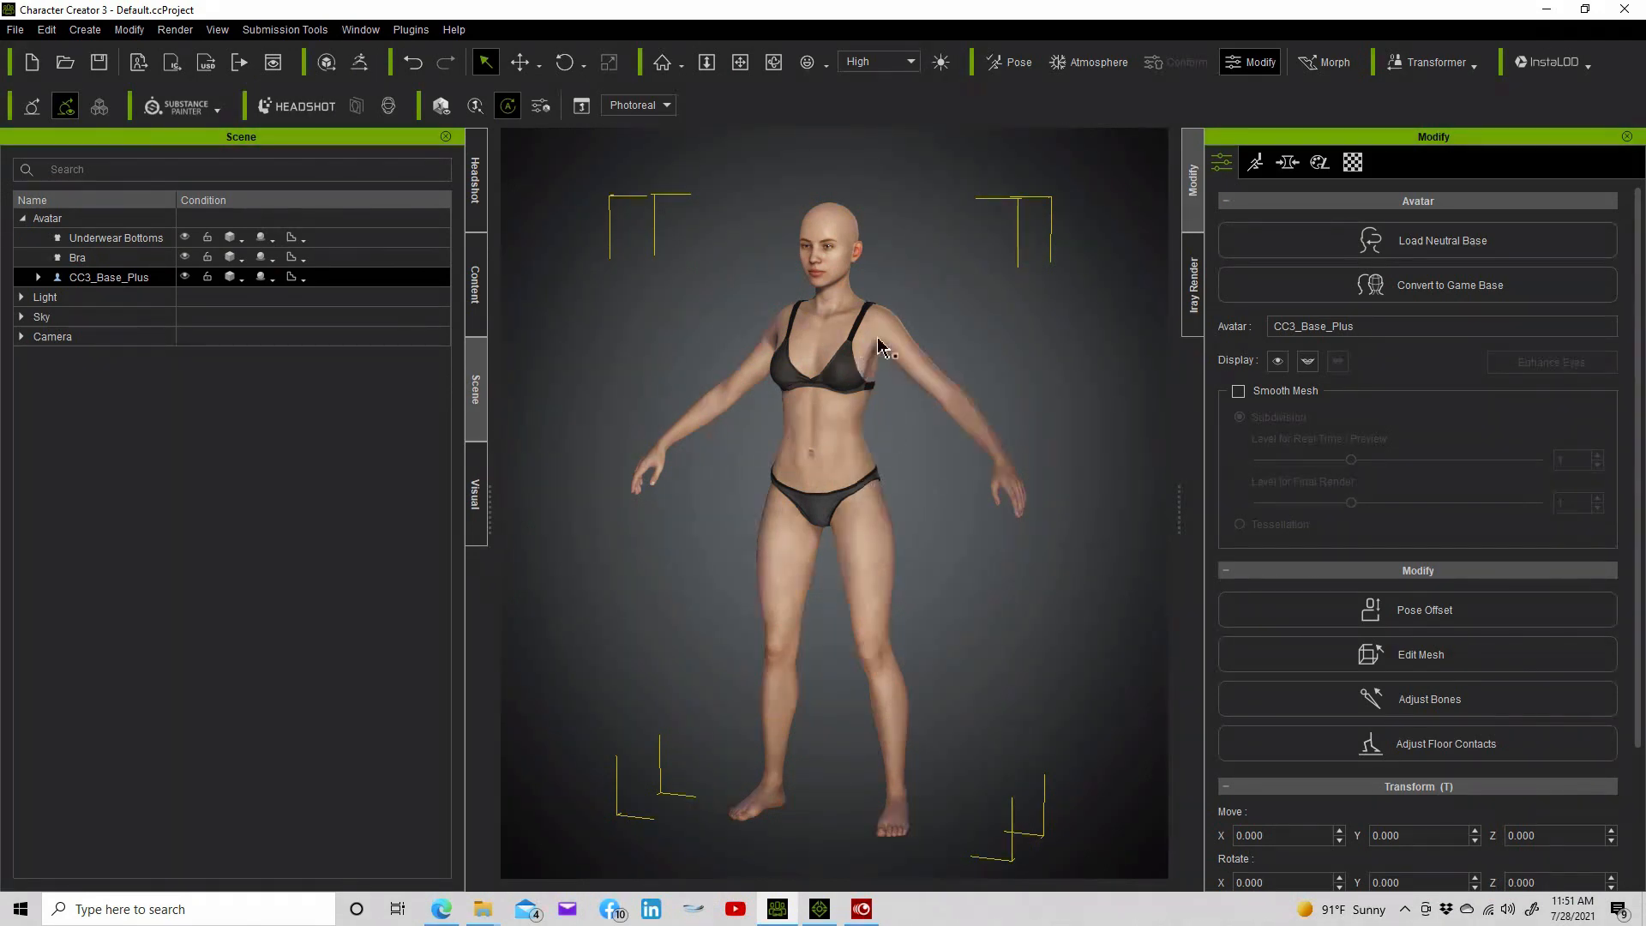
Turn the avatar to a front view and reset all of its Actor morphs
click(773, 61)
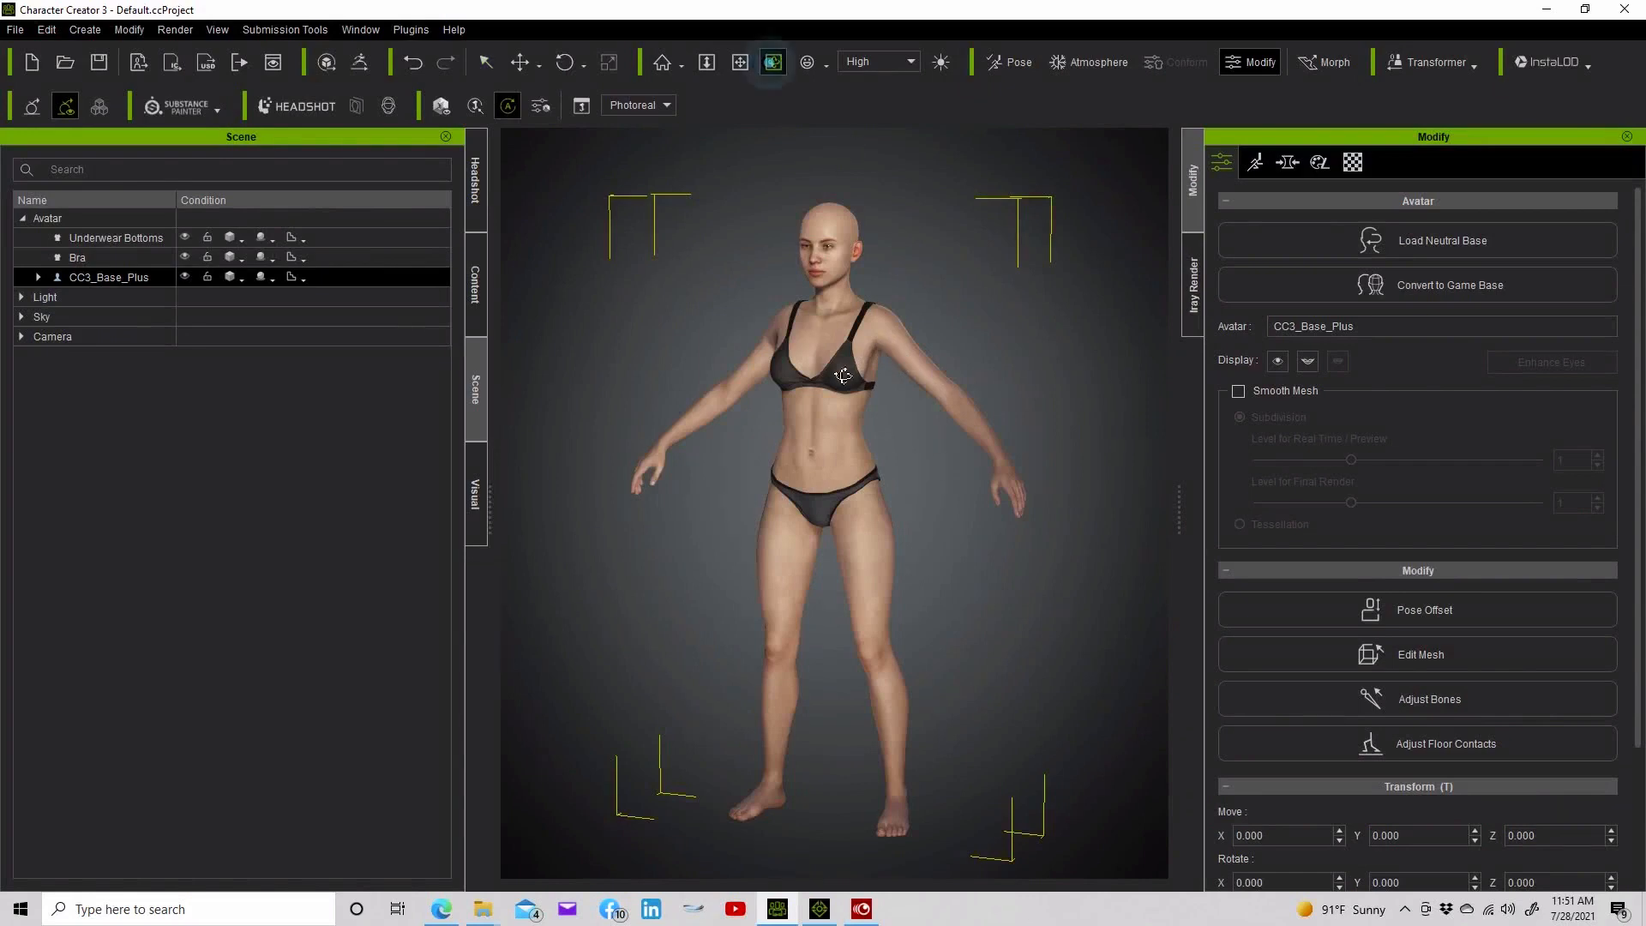
drag(857, 368, 977, 346)
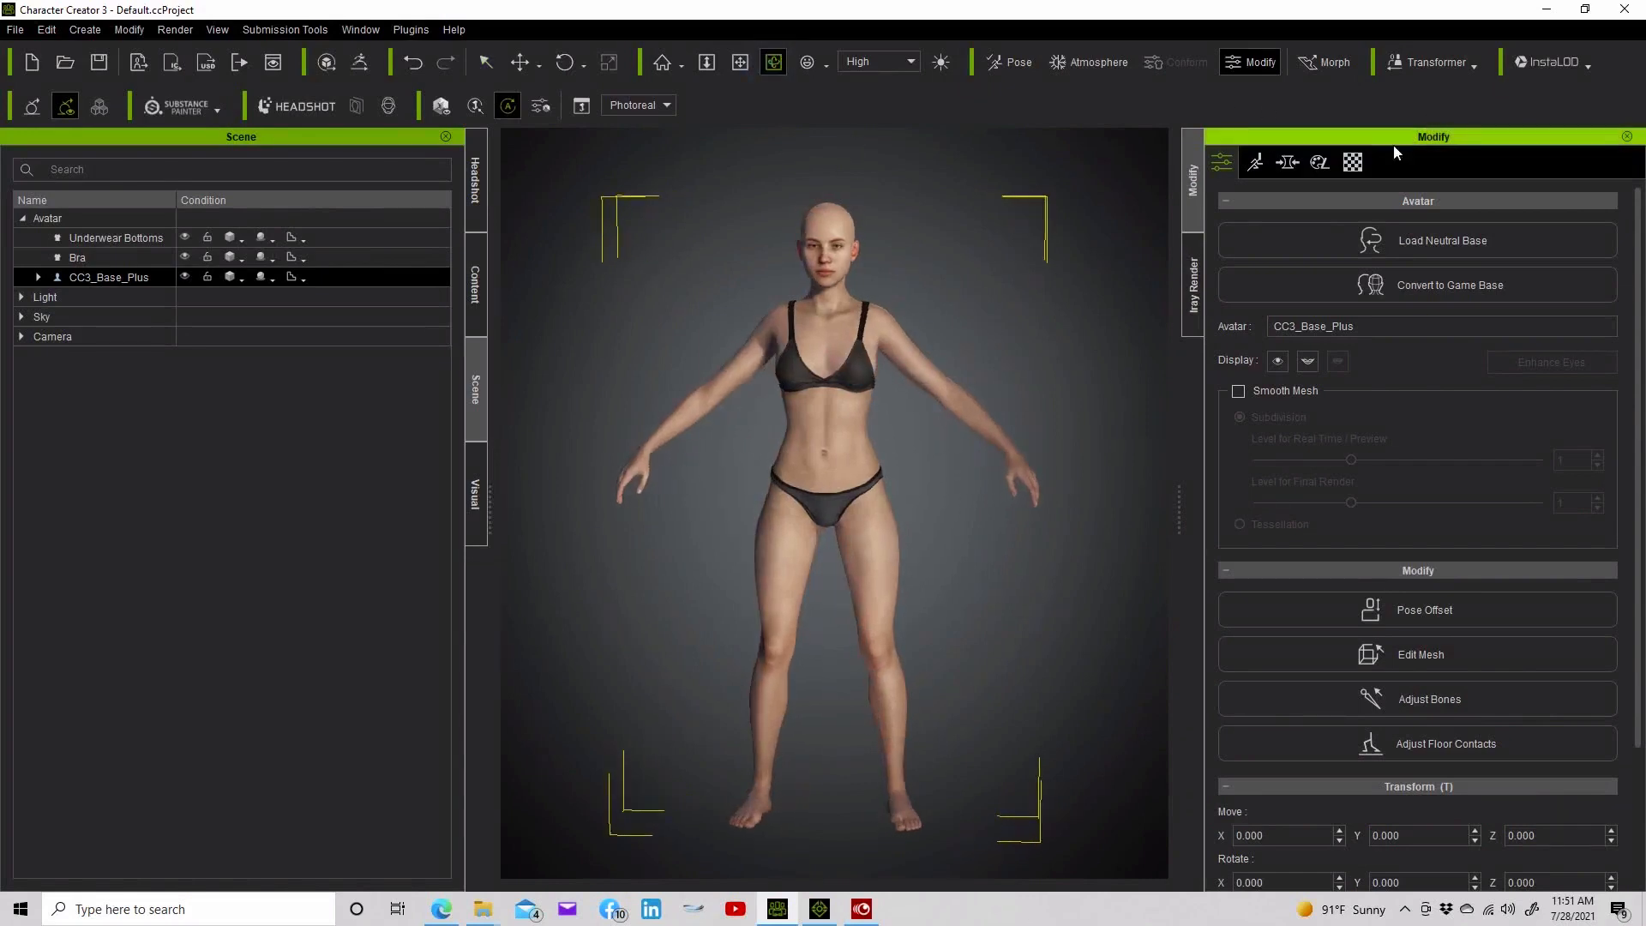
click(1286, 162)
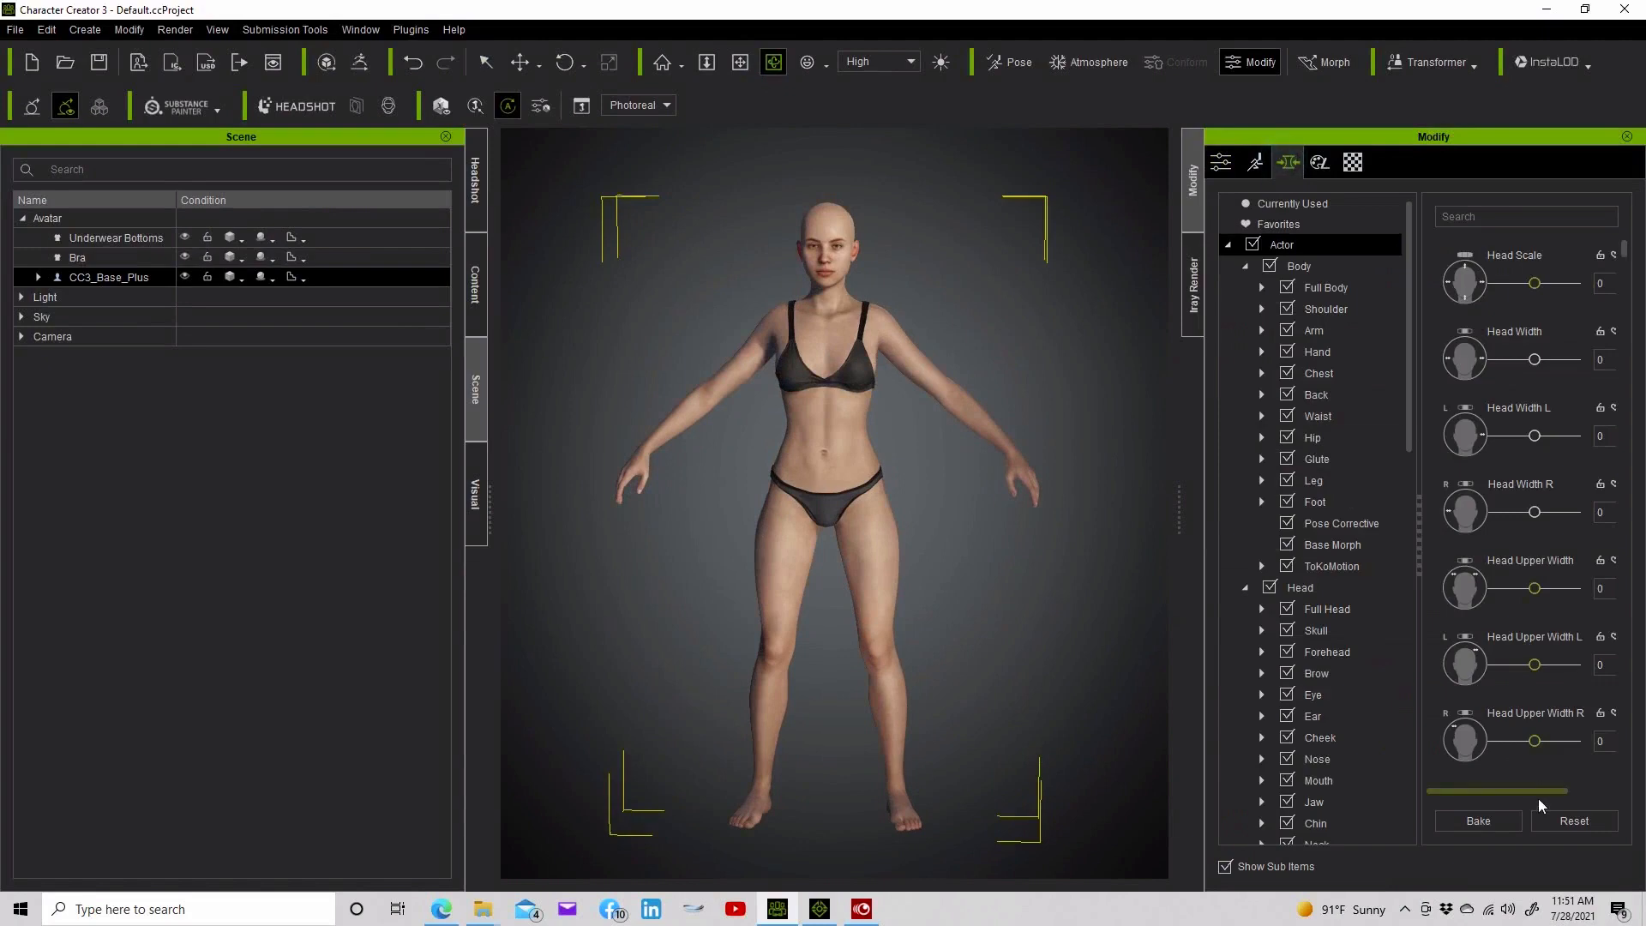
click(1588, 821)
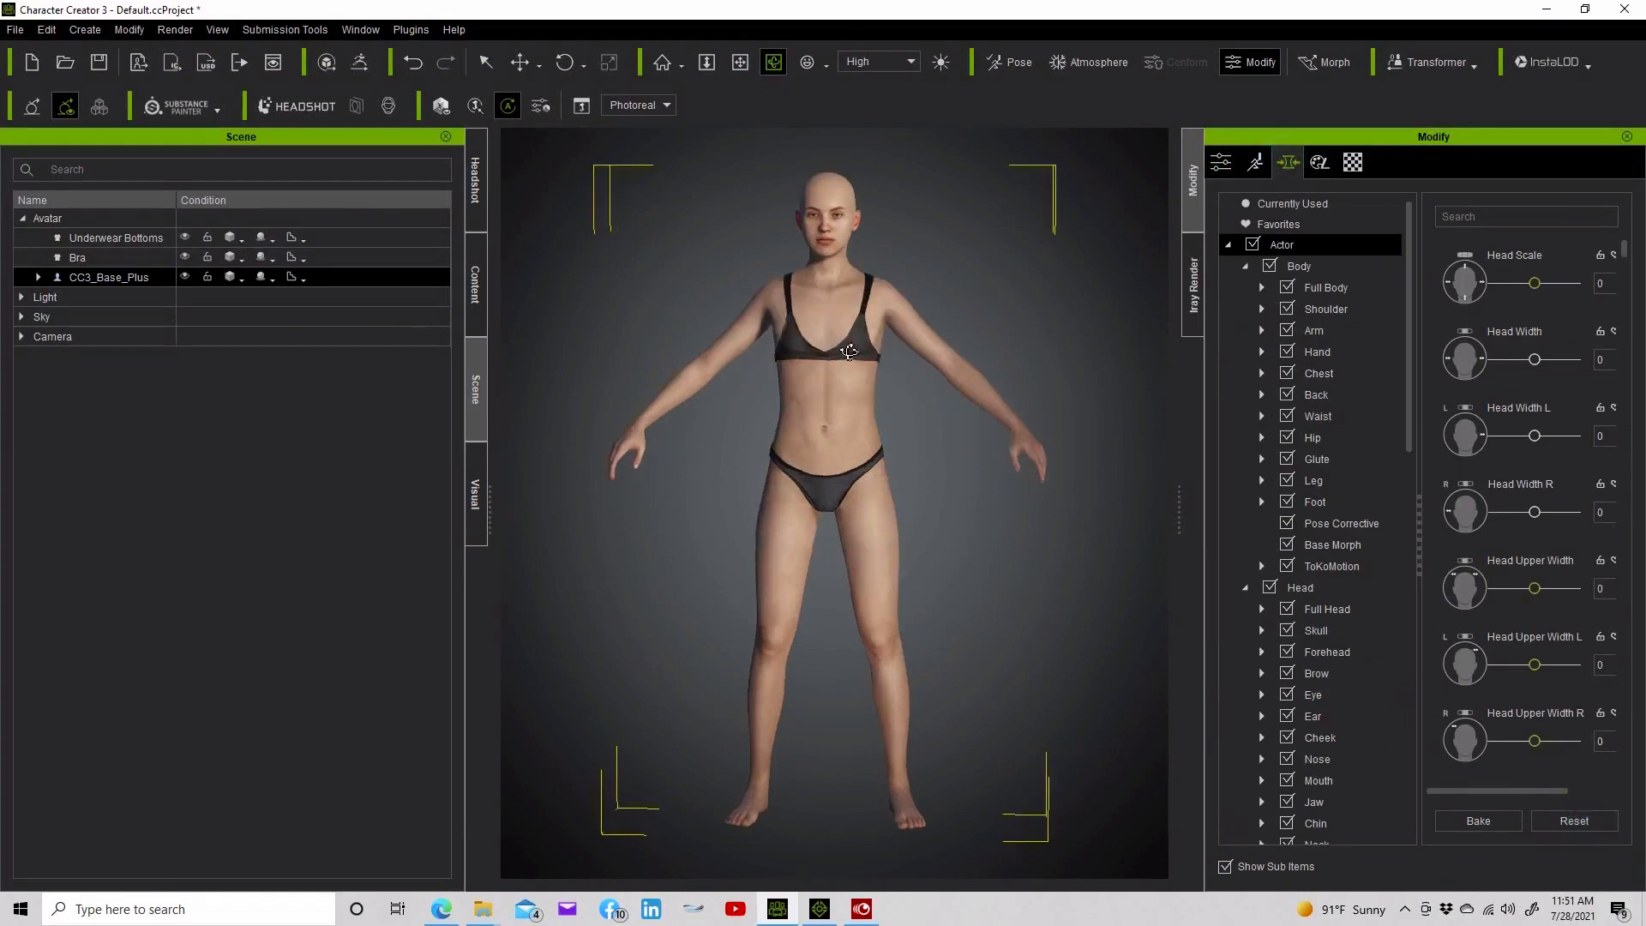
Delete the Bra from the avatar
click(492, 62)
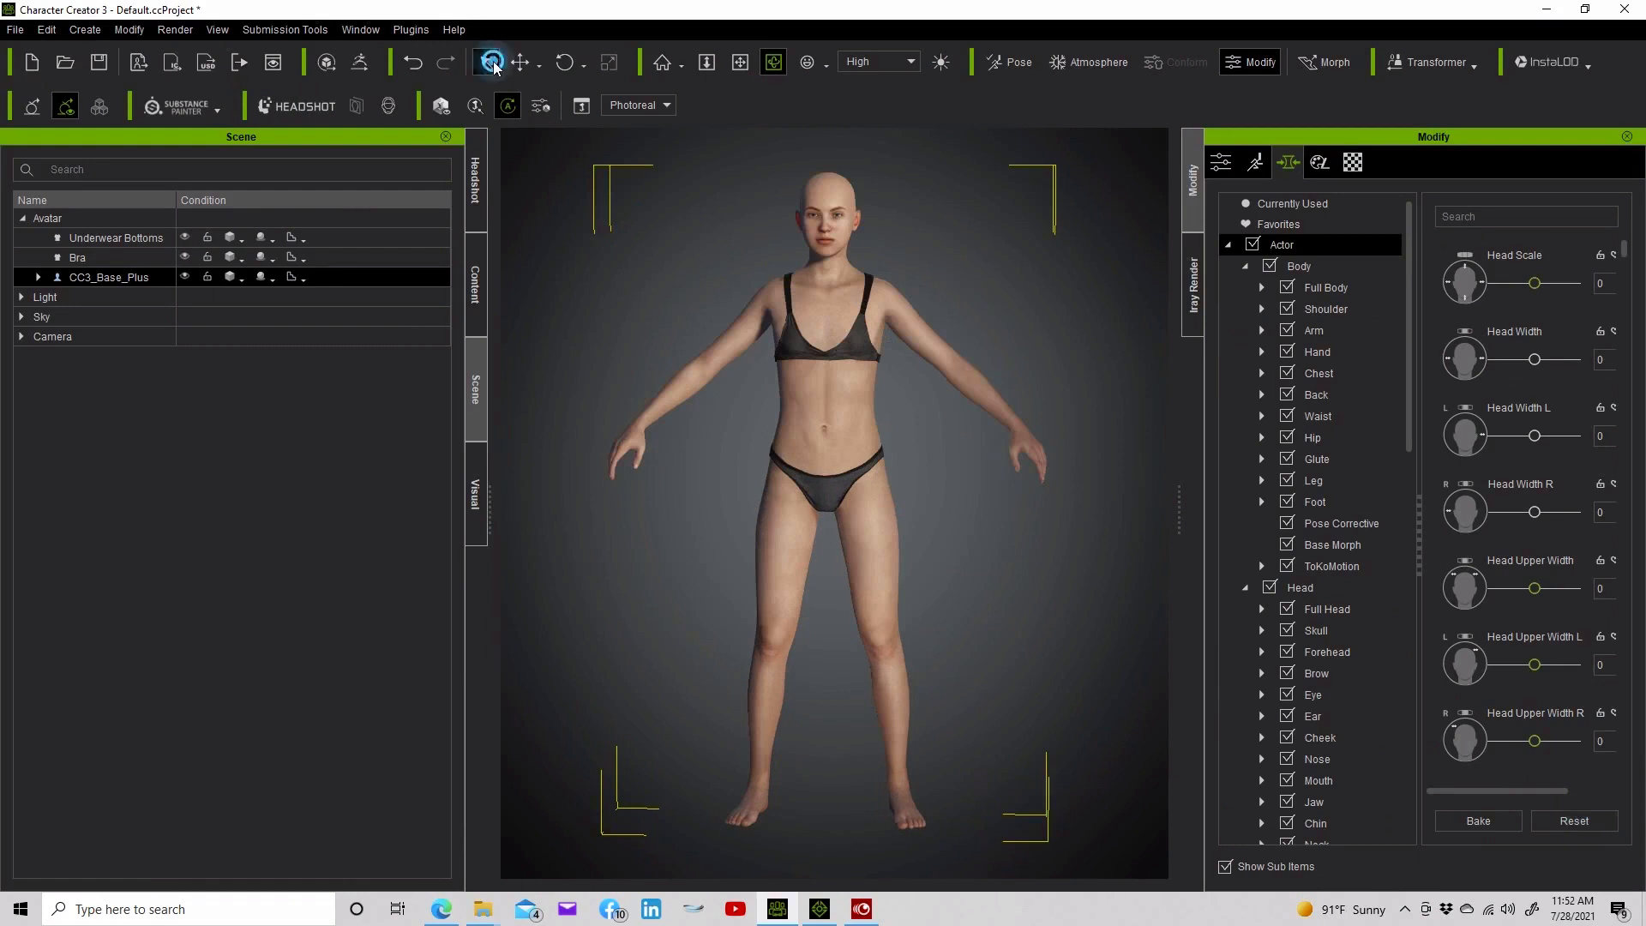
click(866, 357)
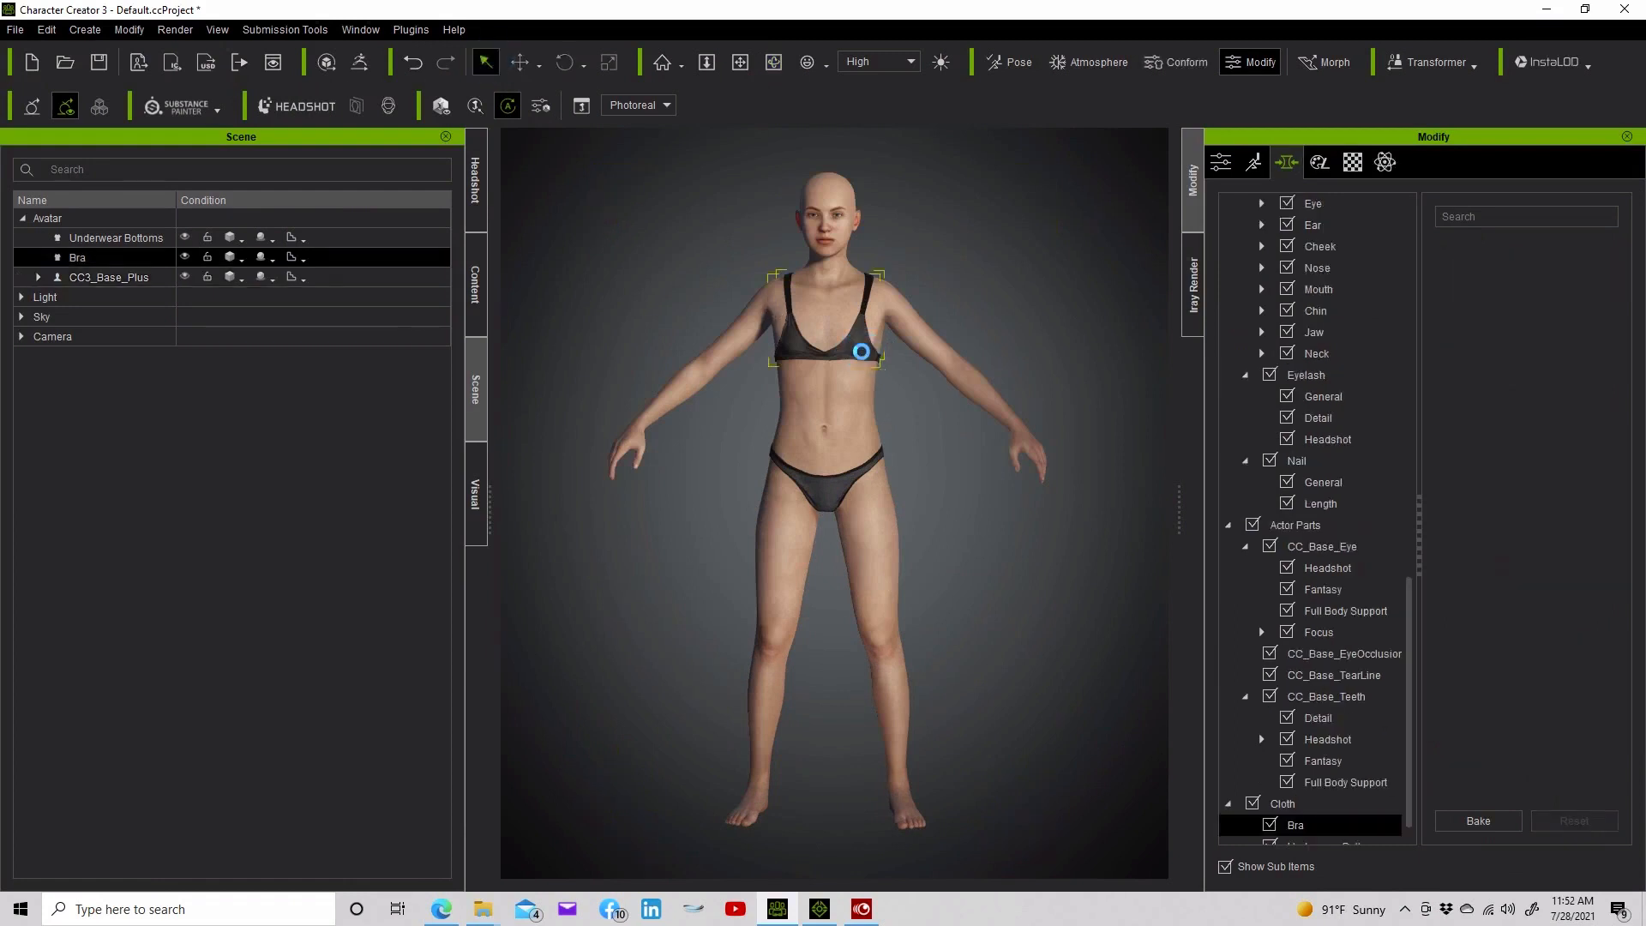
key(Delete)
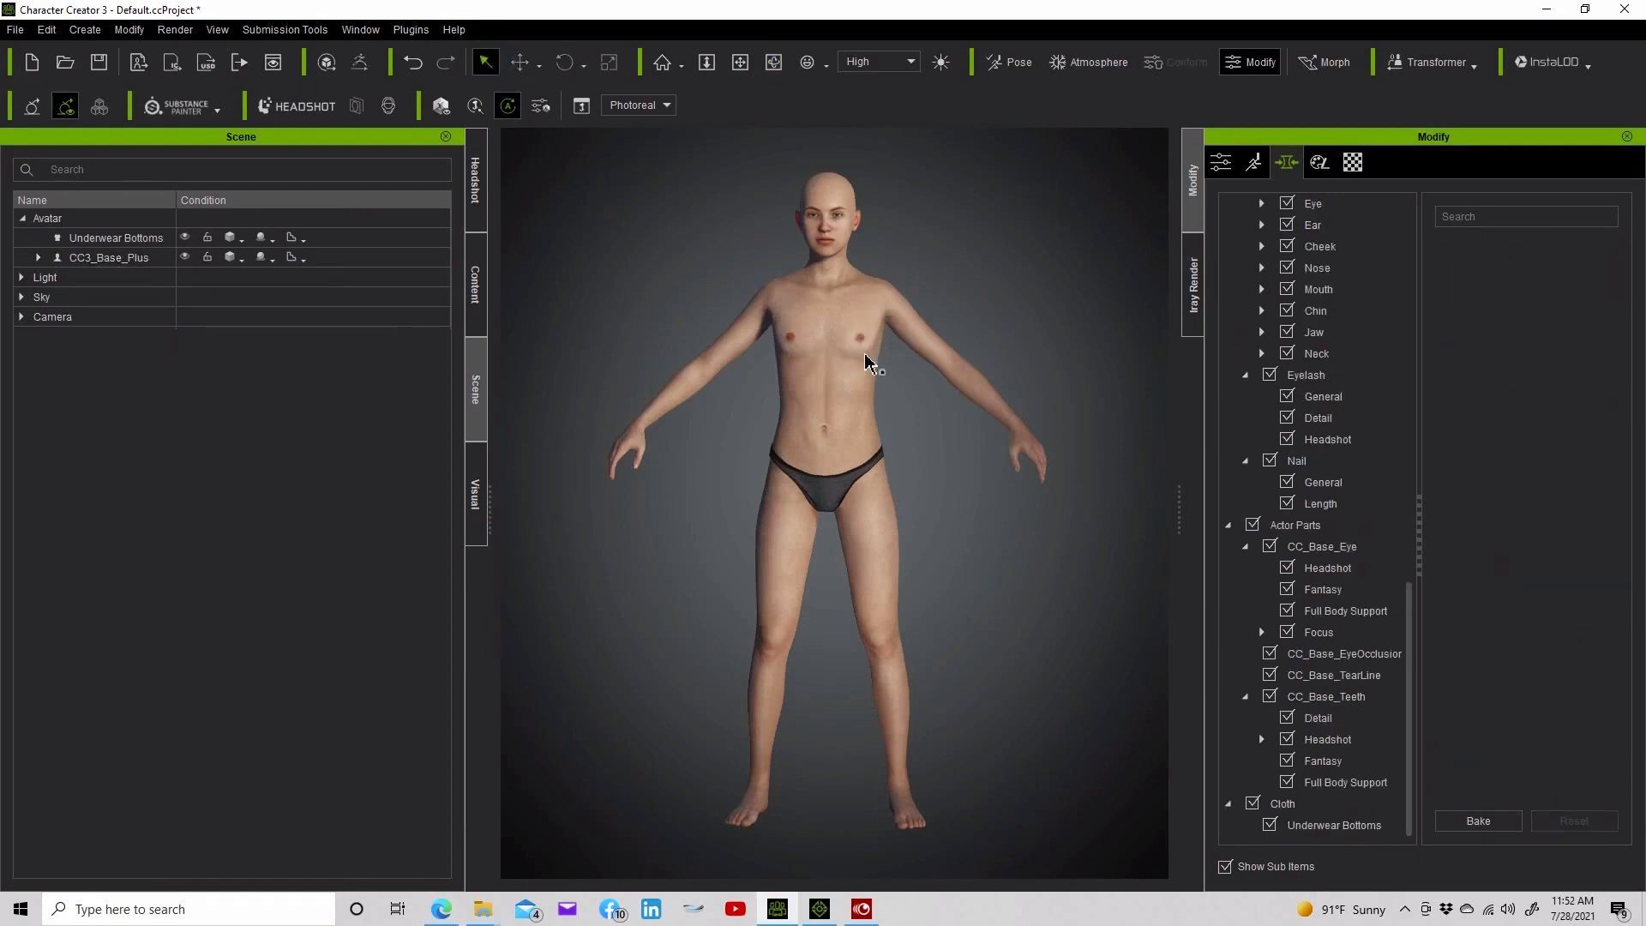
Generate a Headshot Pro head from the 314 x 420 photo R in Pictures, with the Current body type and Clean Soft skin
click(477, 184)
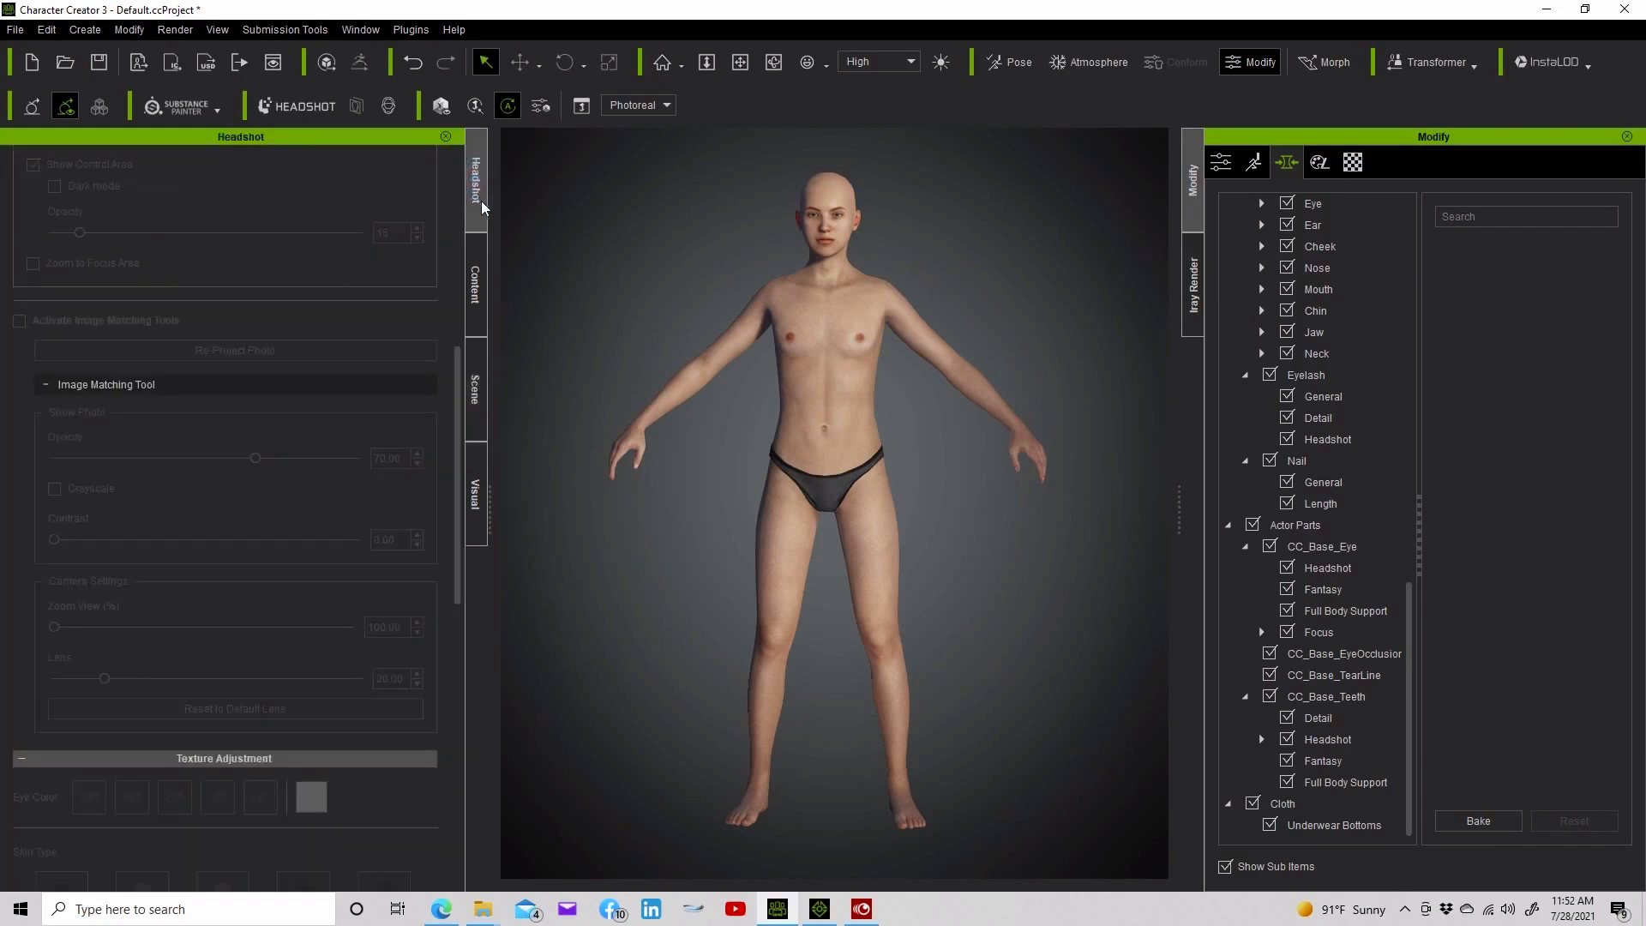
scroll(309, 259, up, 10)
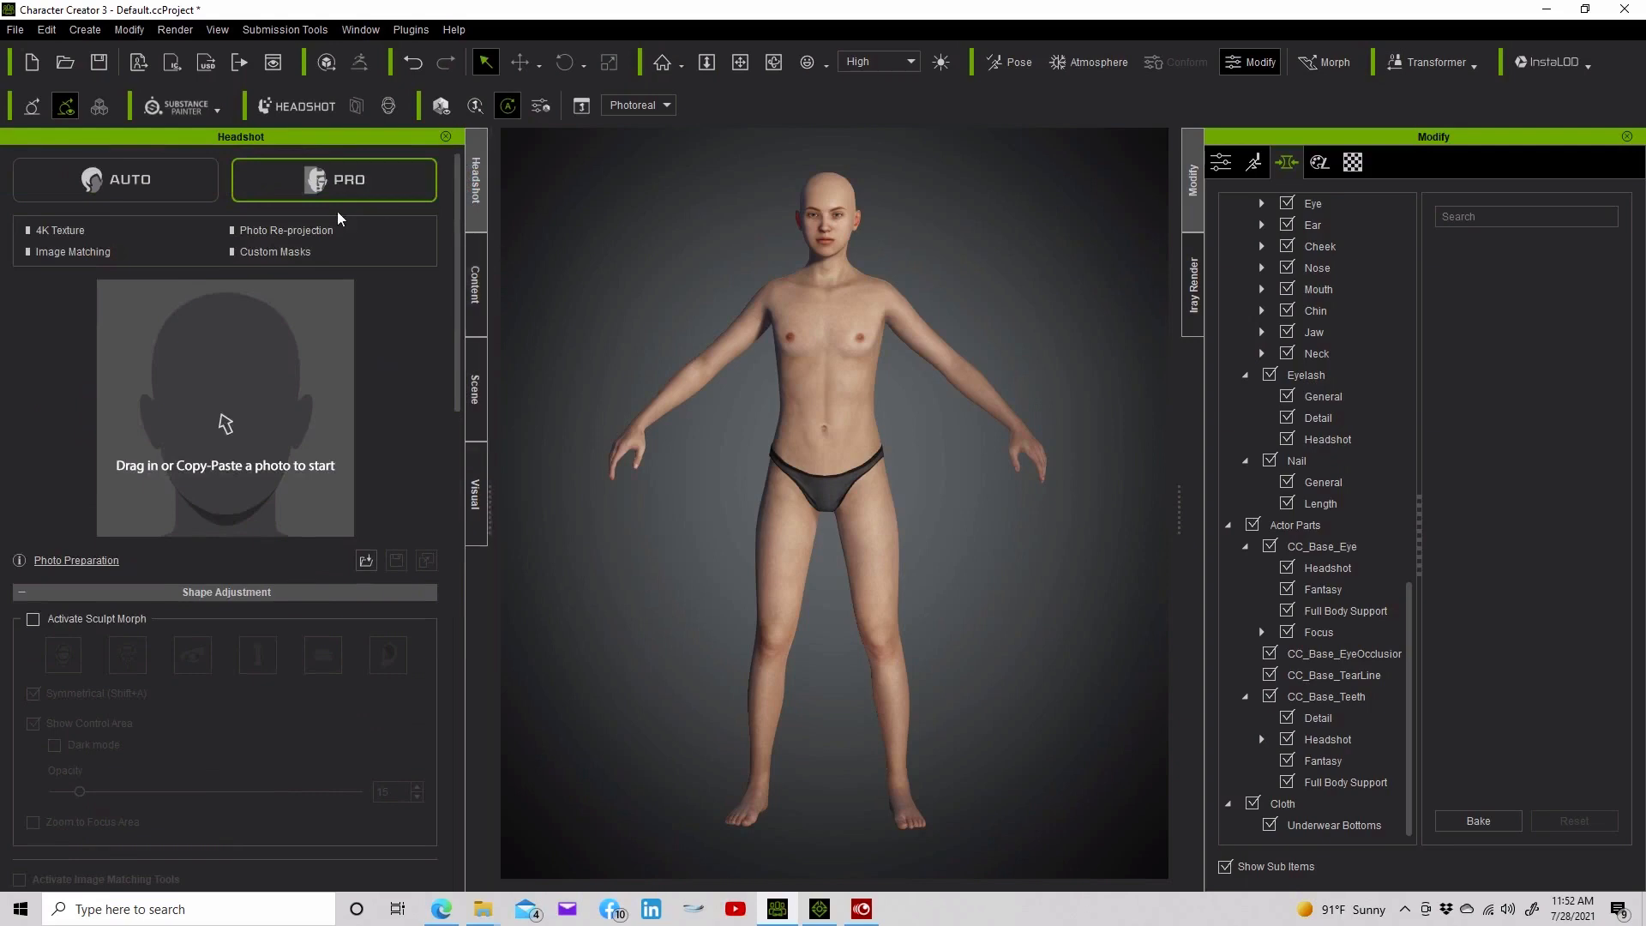
click(366, 561)
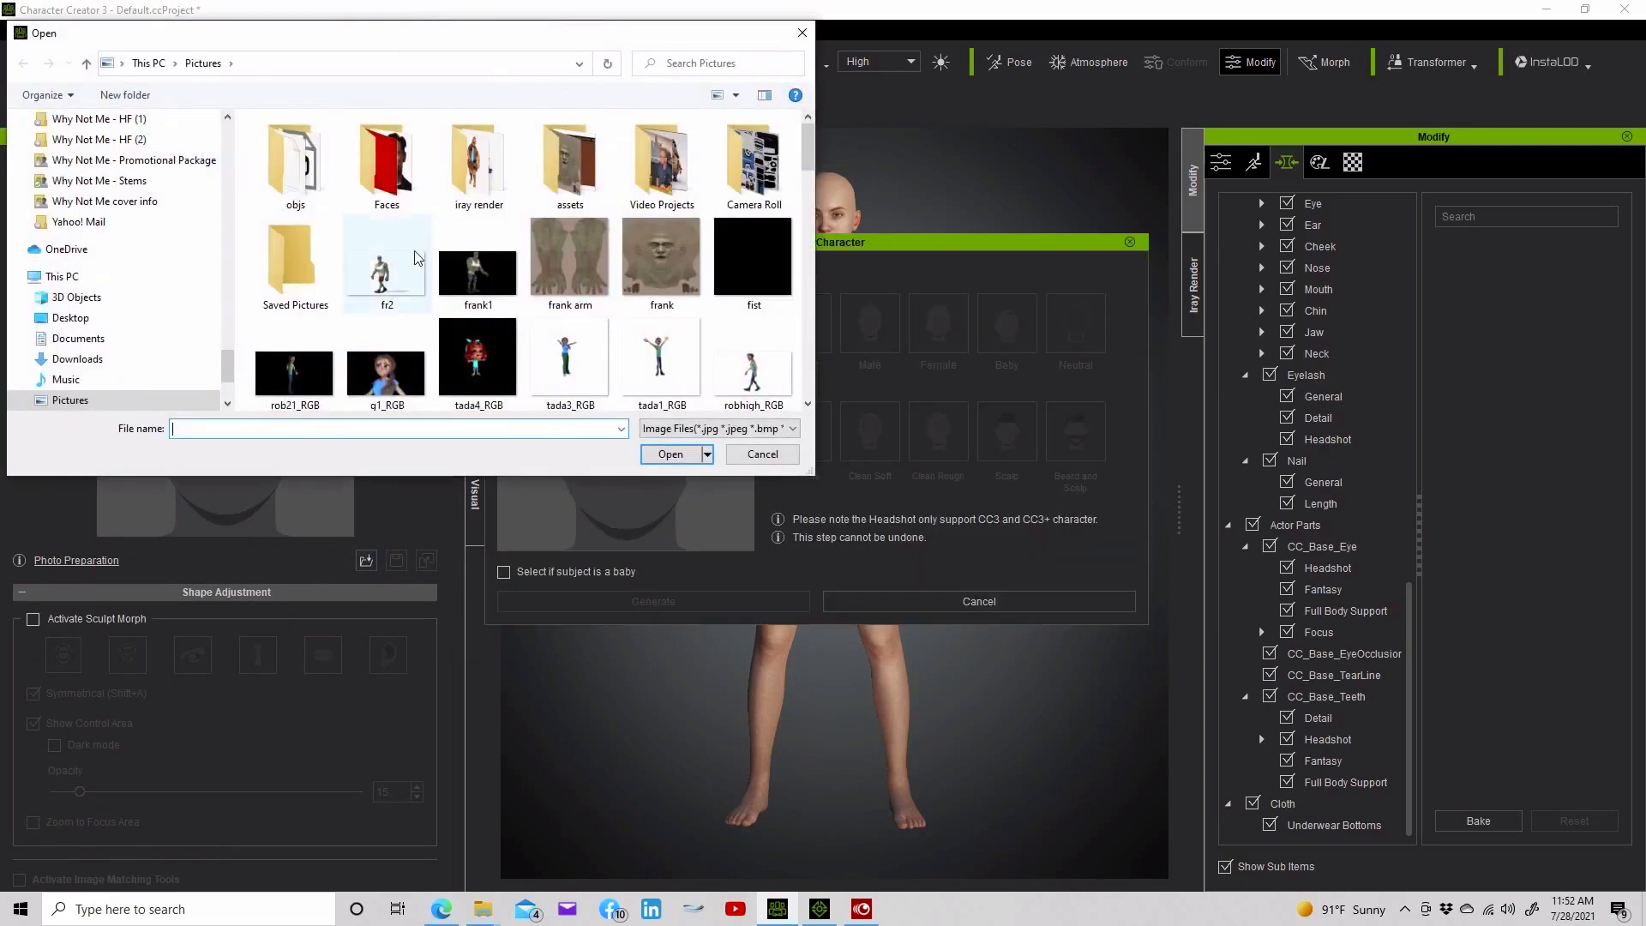
scroll(418, 257, down, 2)
scroll(415, 257, down, 4)
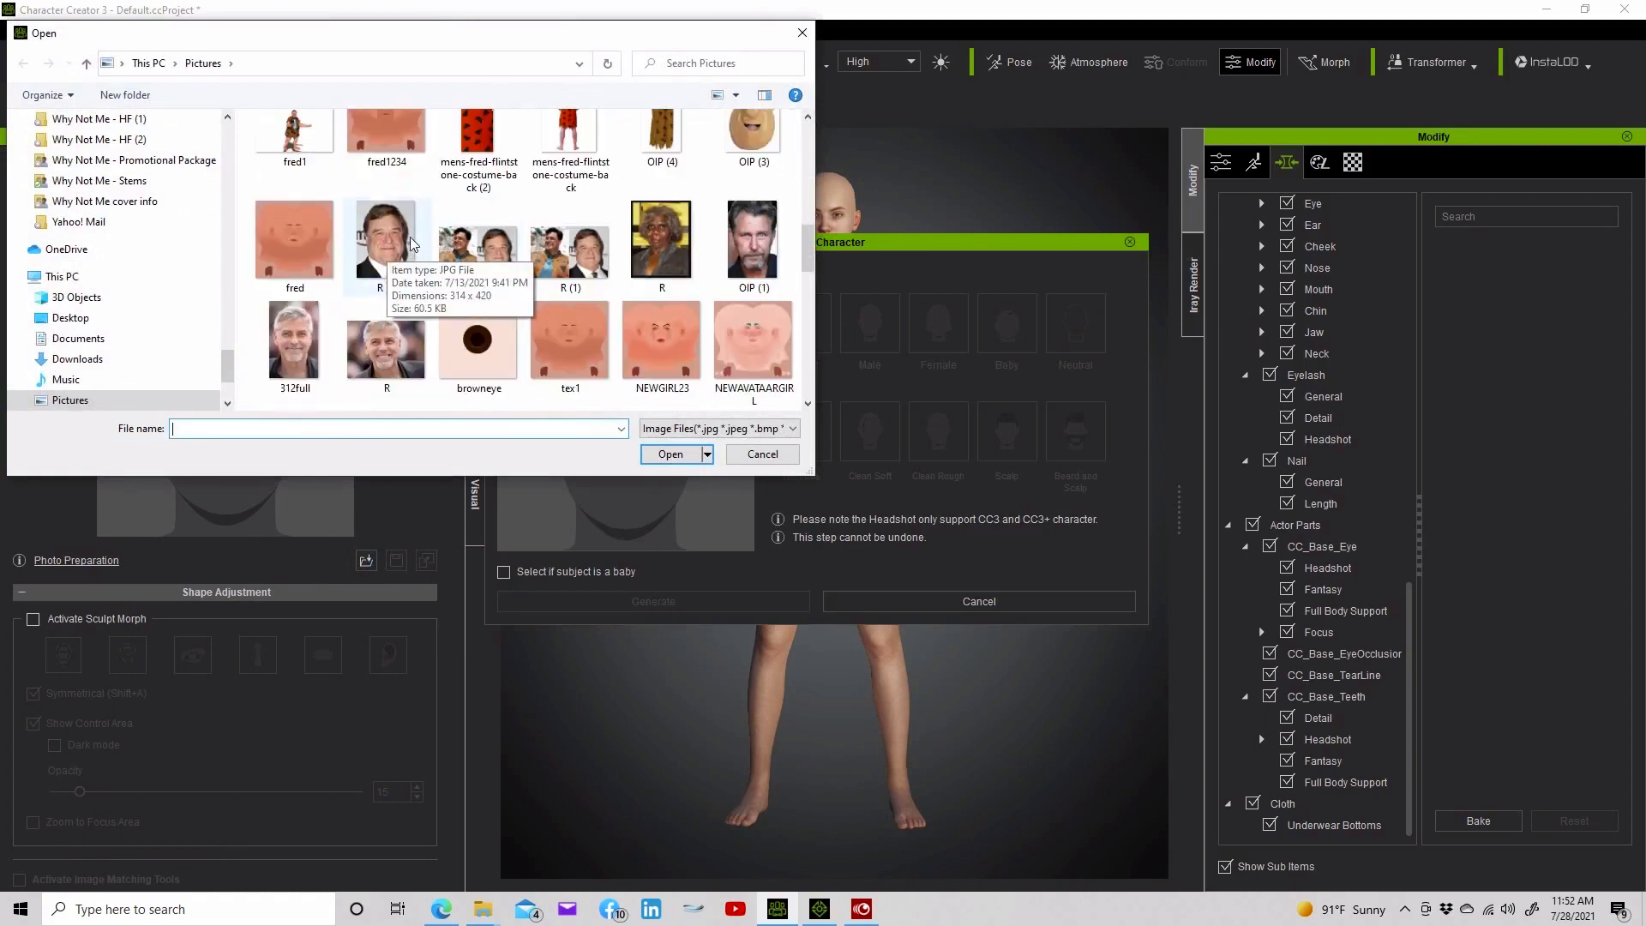
double_click(412, 245)
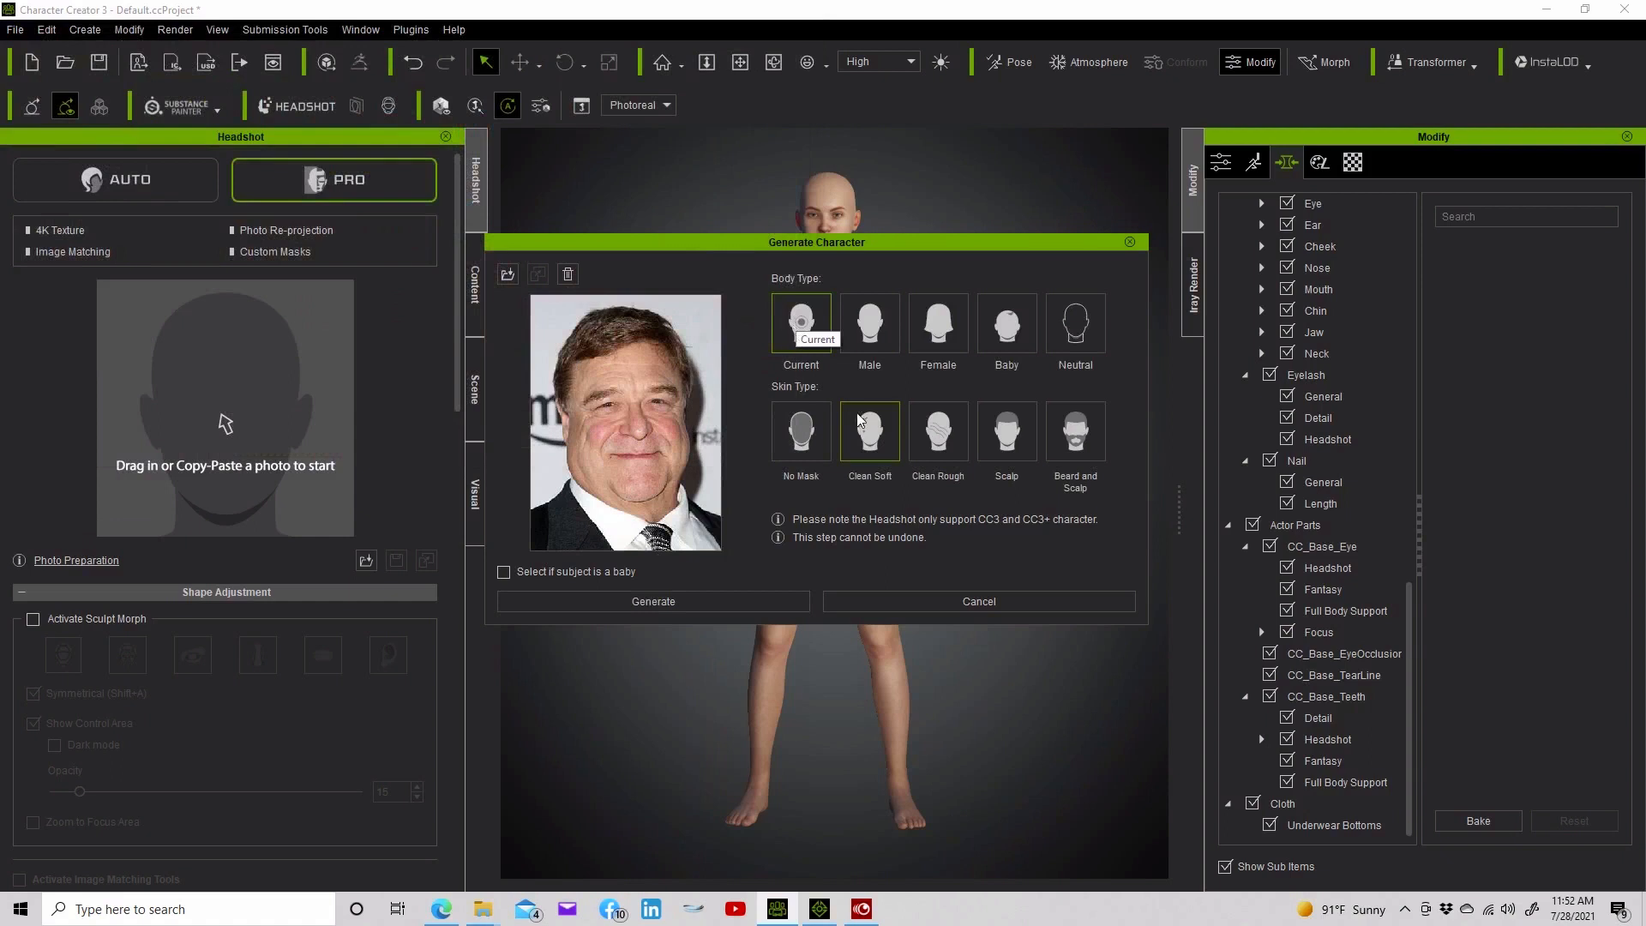
click(648, 602)
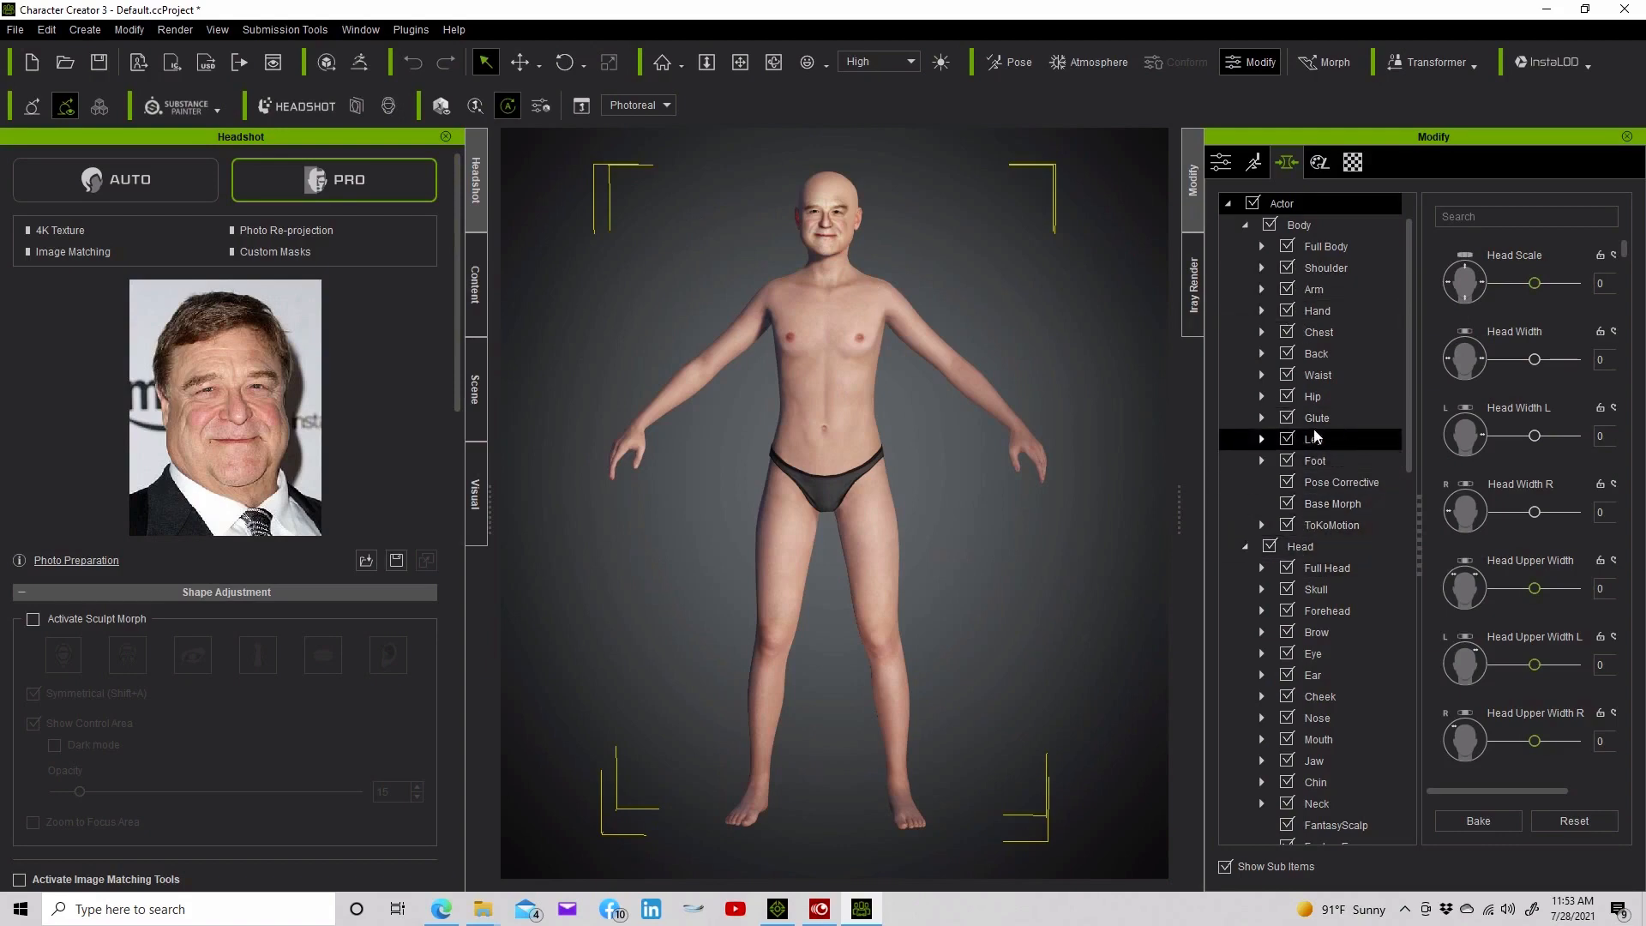
Set the Human Anatomy full-body morph Body HA Male Heavy to 82
scroll(1328, 432, up, 2)
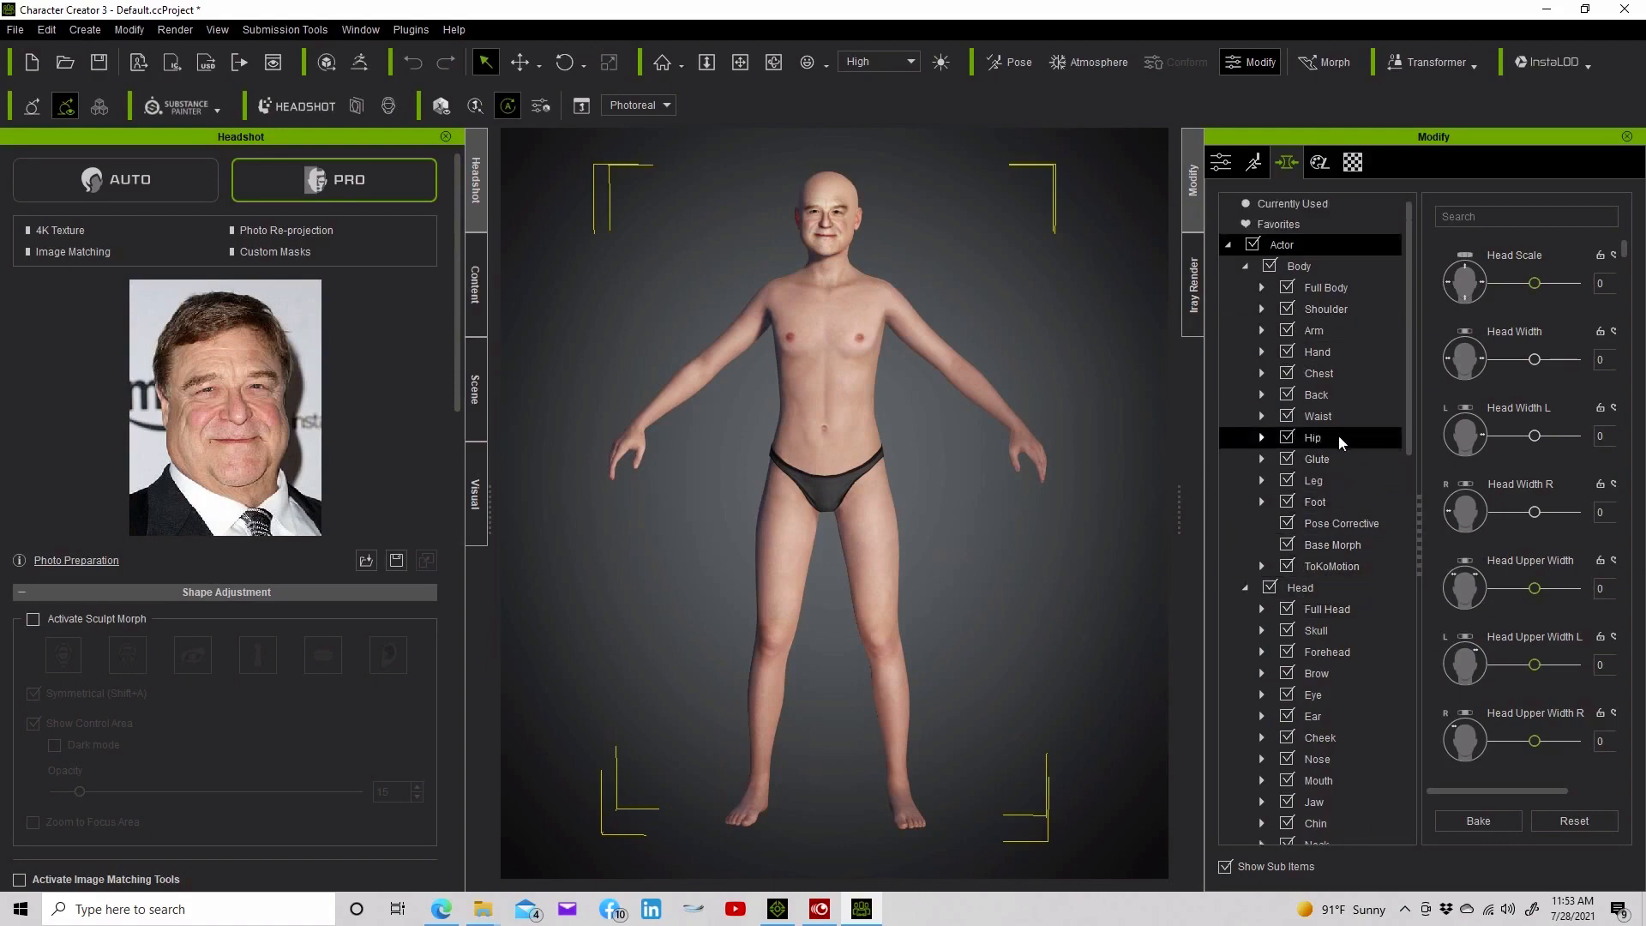
click(1261, 288)
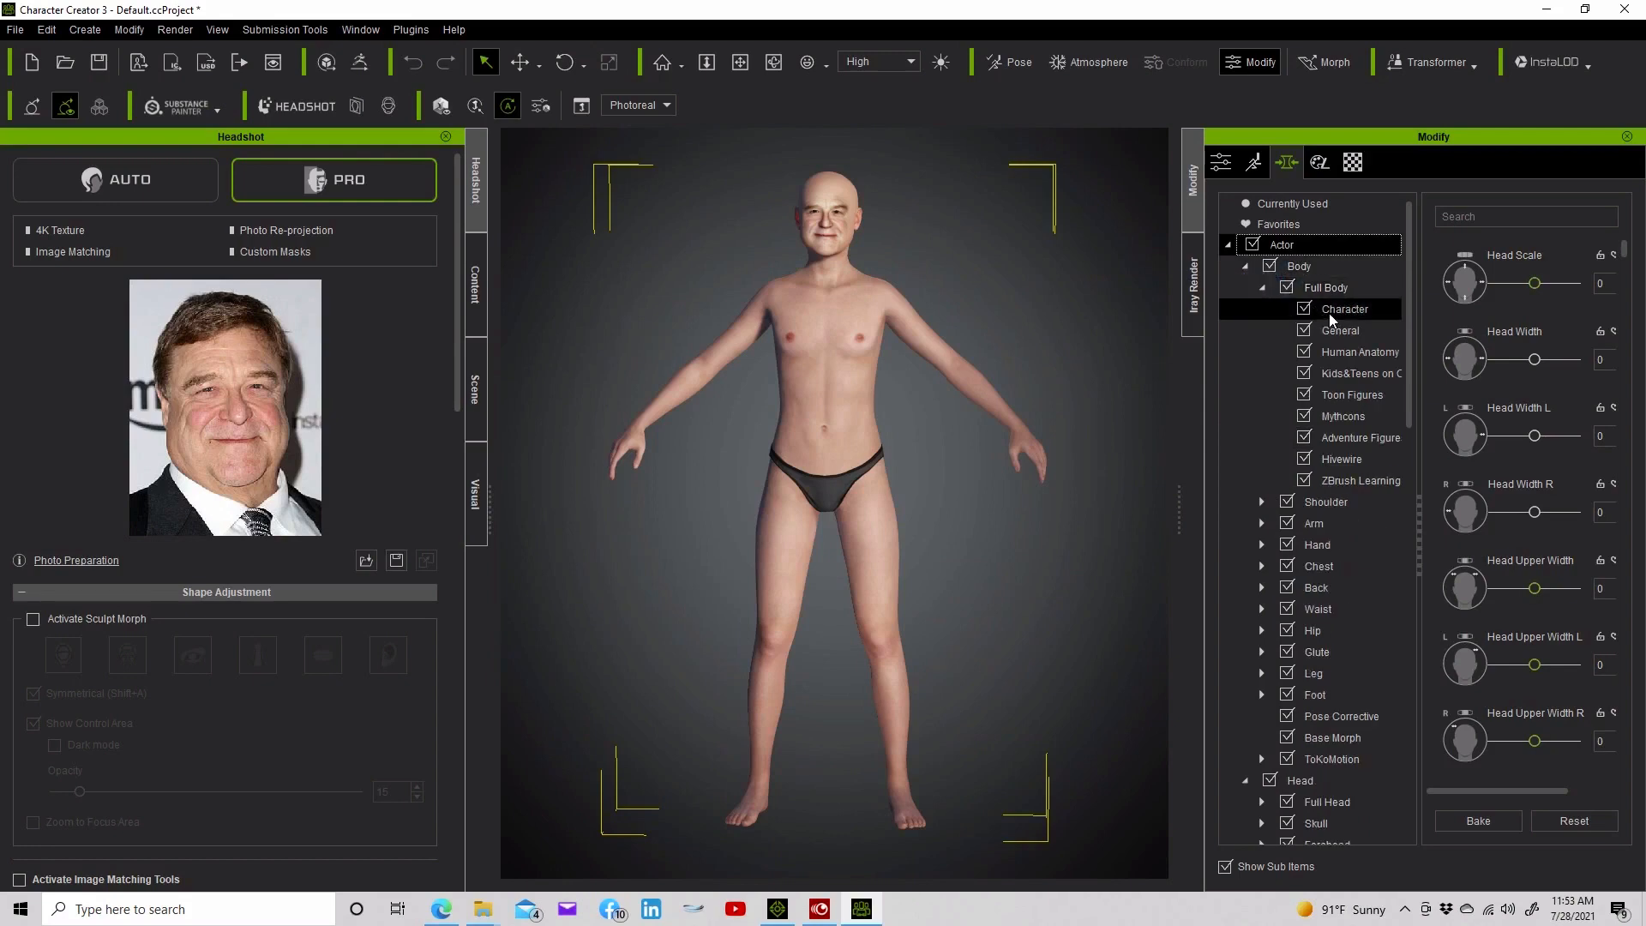
click(1333, 352)
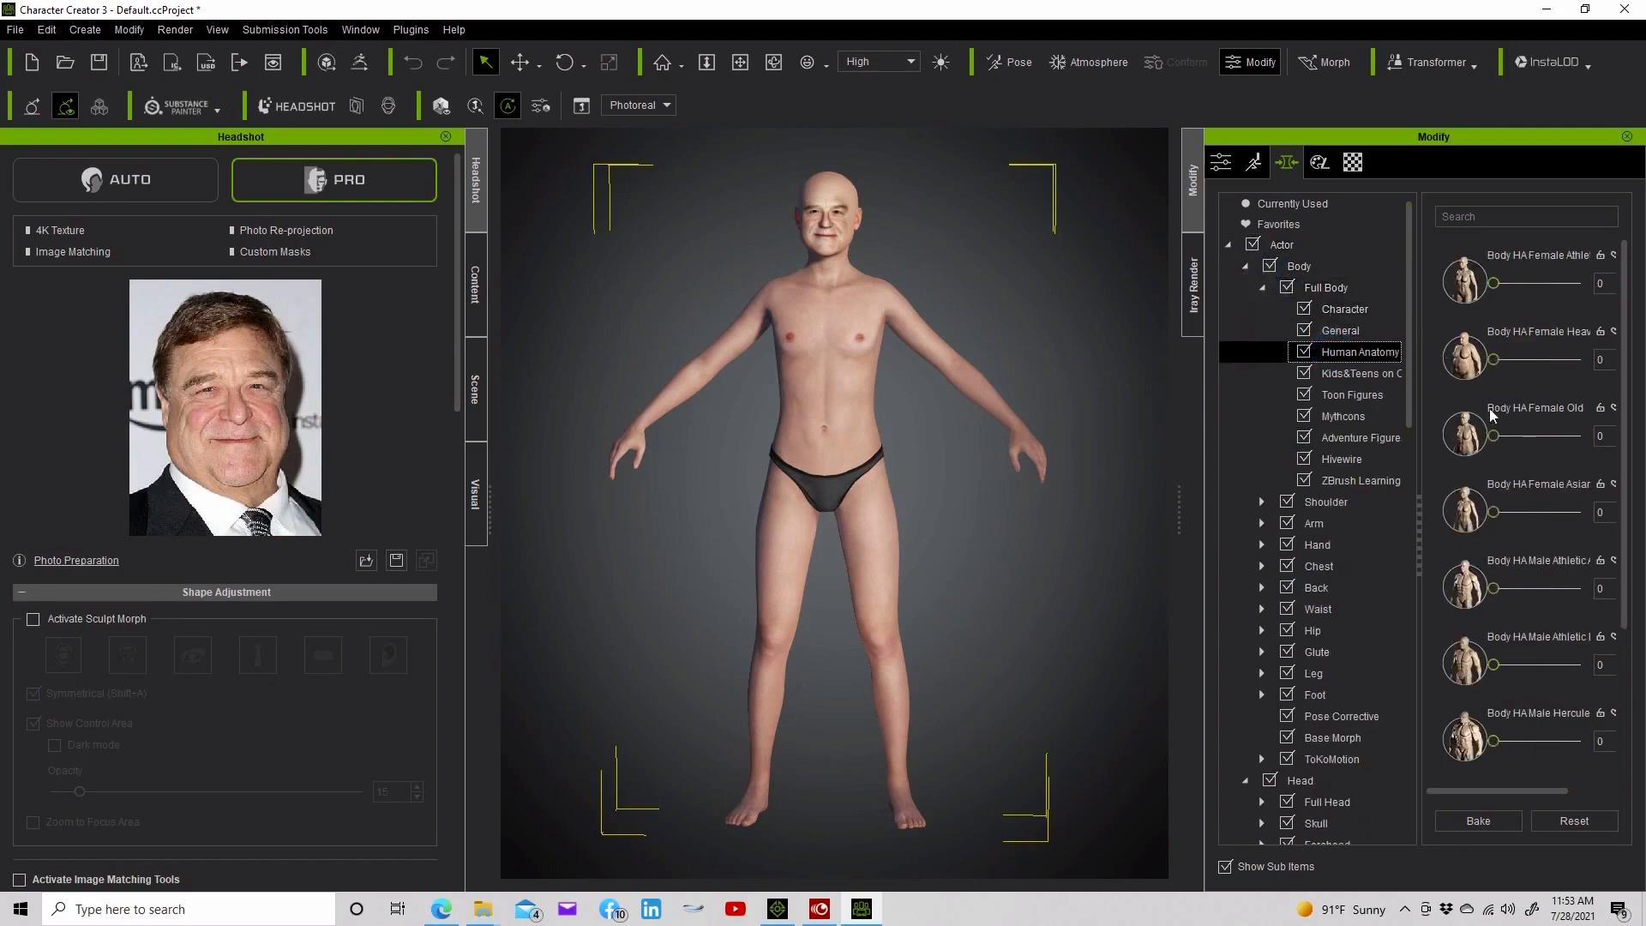
mouse_move(1493, 360)
mouse_down()
mouse_move(1586, 375)
mouse_move(1468, 369)
mouse_up()
scroll(1484, 608, down, 3)
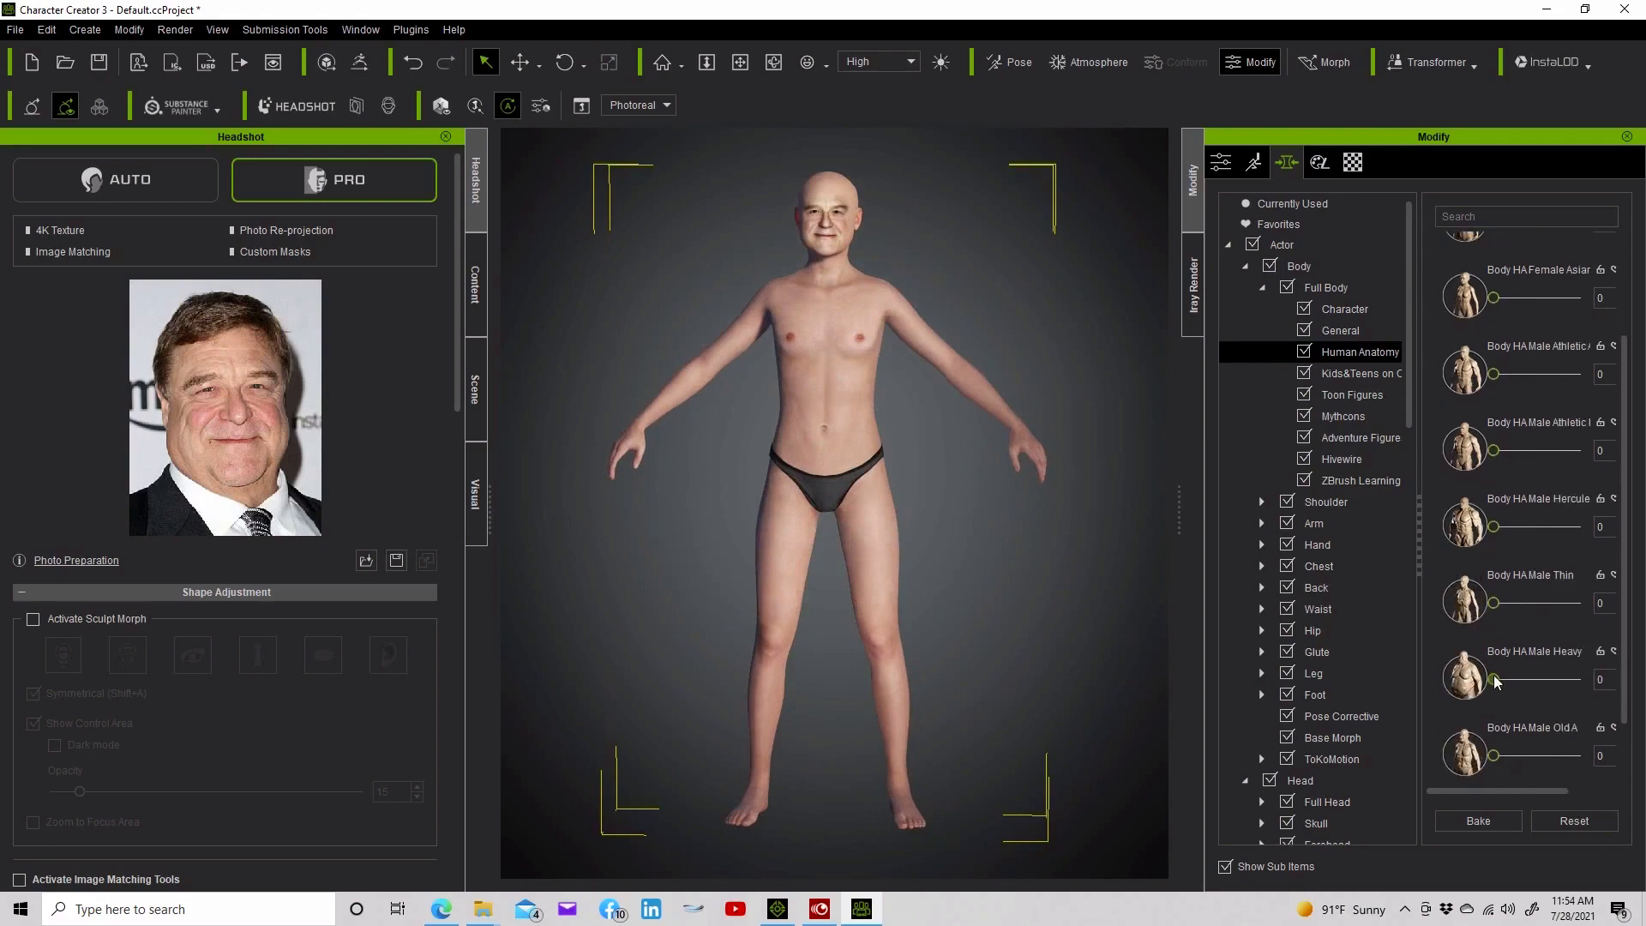
drag(1494, 679, 1577, 683)
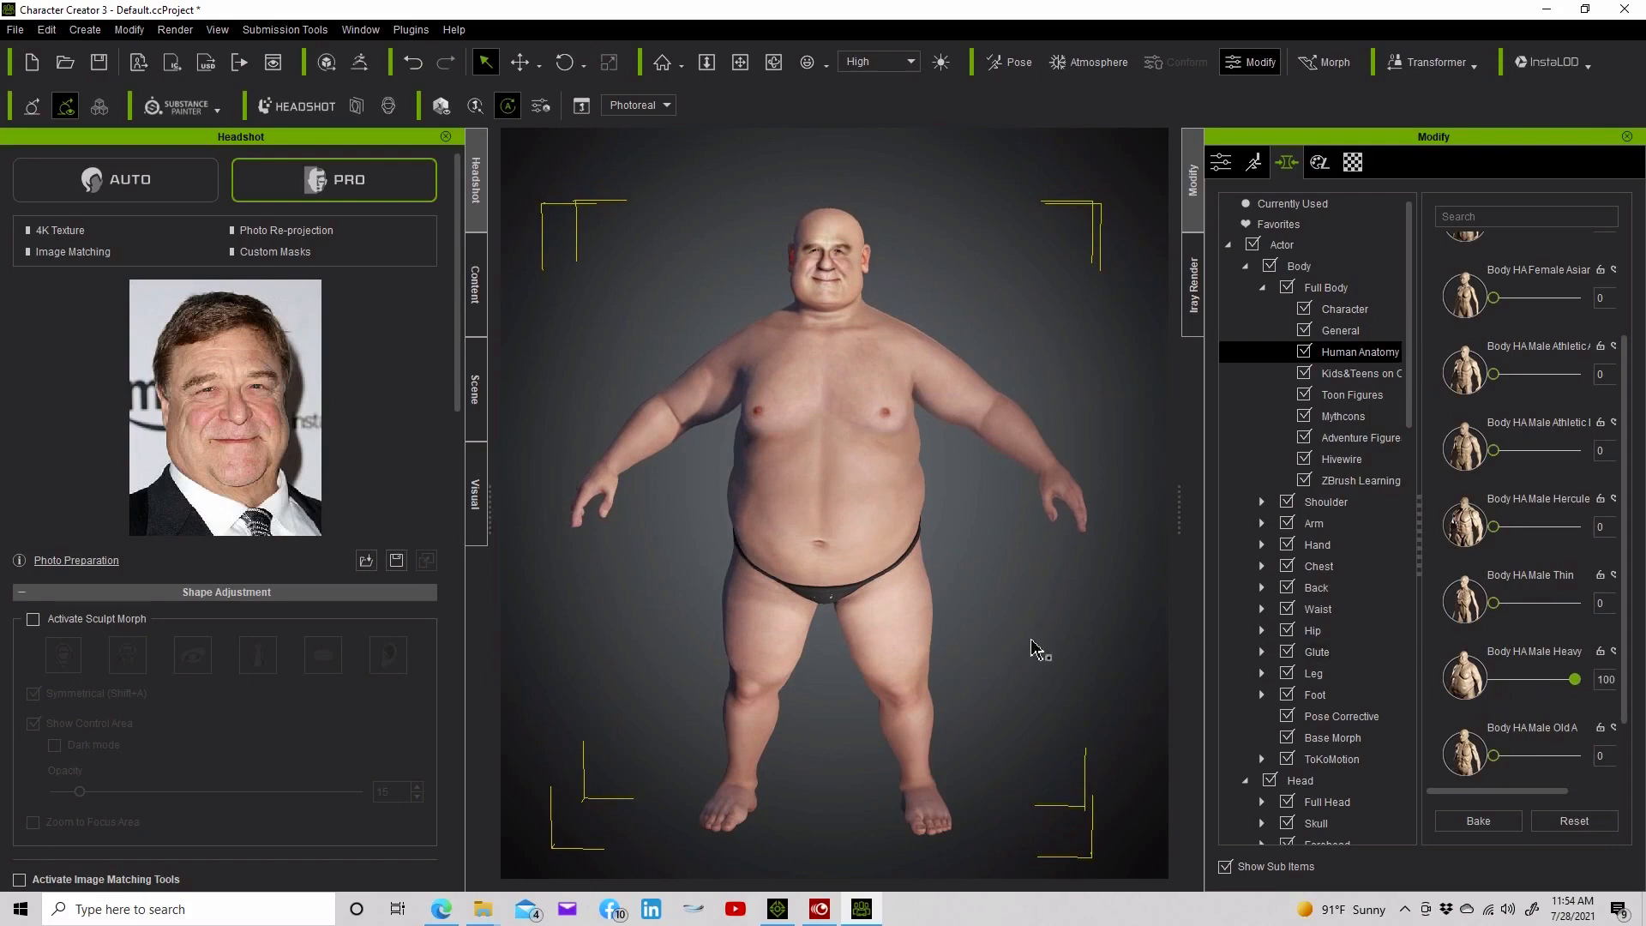
drag(1575, 681, 1555, 687)
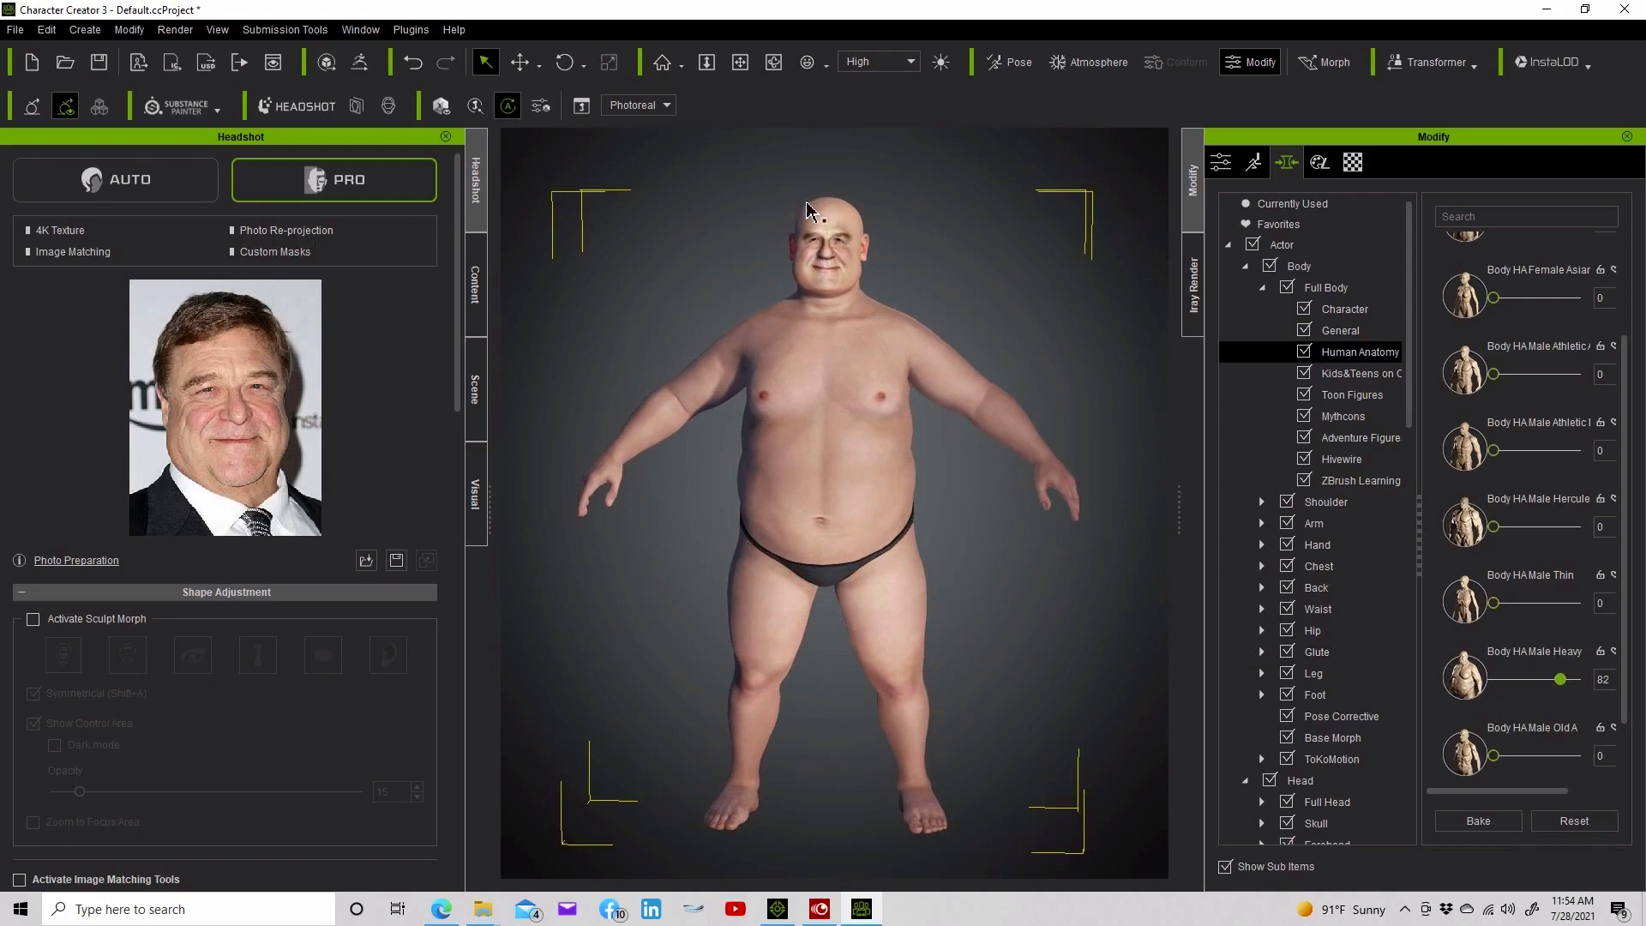
Frame the avatar's face with the Face camera view and reload a workspace layout that brings back the Modify settings
scroll(831, 217, up, 2)
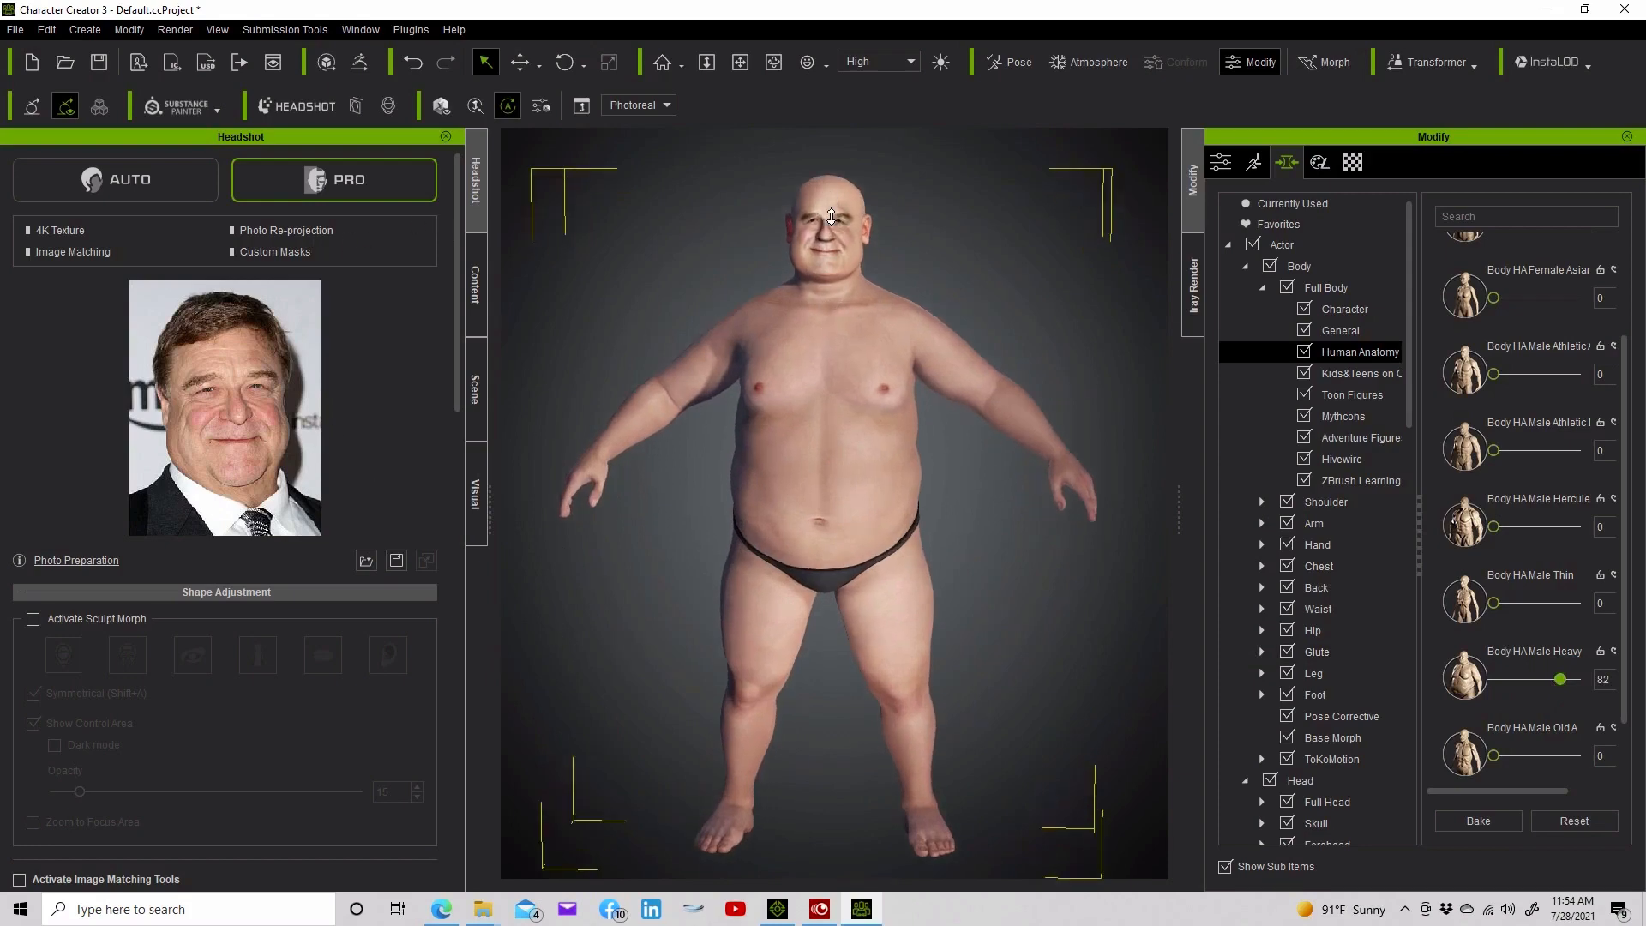
click(826, 67)
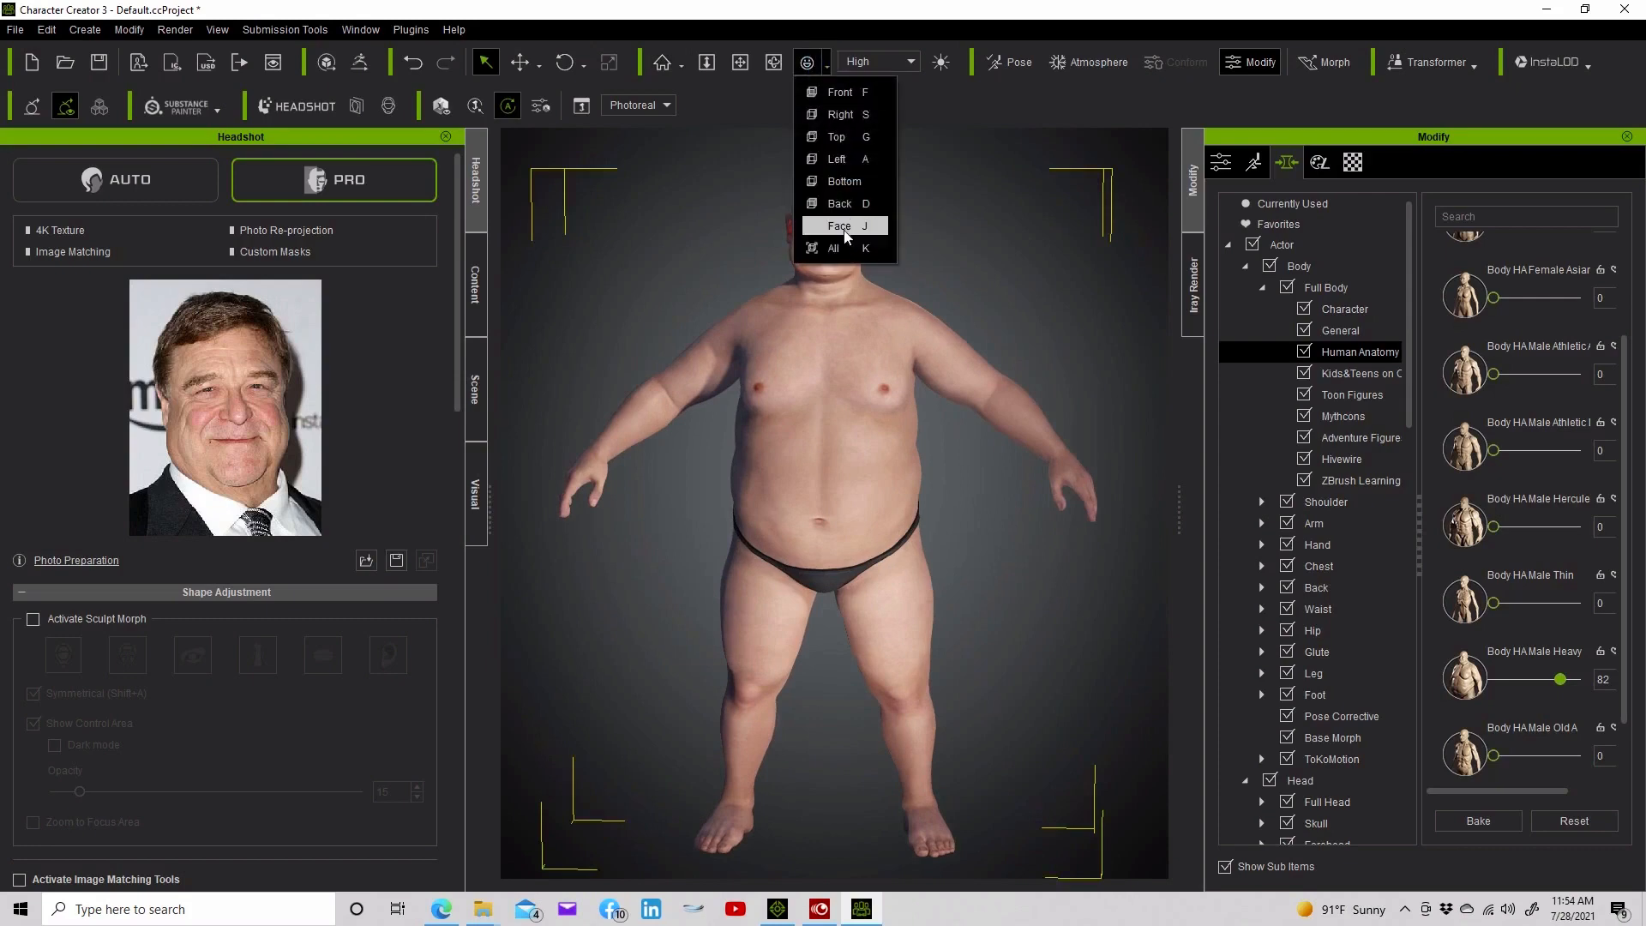
click(842, 230)
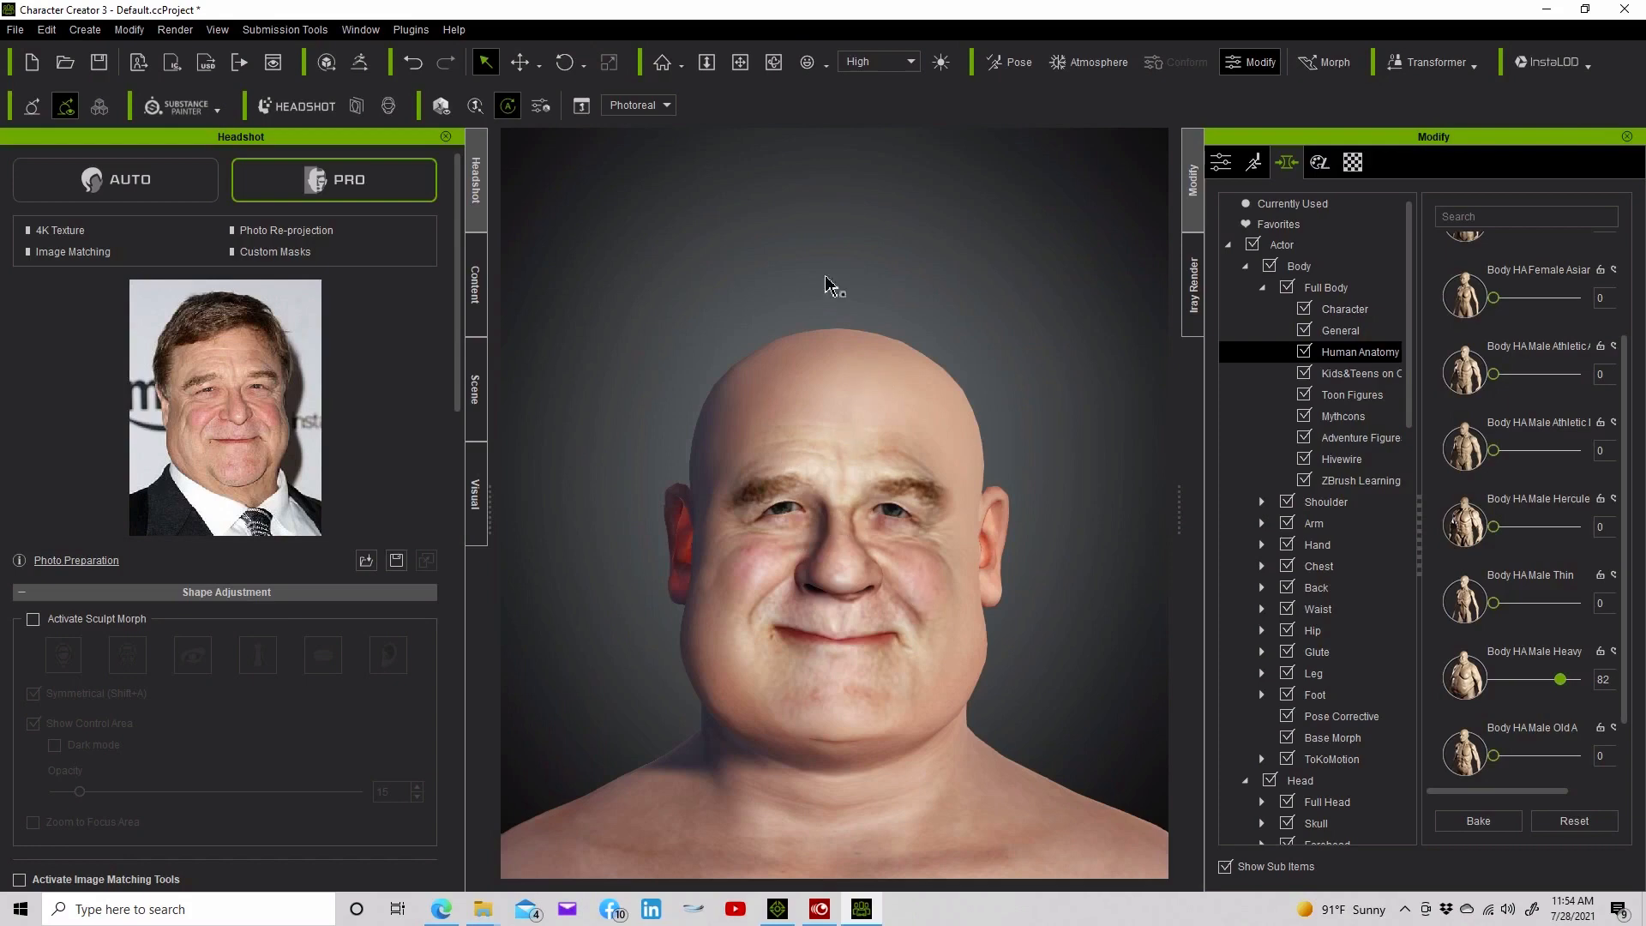
click(1247, 65)
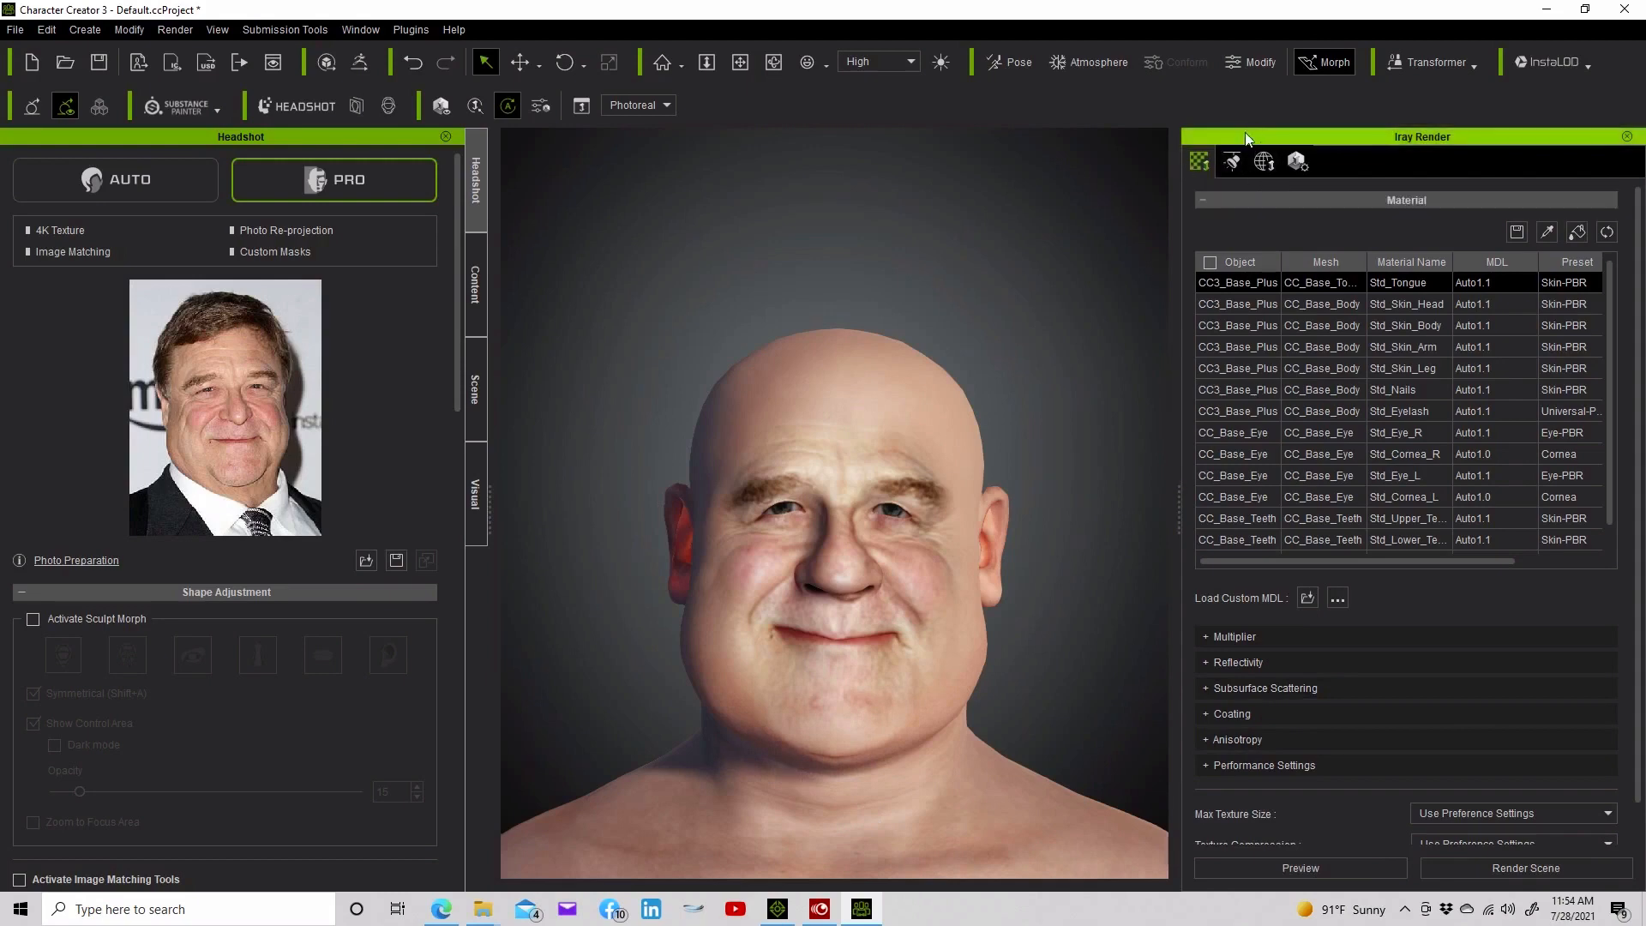
click(378, 36)
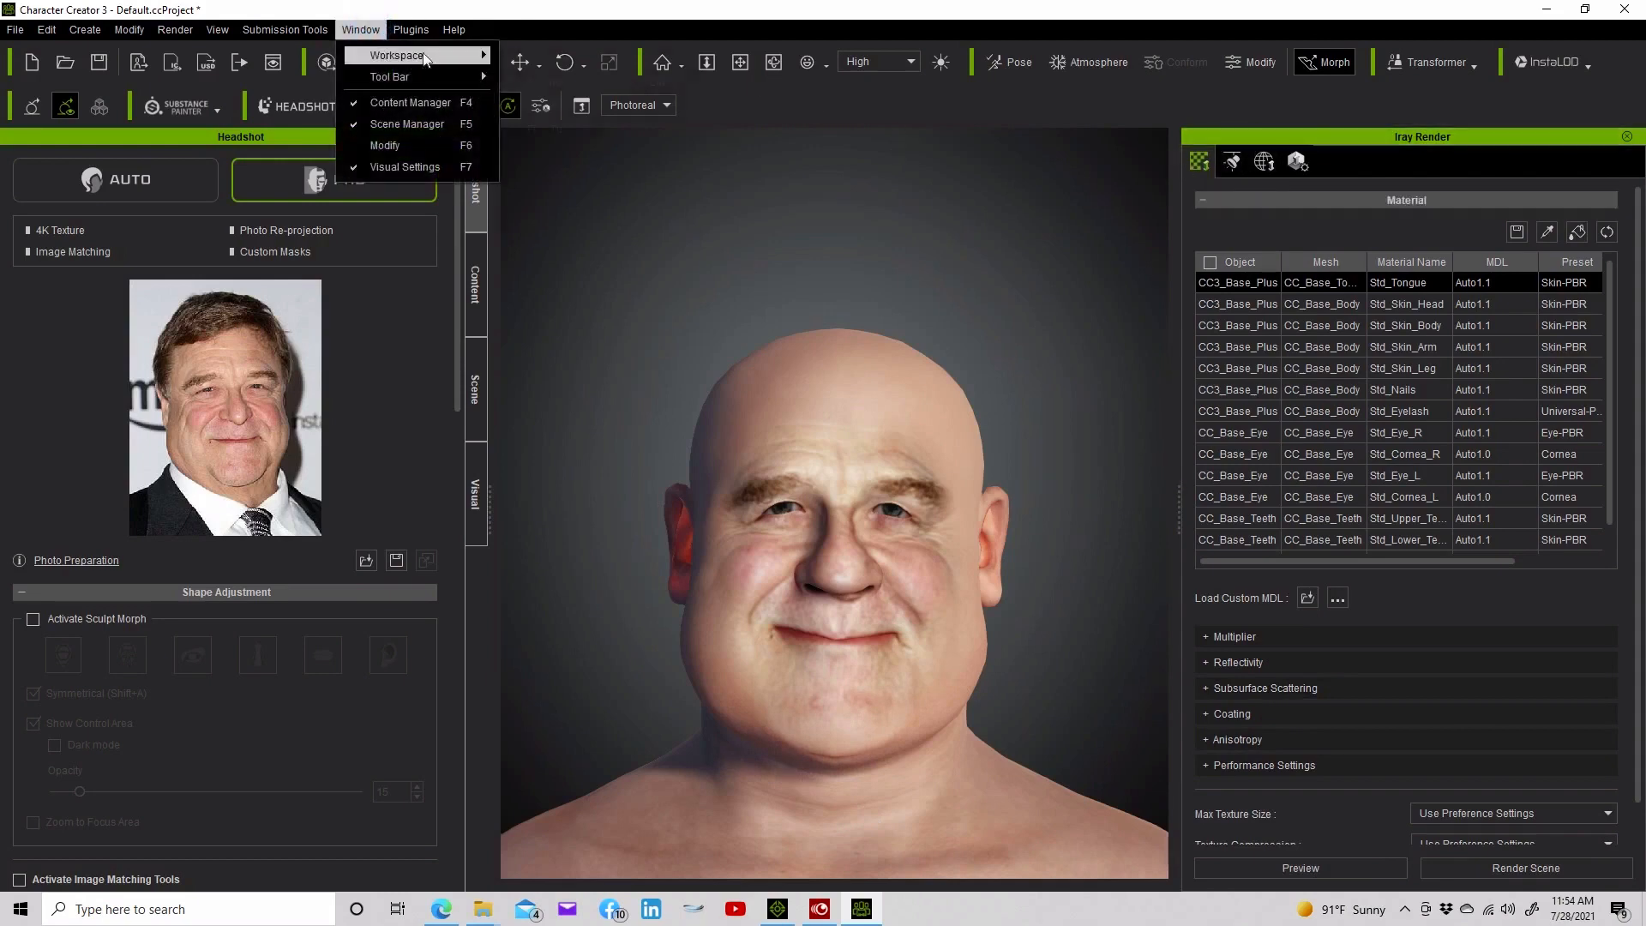
mouse_move(425, 58)
click(556, 61)
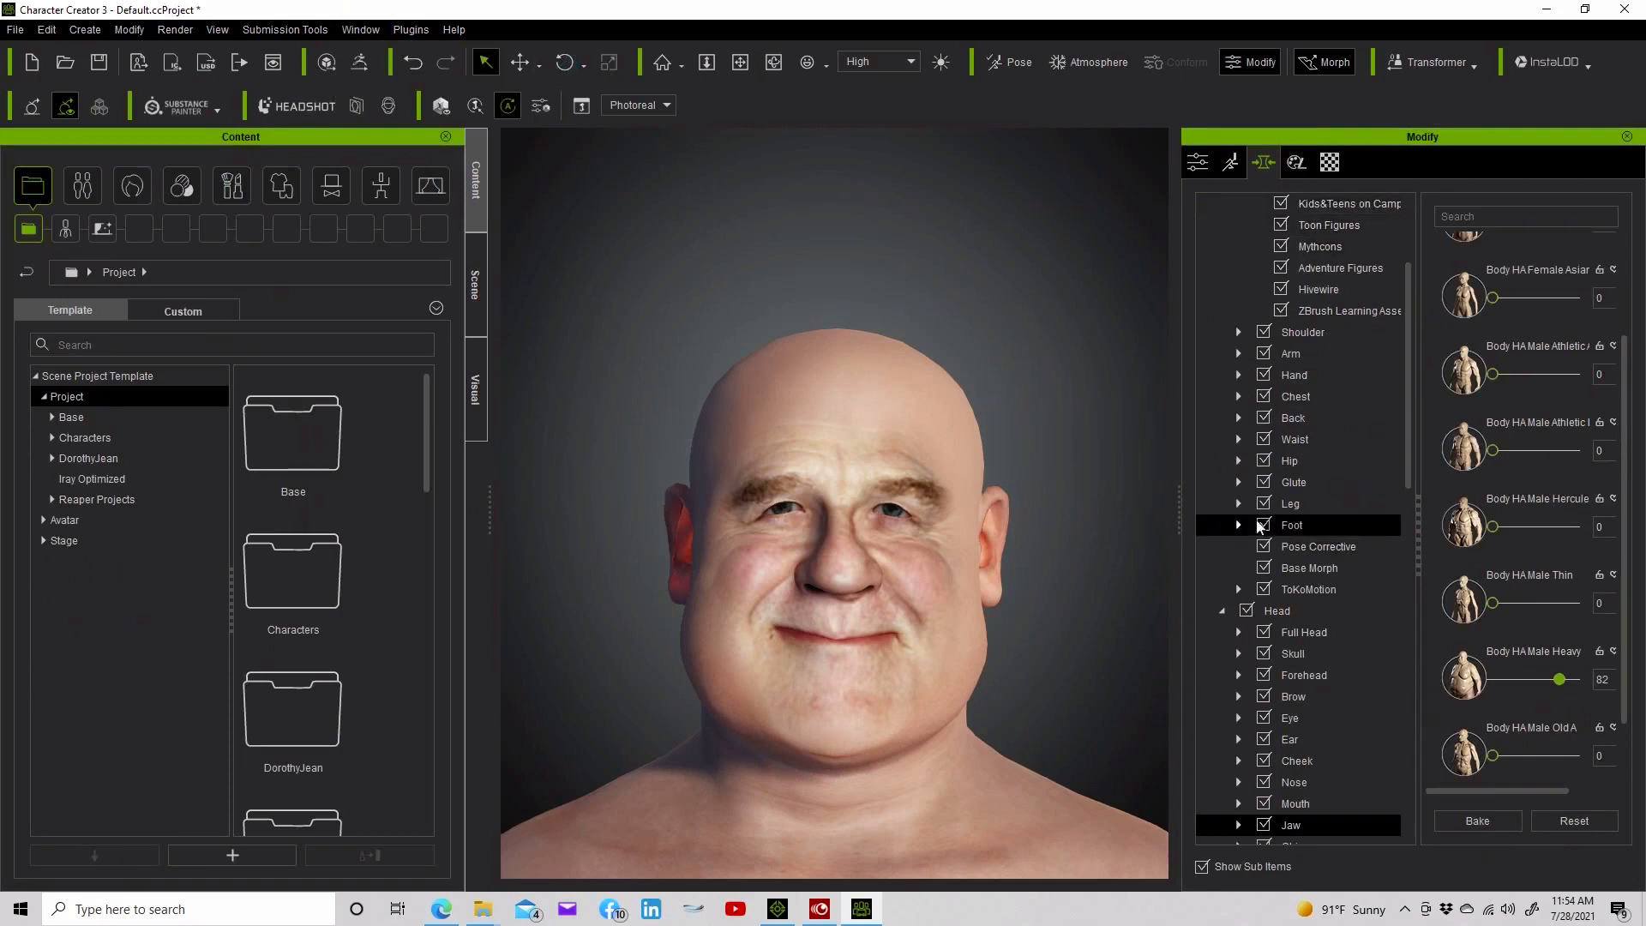
Reshape the head's jaw with the Jaw morphs, baking the shape after each adjustment
click(1494, 827)
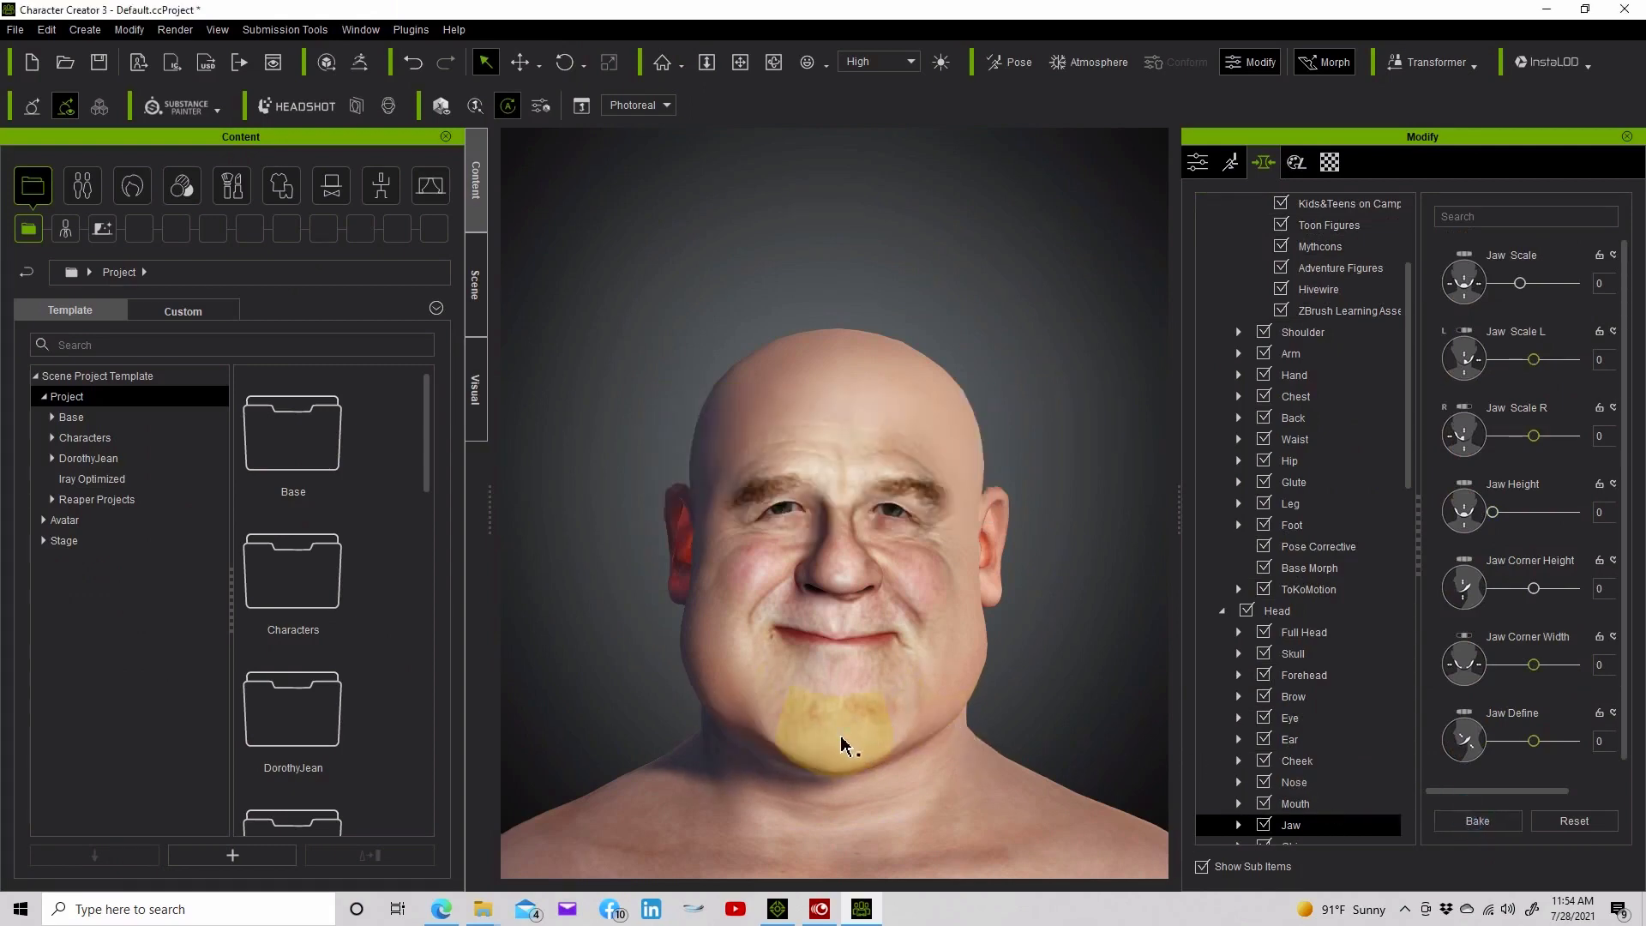
click(1443, 815)
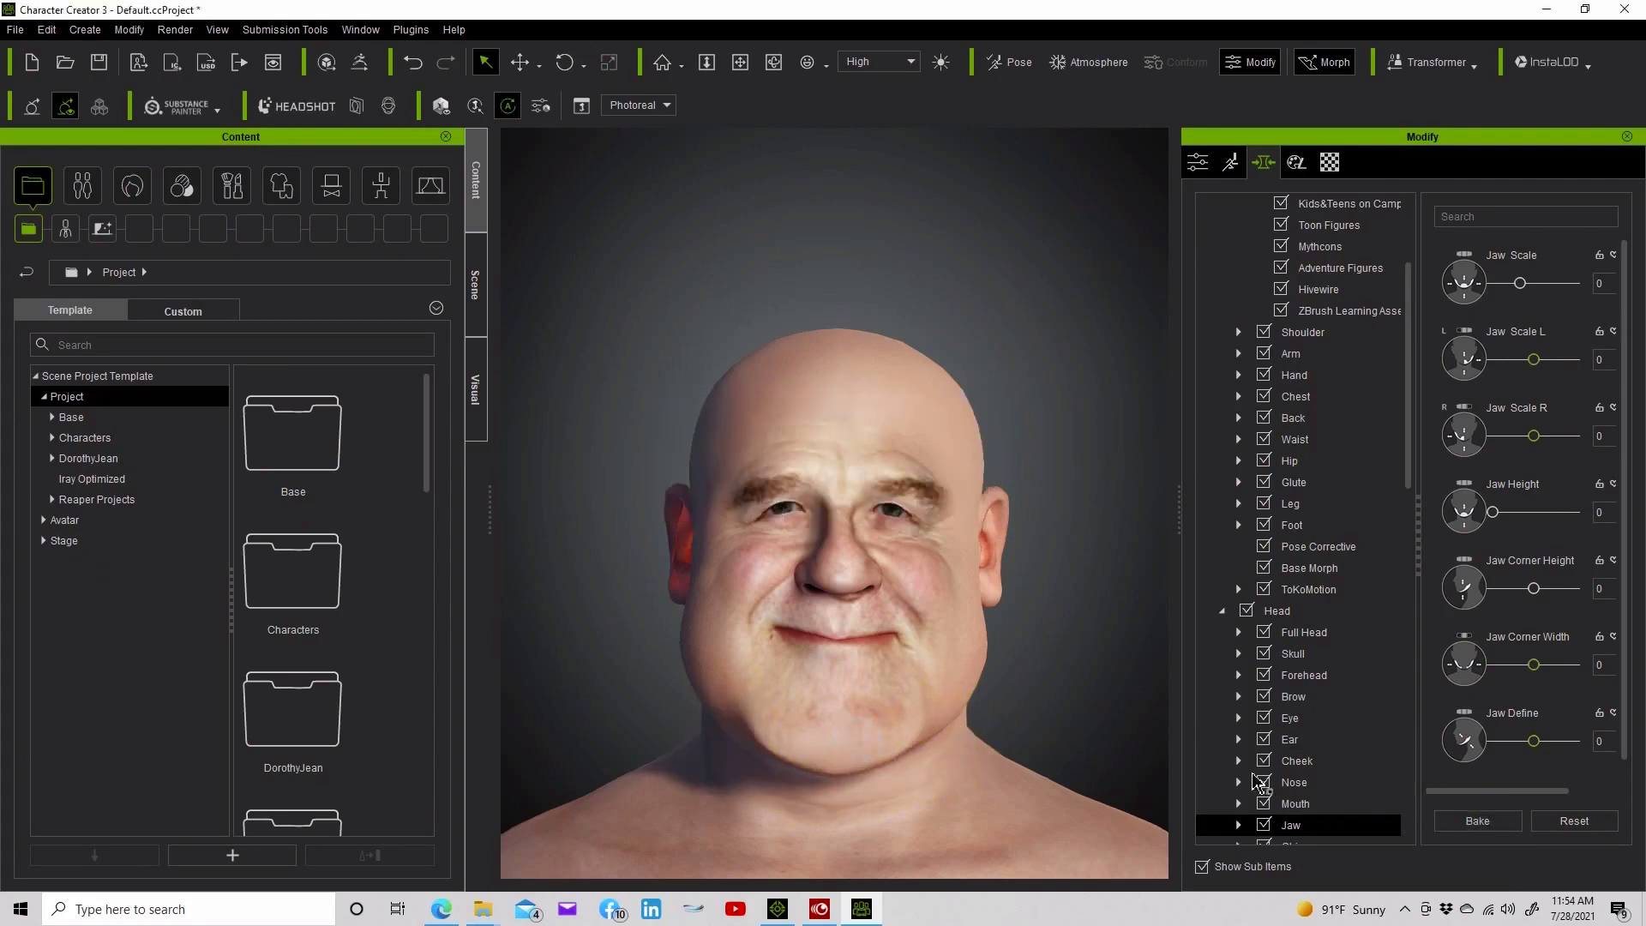
click(1478, 819)
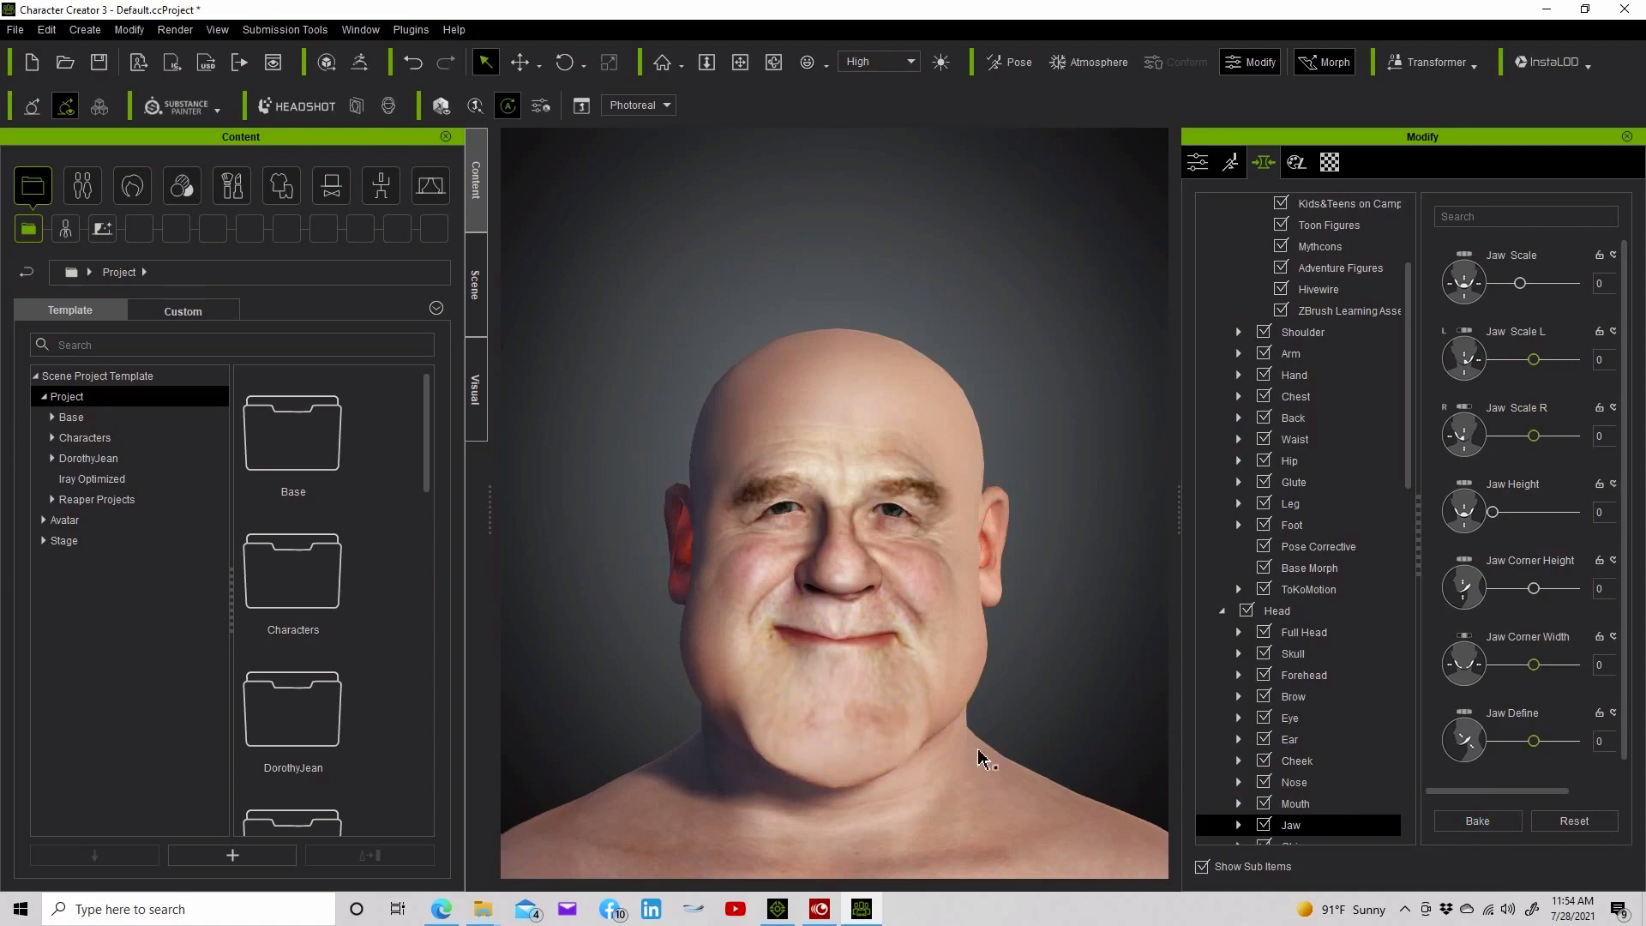
click(1484, 823)
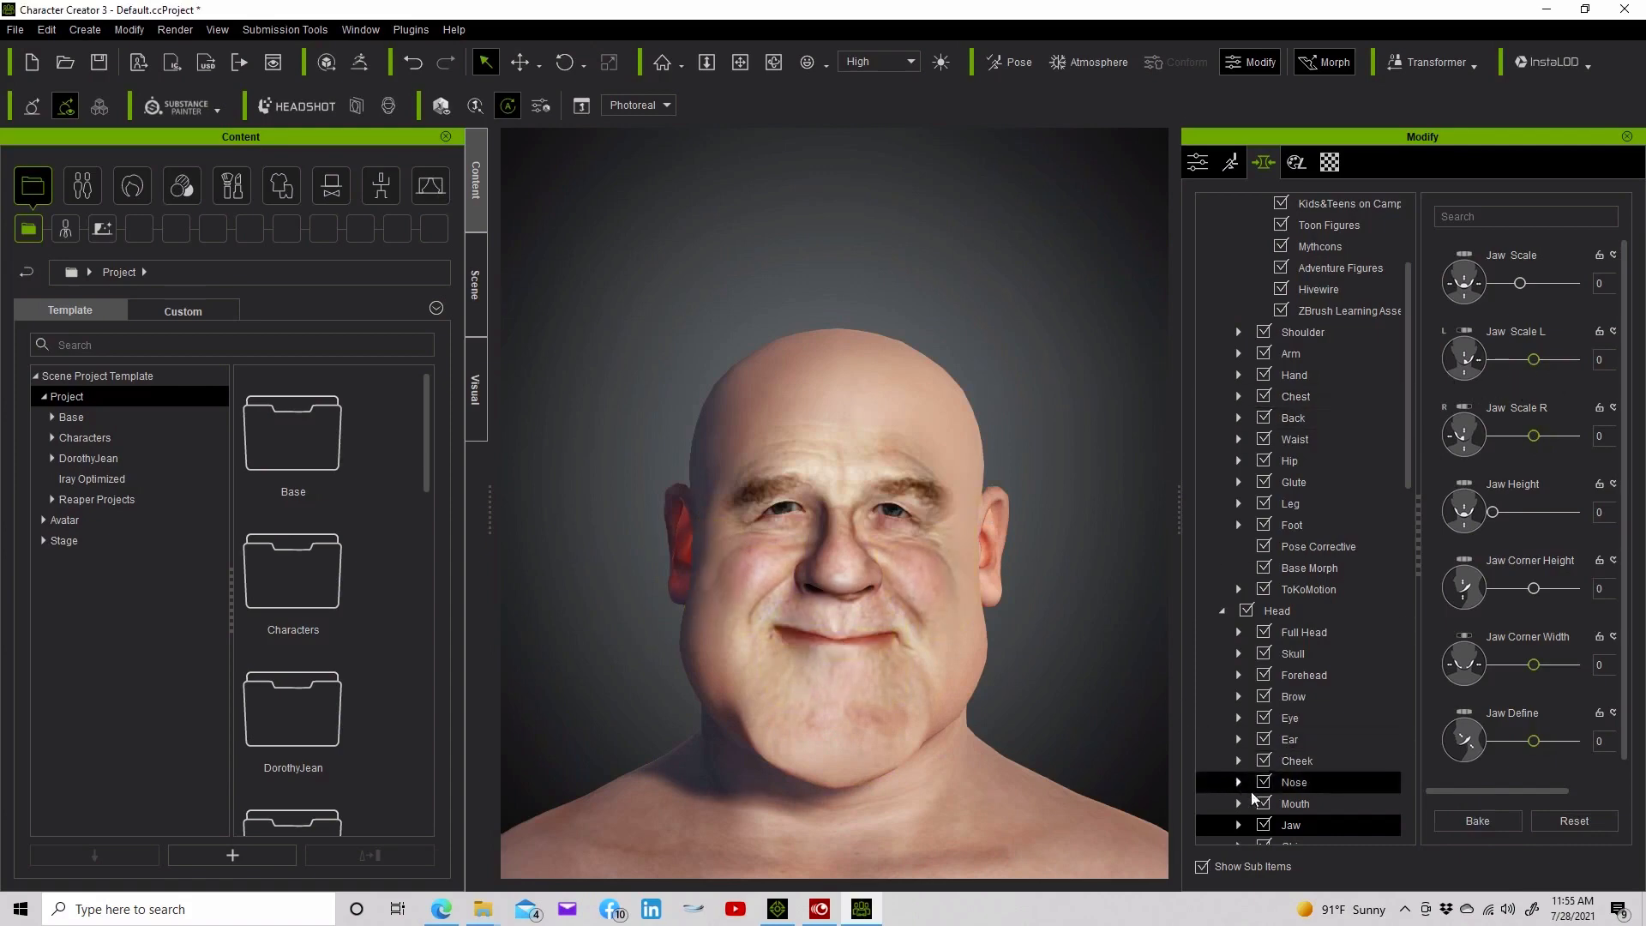
Set the Mouth Height morph to 100, bake it, and set Mouth Height to 100 again
click(1288, 802)
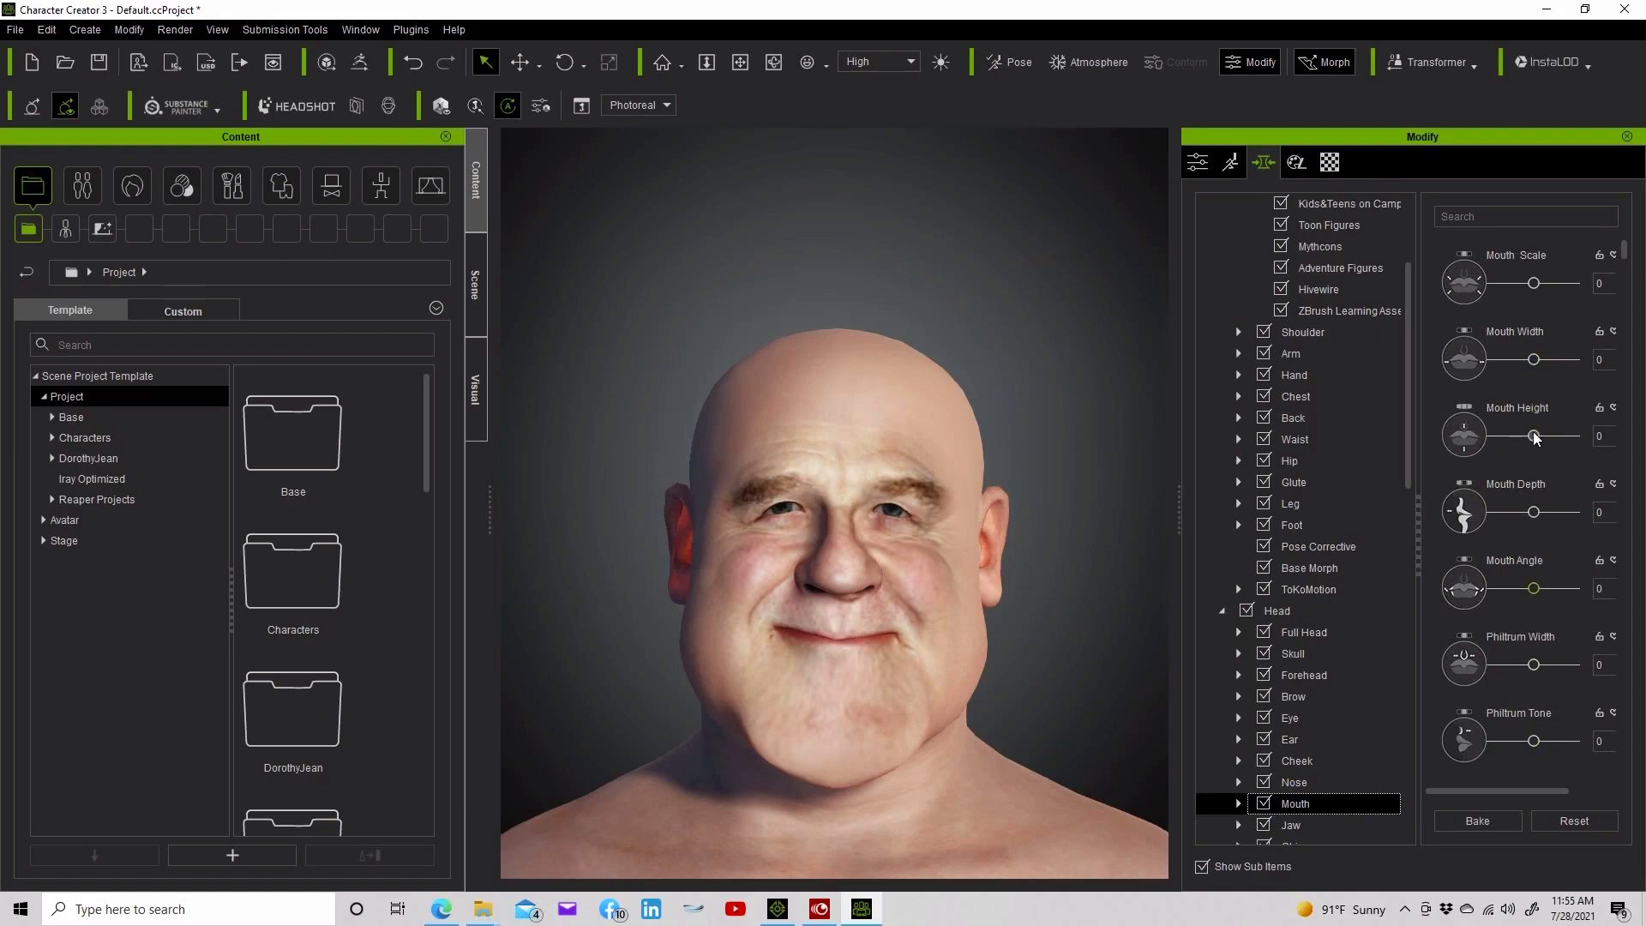
drag(1535, 438, 1576, 438)
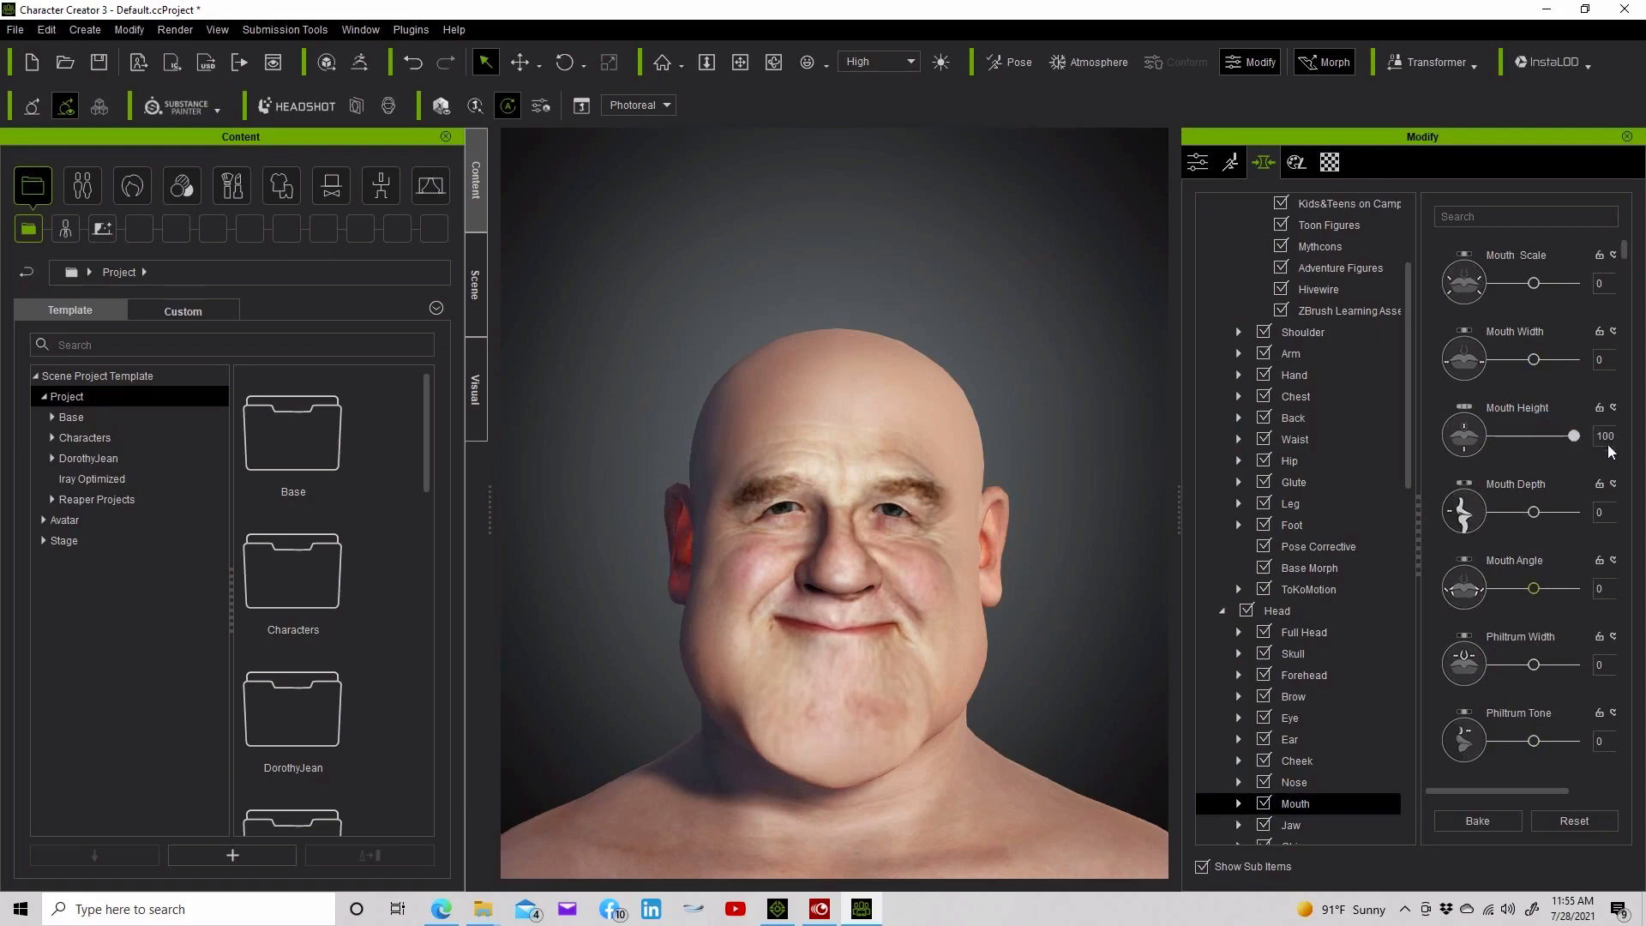
click(1505, 821)
drag(1533, 438, 1586, 439)
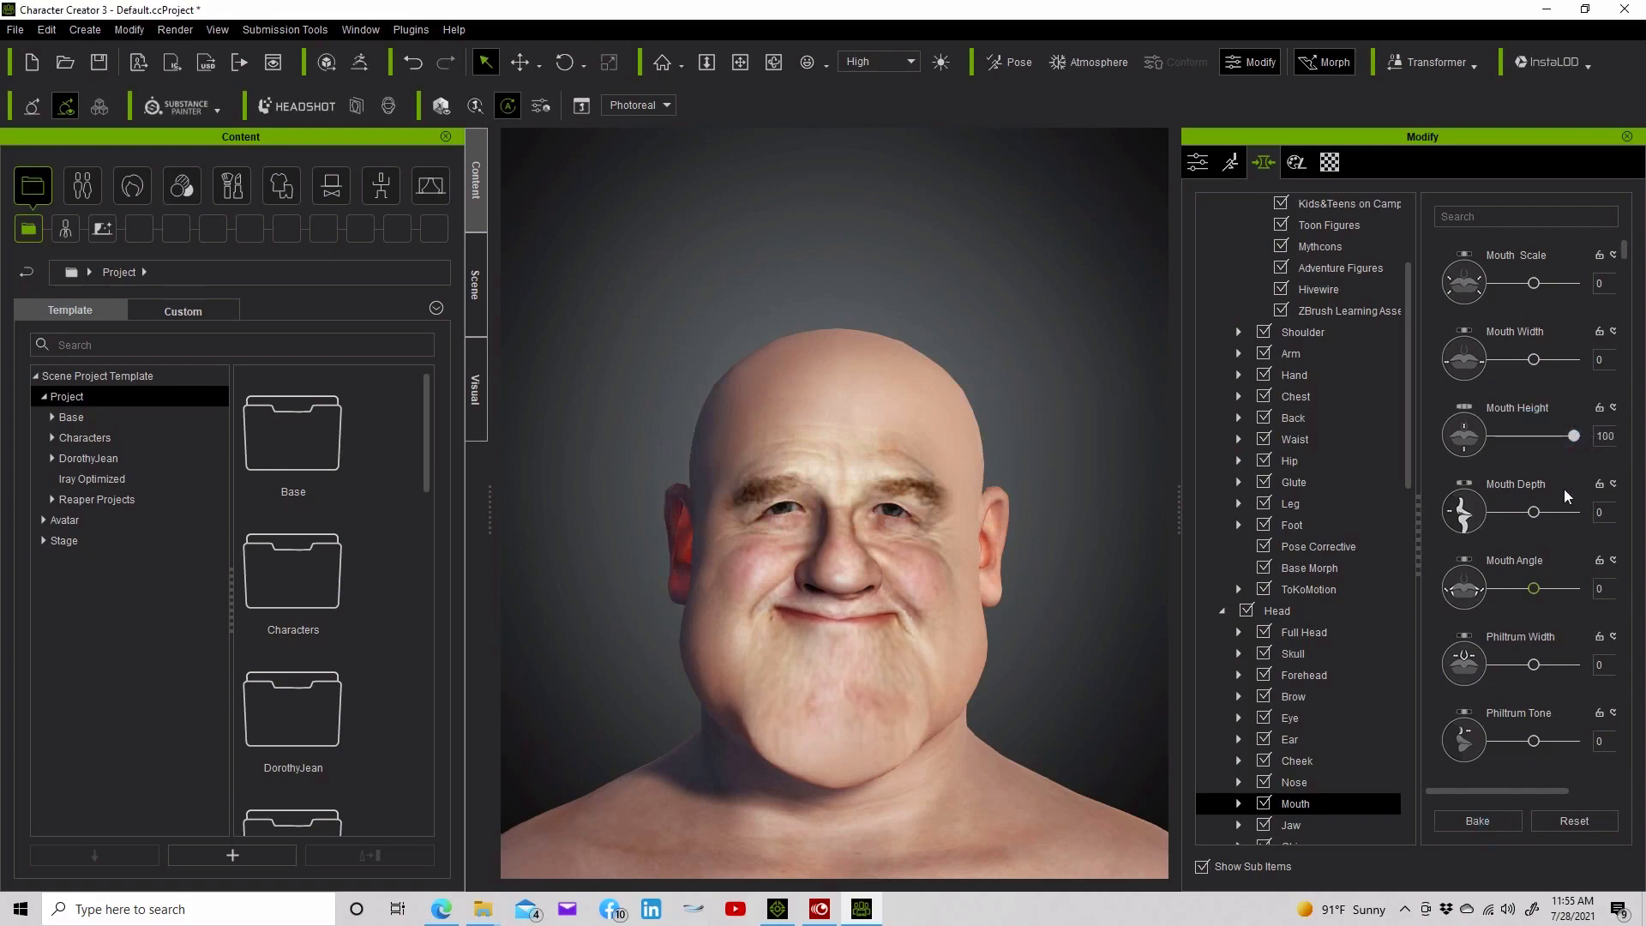
Set the Mouth Width morph to 100, bake the mouth shape, and set Mouth Width to 94
drag(1536, 360, 1582, 360)
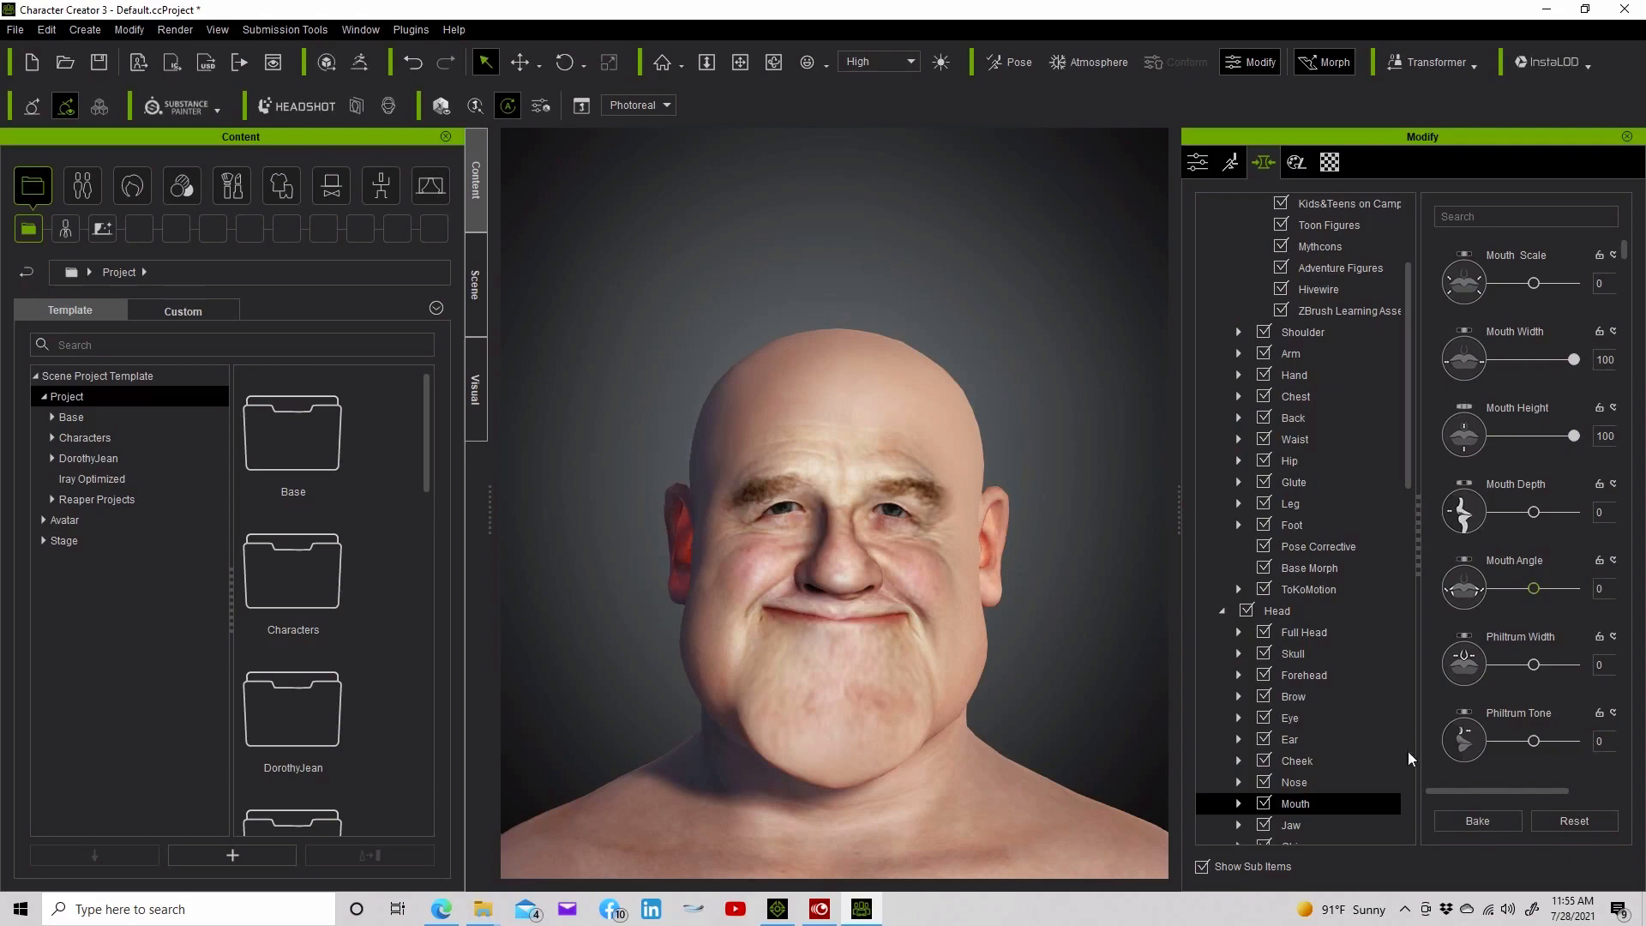
click(1485, 819)
drag(1540, 363, 1576, 362)
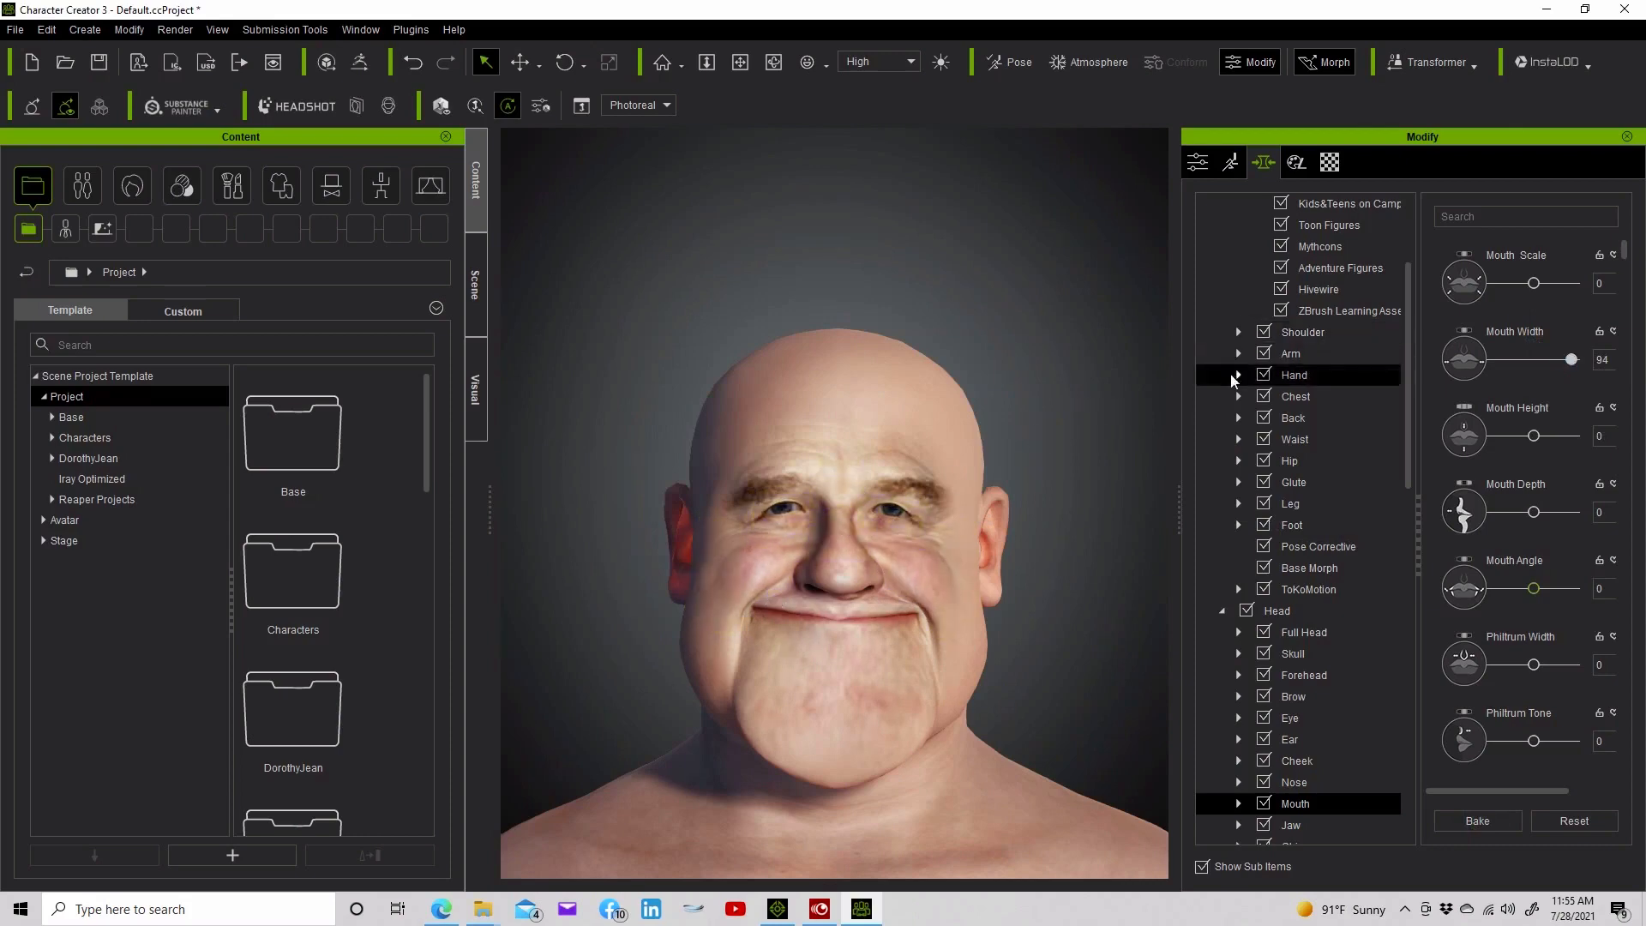
Set the Eye Scale morph to 96, bake the shape, and set Eye Scale to 100
click(1344, 720)
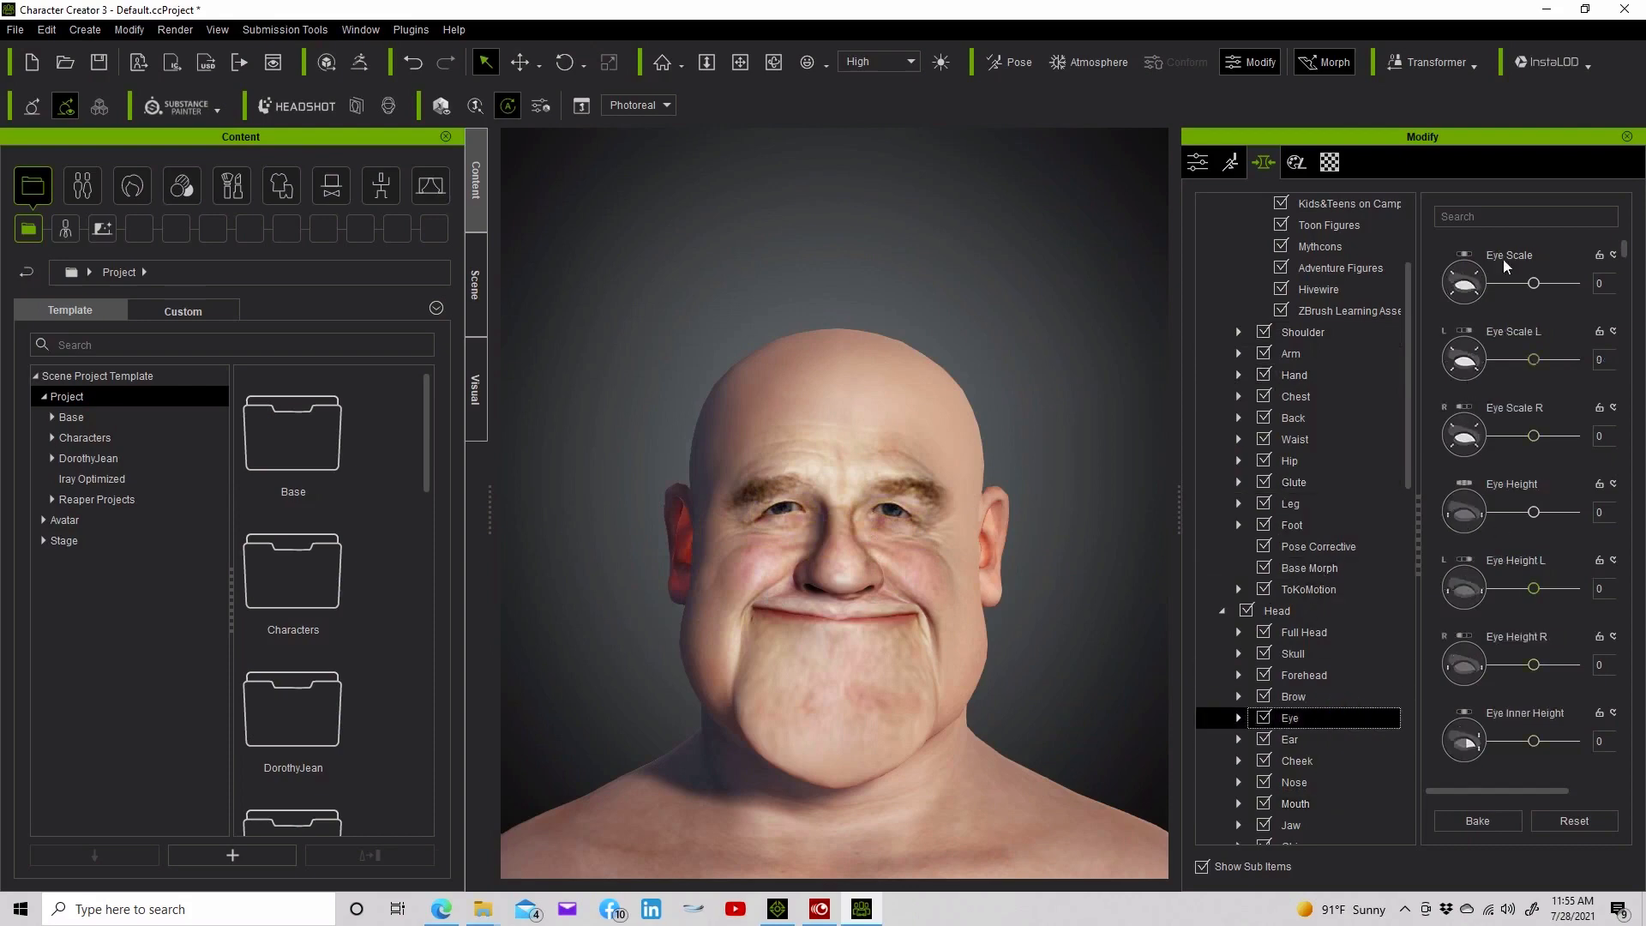
drag(1536, 288, 1574, 284)
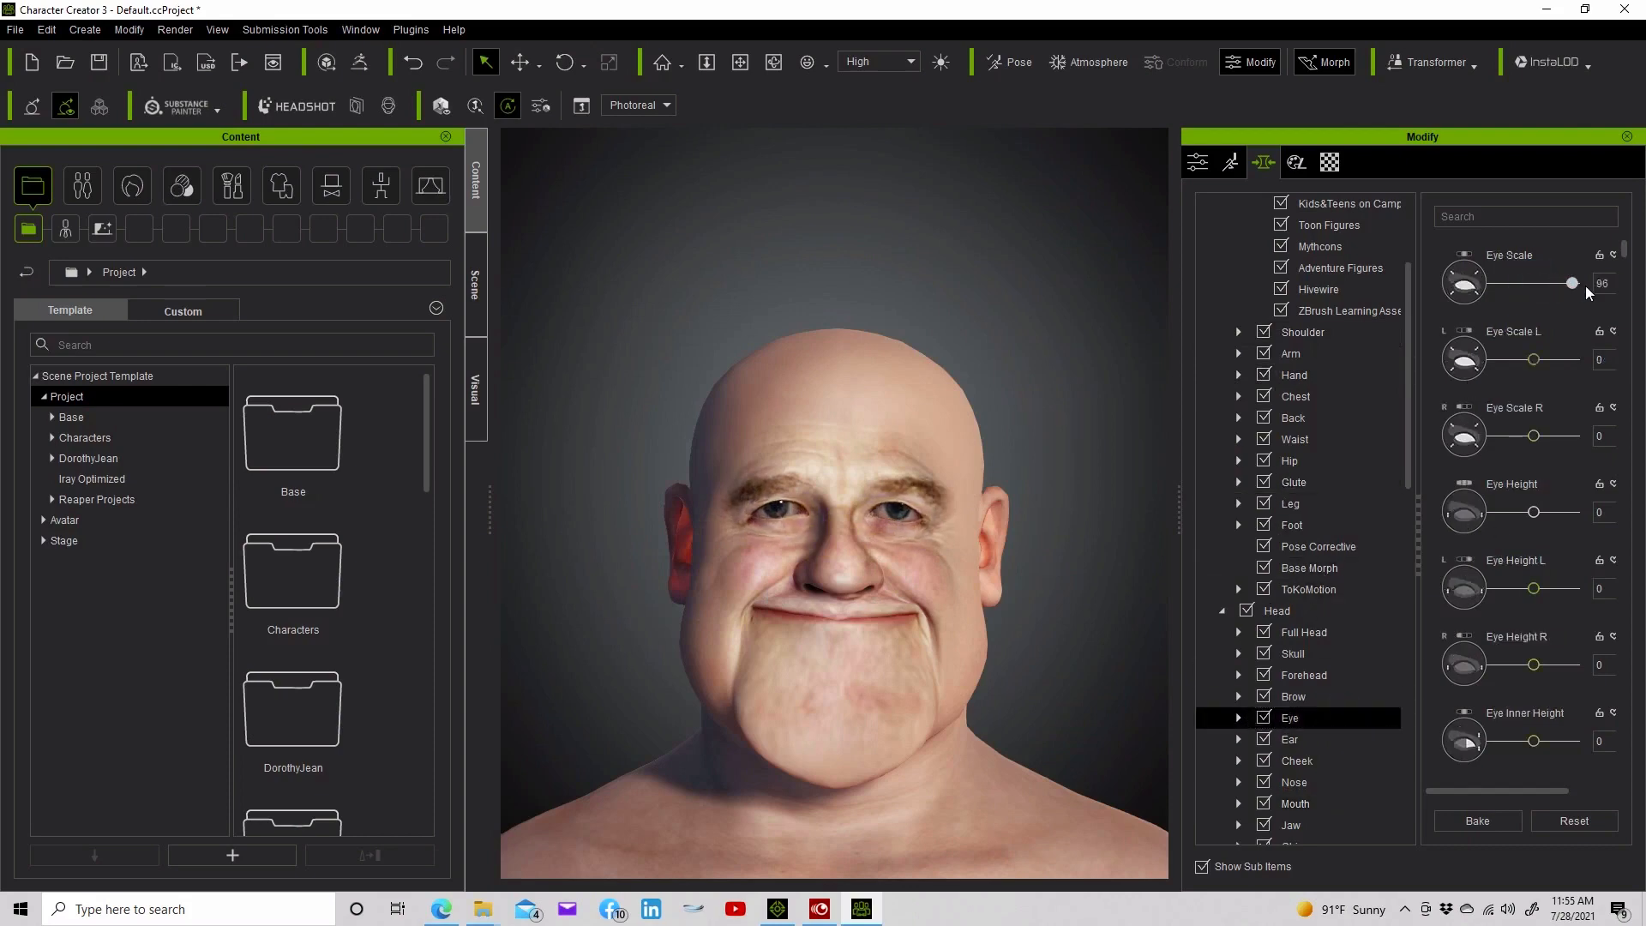
click(1468, 823)
drag(1535, 286, 1611, 286)
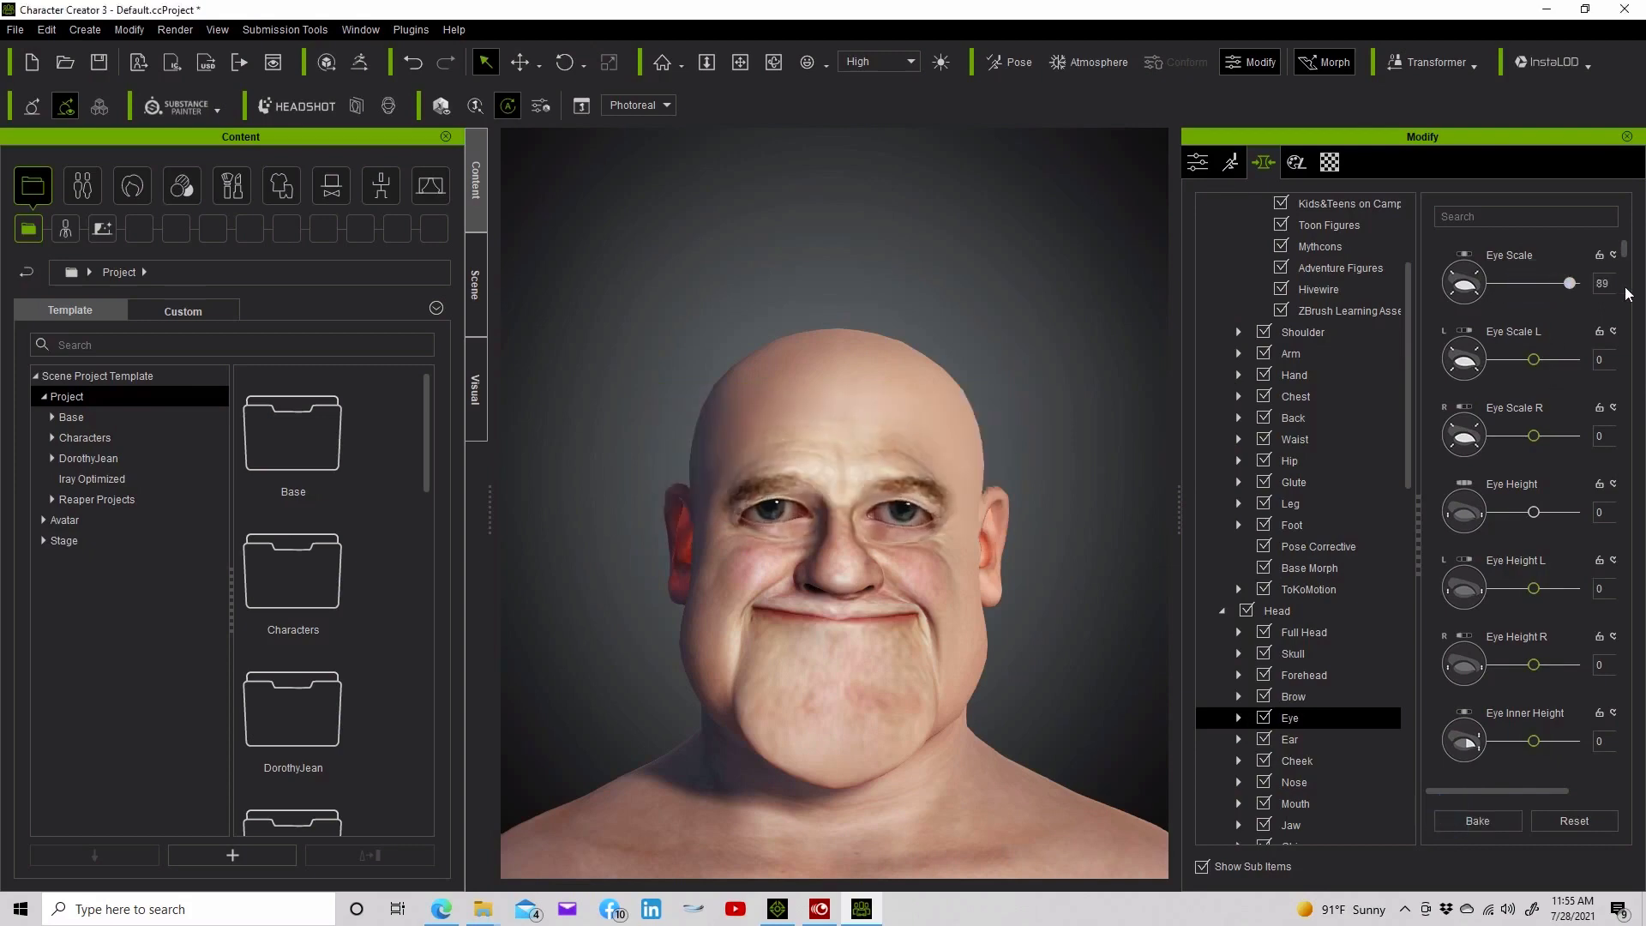
Filter the eye morphs by "round", set Eye Round A to 100, bake it, and set Eye Round A to 100 again
click(1454, 217)
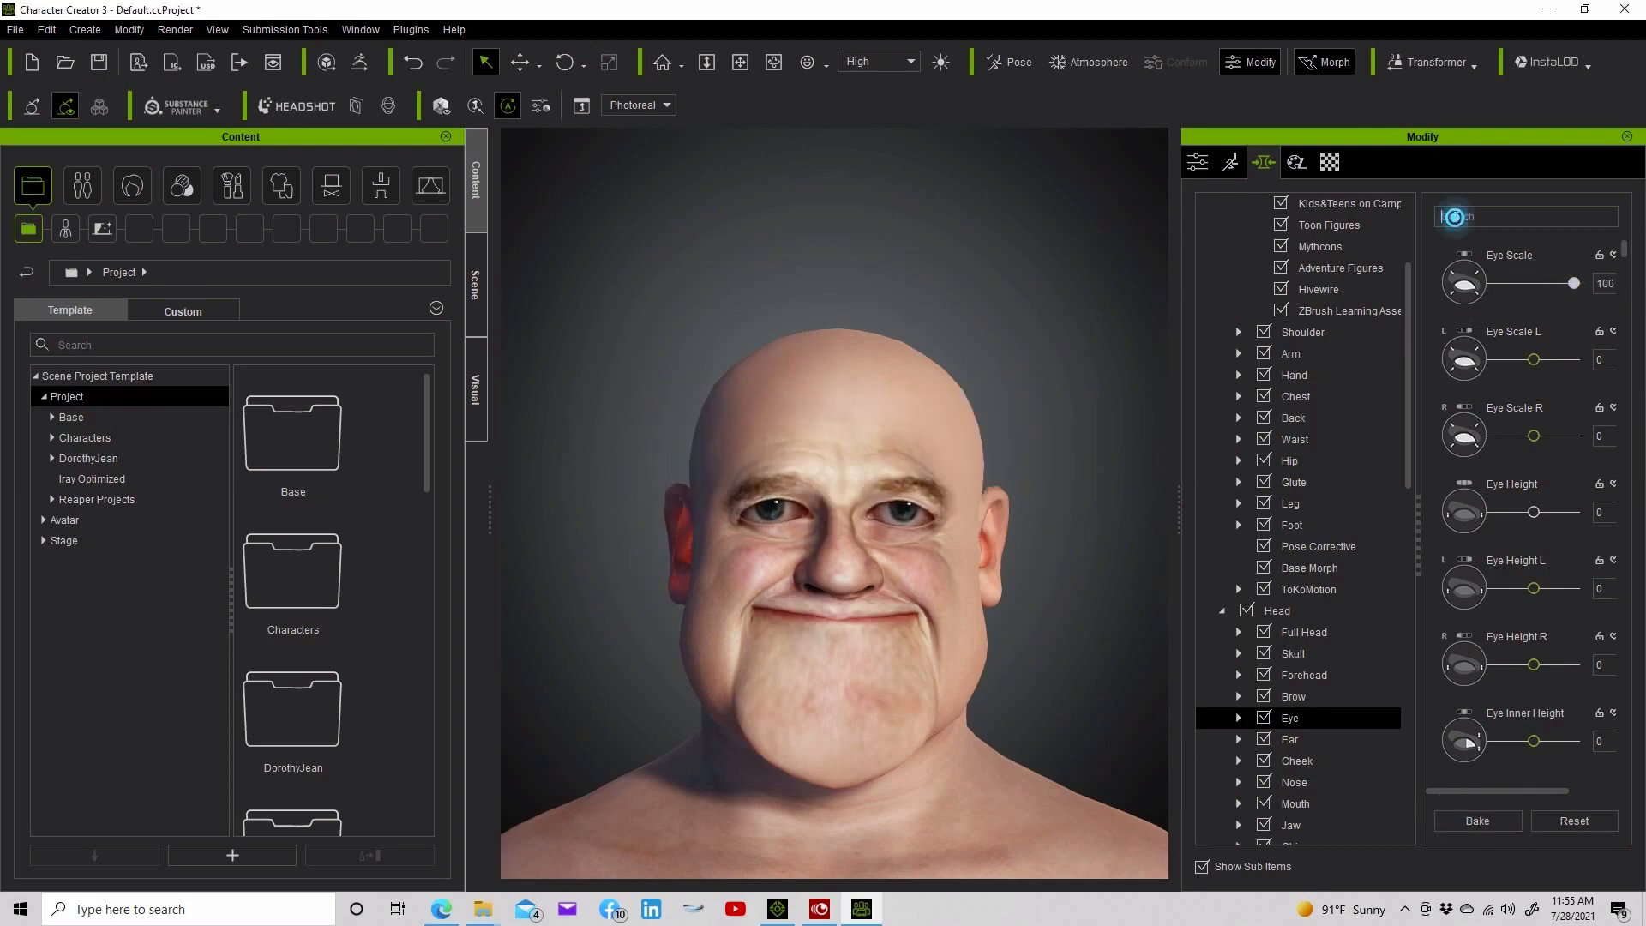
text(round)
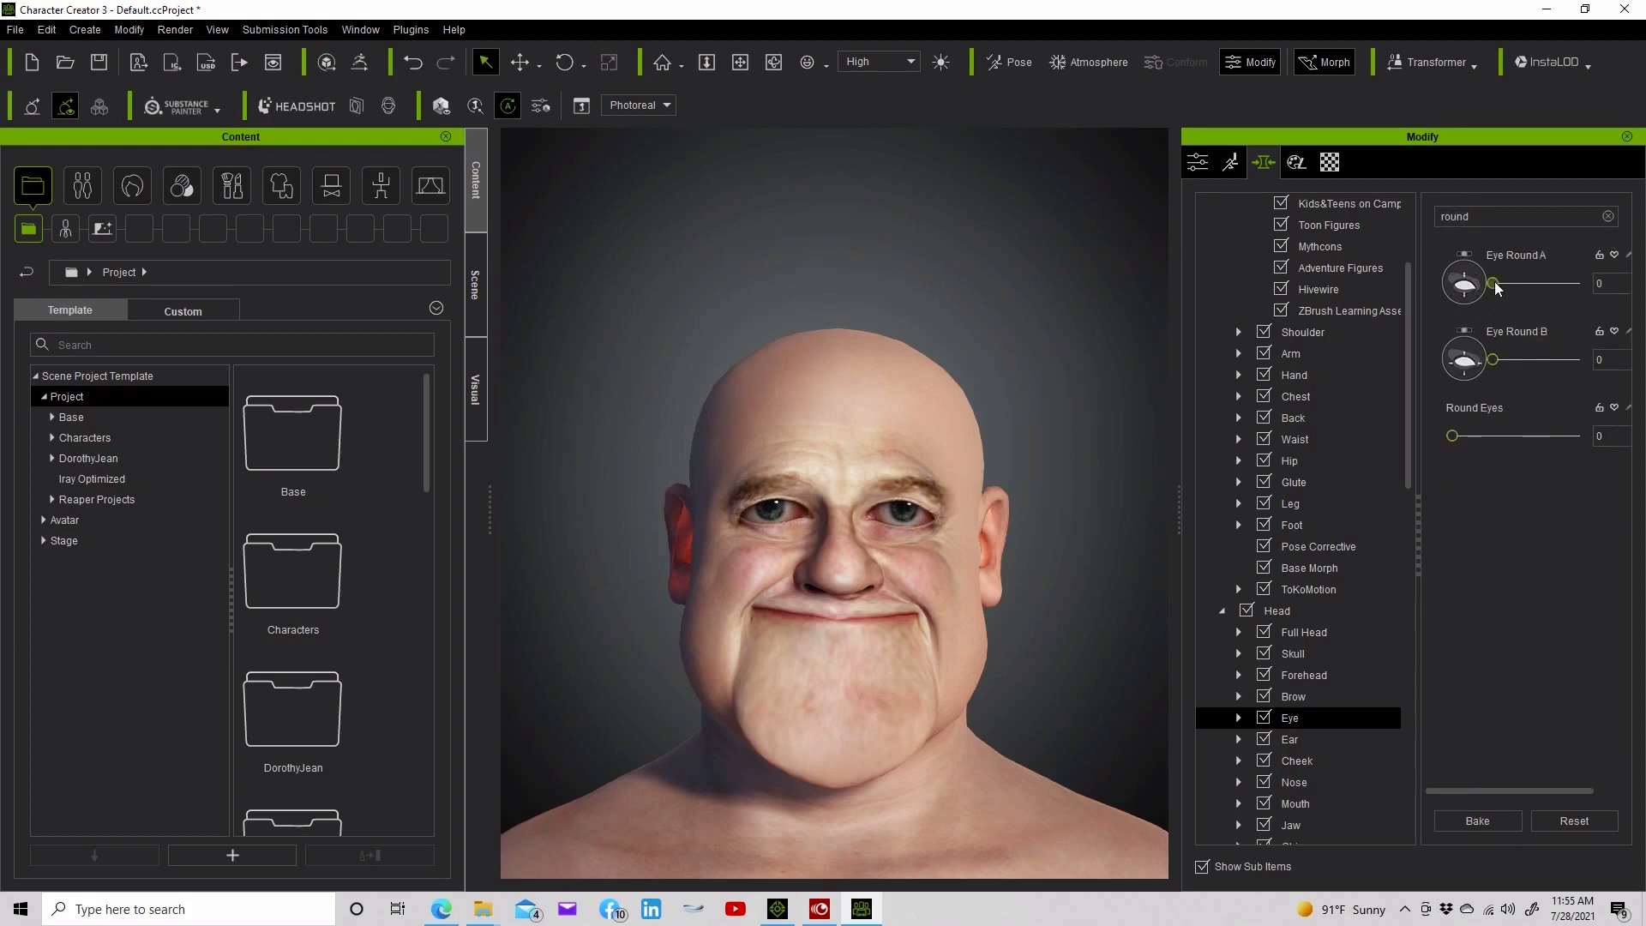
drag(1493, 284, 1573, 284)
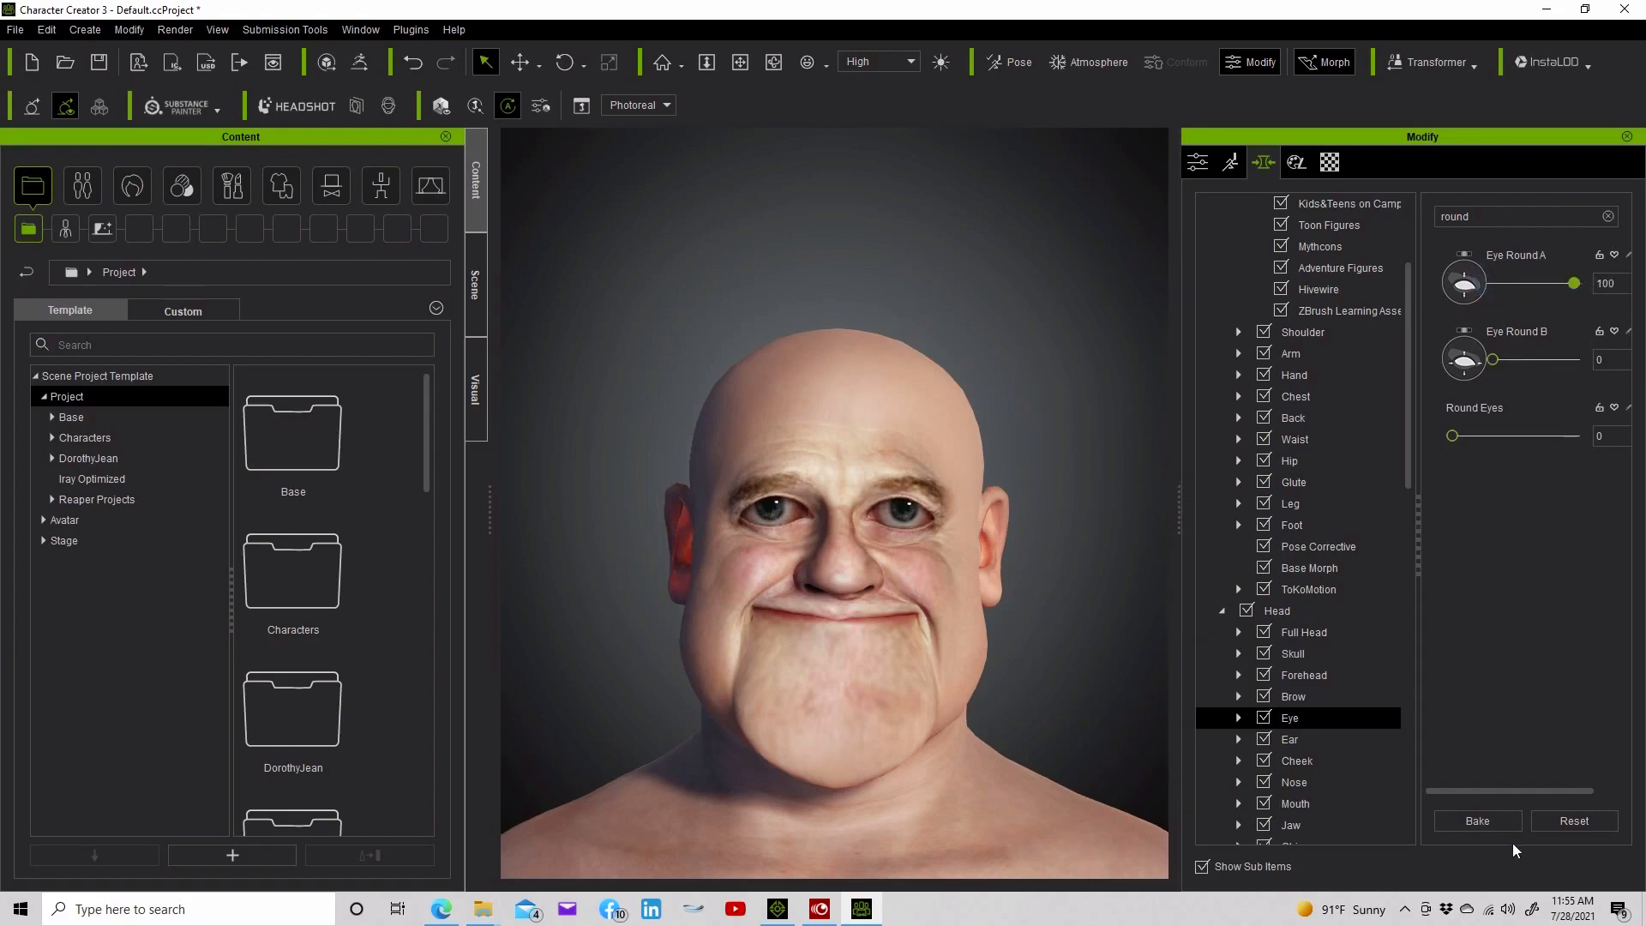
click(1471, 822)
drag(1493, 283, 1588, 288)
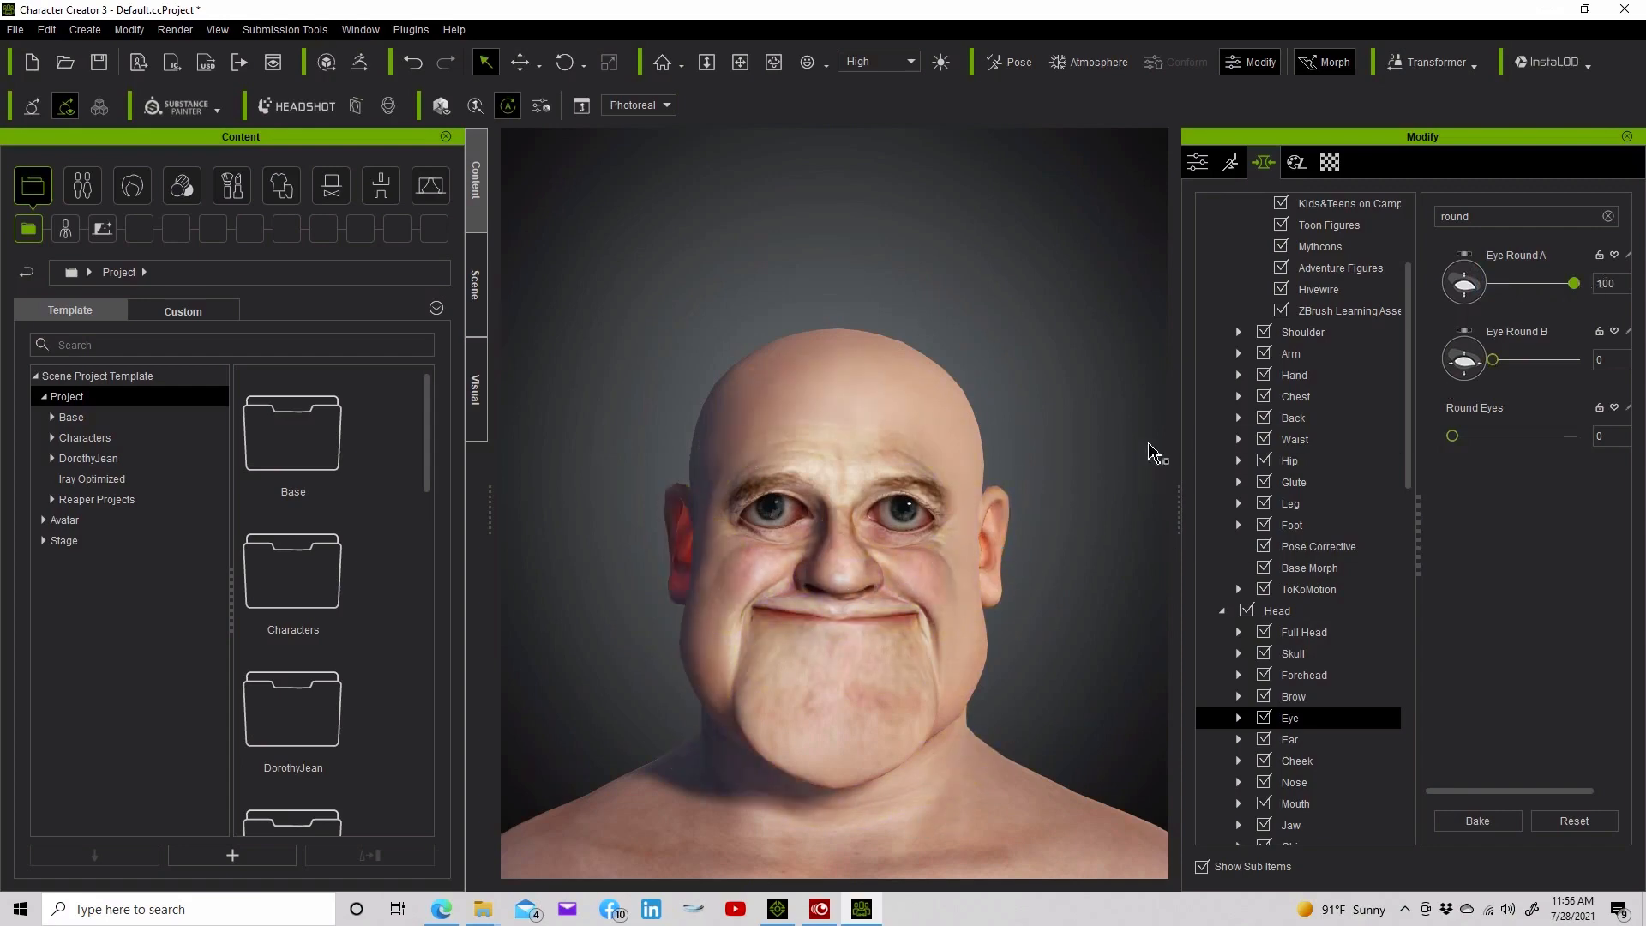
Clear the morph filter, set the Ear Scale morph to -100, and bake the ear shape
ctrl+click(1325, 739)
click(1325, 739)
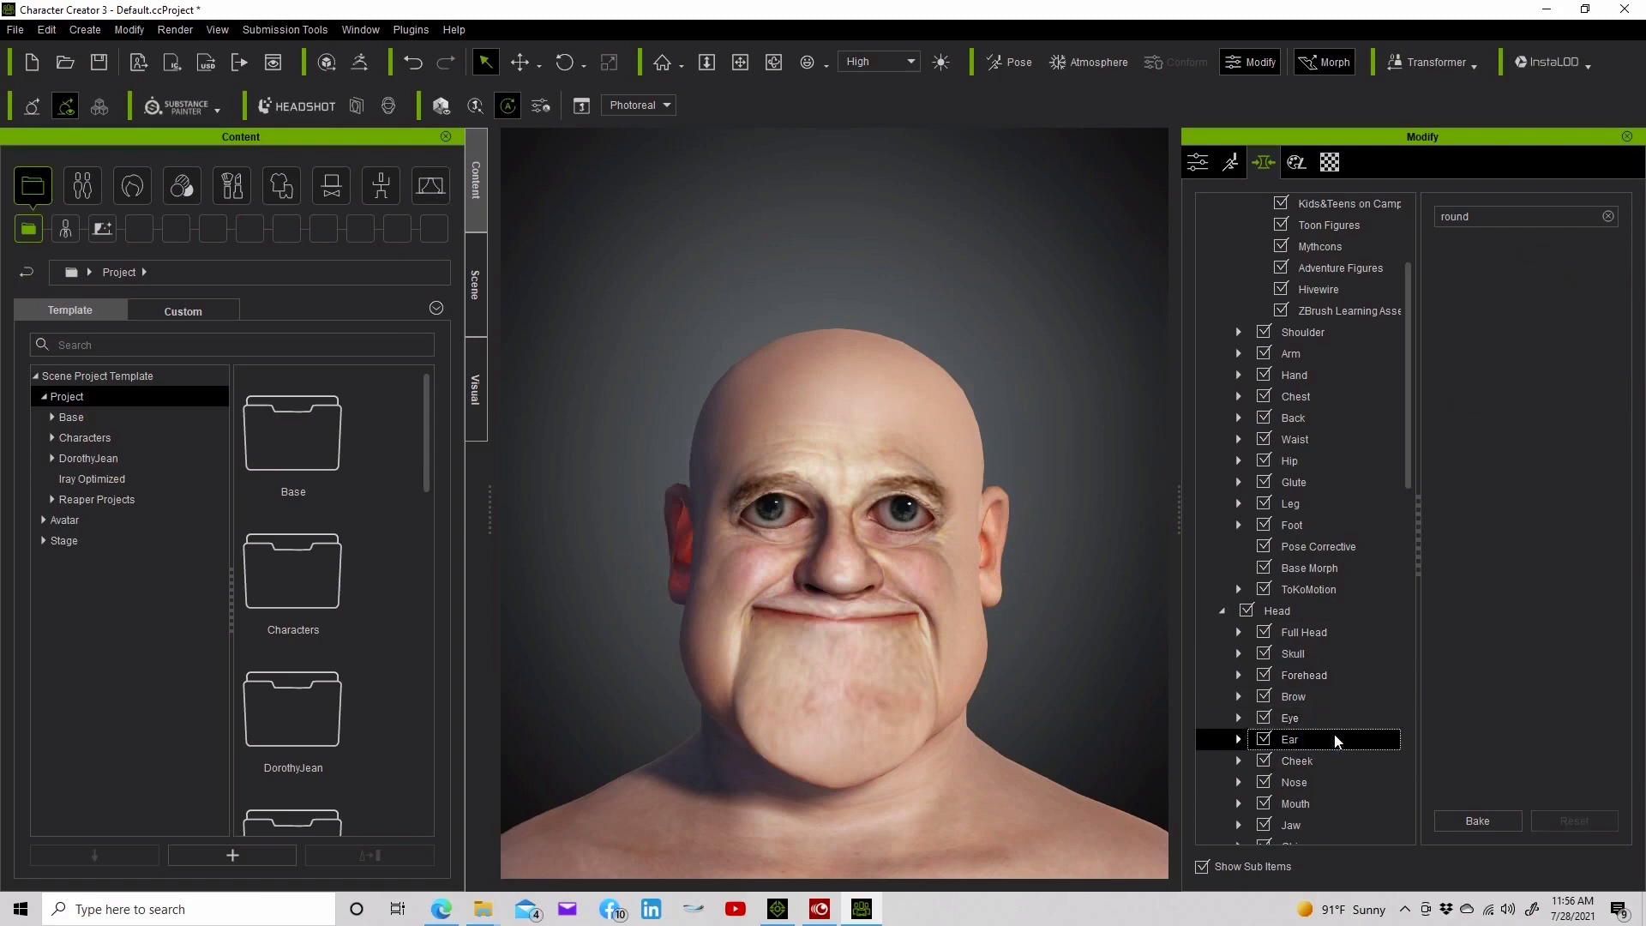
click(1607, 218)
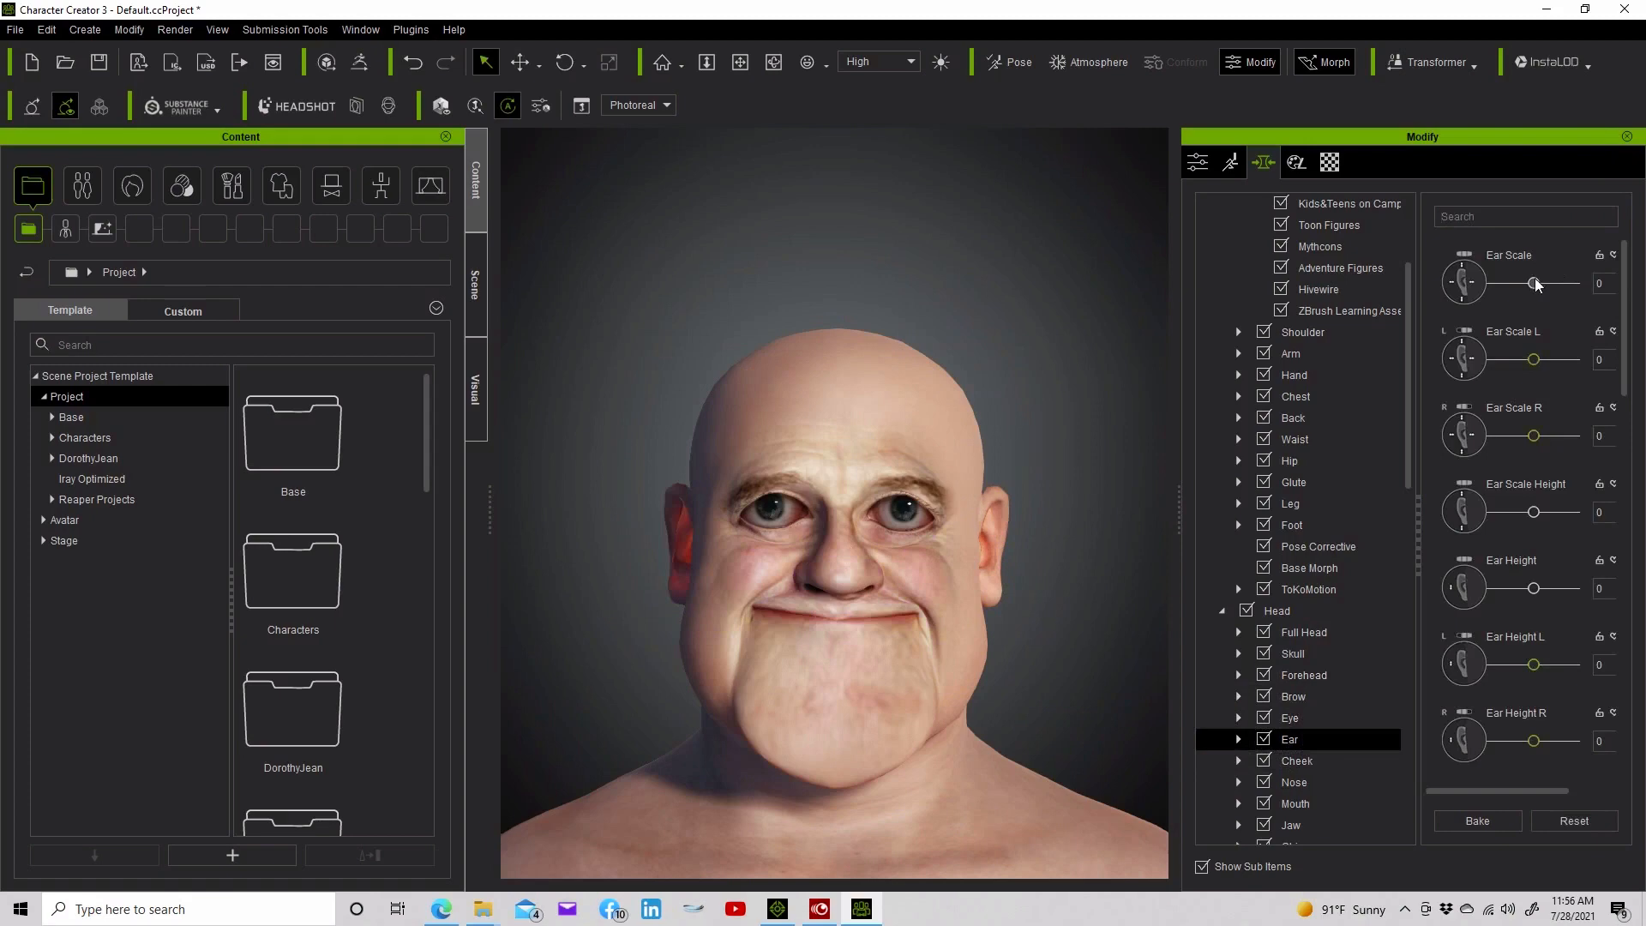
drag(1534, 284, 1489, 281)
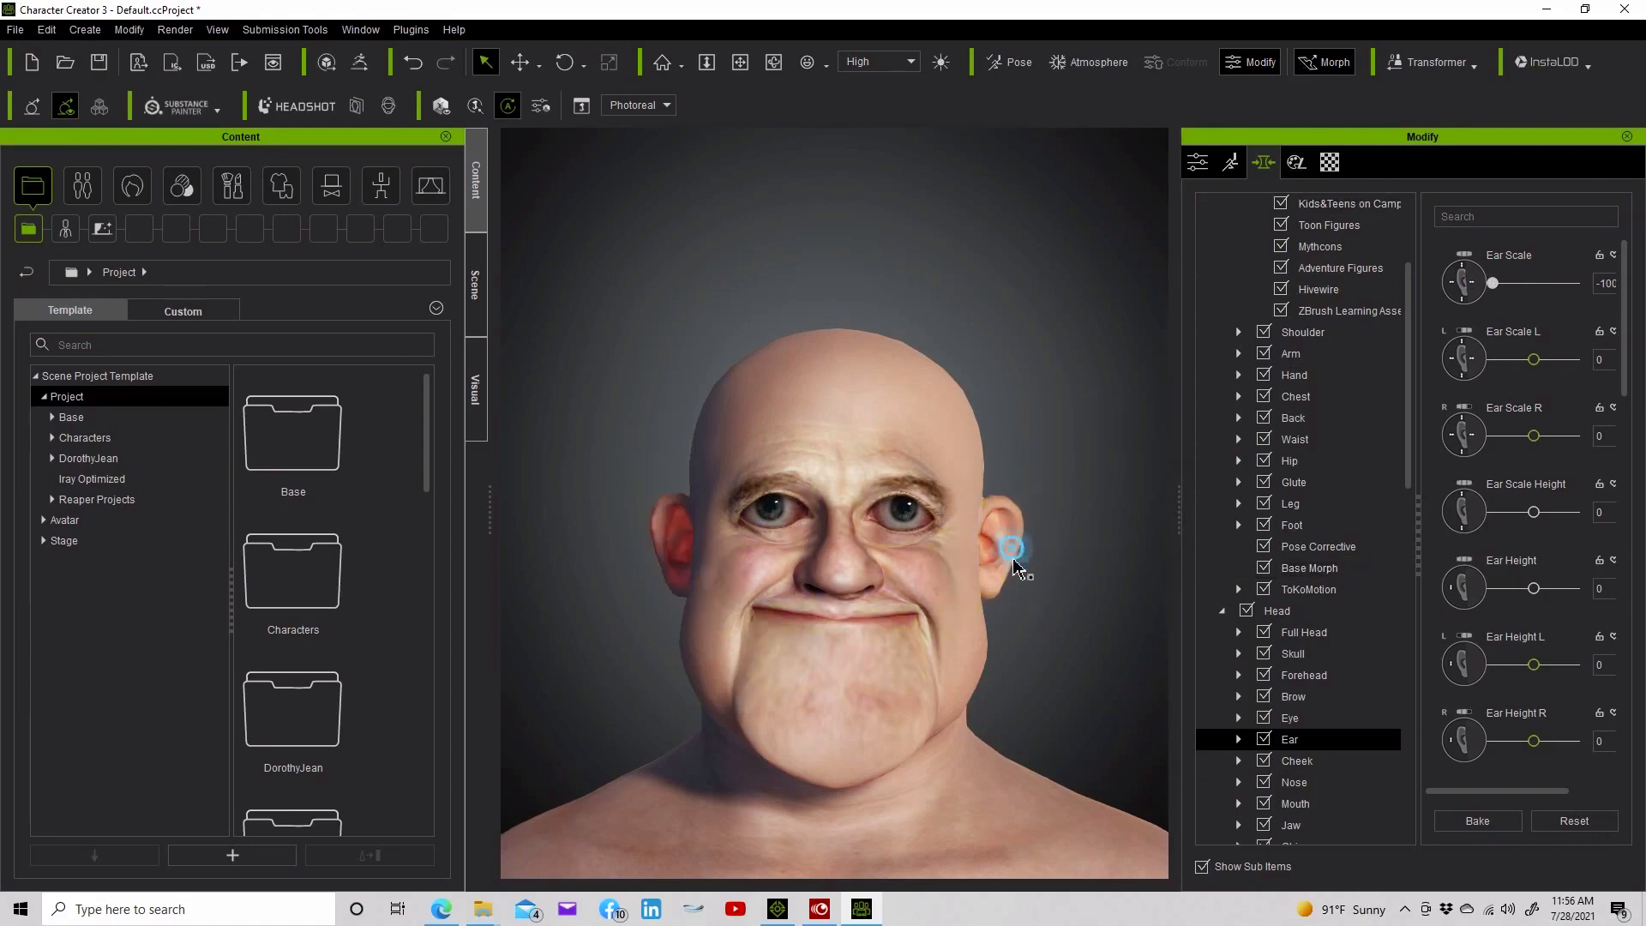
click(1478, 820)
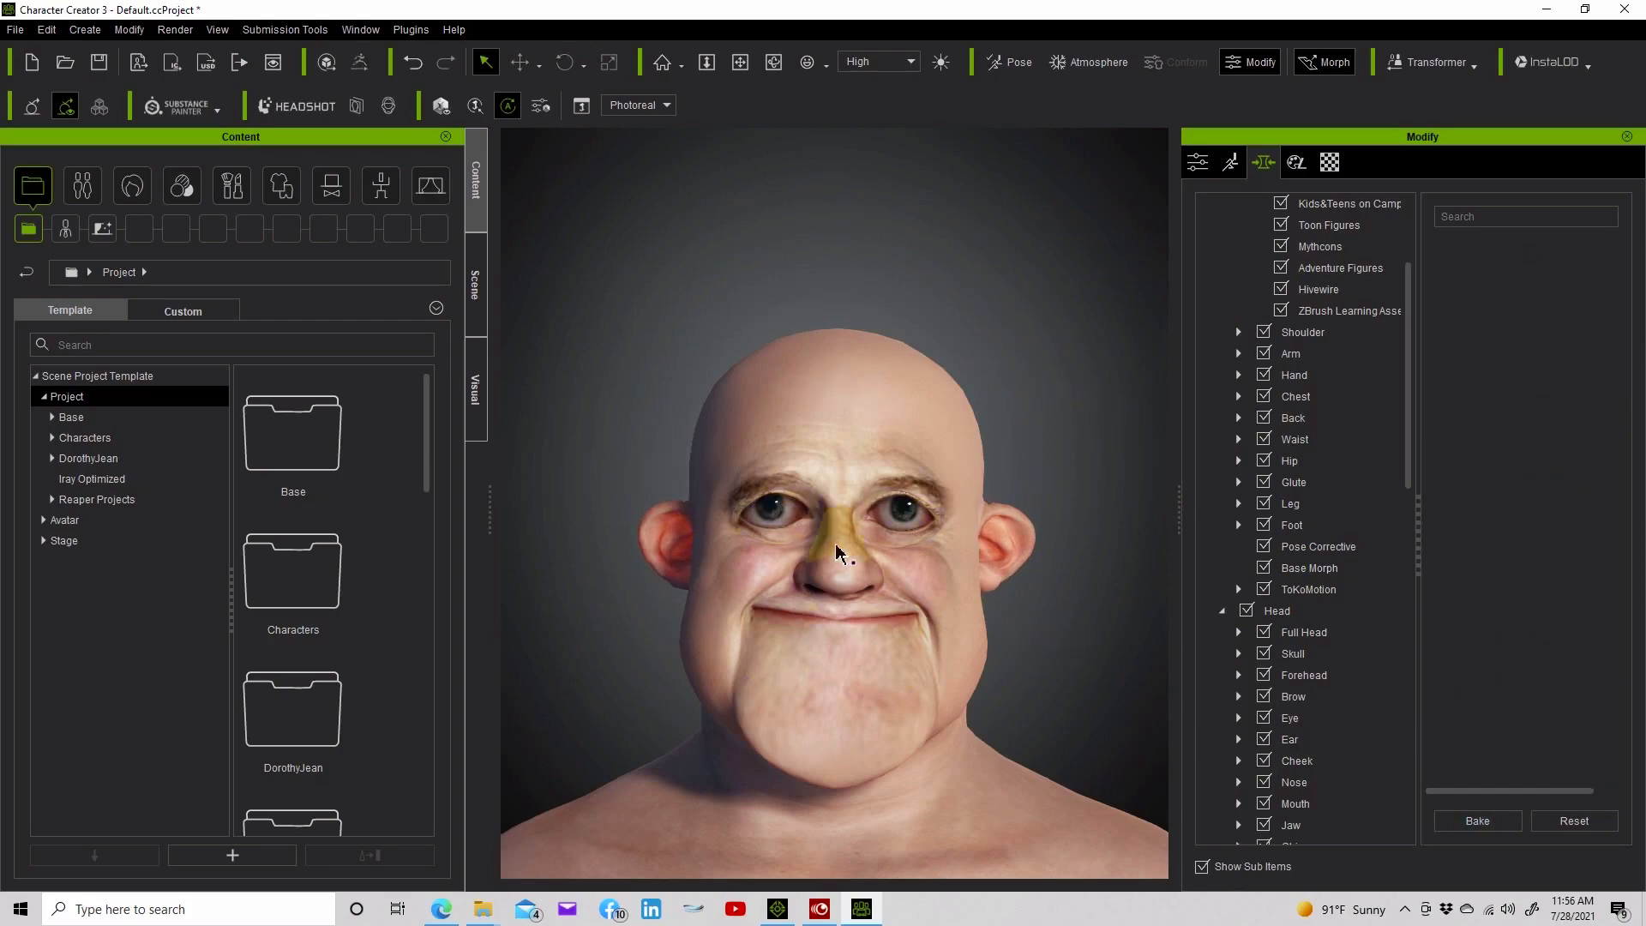
Reshape the nose tip with Nose Tip Depth at 100, Nose Tip Round at 100 and Nose Tip Point at 92
click(849, 568)
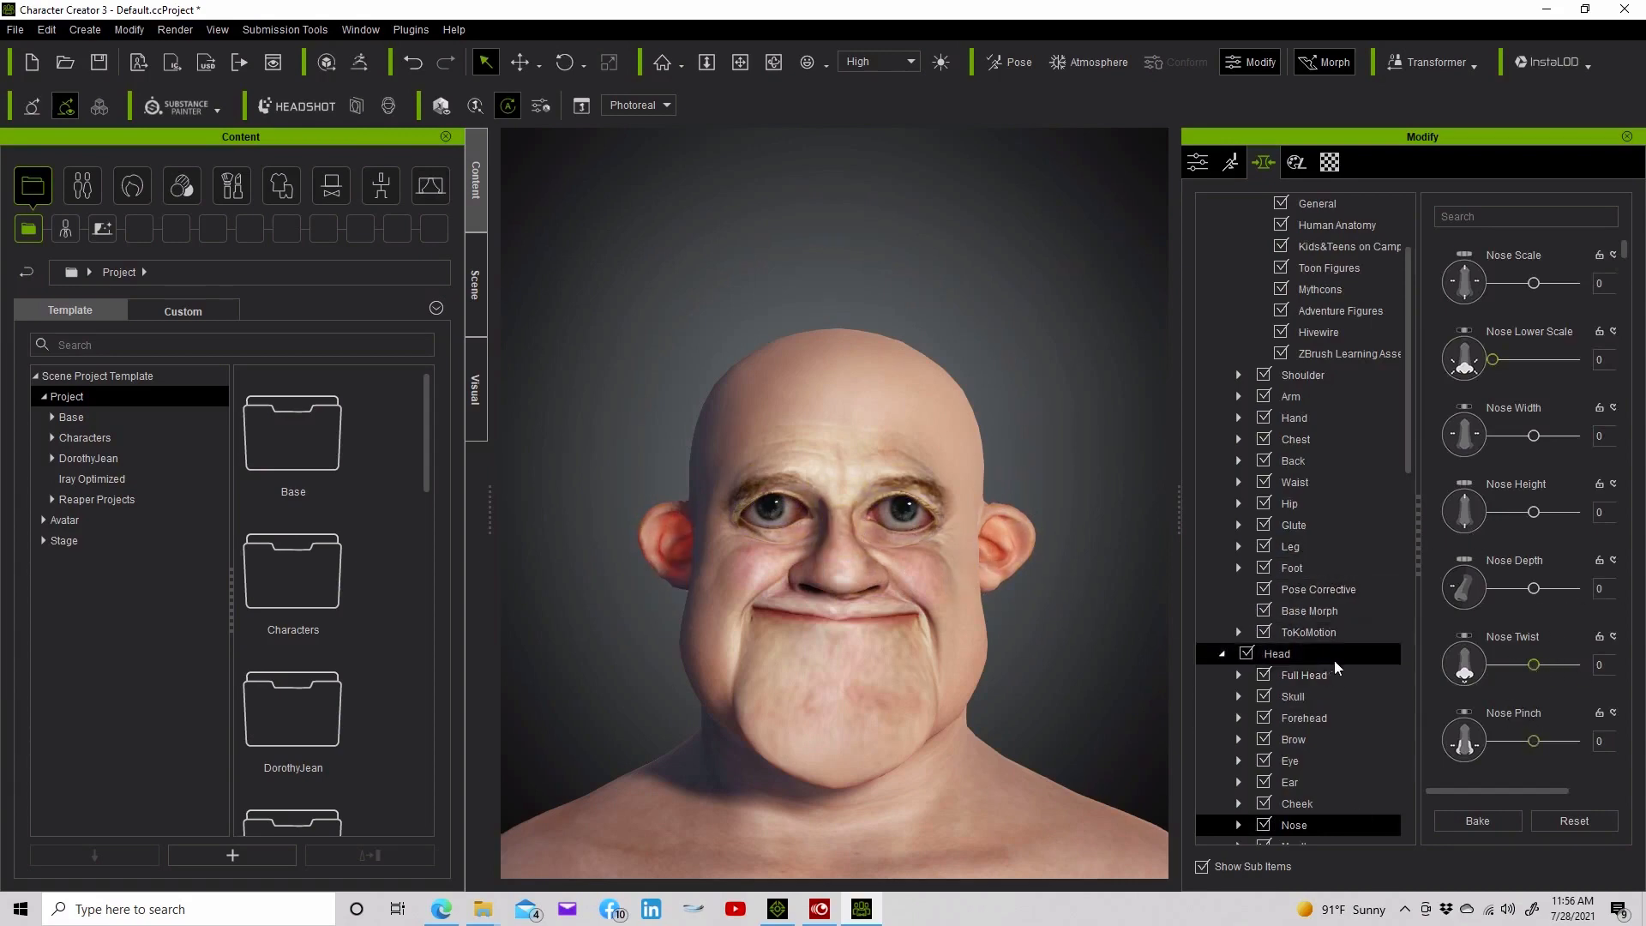
scroll(1334, 659, down, 3)
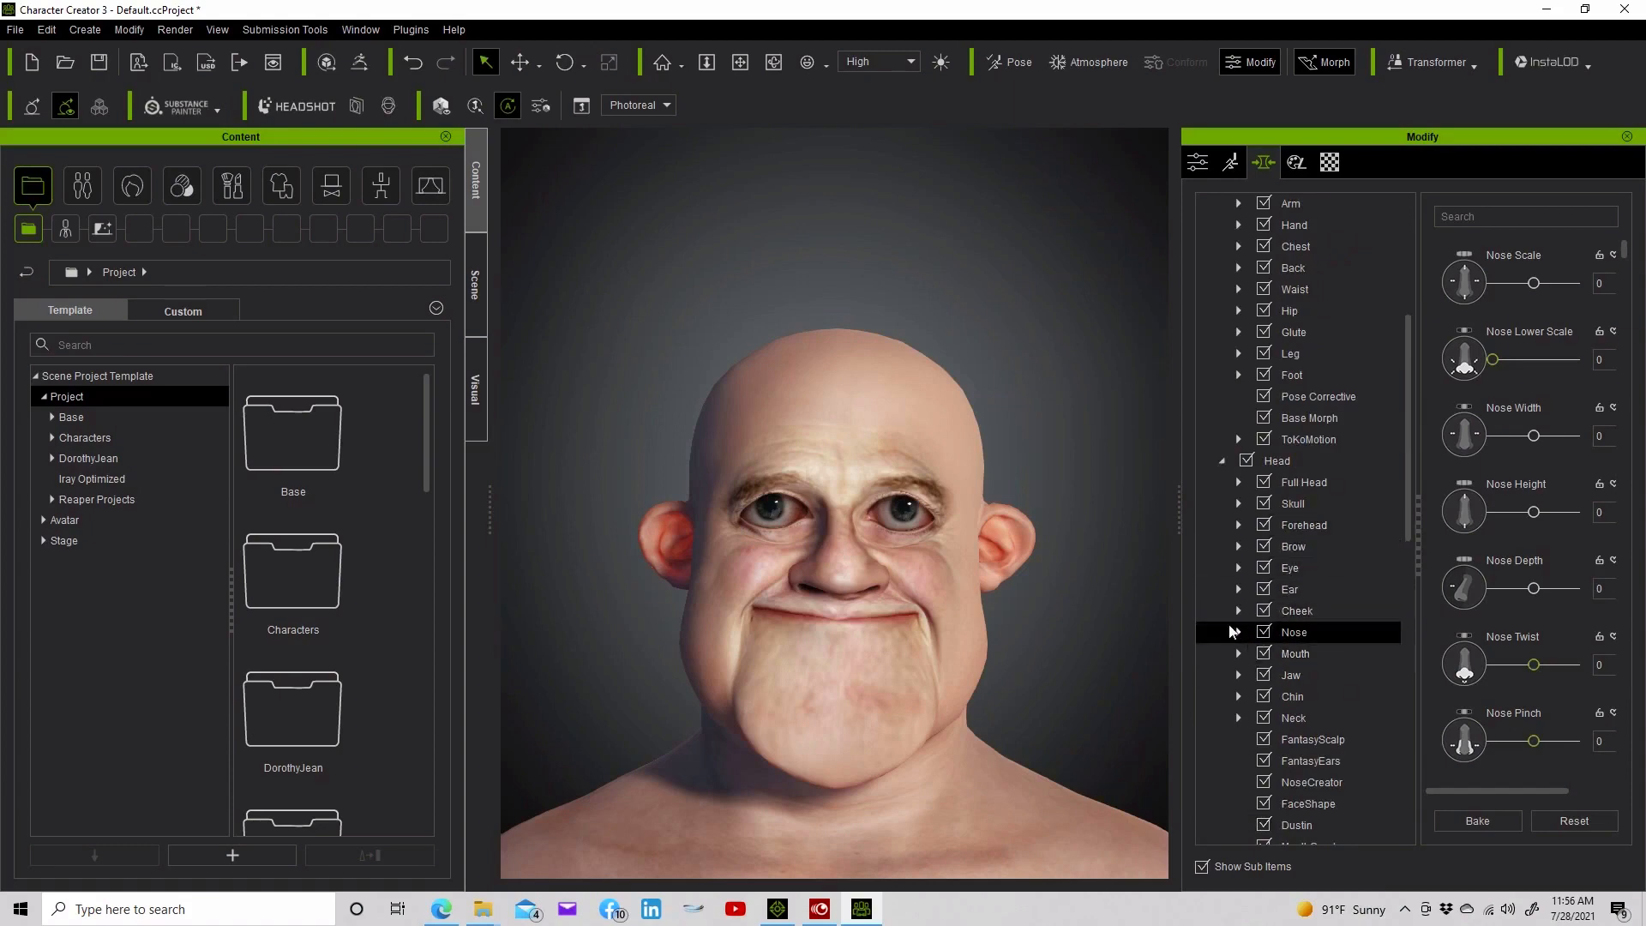
click(1238, 632)
click(1304, 696)
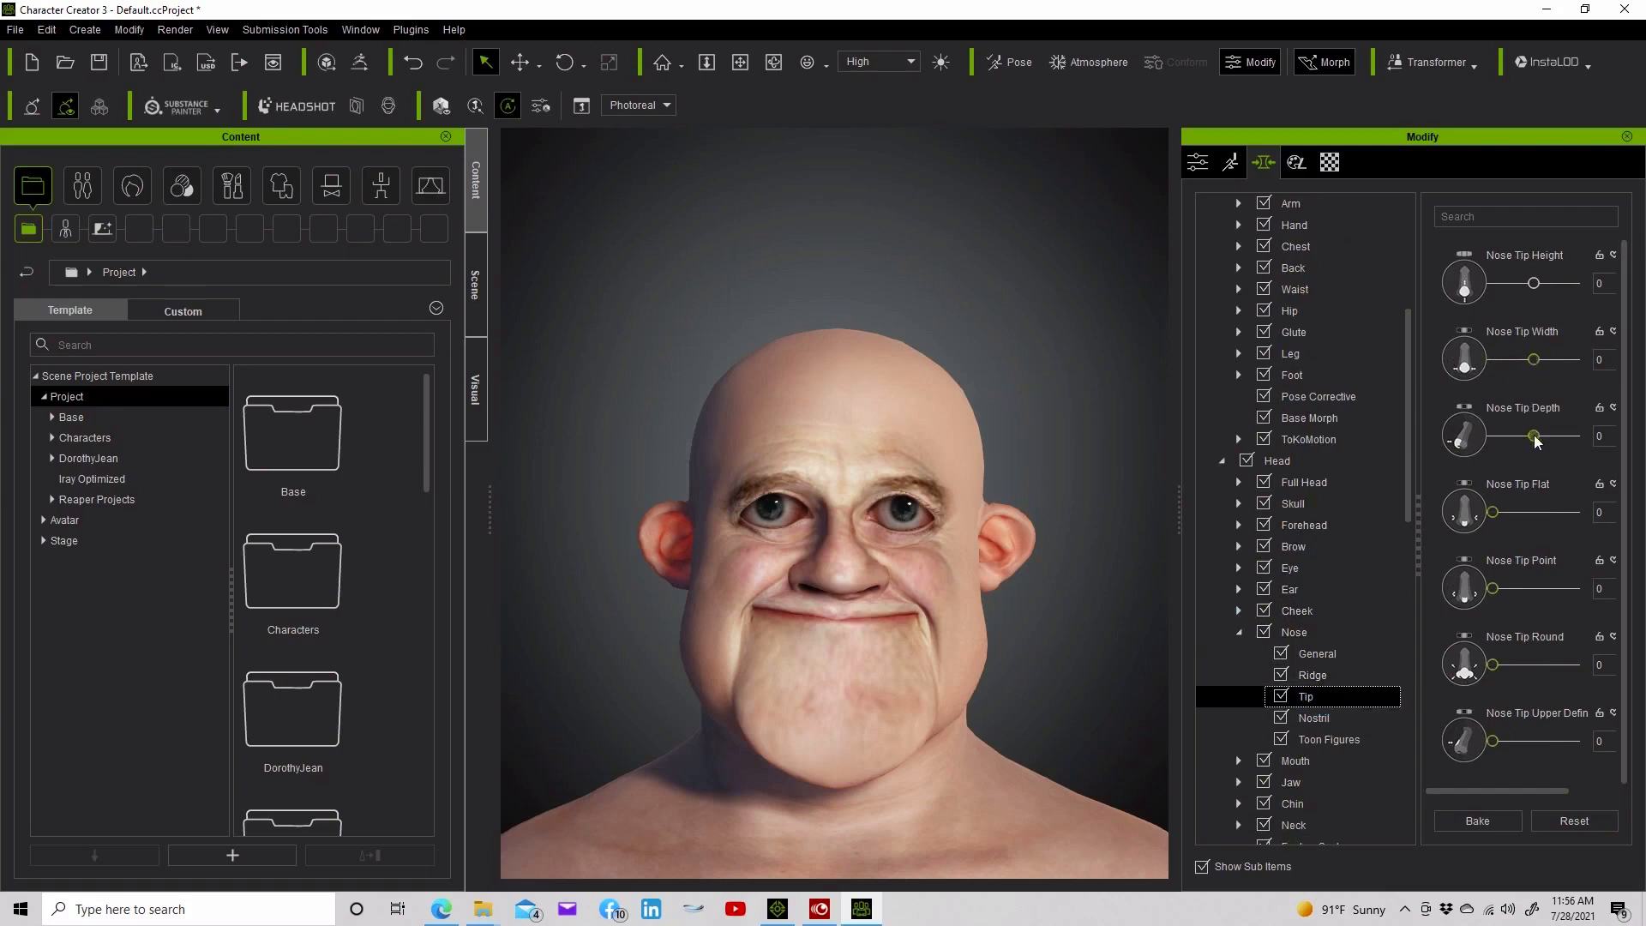
drag(1534, 436, 1577, 453)
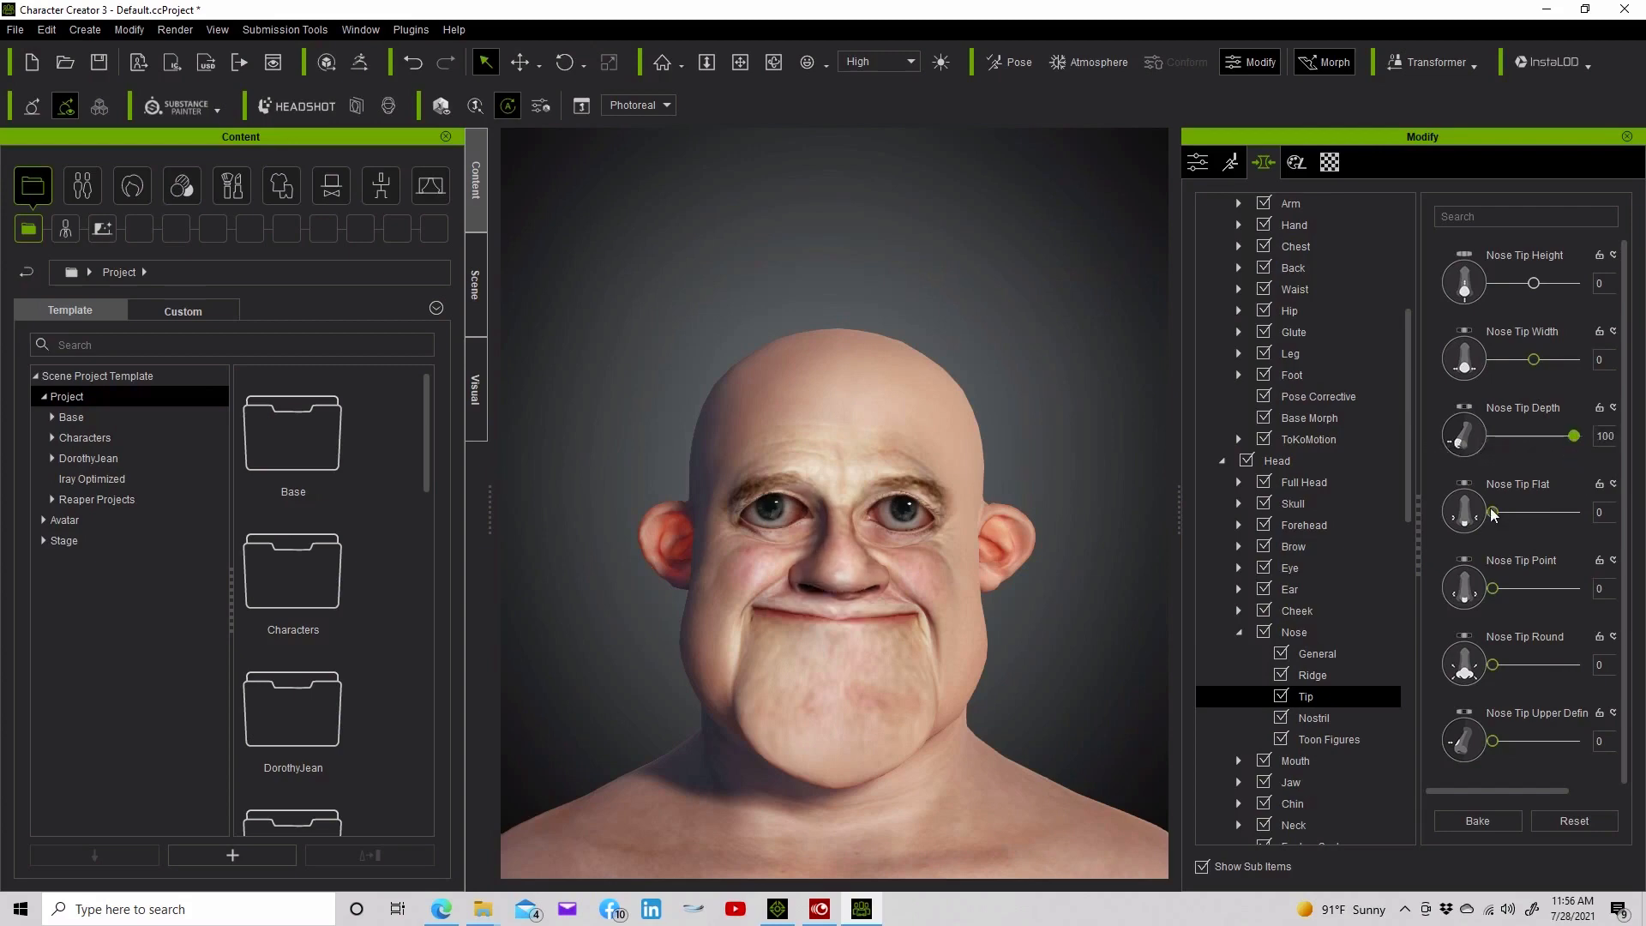
scroll(1508, 635, down, 2)
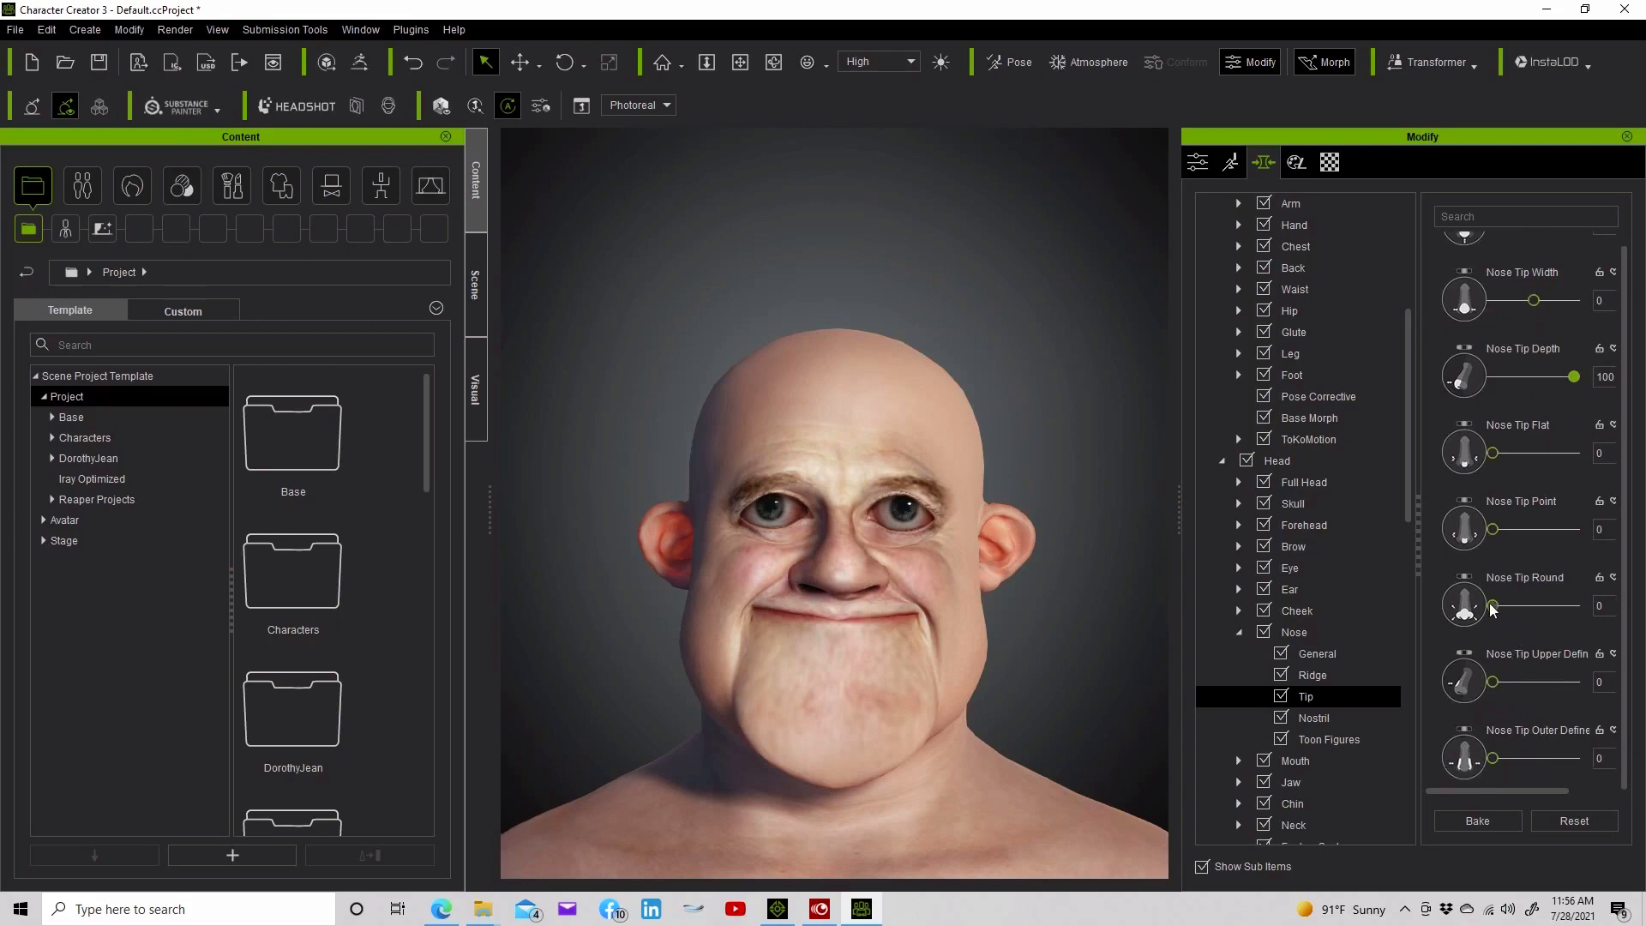
drag(1492, 608, 1586, 609)
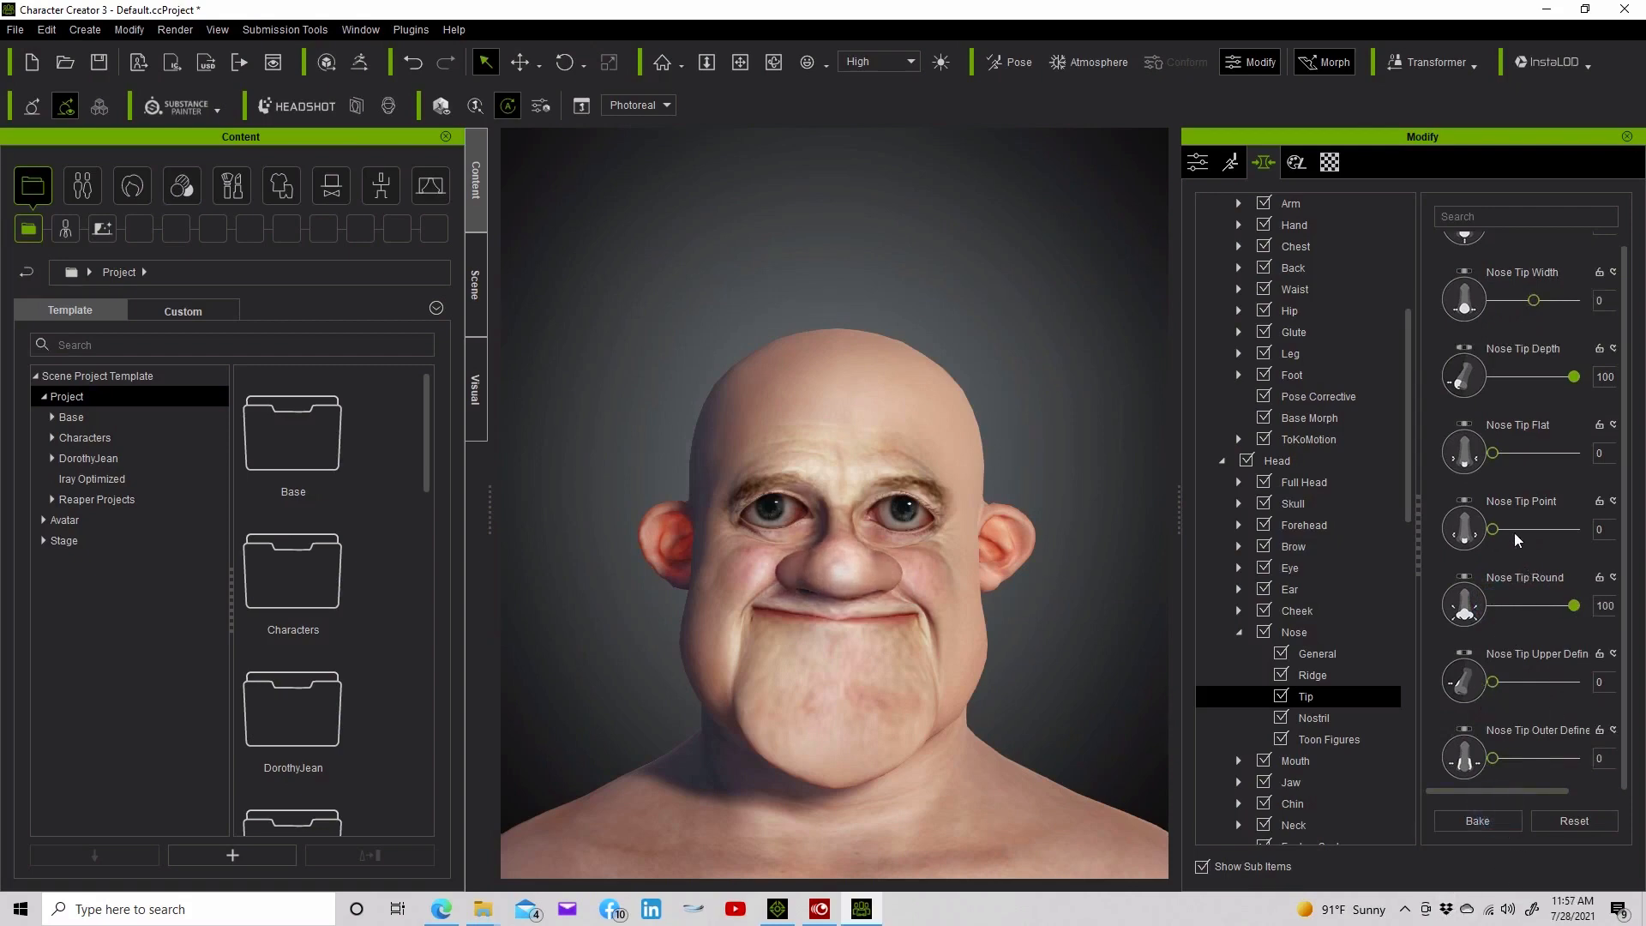
drag(1490, 532, 1567, 544)
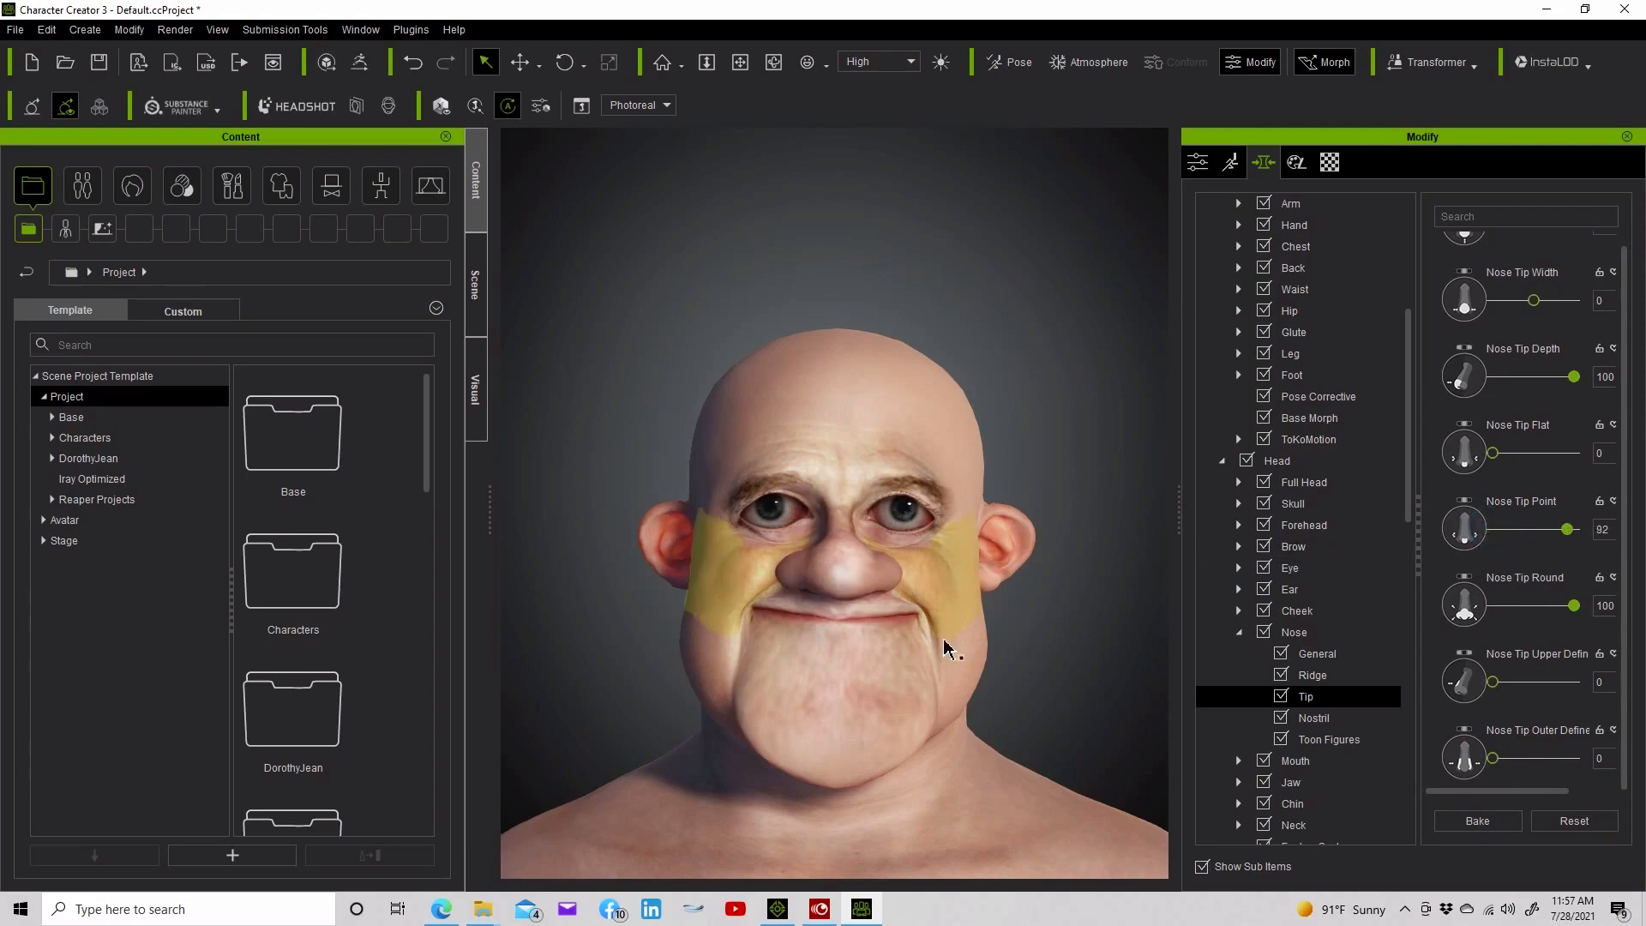
Push the jaw slightly forward directly on the model from a side view, and turn the head back to the front
click(773, 62)
drag(984, 509, 634, 501)
drag(915, 540, 656, 532)
drag(748, 550, 886, 487)
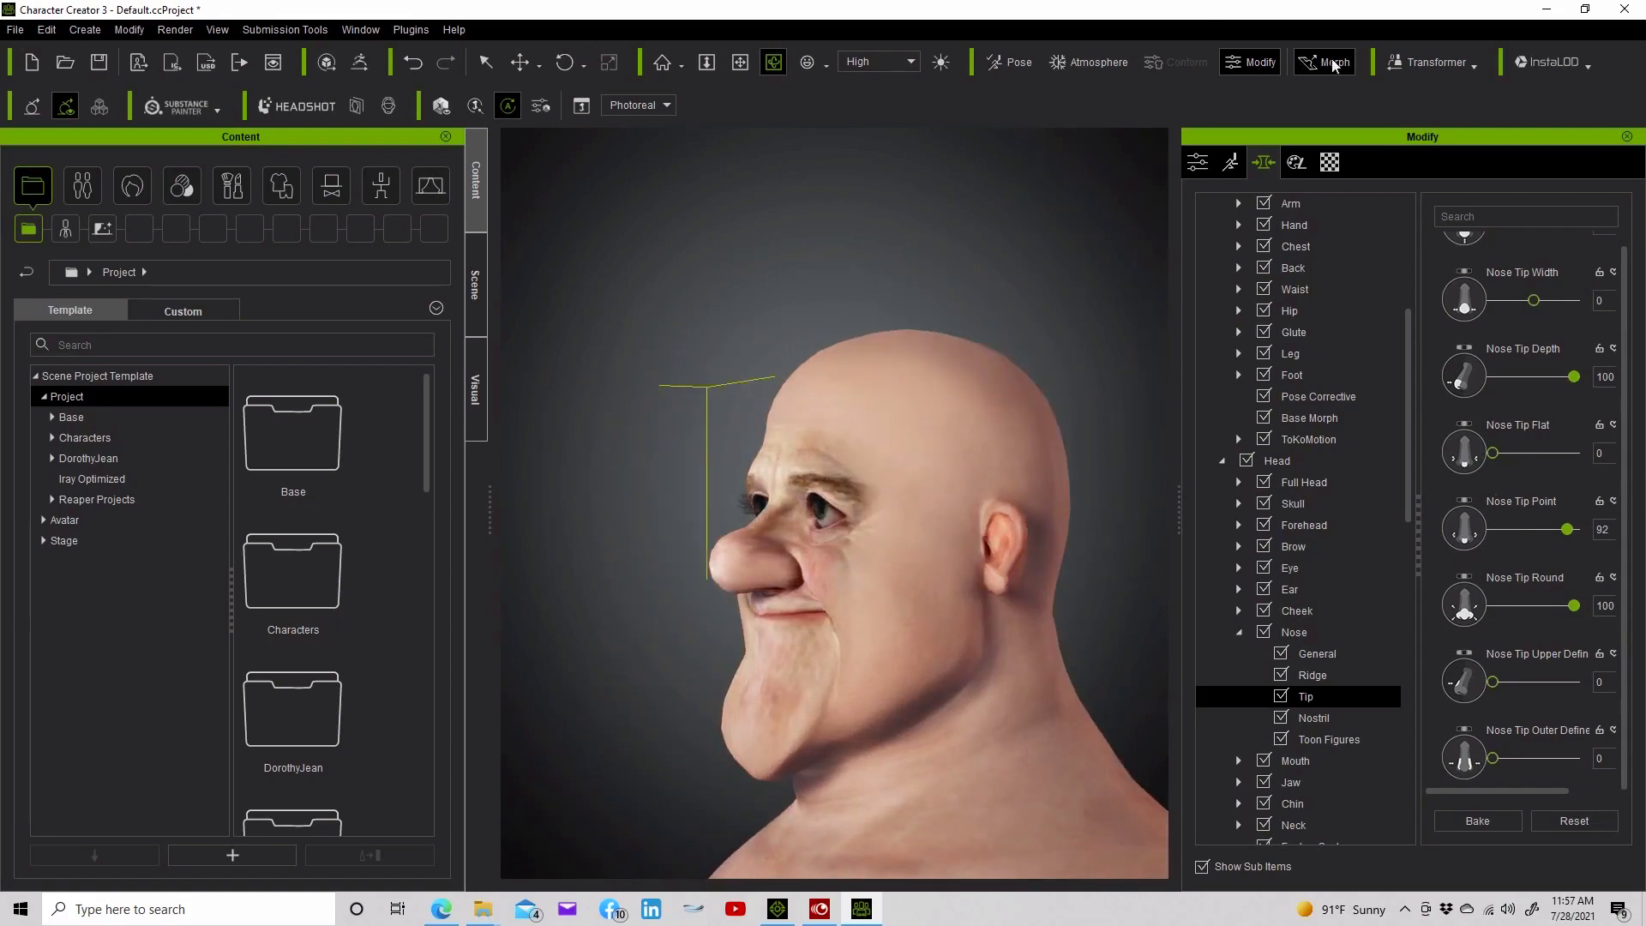
click(484, 60)
click(739, 726)
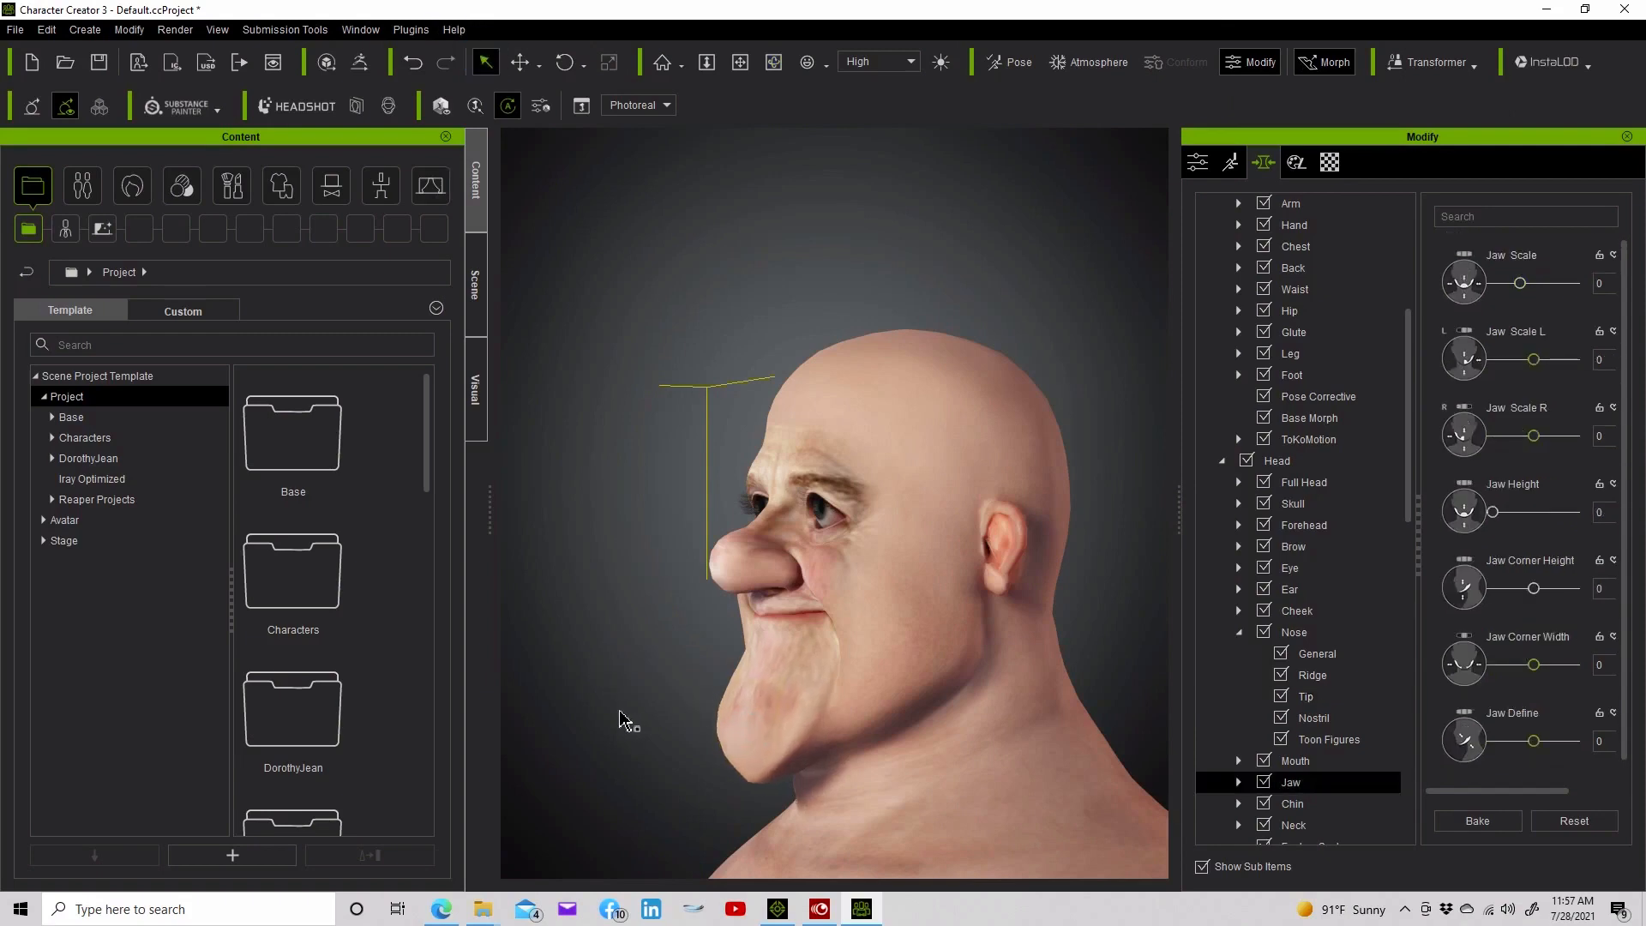
drag(530, 683, 563, 609)
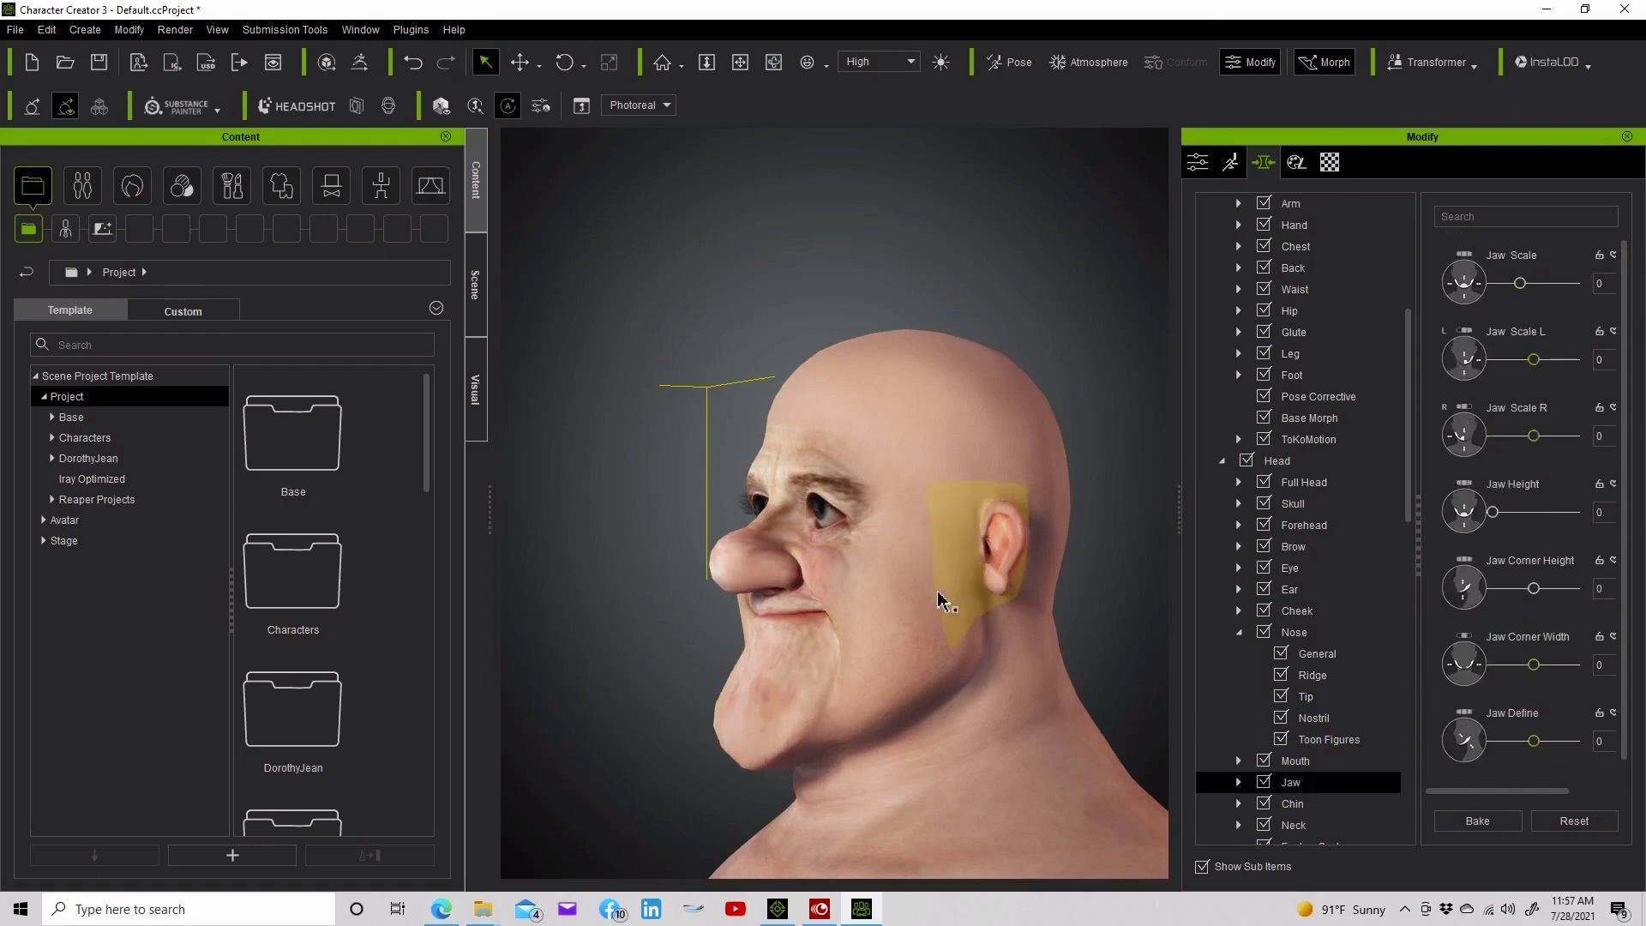
click(772, 62)
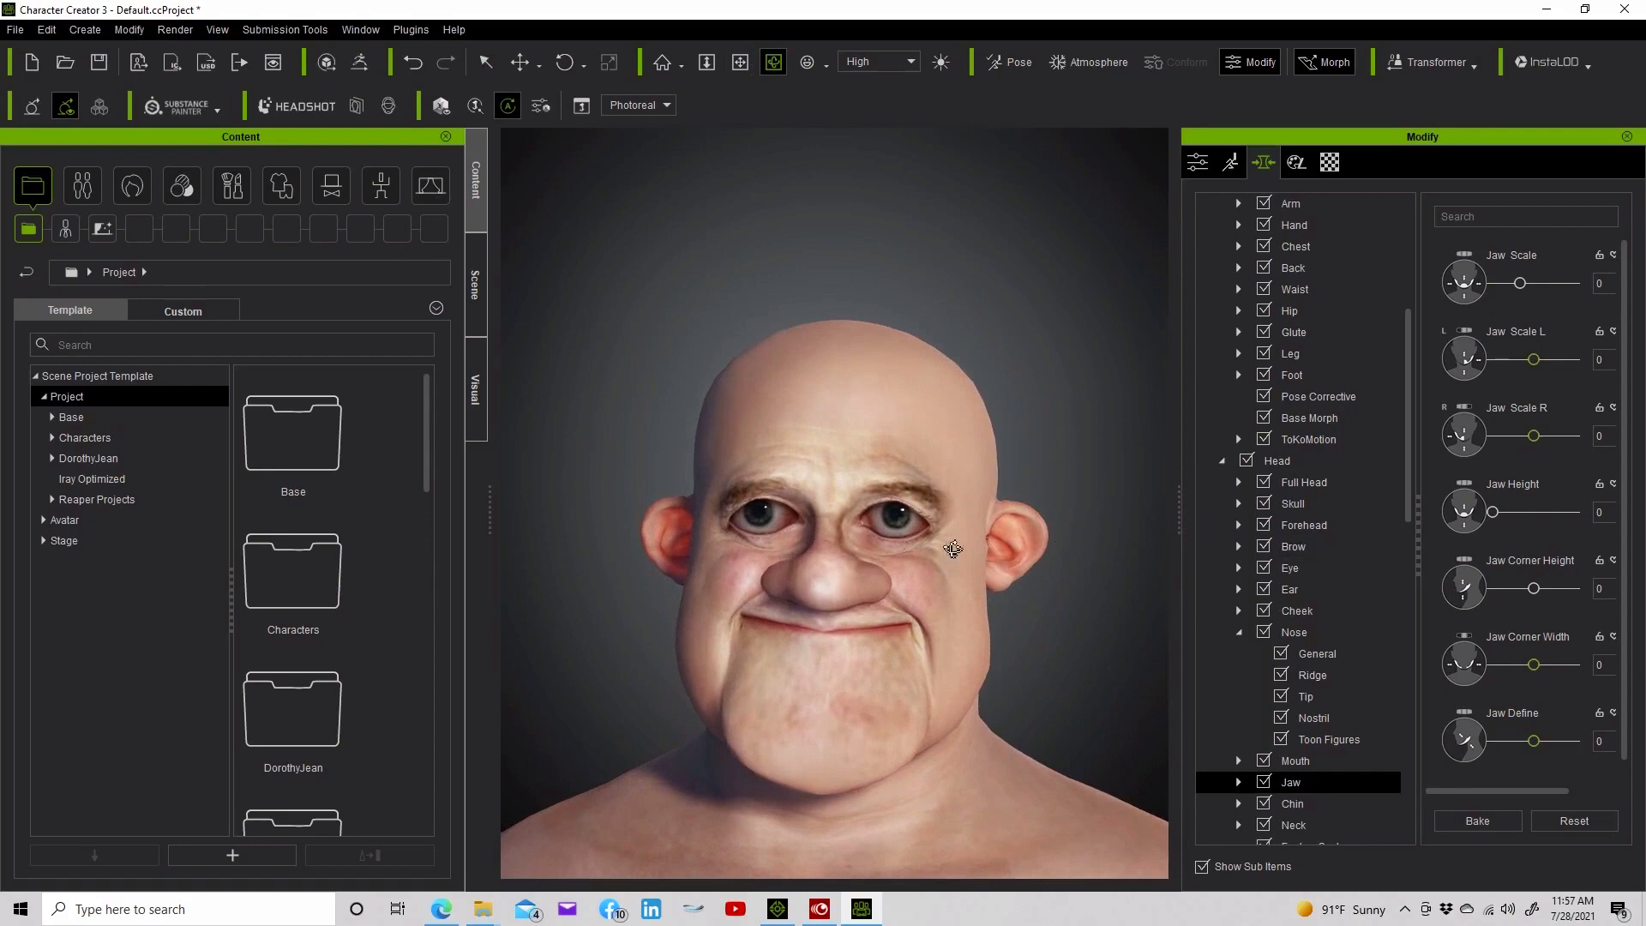
drag(953, 548, 887, 526)
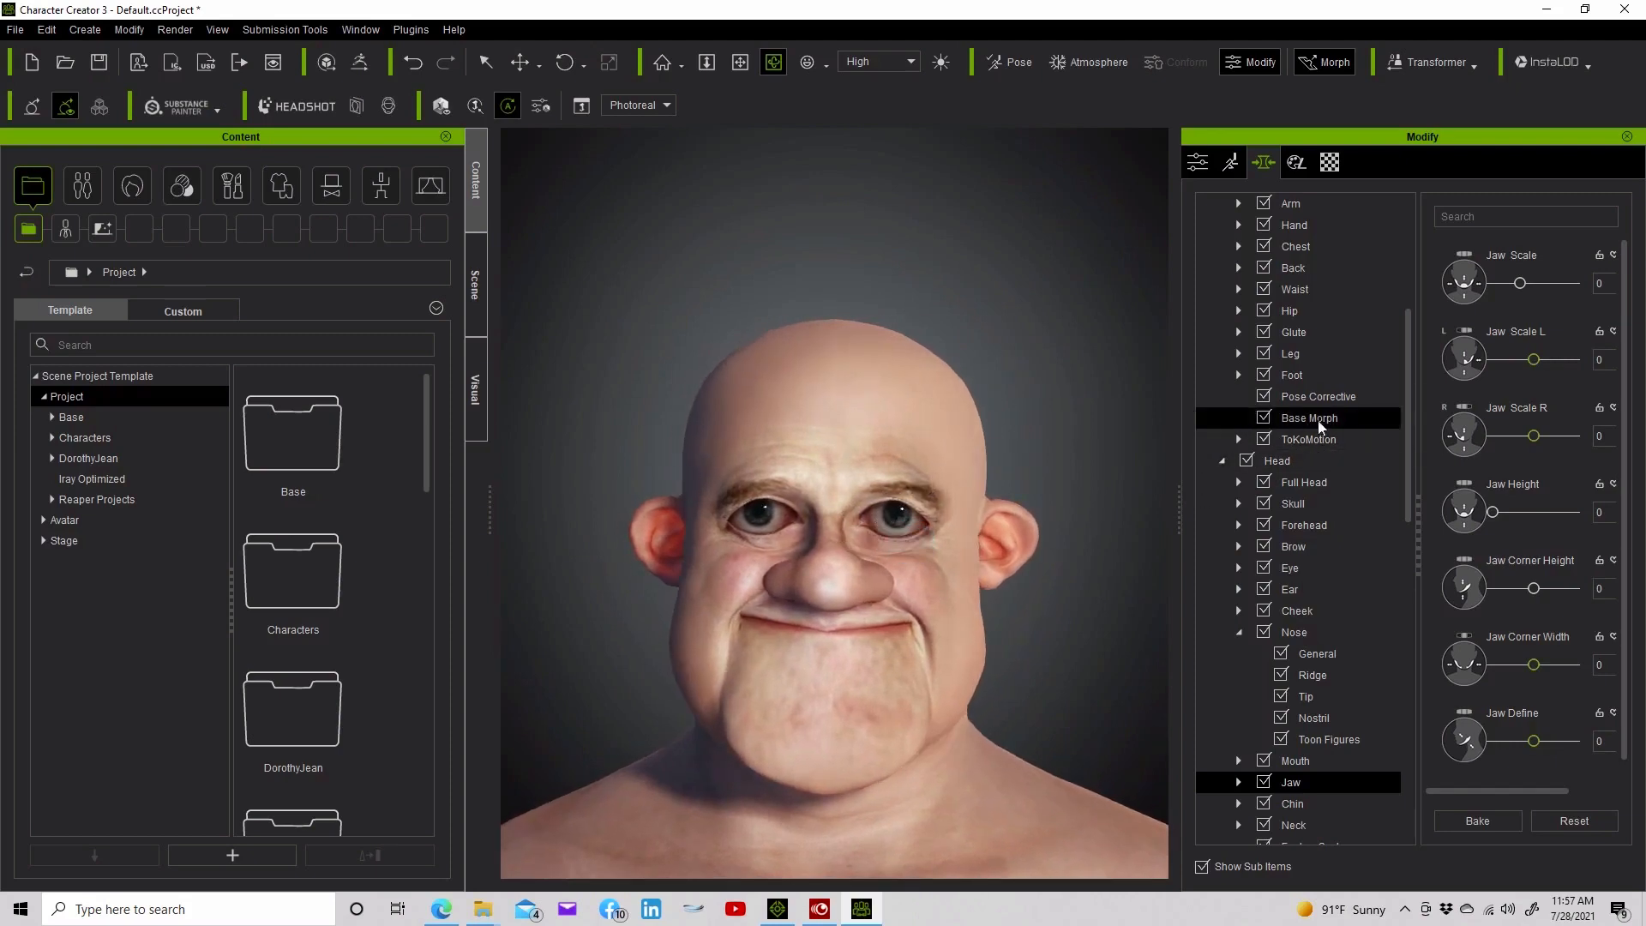
Set the Eye Height morph to -100, bake it, and set Eye Height to -100 again
click(1356, 565)
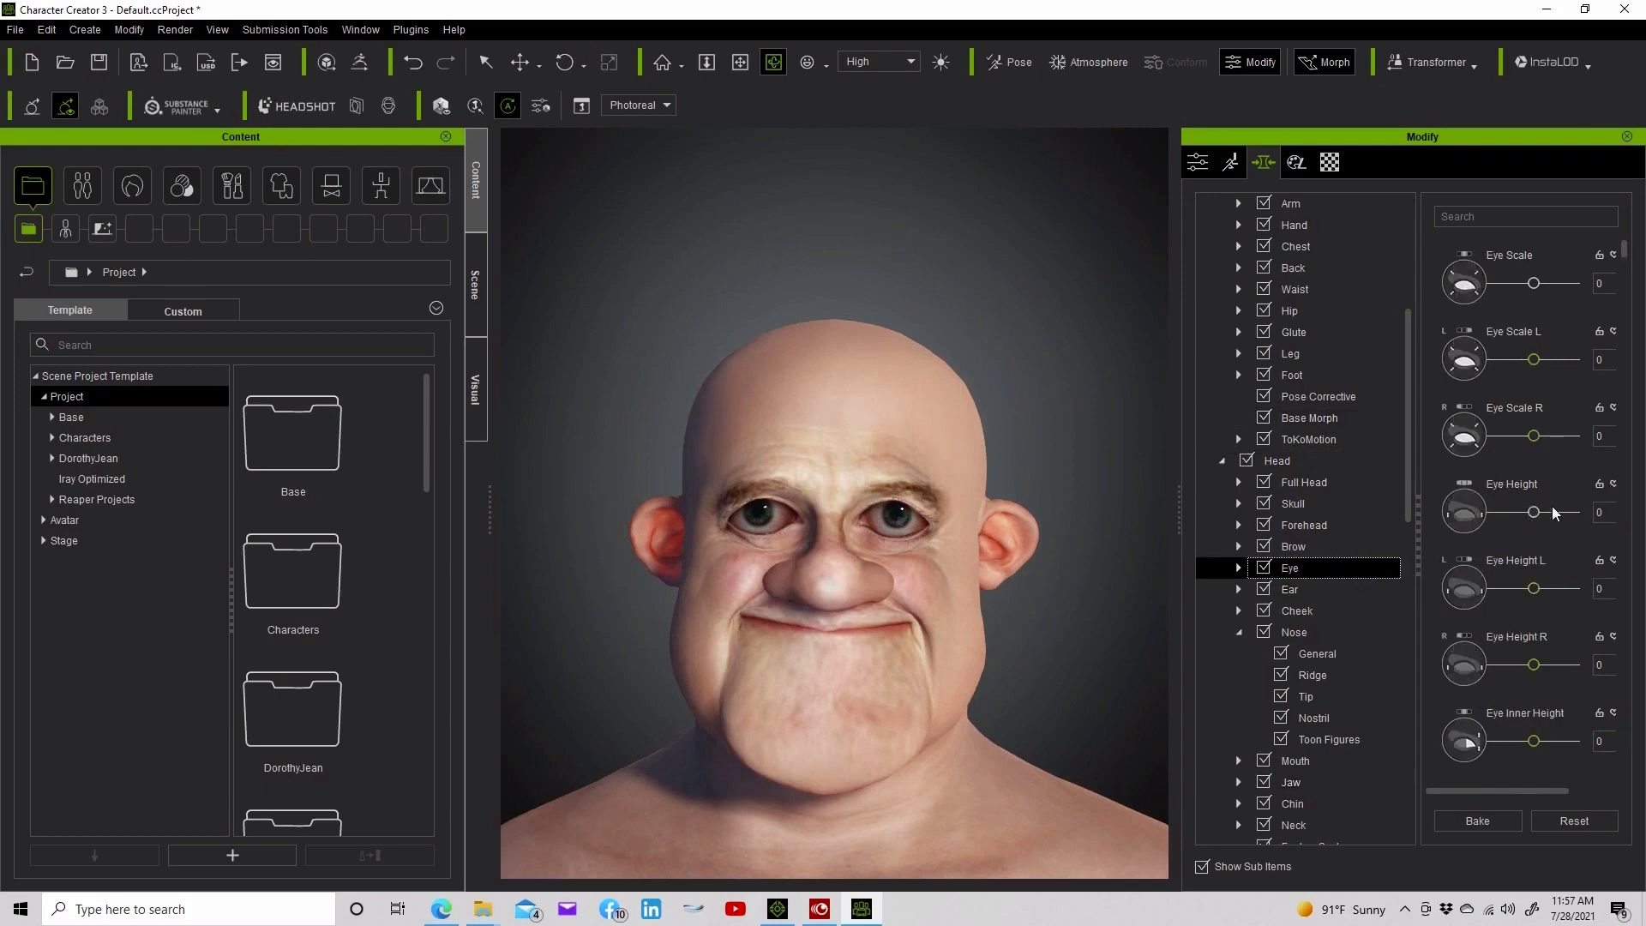
drag(1533, 513, 1472, 516)
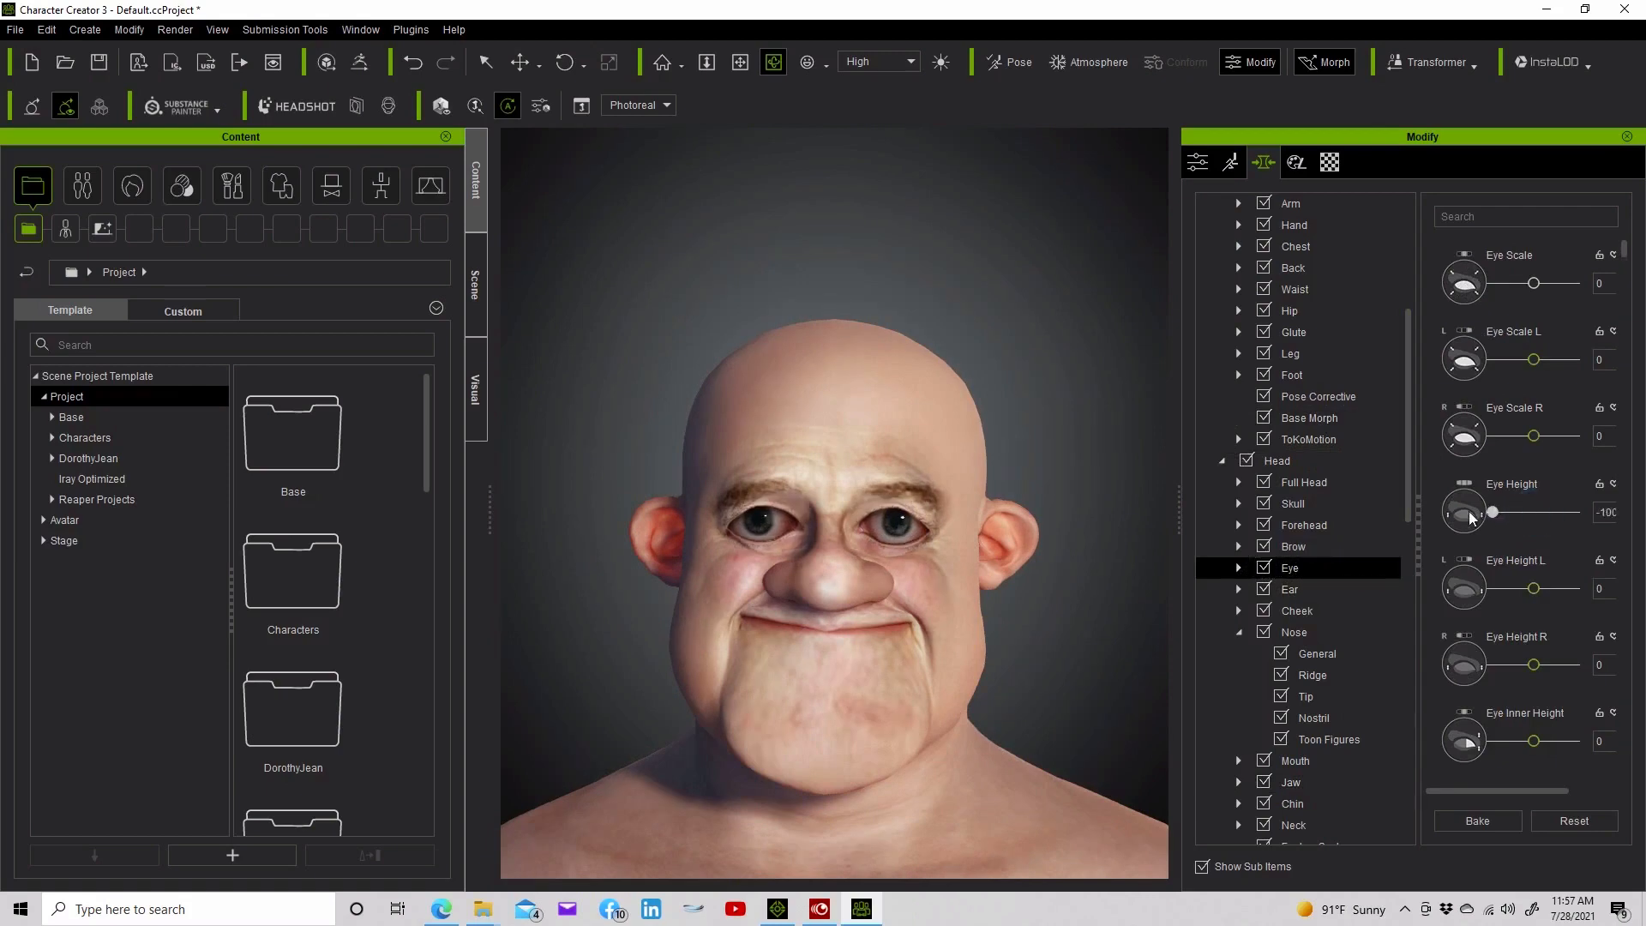
click(1471, 820)
drag(1533, 513, 1456, 513)
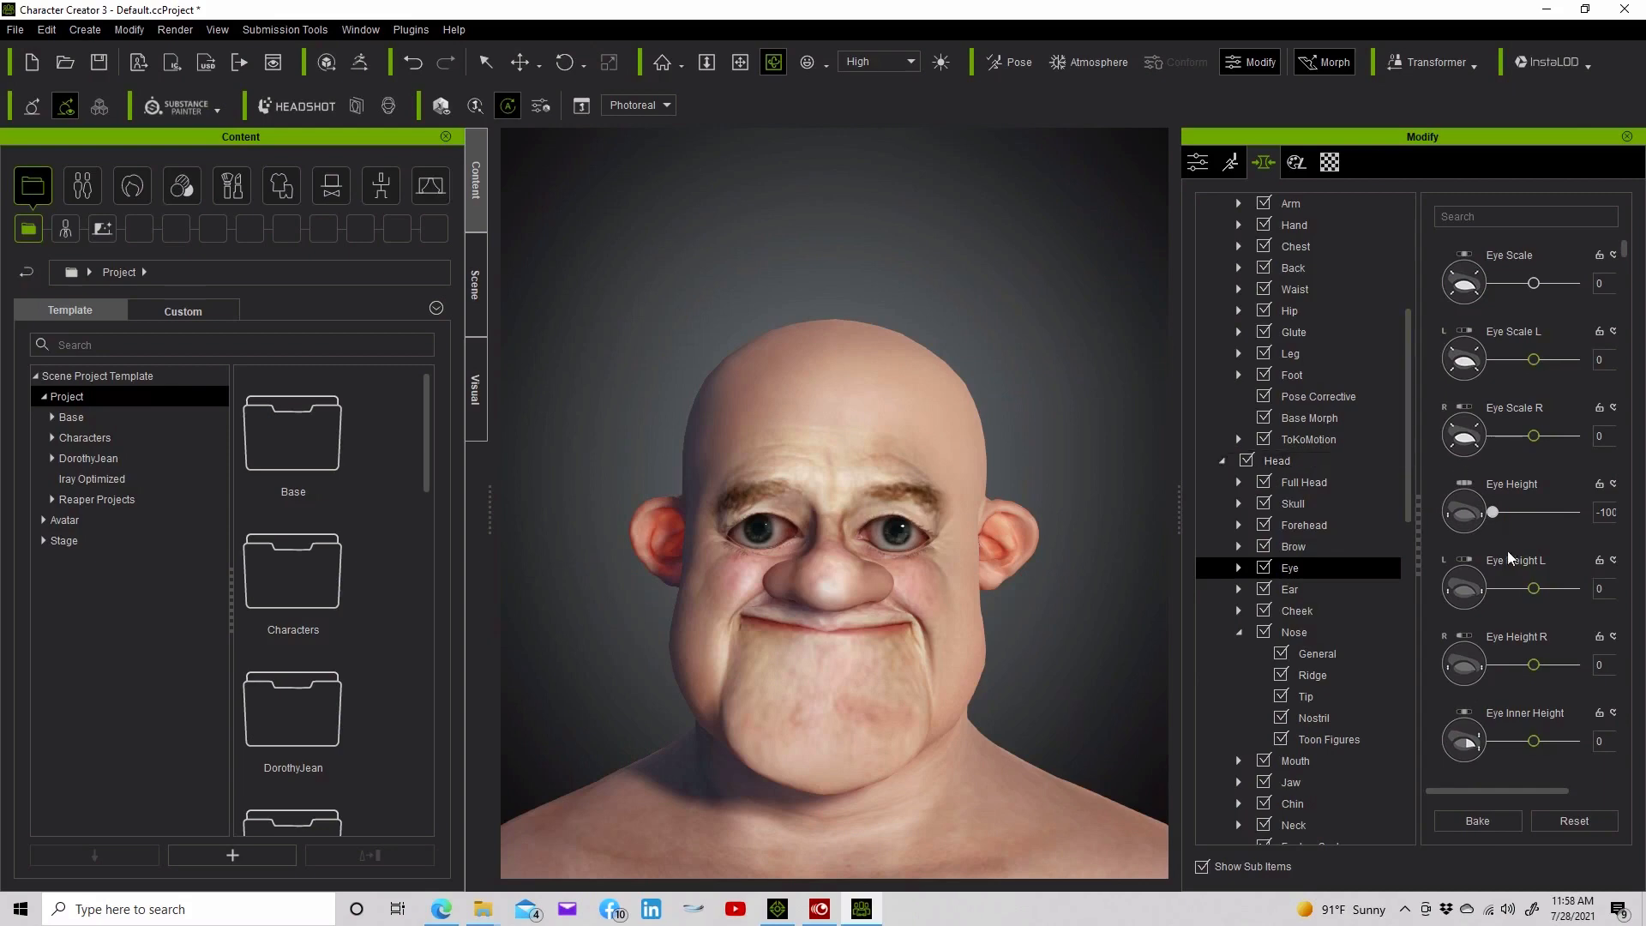
Filter the eye morphs by "an", set Eye Angle to 100, bake it, and set Eye Angle to 100 again
click(1485, 216)
text(an)
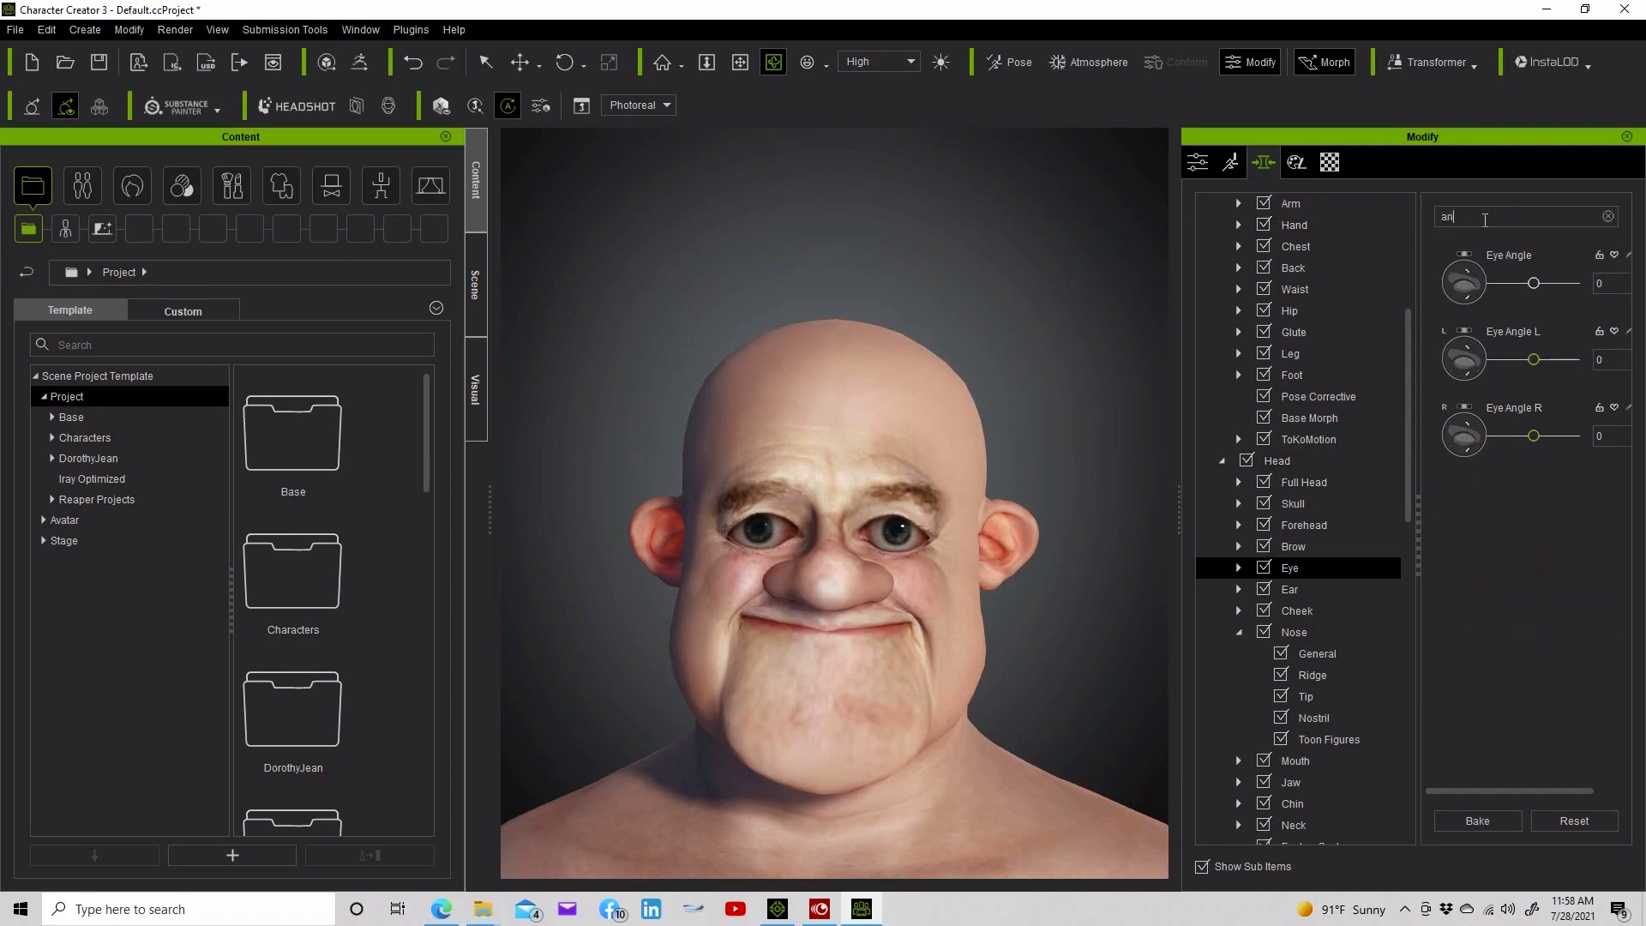
drag(1531, 284, 1614, 283)
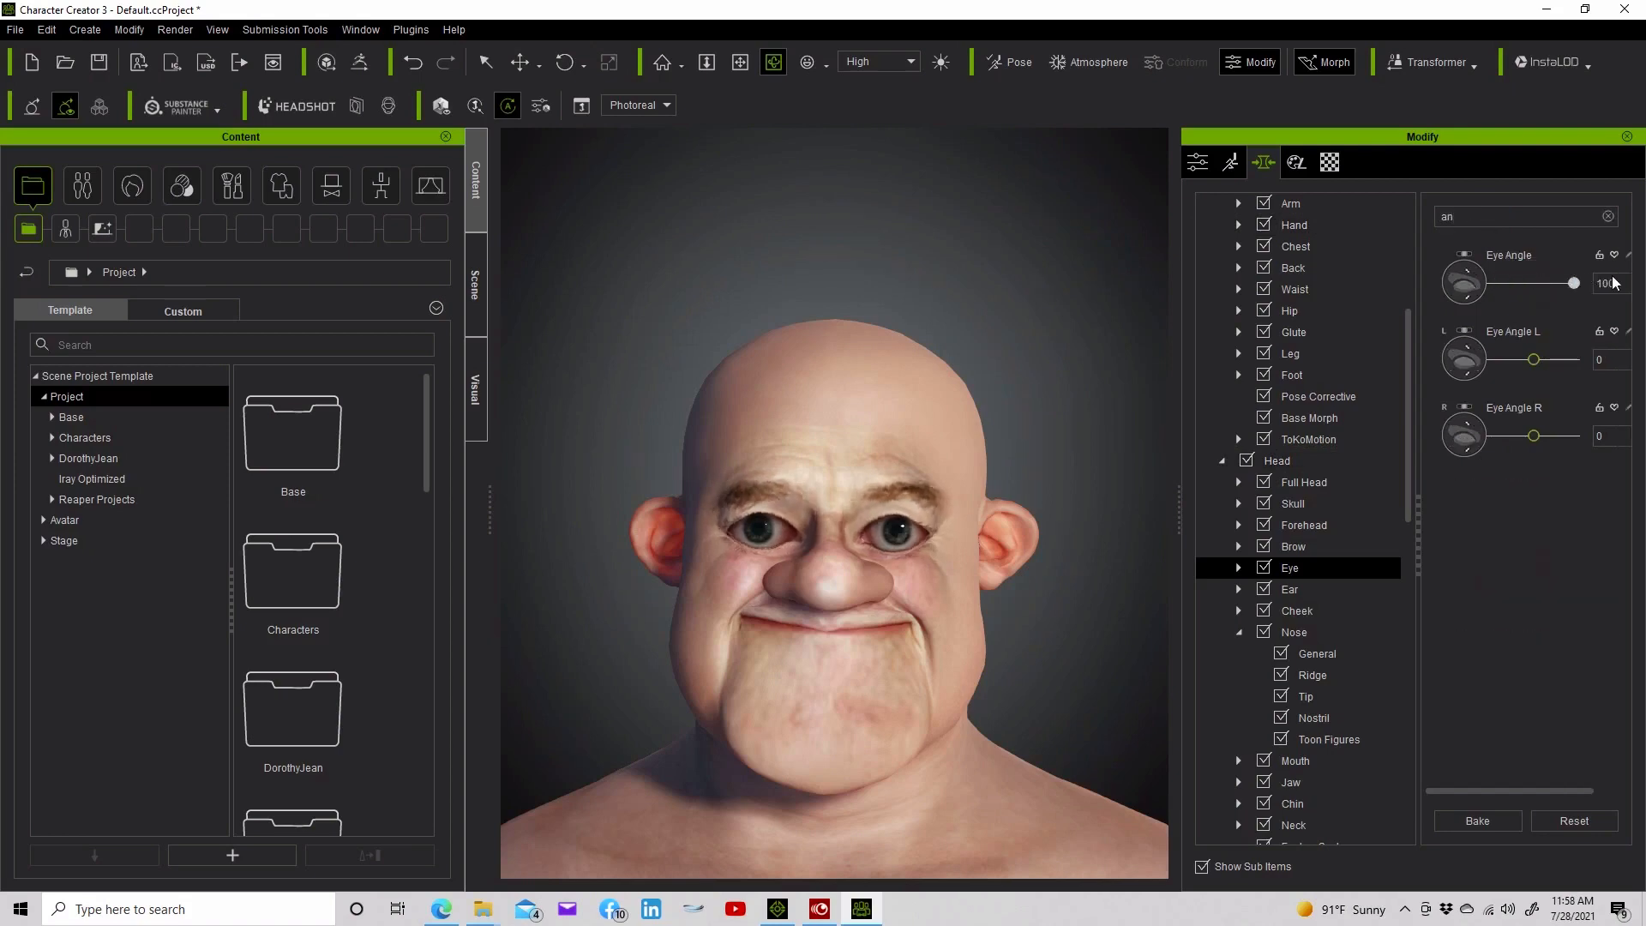
click(1508, 819)
drag(1532, 285, 1571, 284)
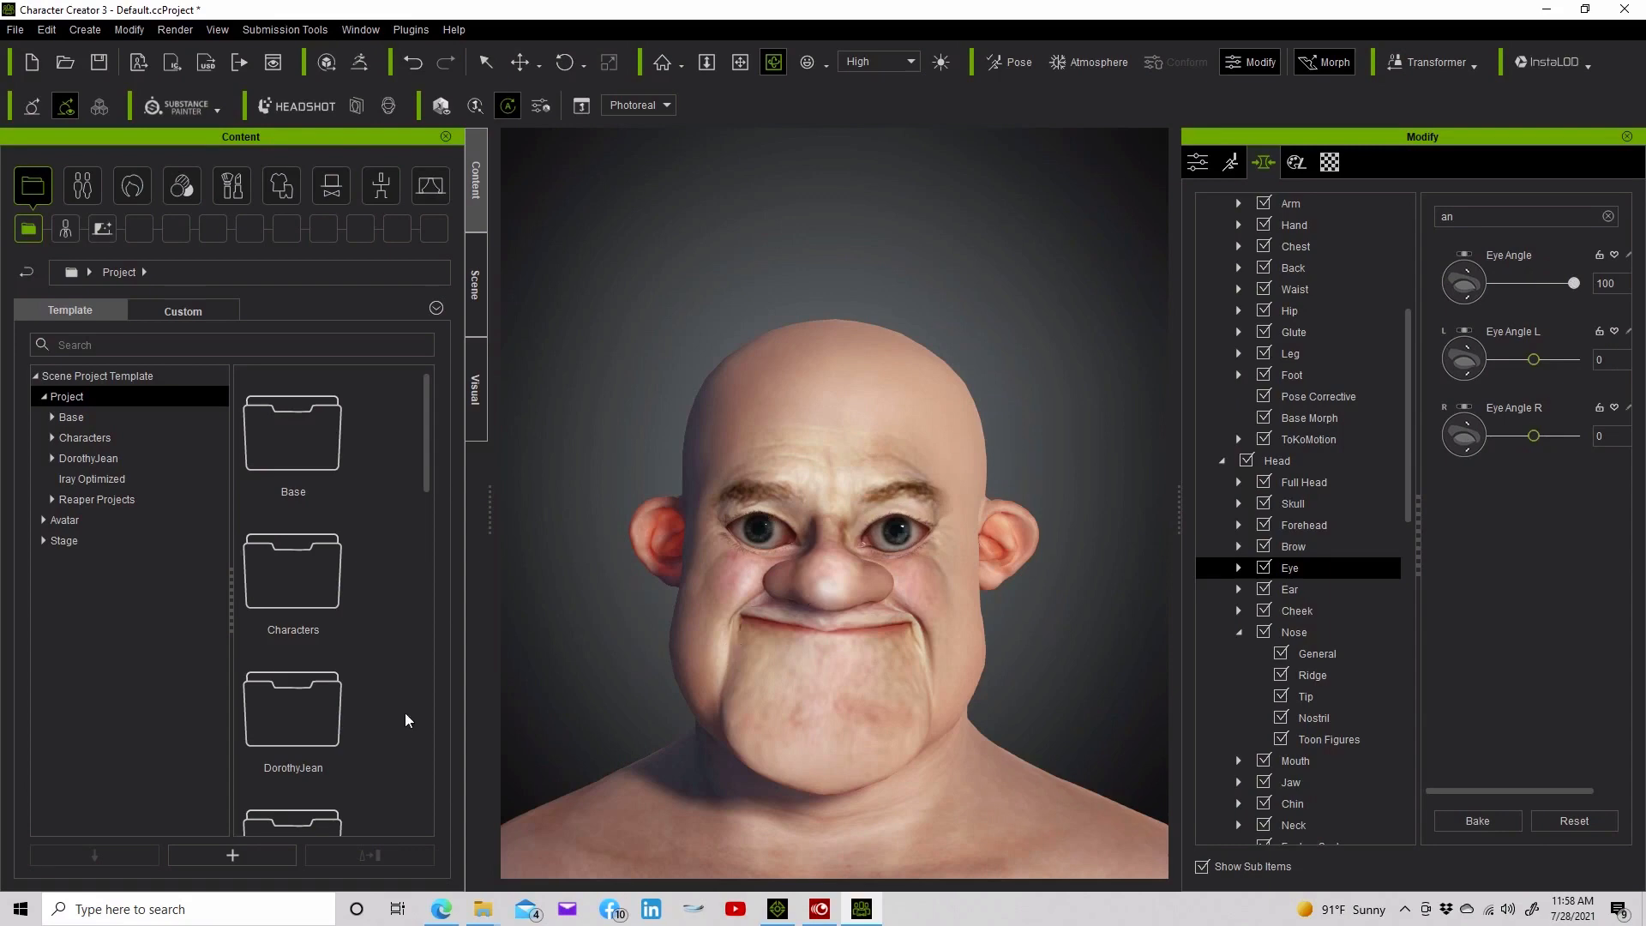
Frame the character's full body and set the Hand Scale morph to 28
scroll(656, 594, down, 6)
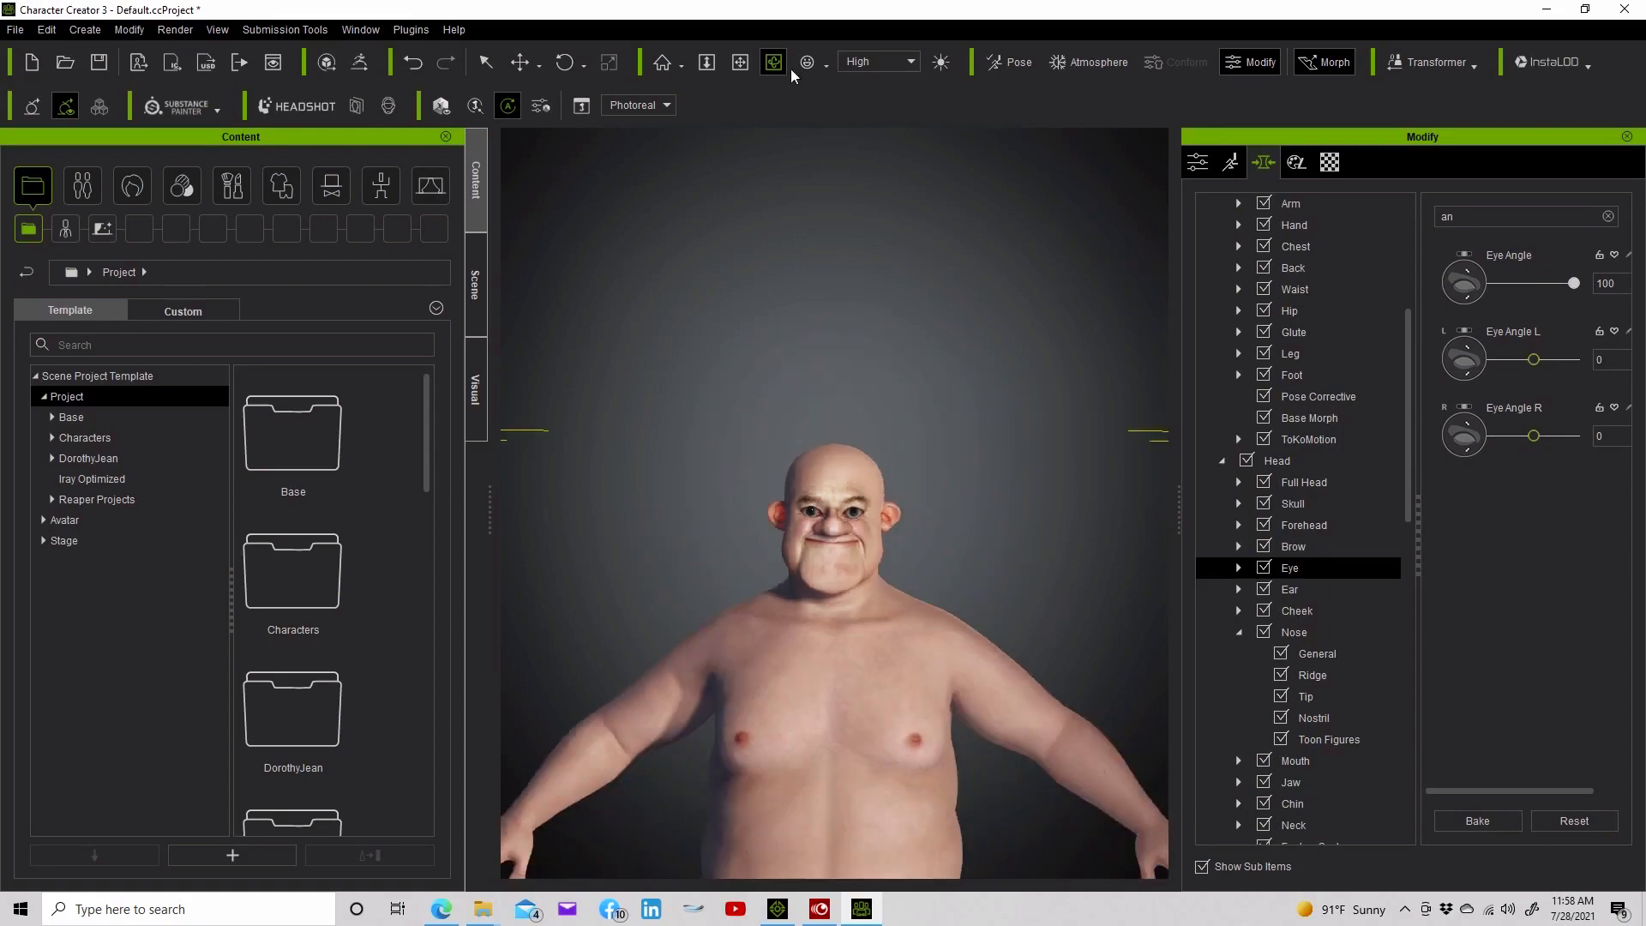
click(739, 62)
drag(886, 606, 863, 368)
scroll(872, 347, down, 3)
scroll(871, 351, down, 1)
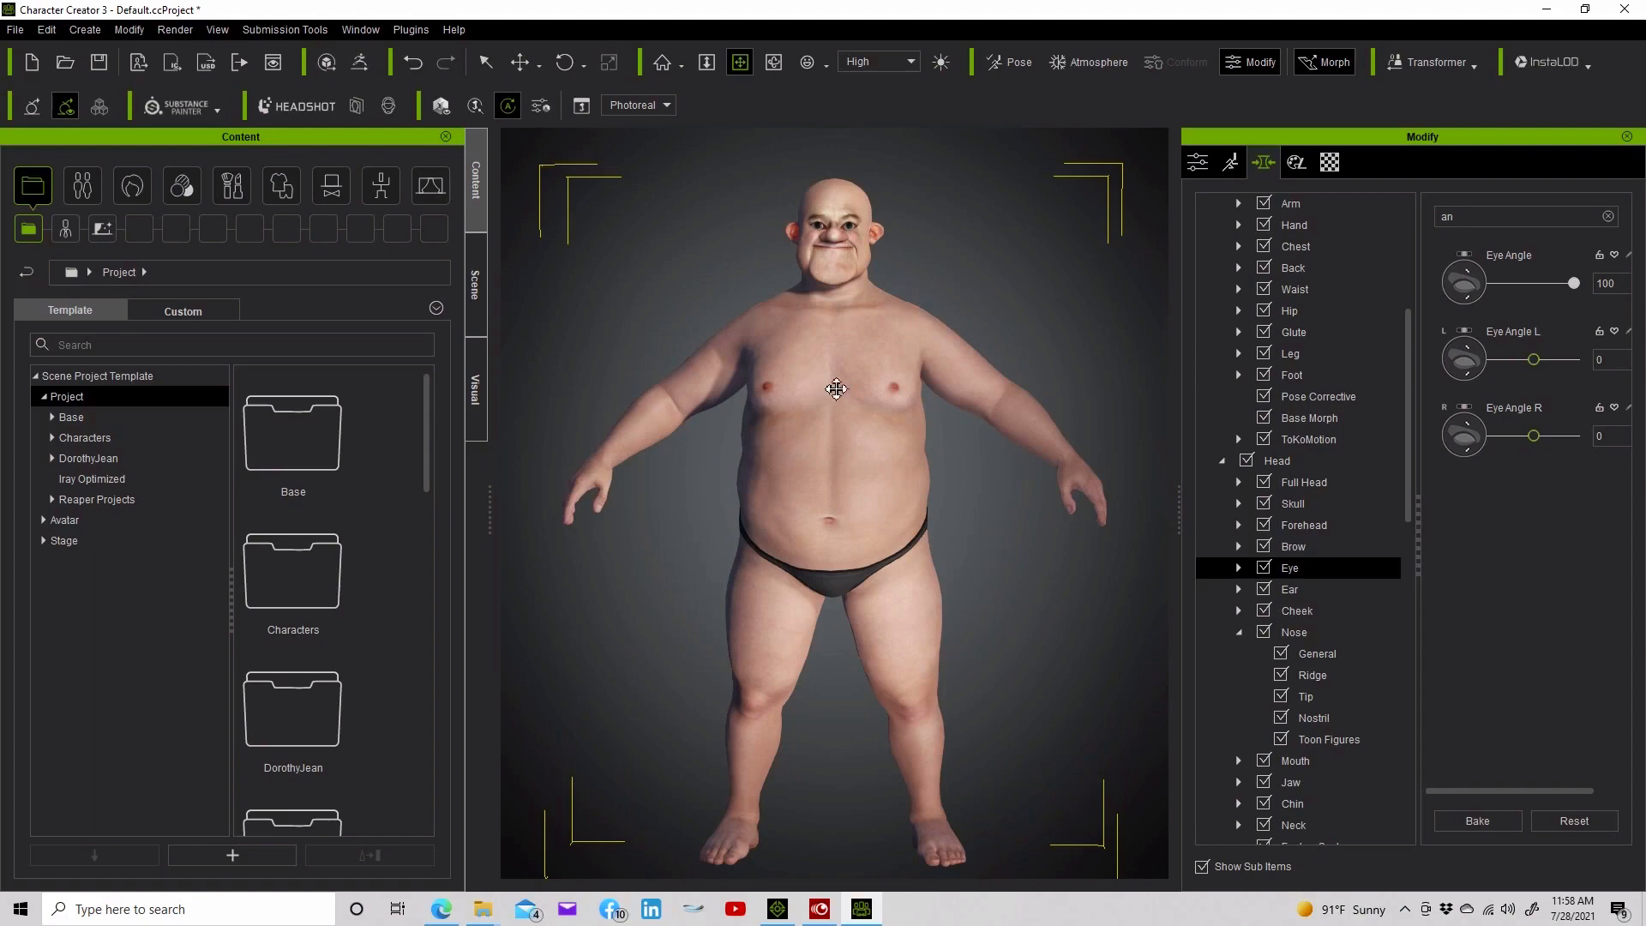
scroll(1262, 375, up, 5)
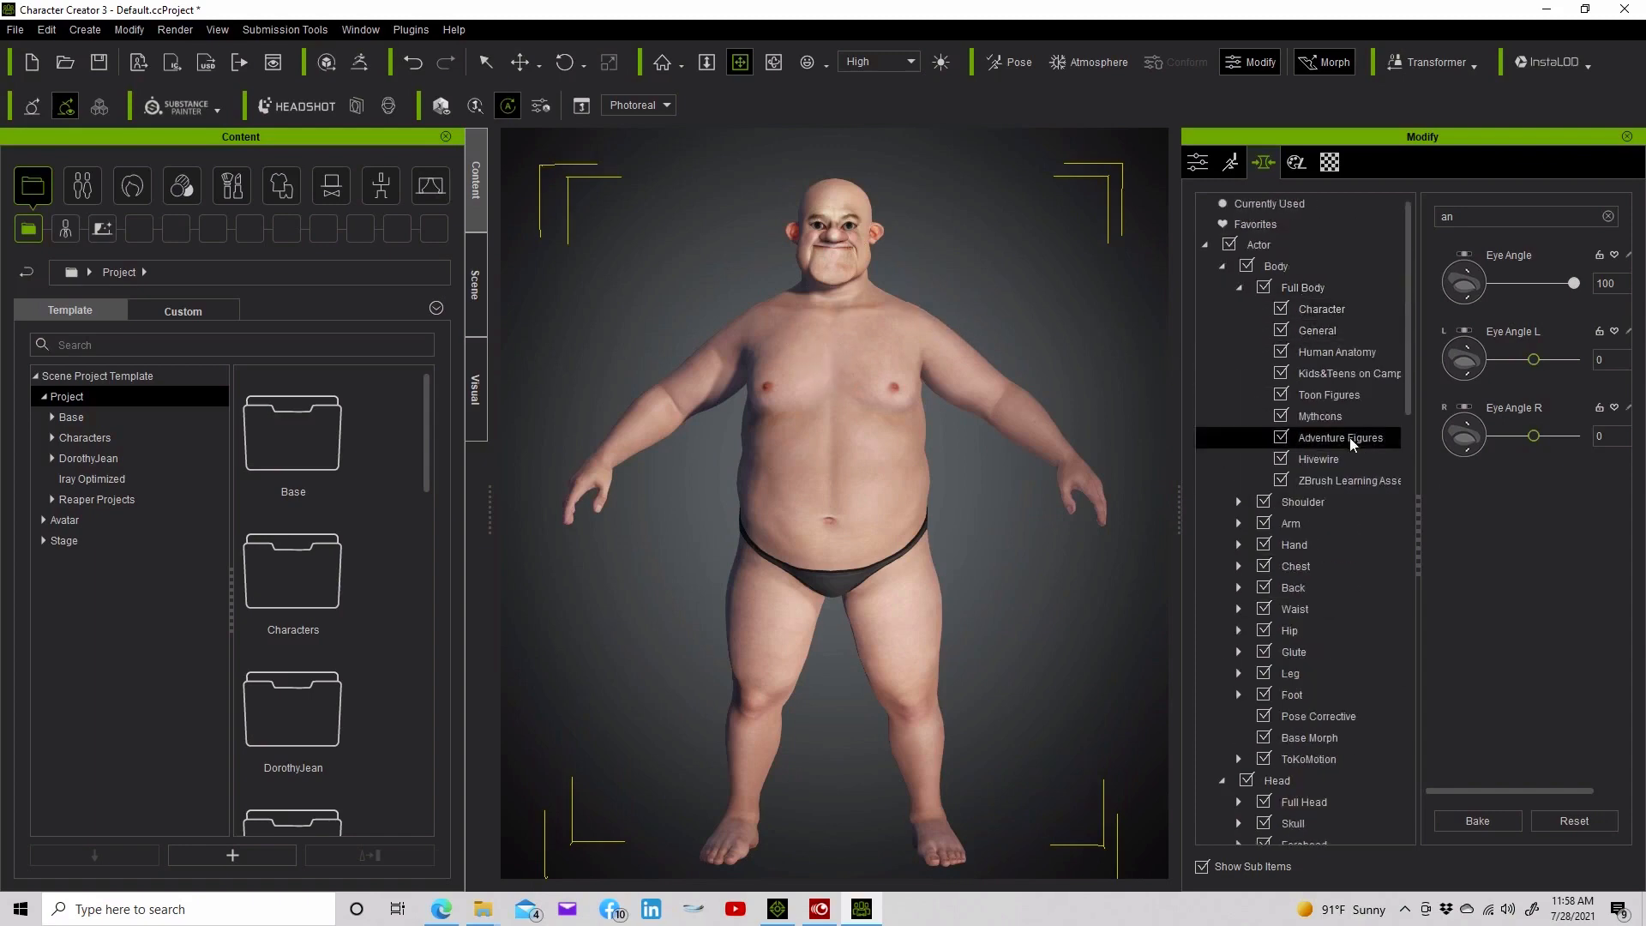
click(1318, 546)
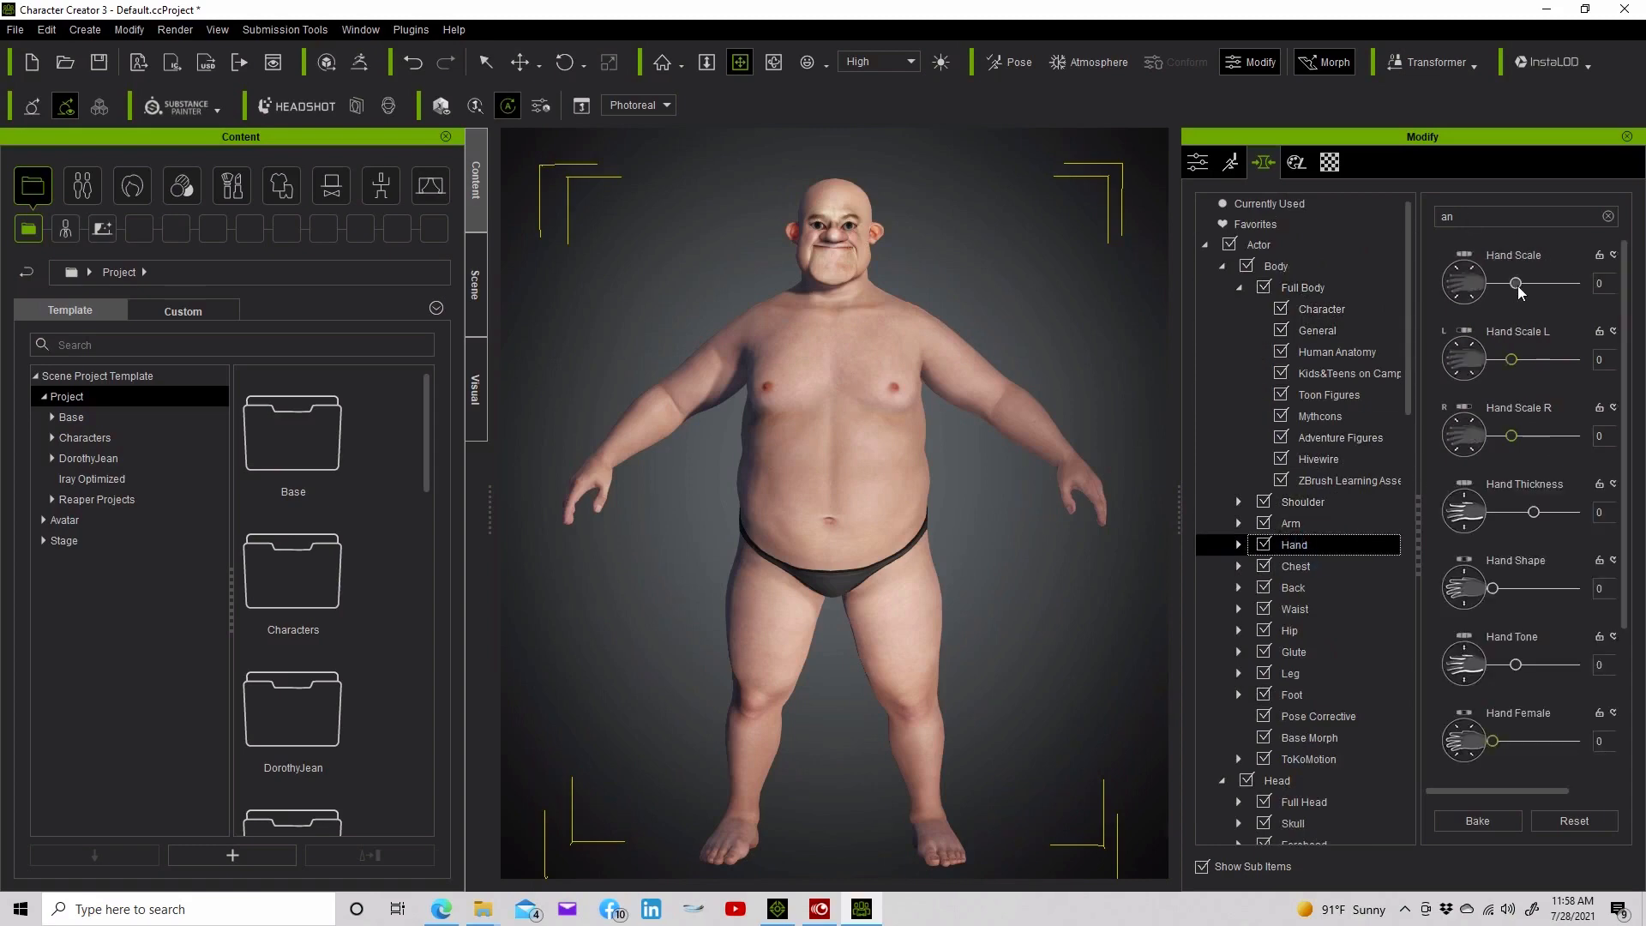
drag(1518, 291, 1536, 294)
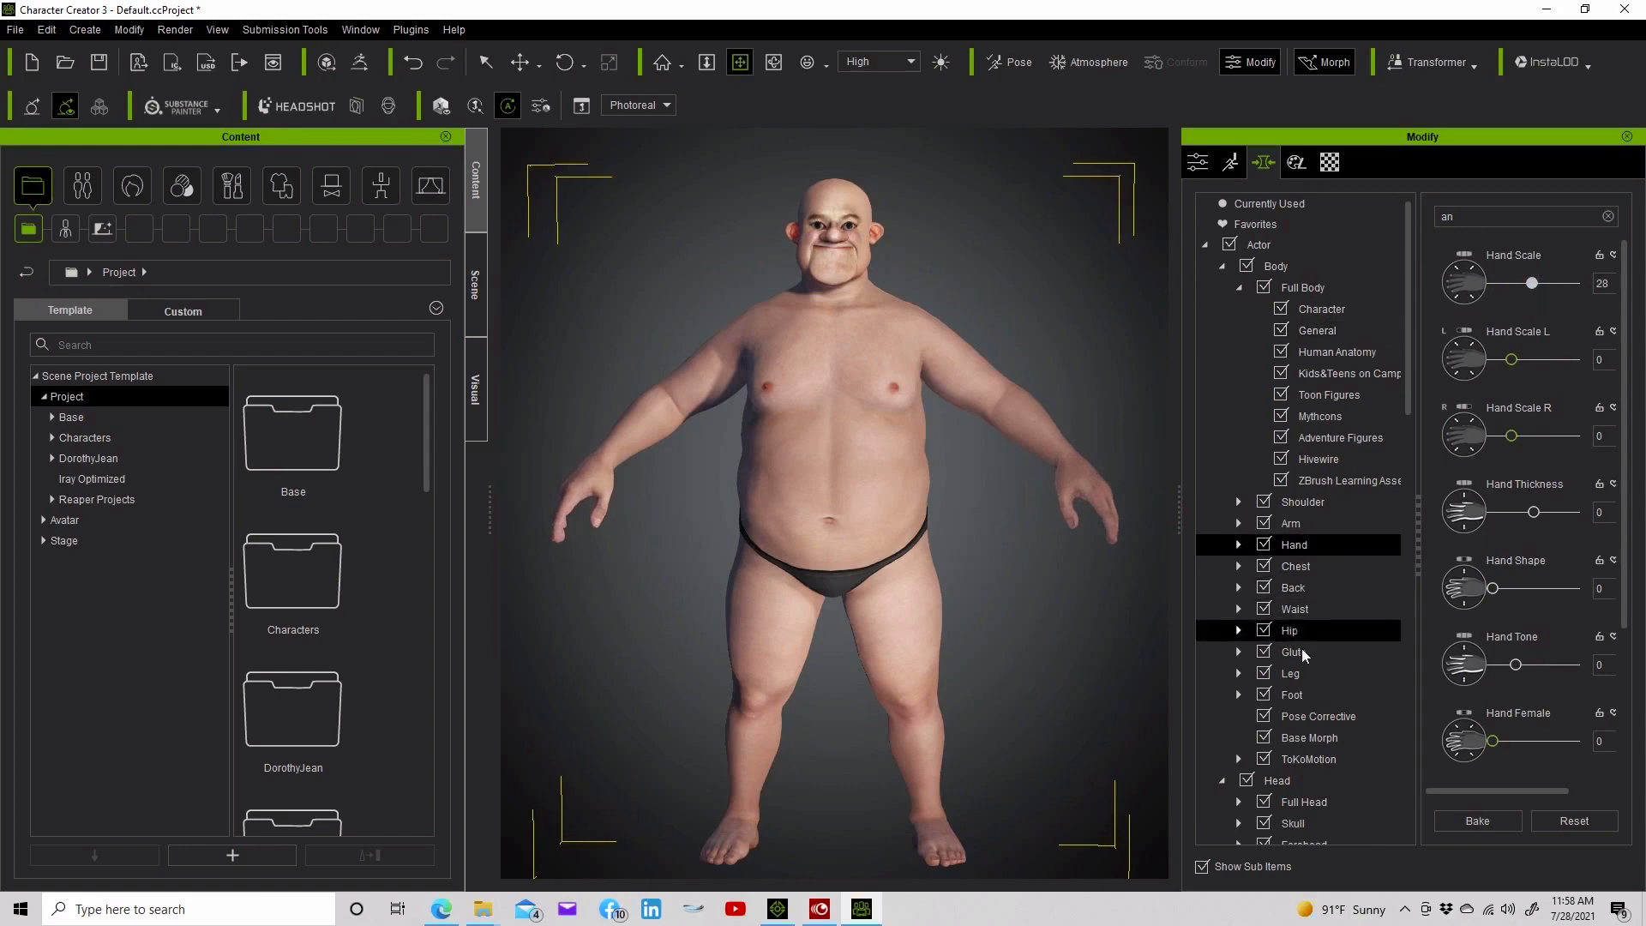
scroll(1296, 565, down, 2)
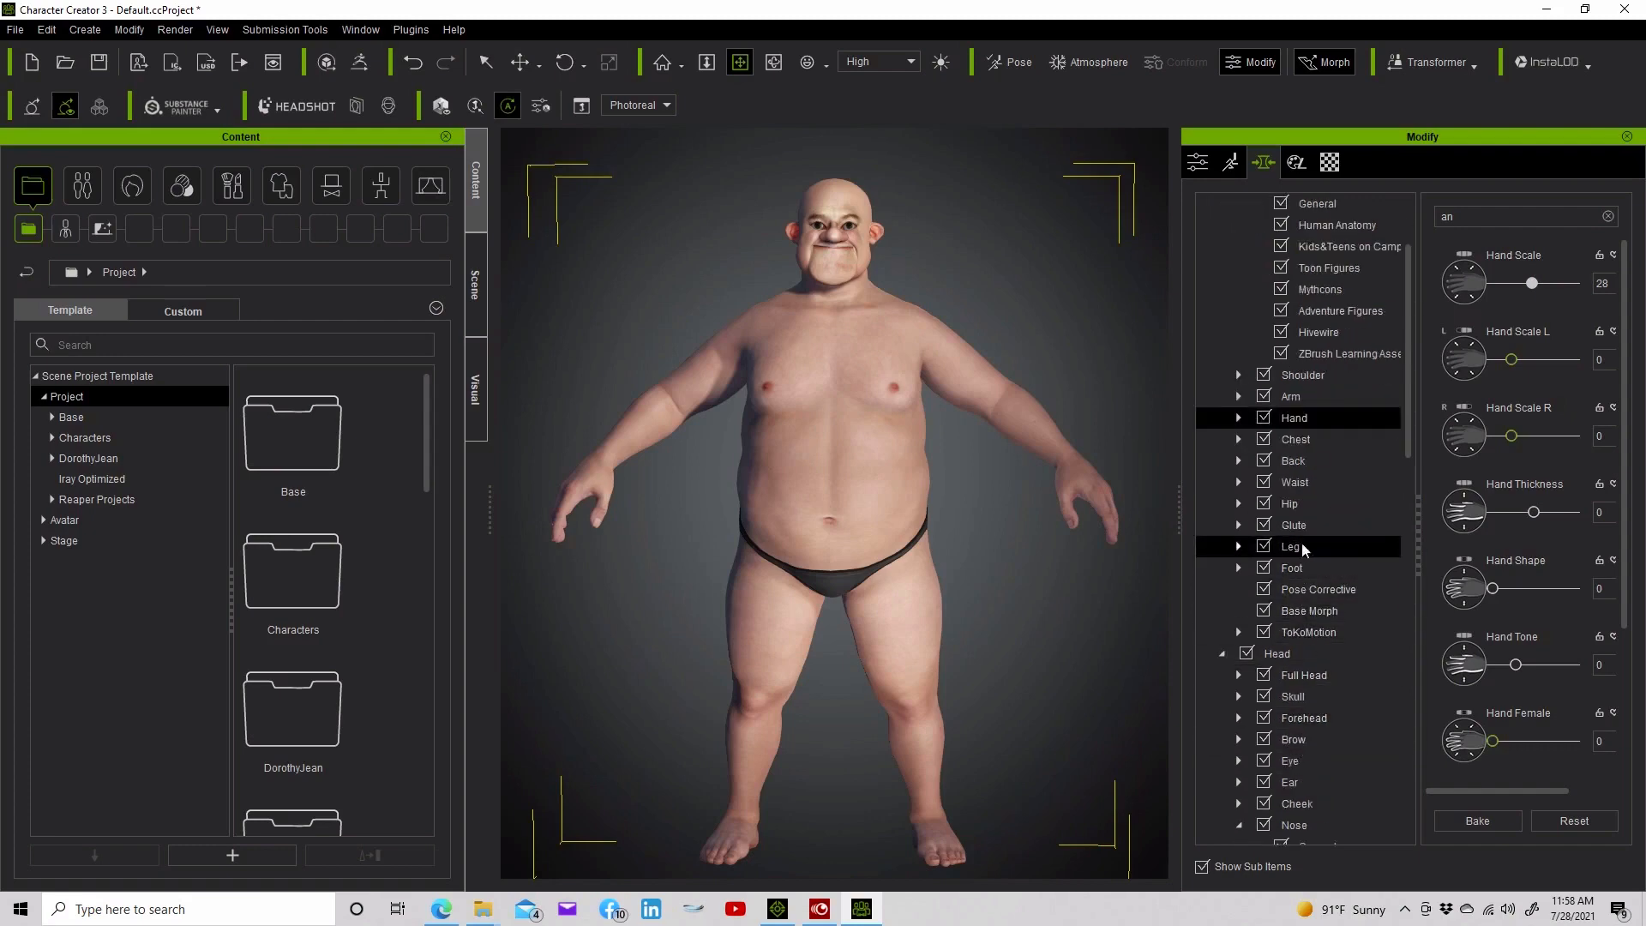
Clear the morph filter and set the Foot Scale morph to 65
click(1350, 546)
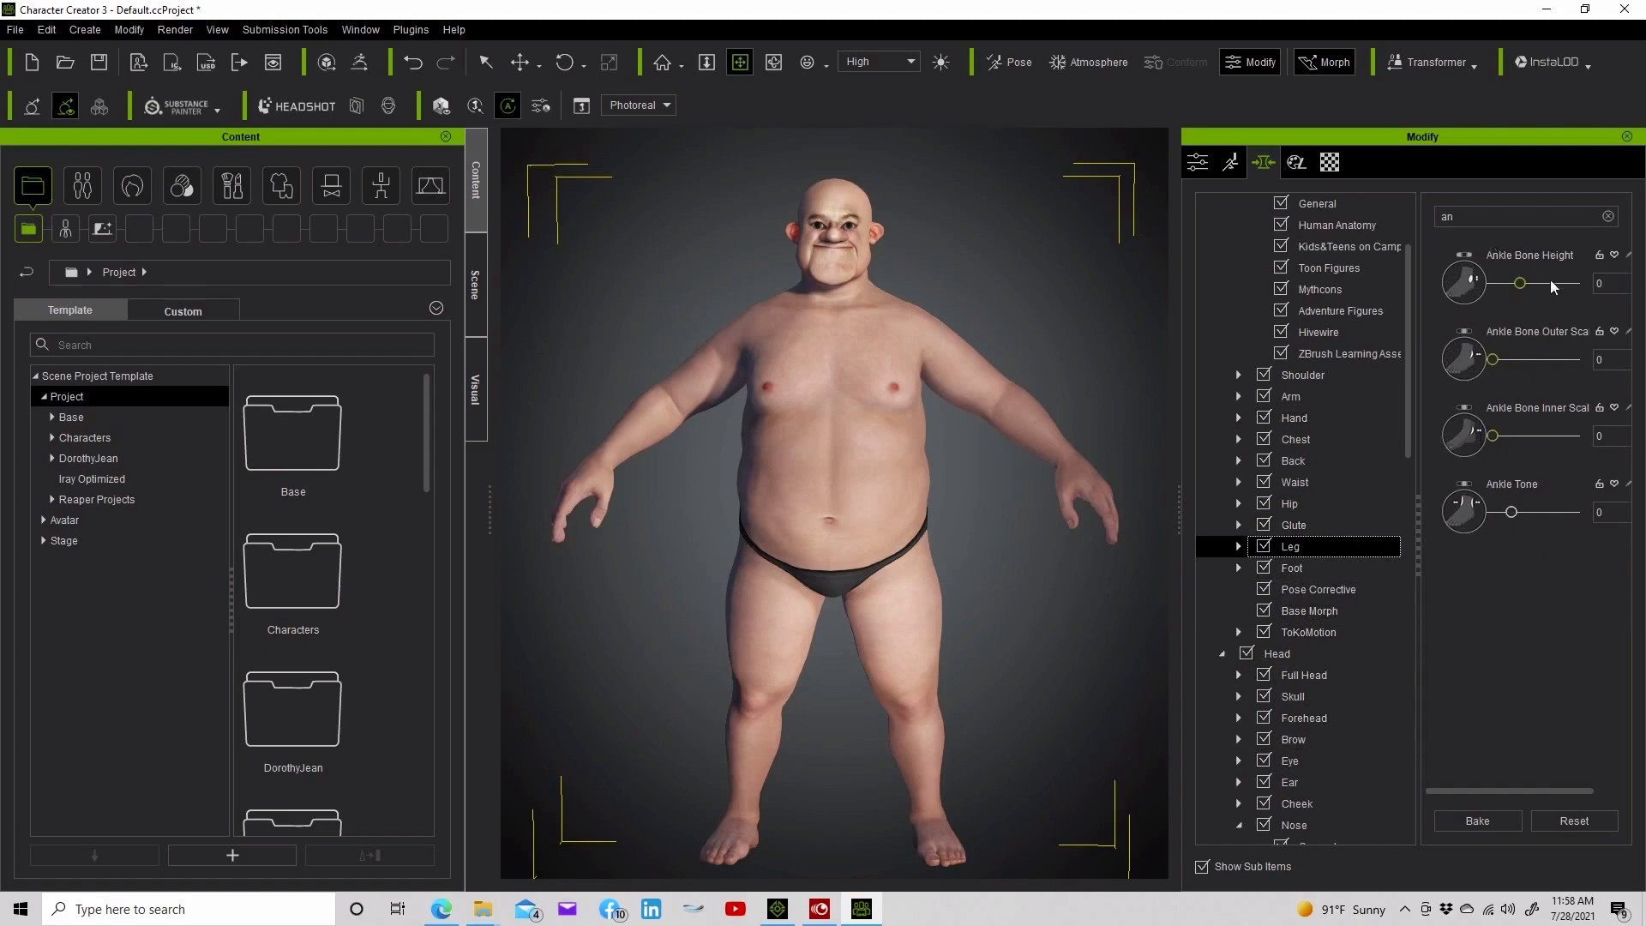
click(1608, 216)
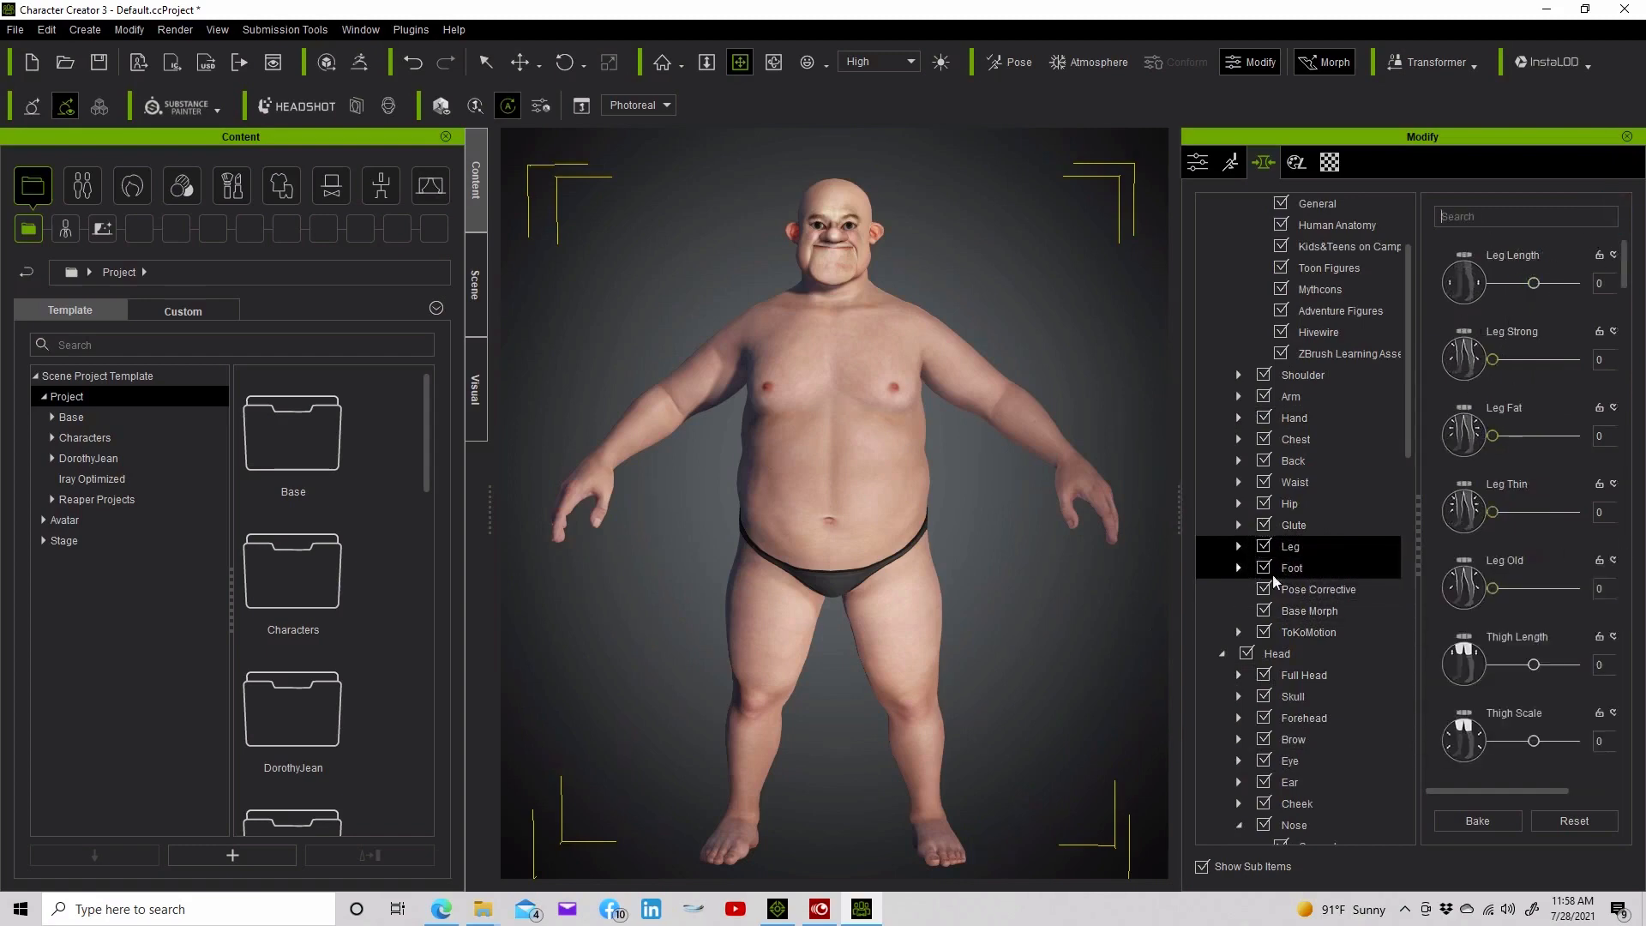
click(1301, 568)
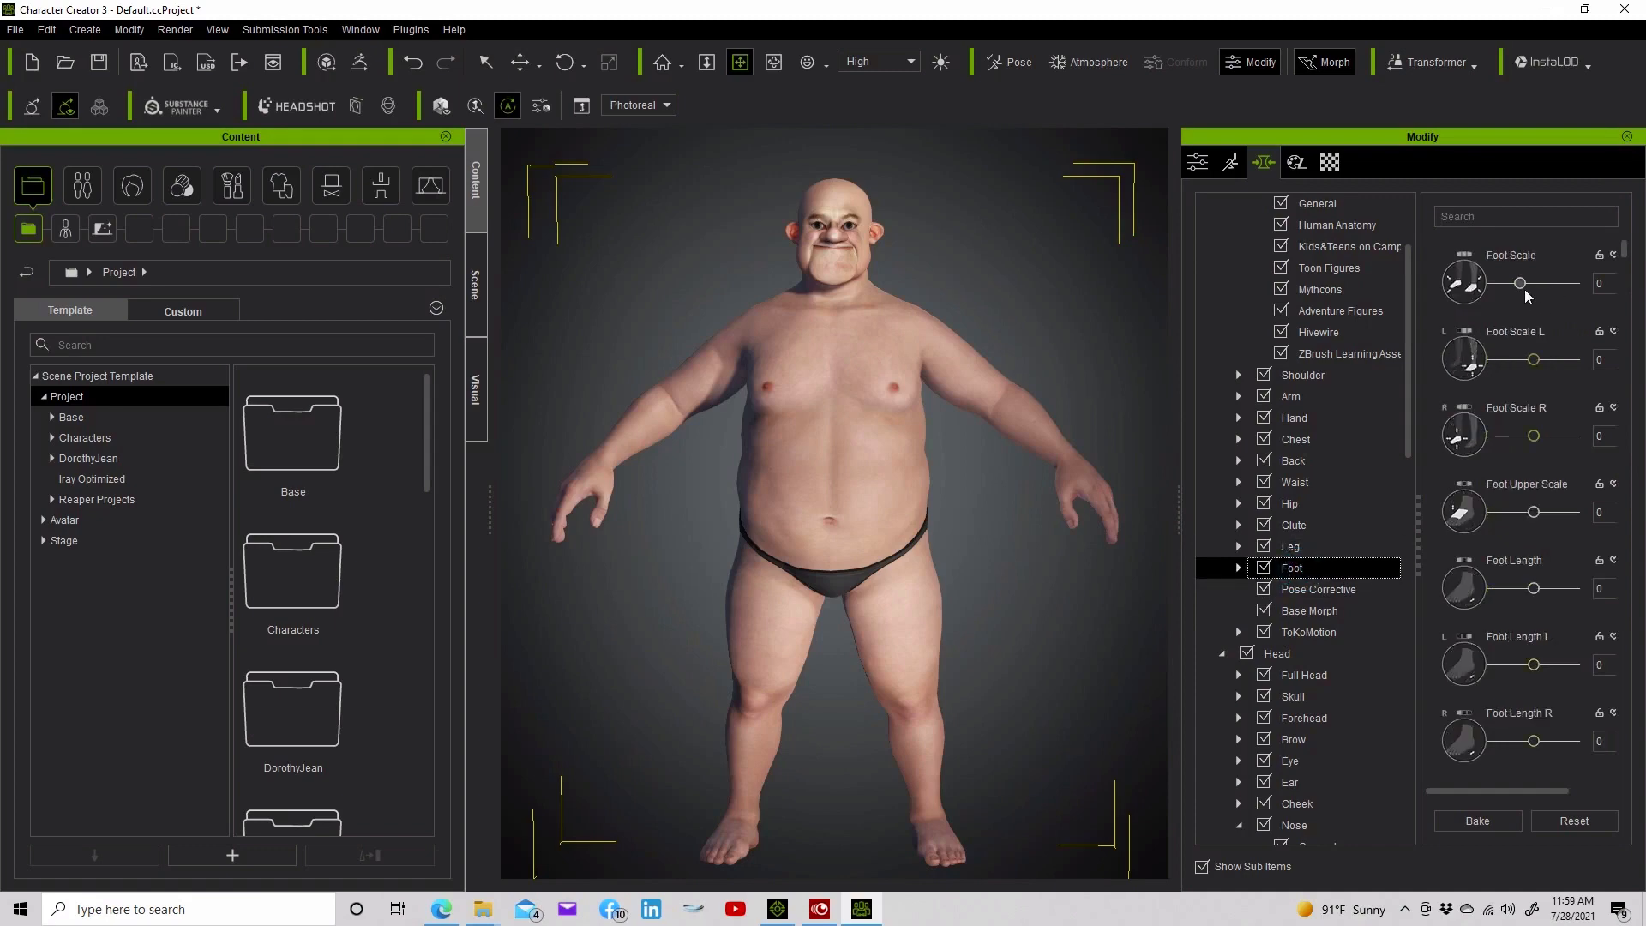
drag(1519, 286, 1556, 287)
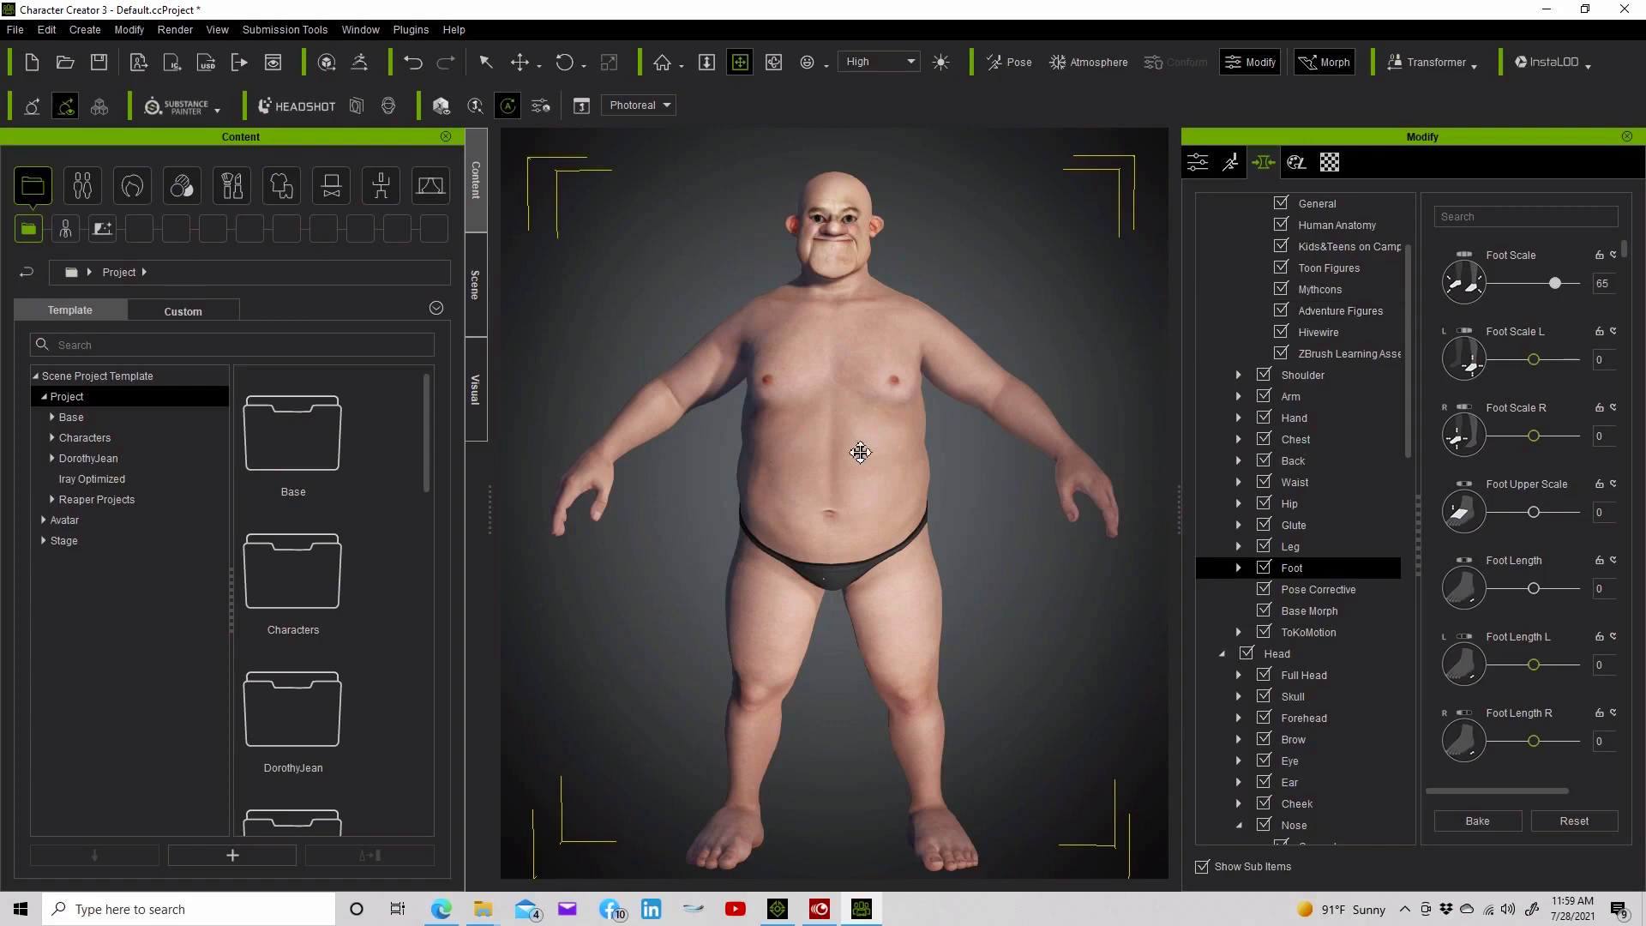
Reshape the chest directly on the model to Chest Height -30 and Chest Width 67, bake it, then lower Chest Height to -30 again and bake
click(482, 63)
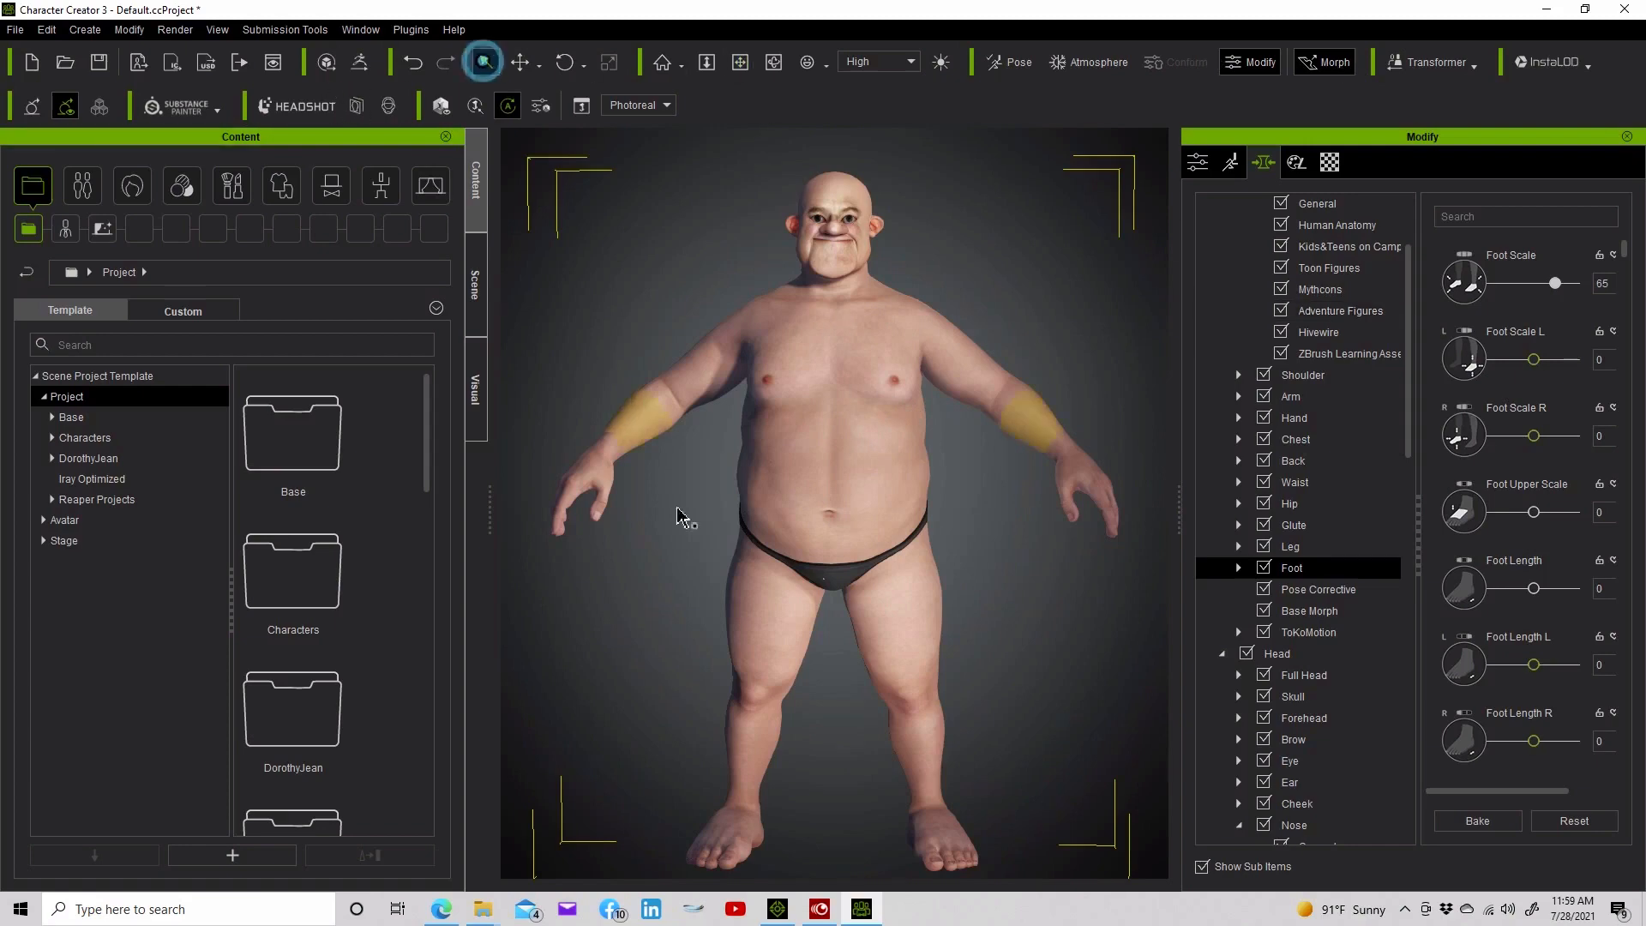
click(845, 454)
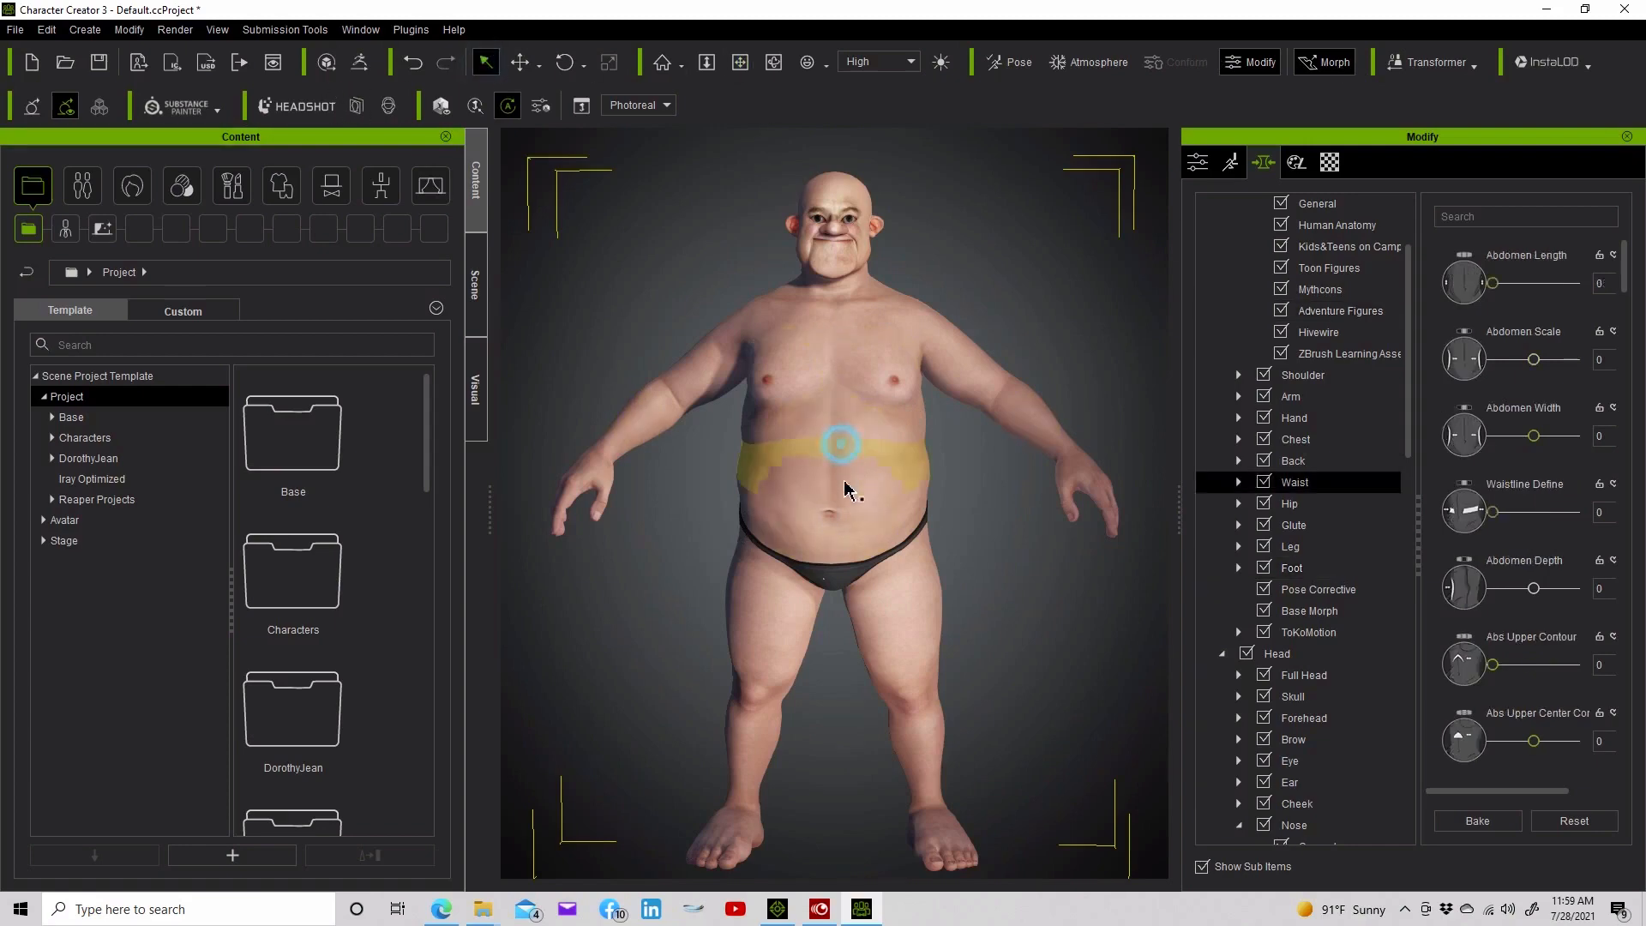
click(901, 429)
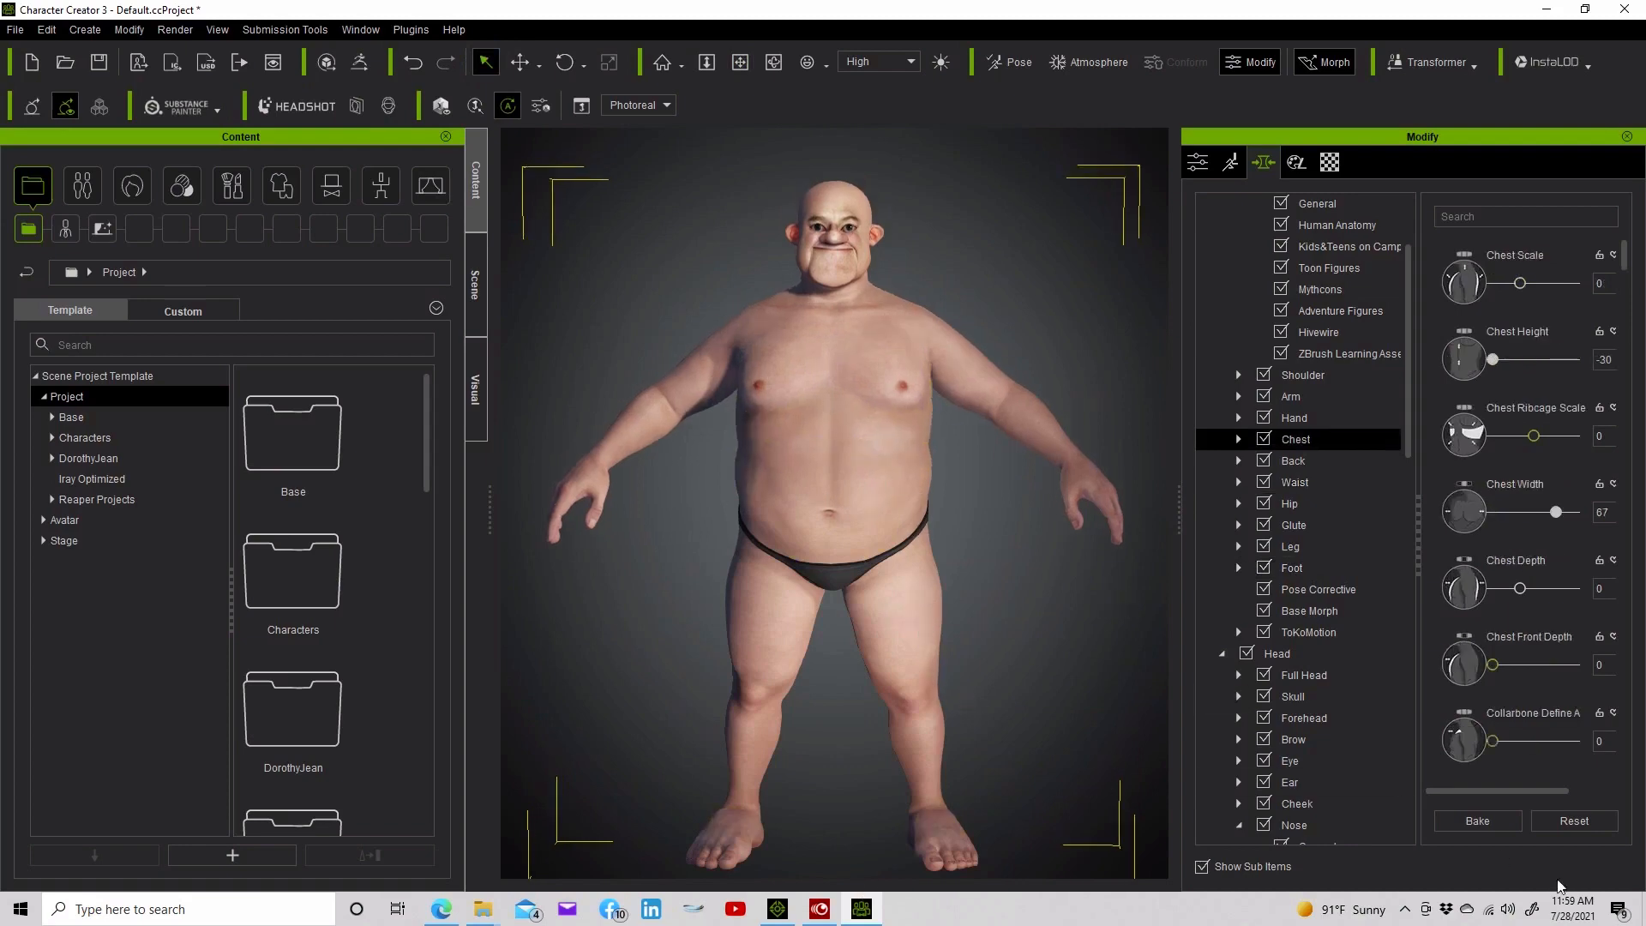
click(1476, 820)
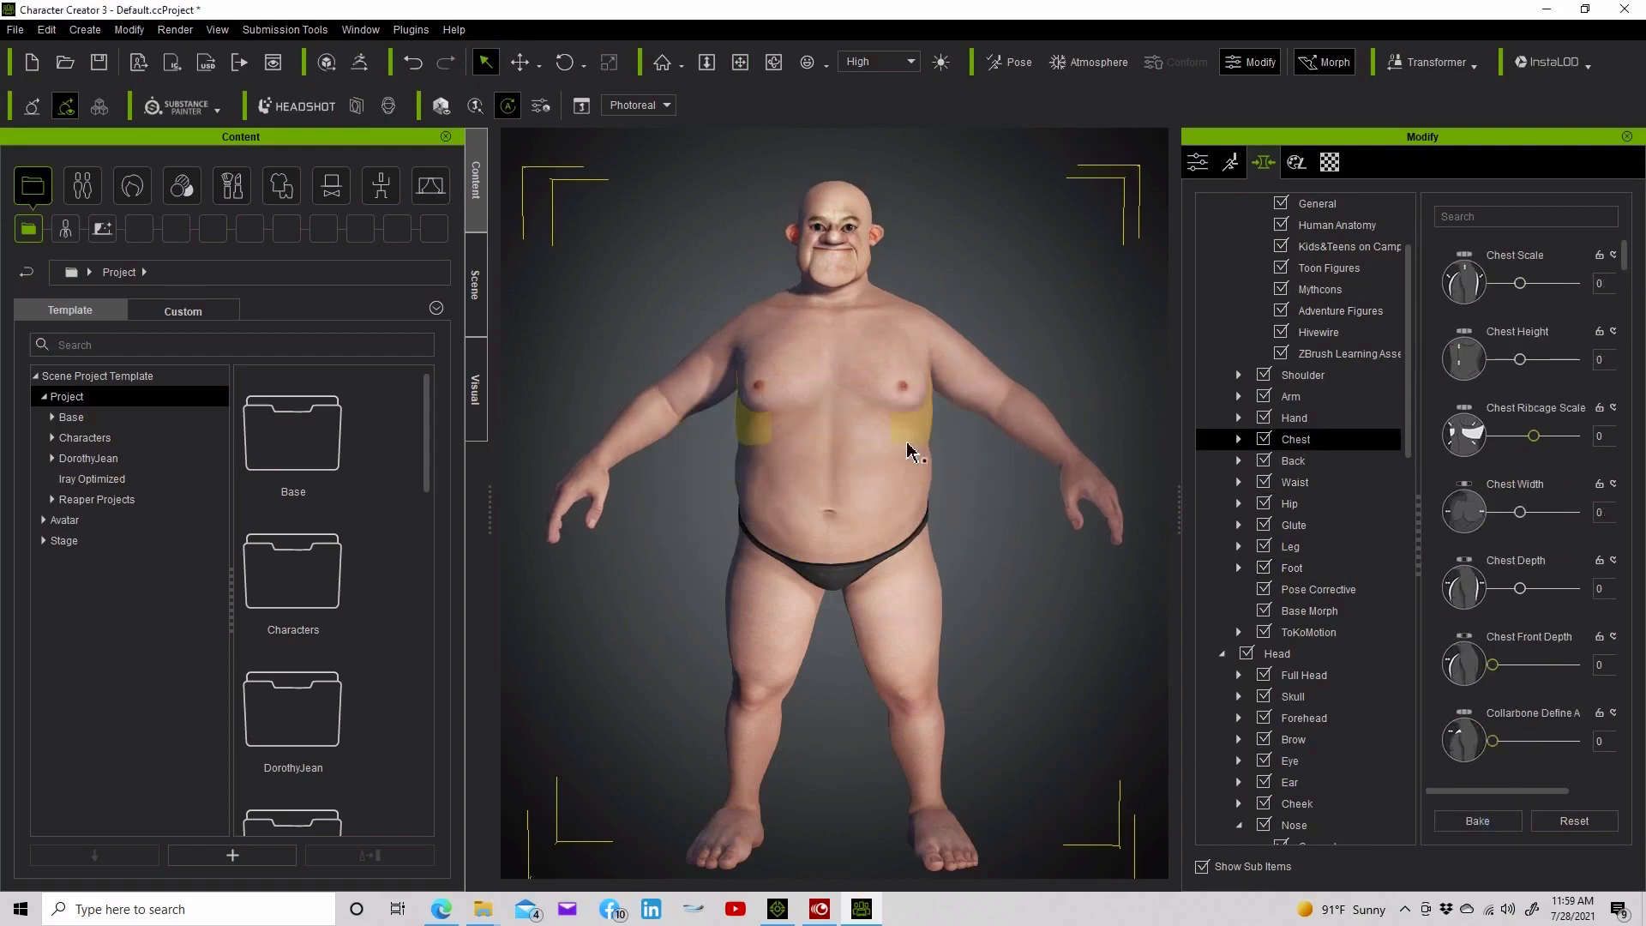
drag(911, 452, 911, 771)
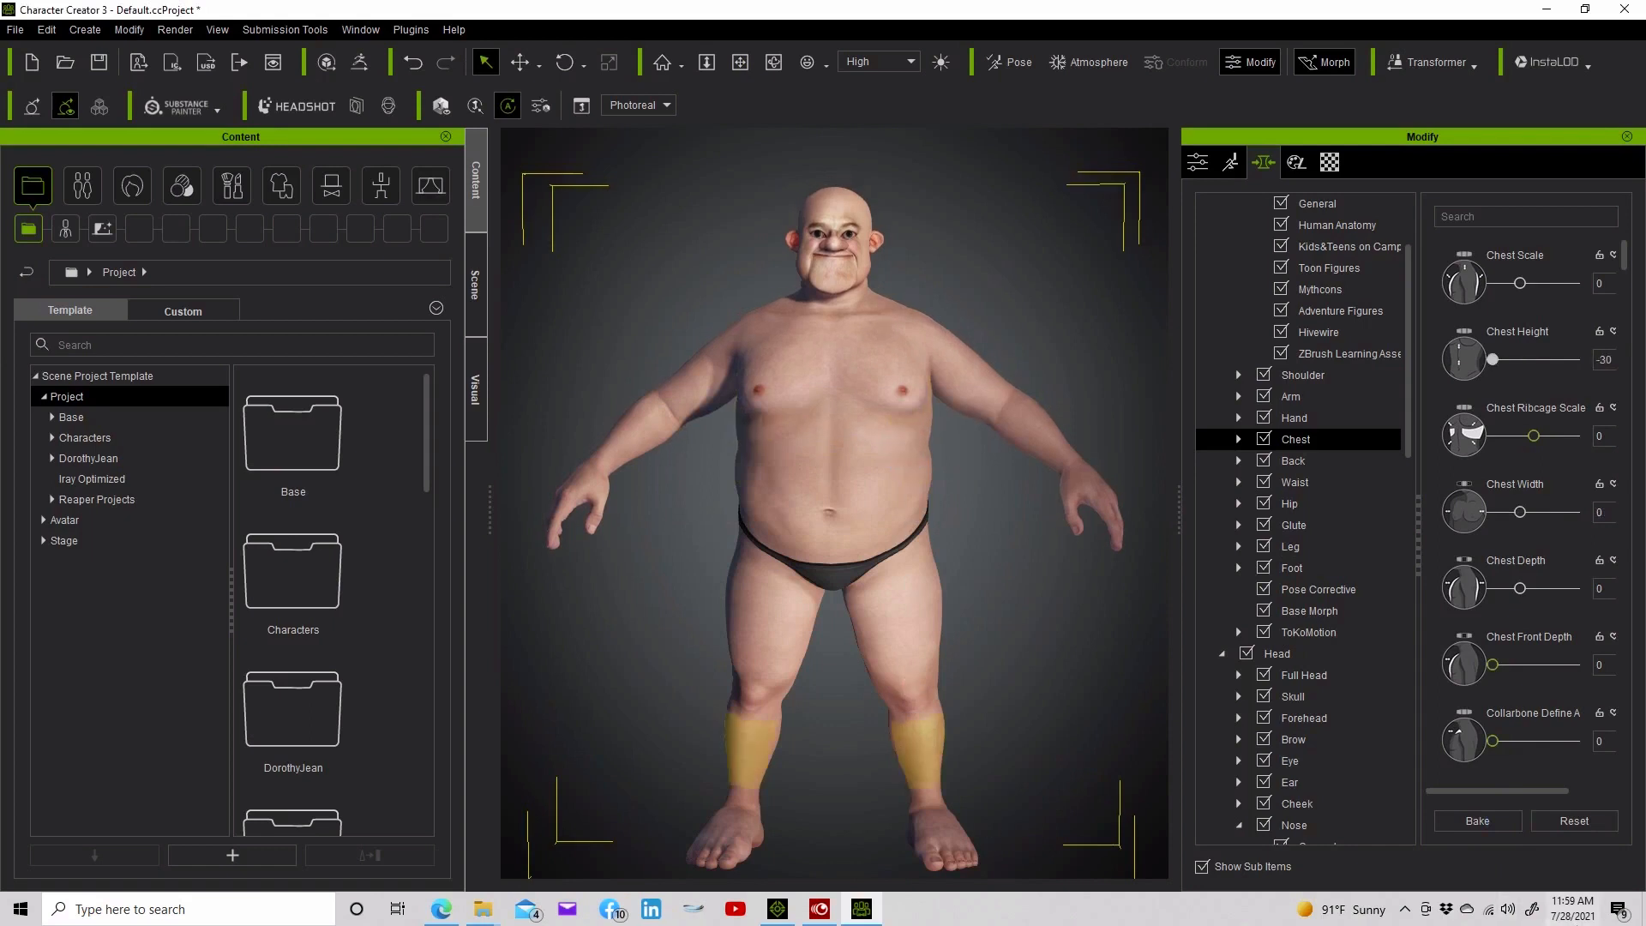
click(1477, 820)
Shorten the thighs directly on the model to Thigh Length -28 and Thigh Scale -2, and slightly adjust the top of the skull
click(863, 460)
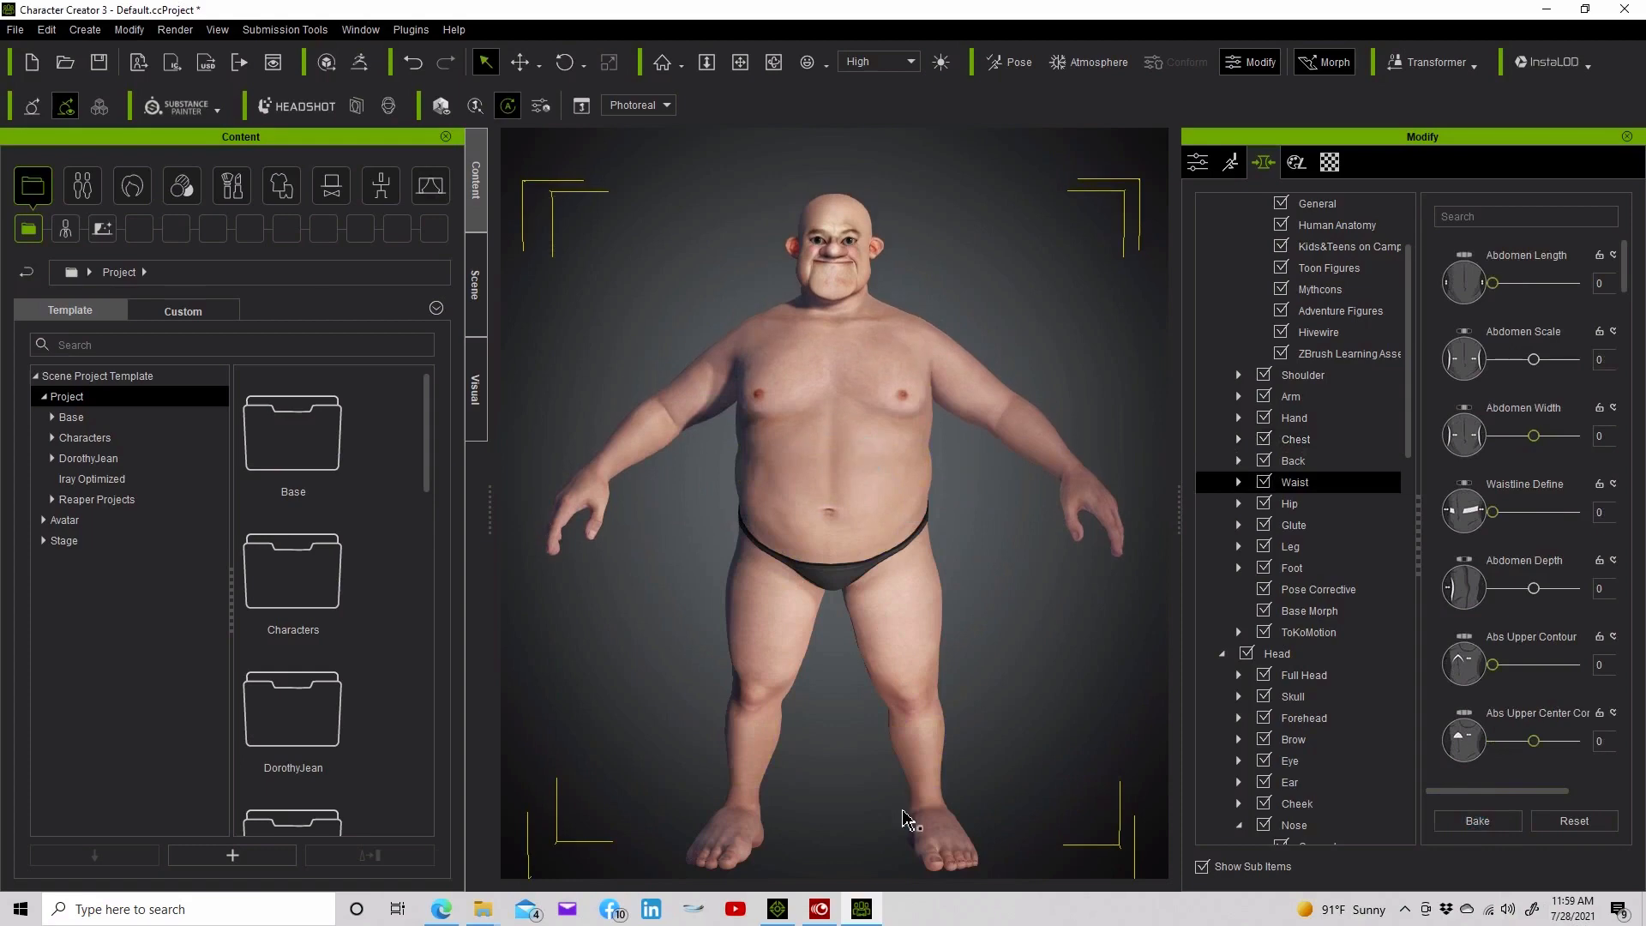
drag(916, 619, 919, 650)
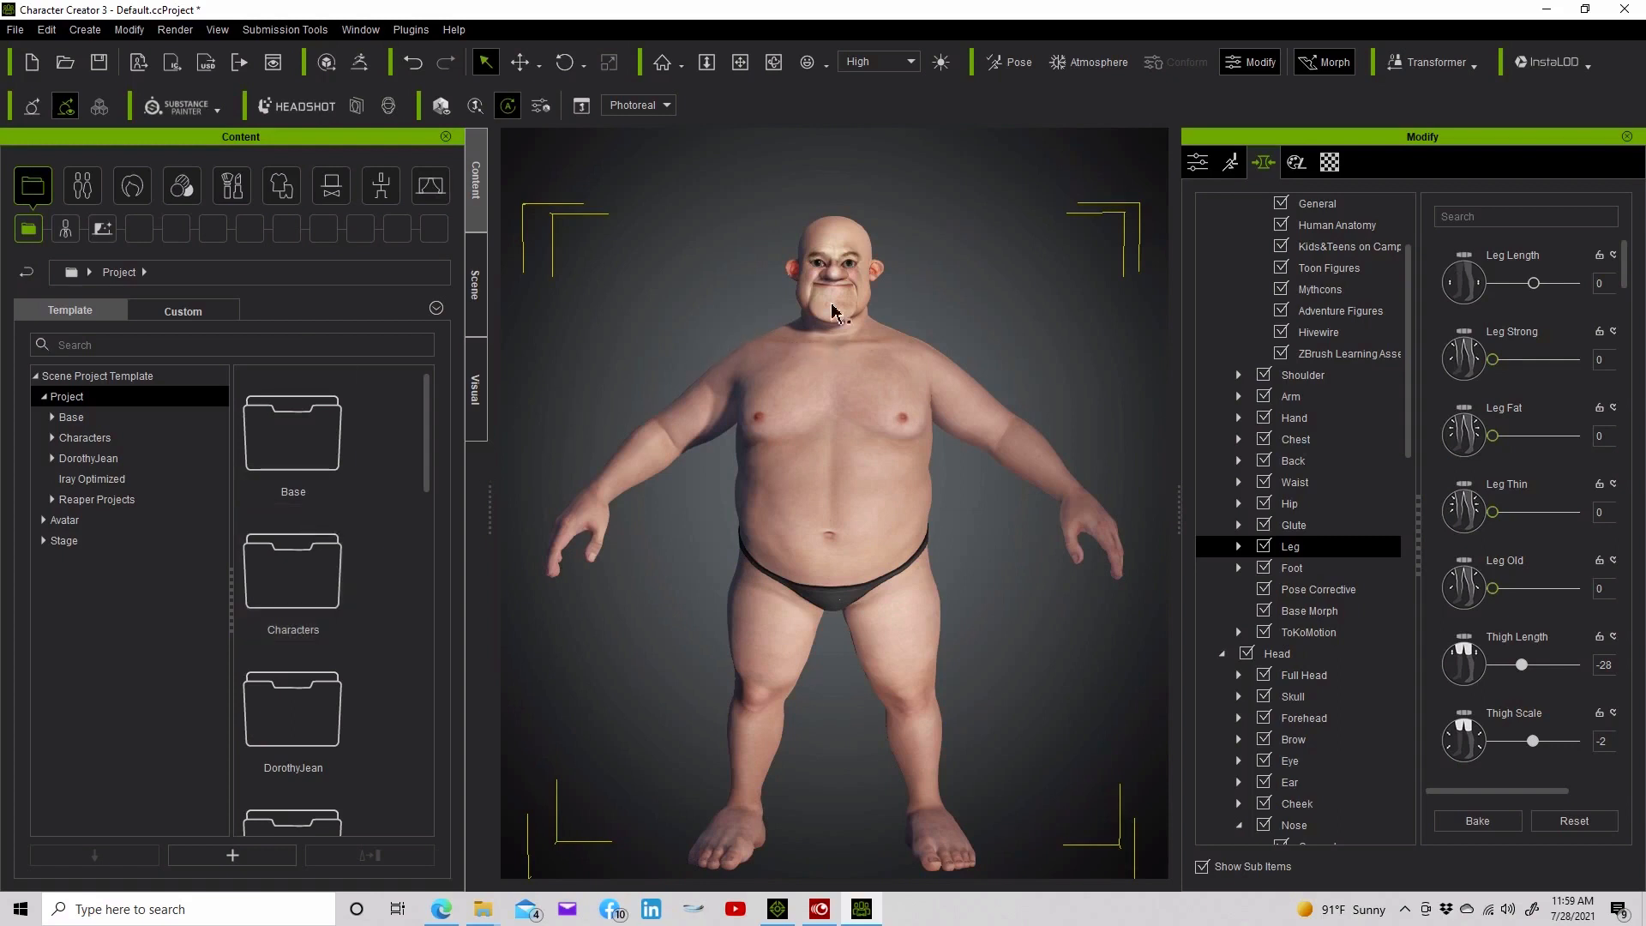
click(839, 229)
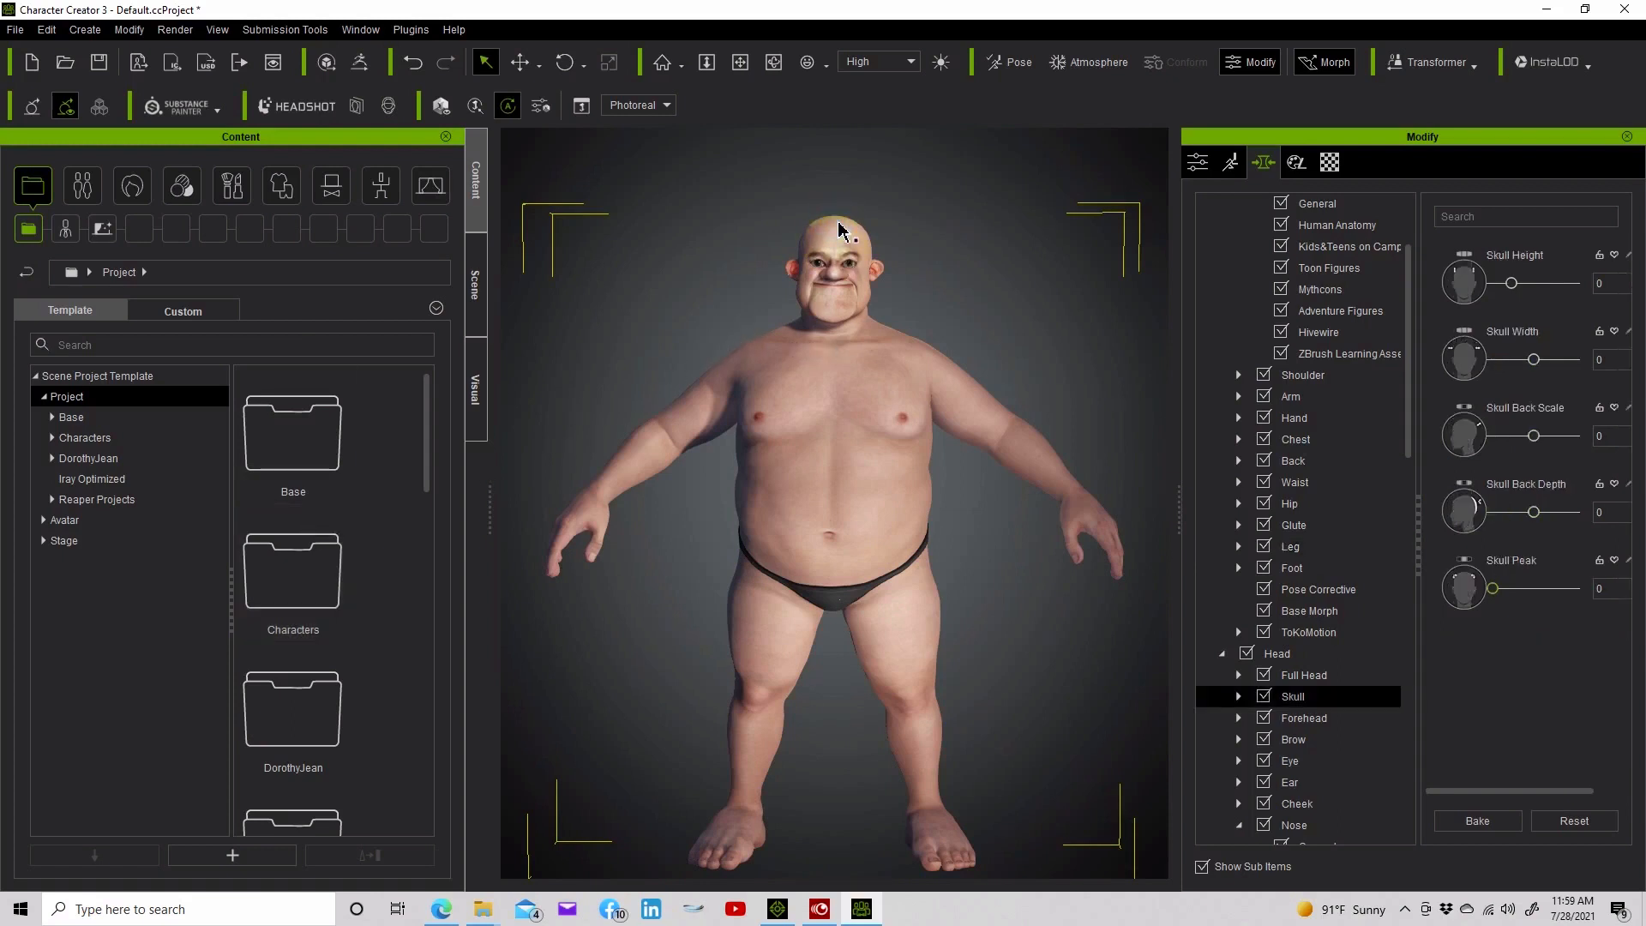
drag(840, 223, 859, 232)
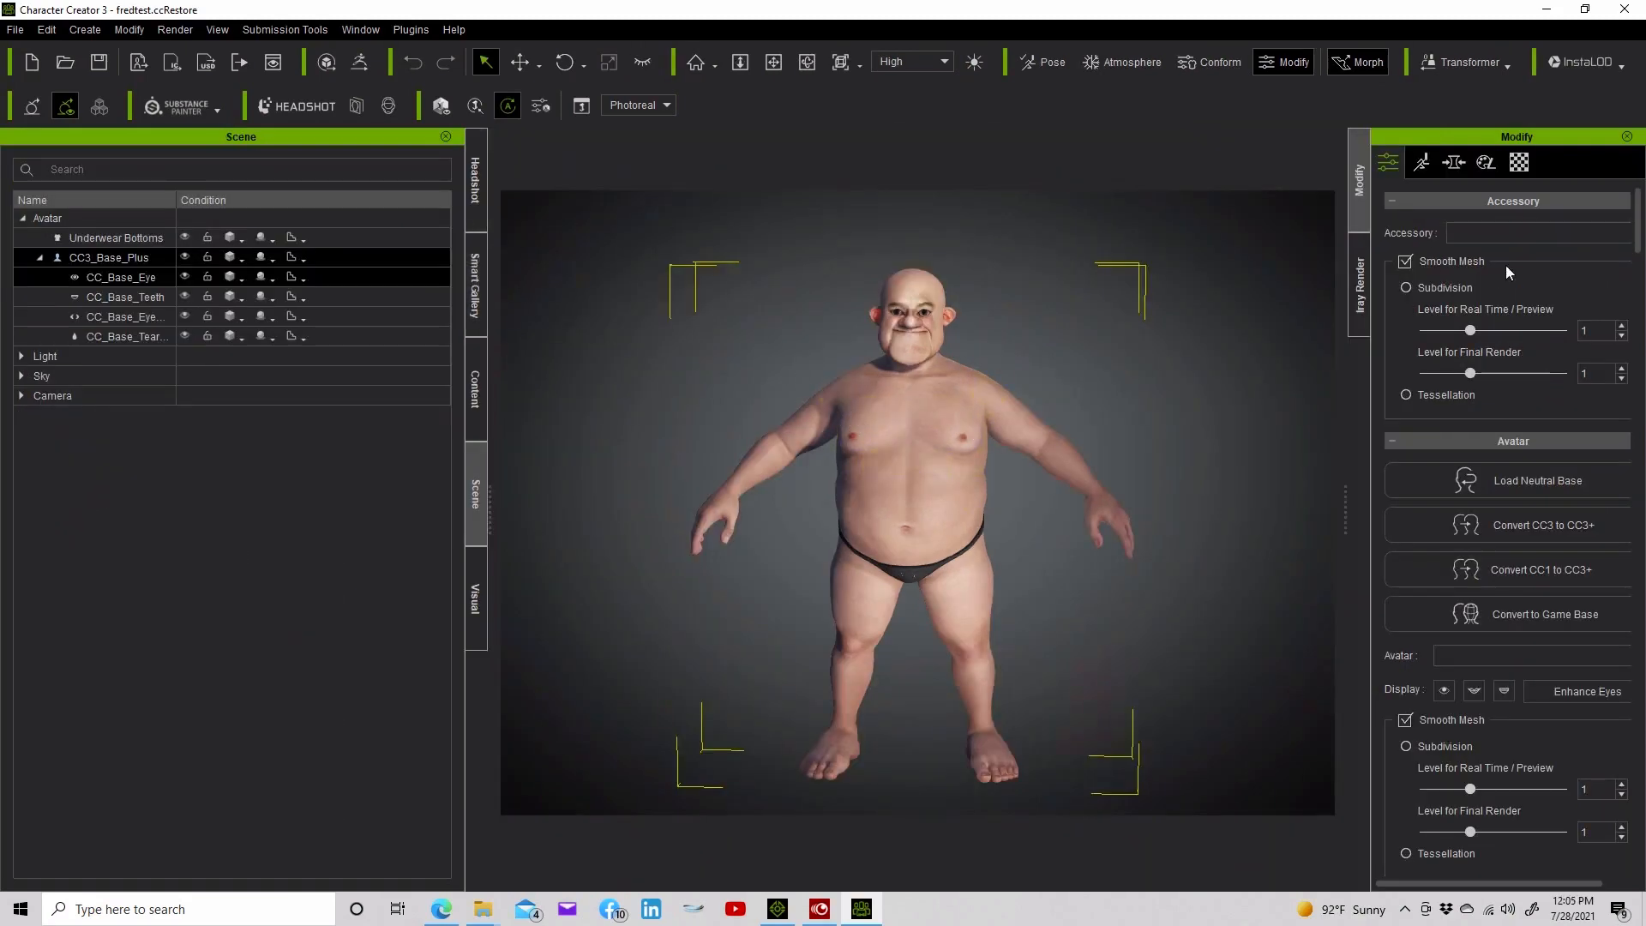
Show the material settings with the whole avatar selected instead of only its eyes
click(1519, 163)
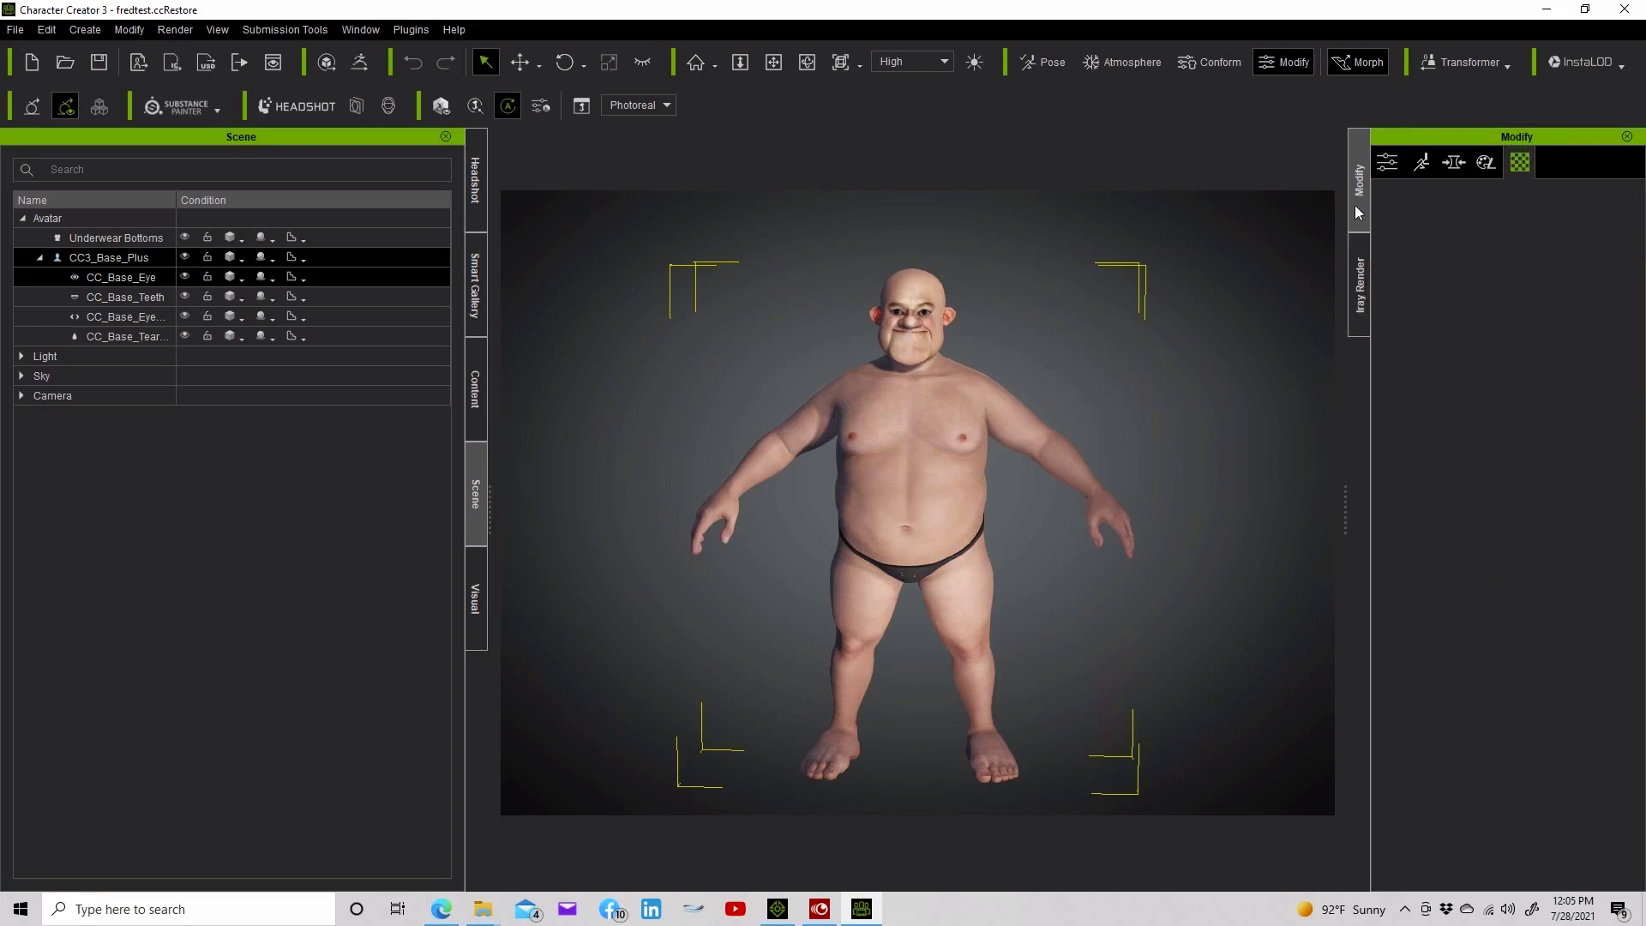
click(1385, 162)
click(1519, 163)
click(1480, 317)
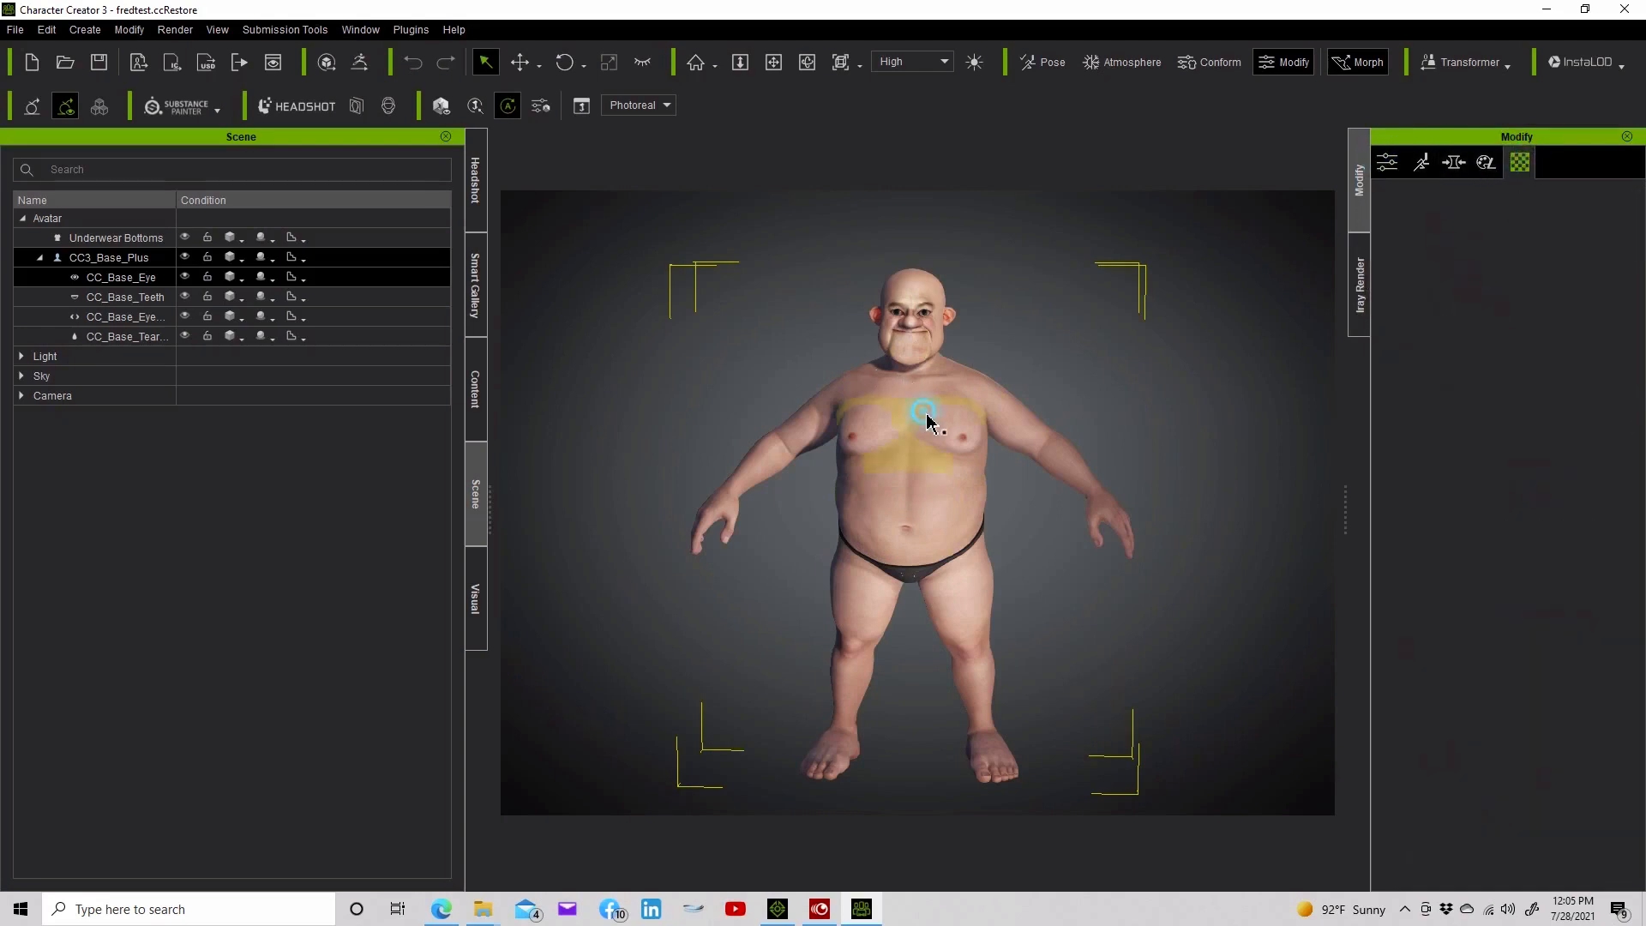
click(926, 316)
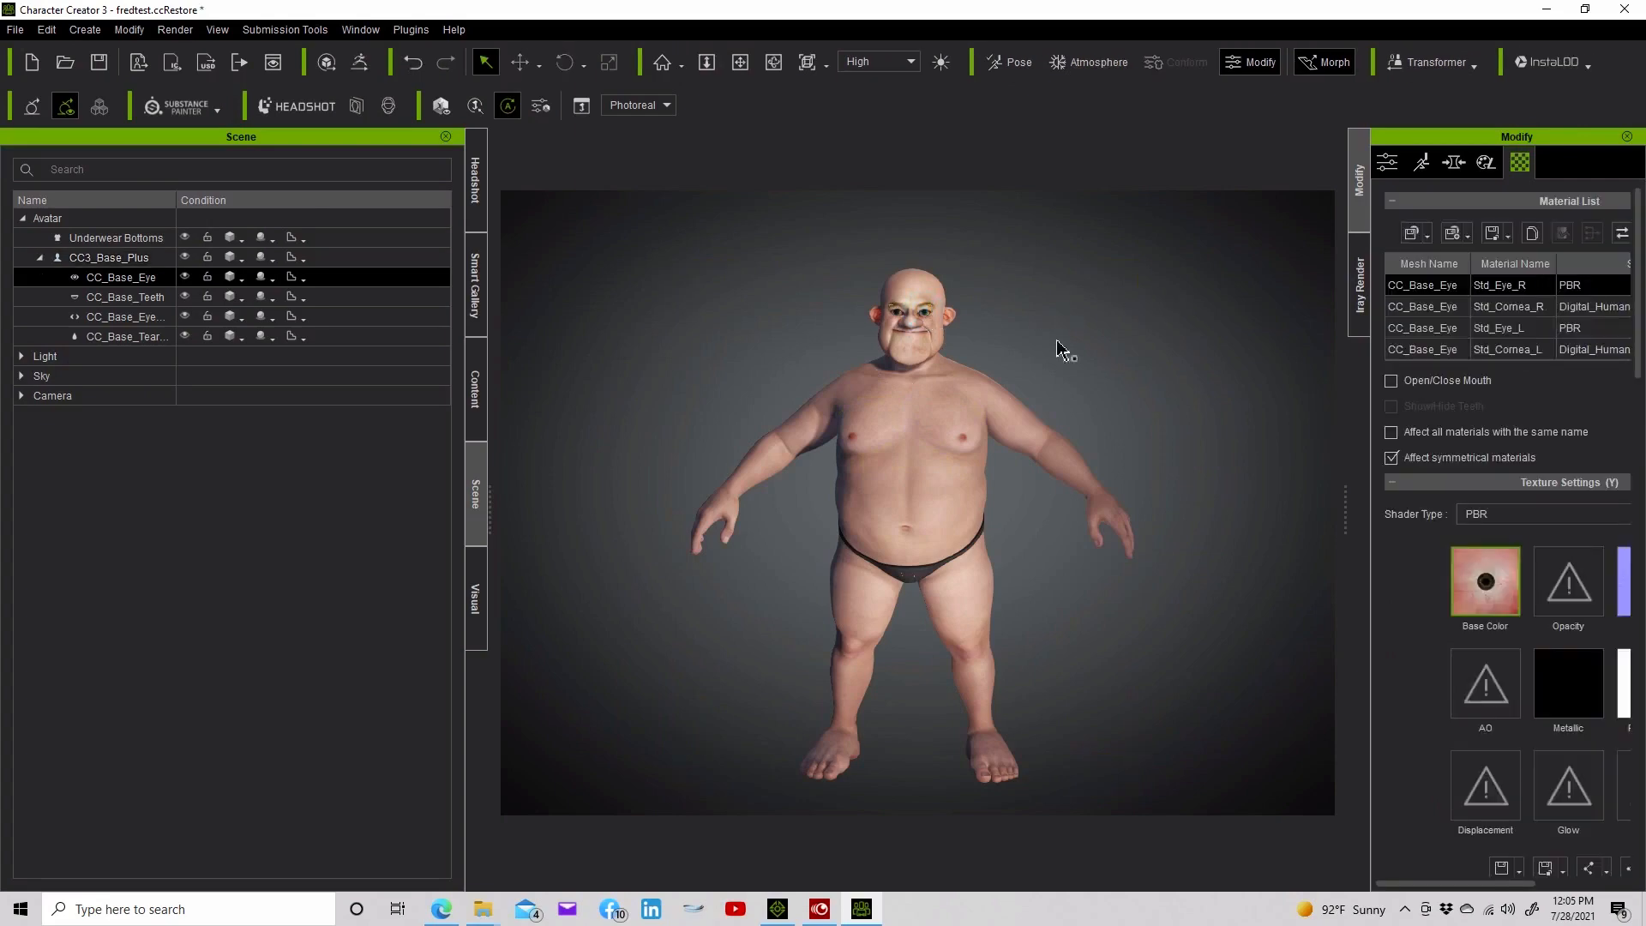
click(885, 480)
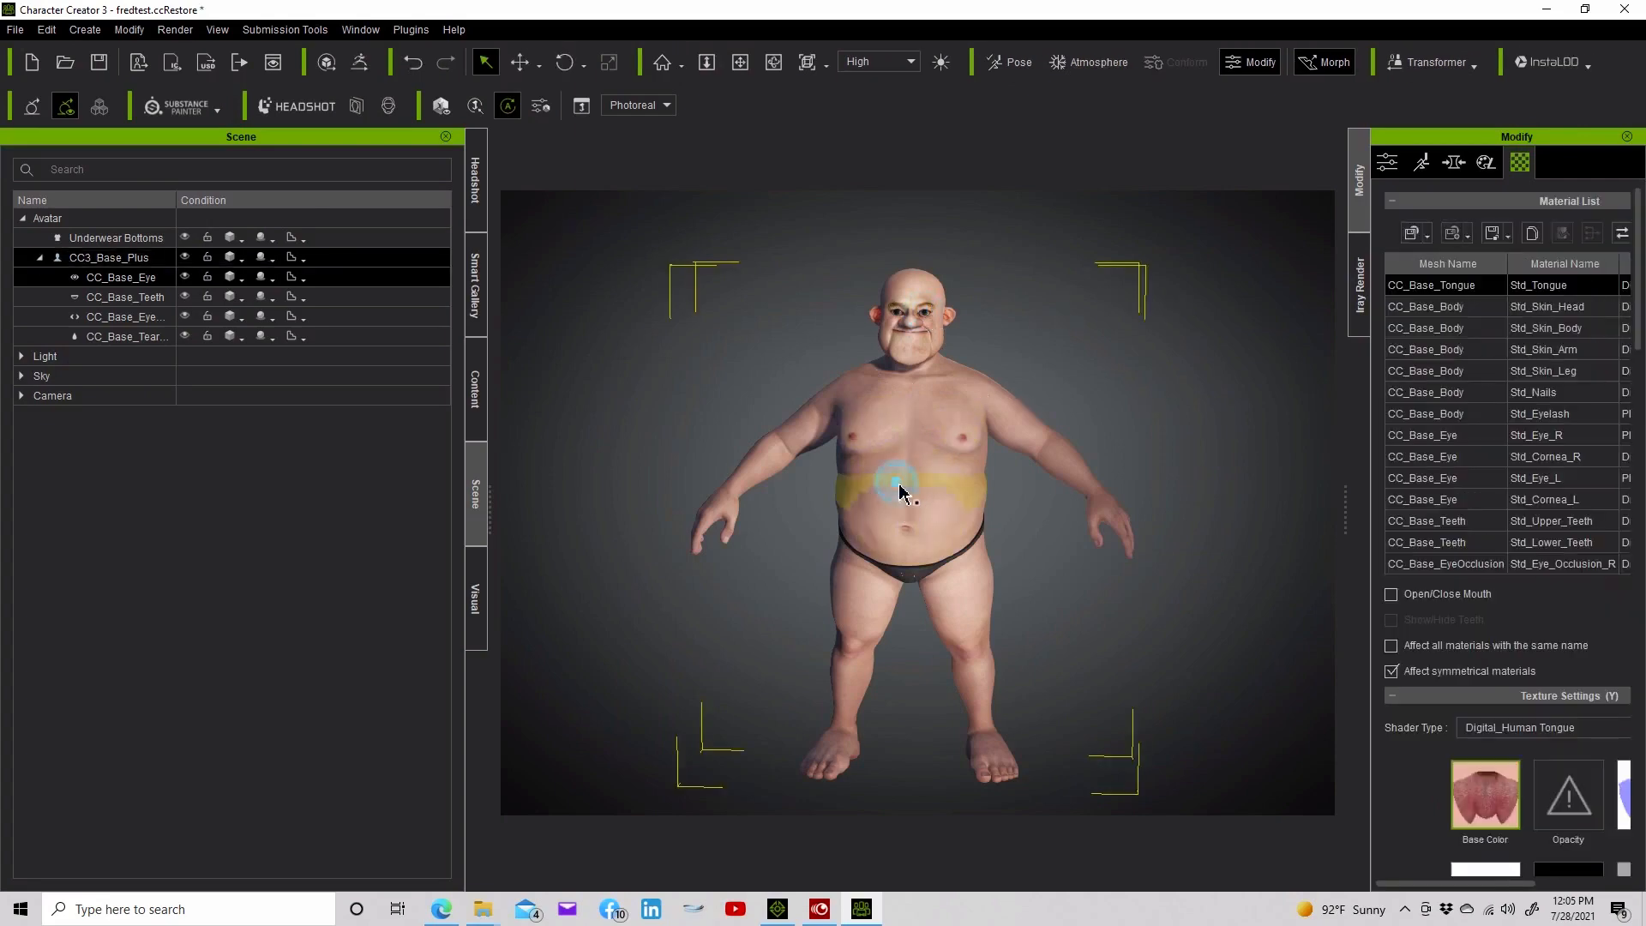
Adjust the color of the Std_Skin_Head base color texture, raising its Softness to nearly the maximum
click(1542, 310)
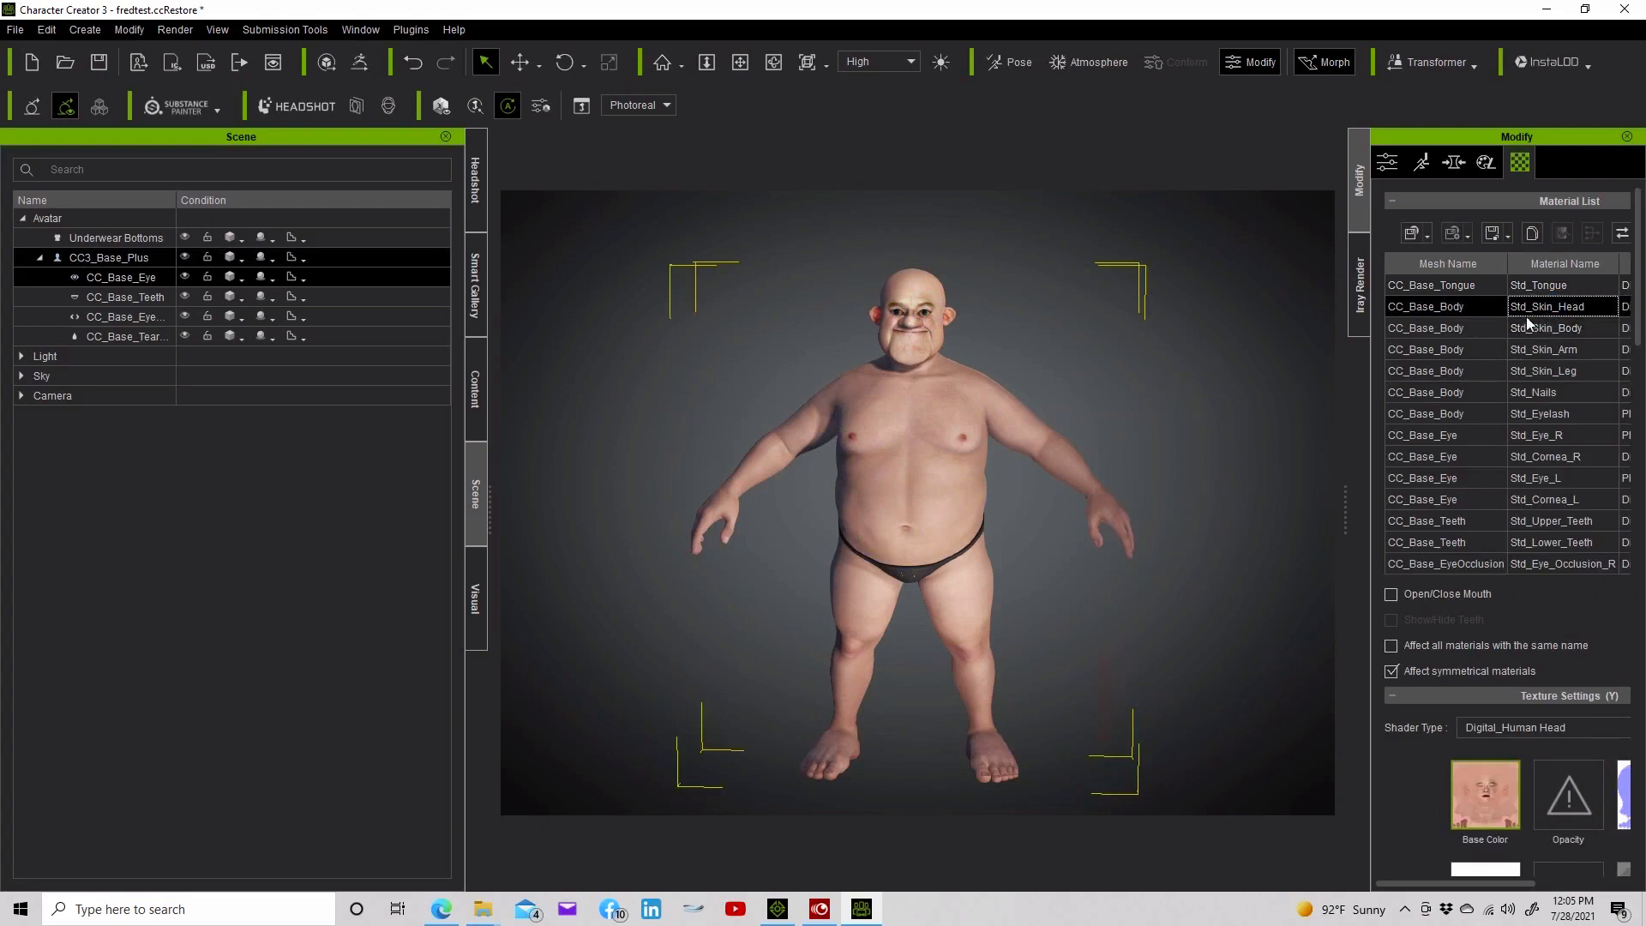
right_click(1487, 797)
click(1522, 694)
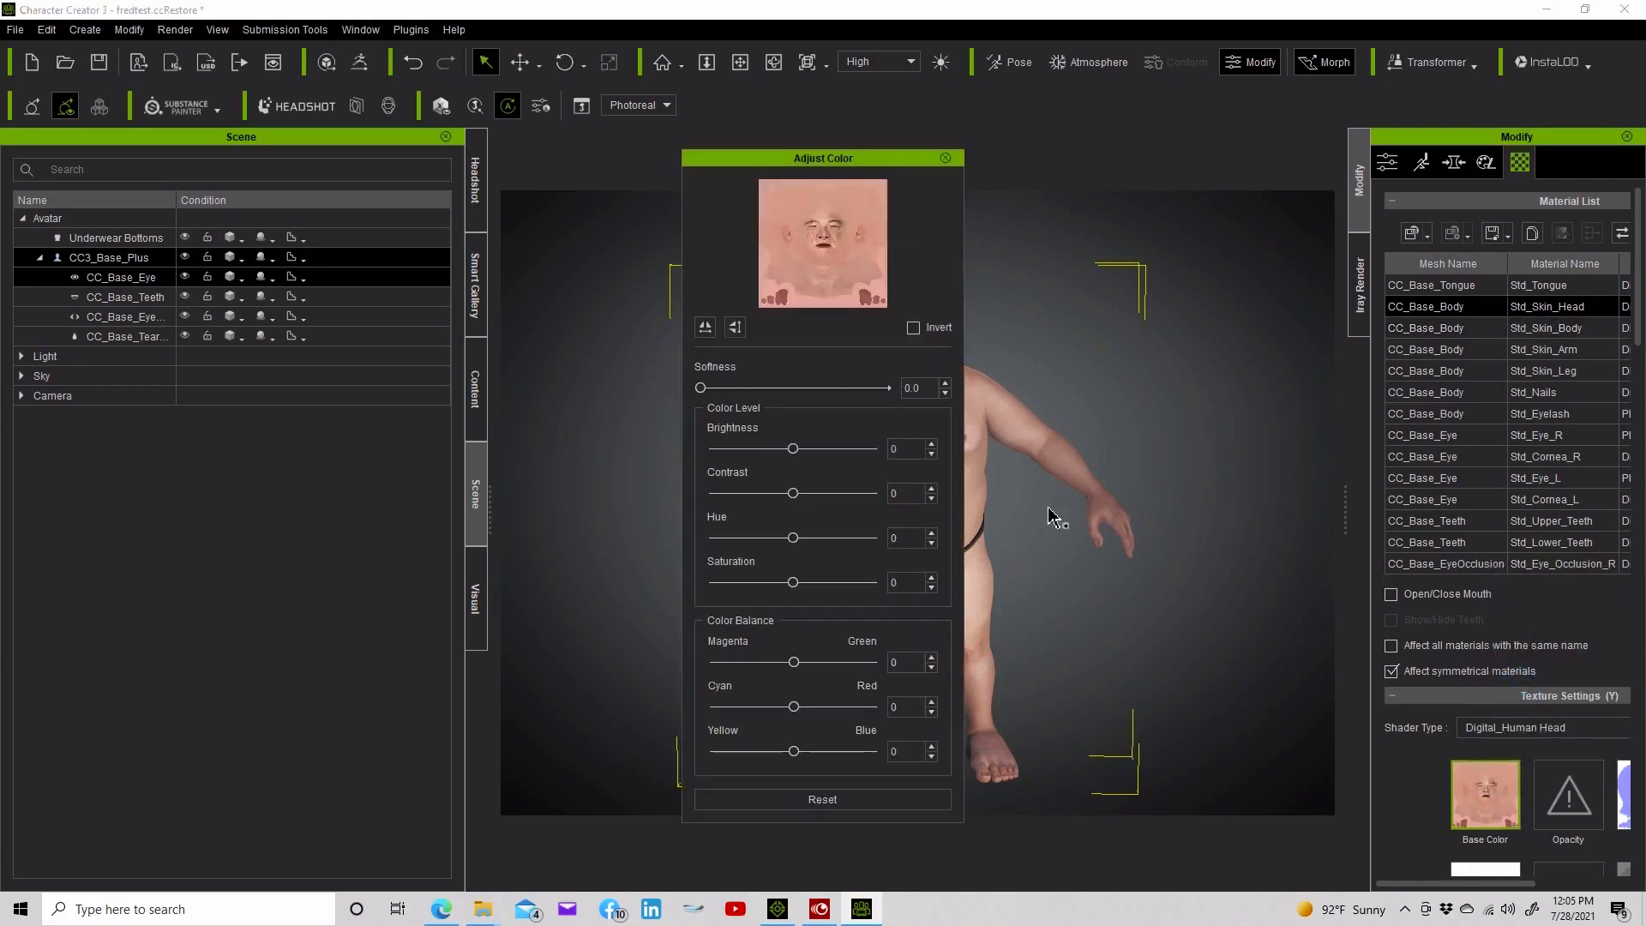
drag(898, 153, 659, 153)
drag(467, 388, 502, 389)
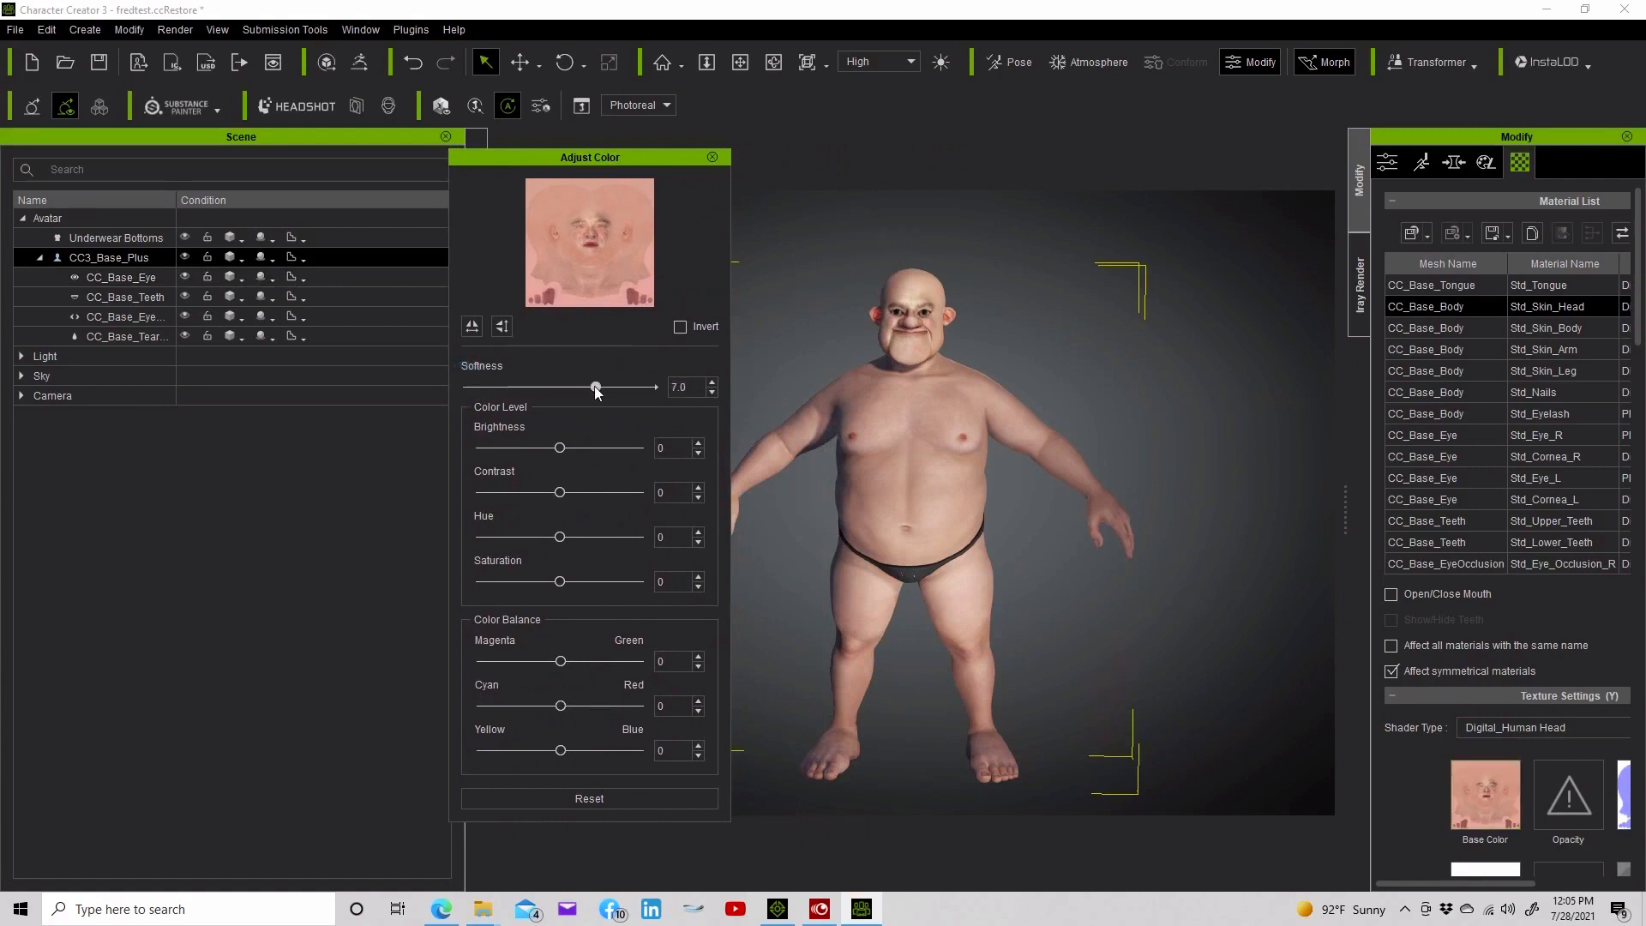
drag(644, 389, 651, 388)
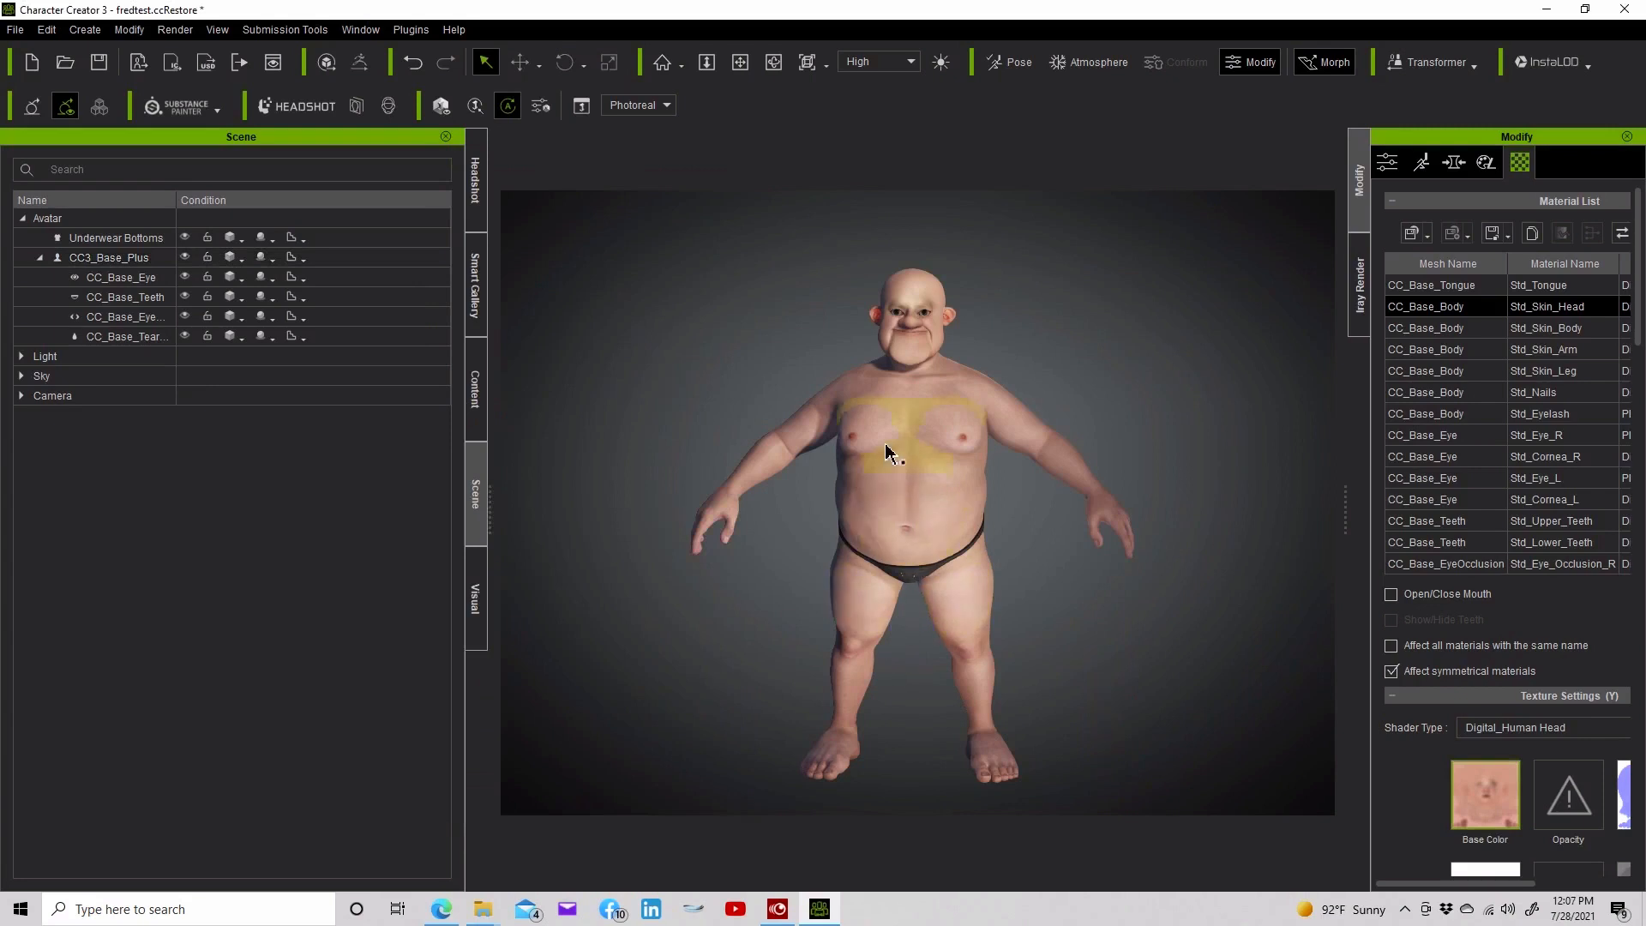
Select the Std_Skin_Arm and Std_Skin_Leg materials together and raise the Softness of their base color textures
click(1544, 350)
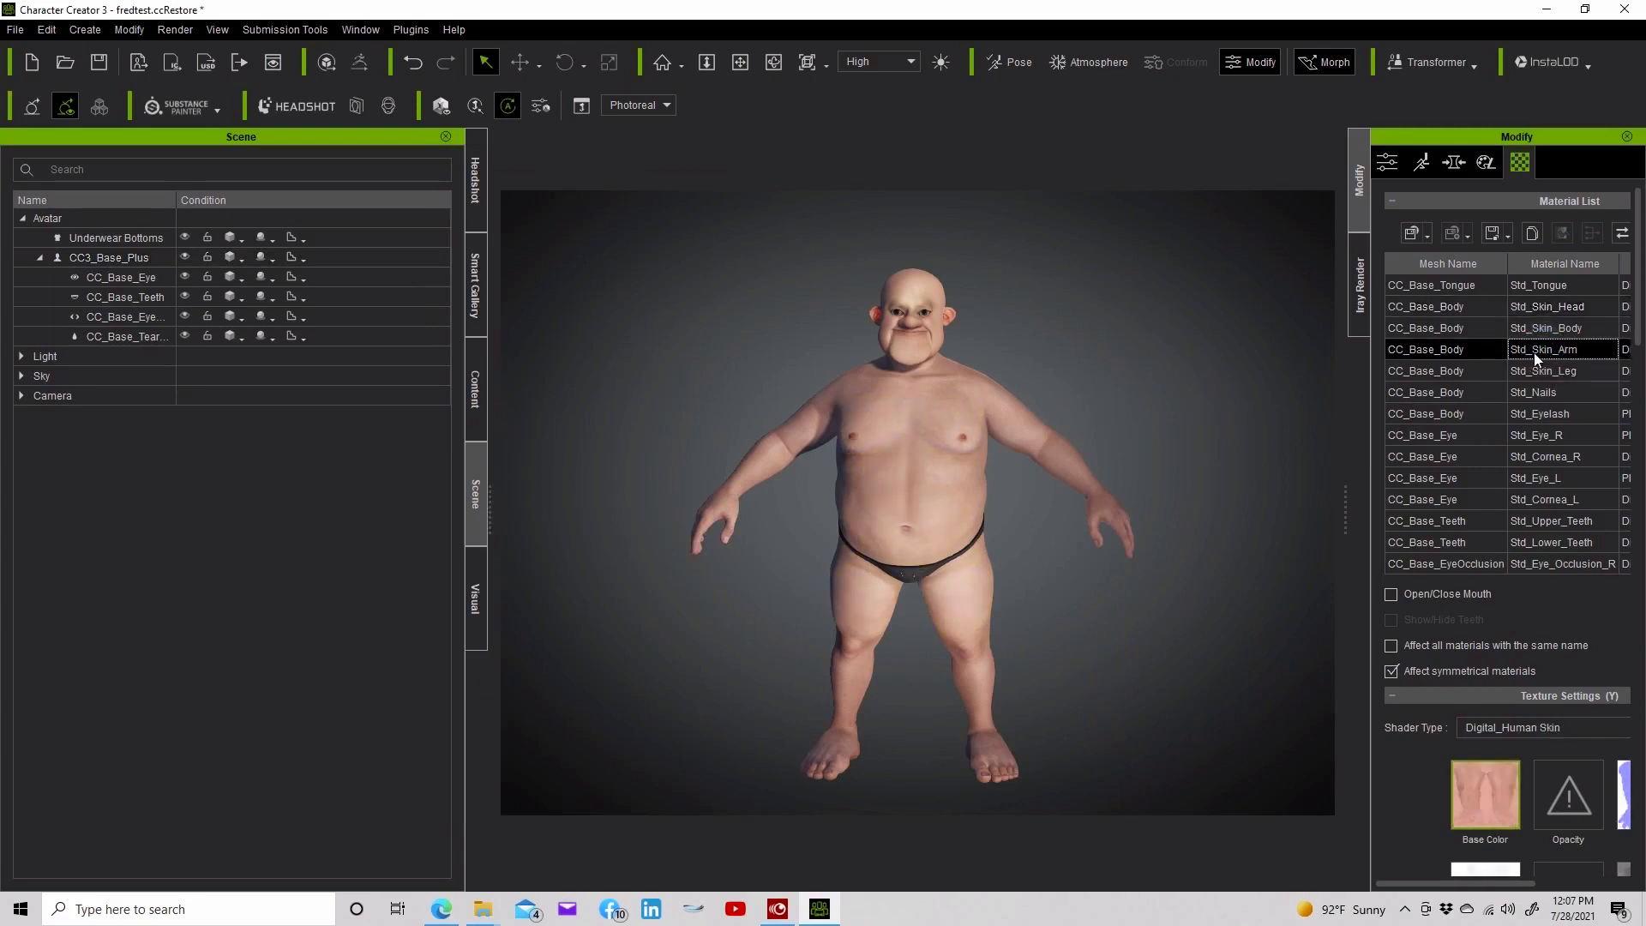
ctrl+click(1541, 372)
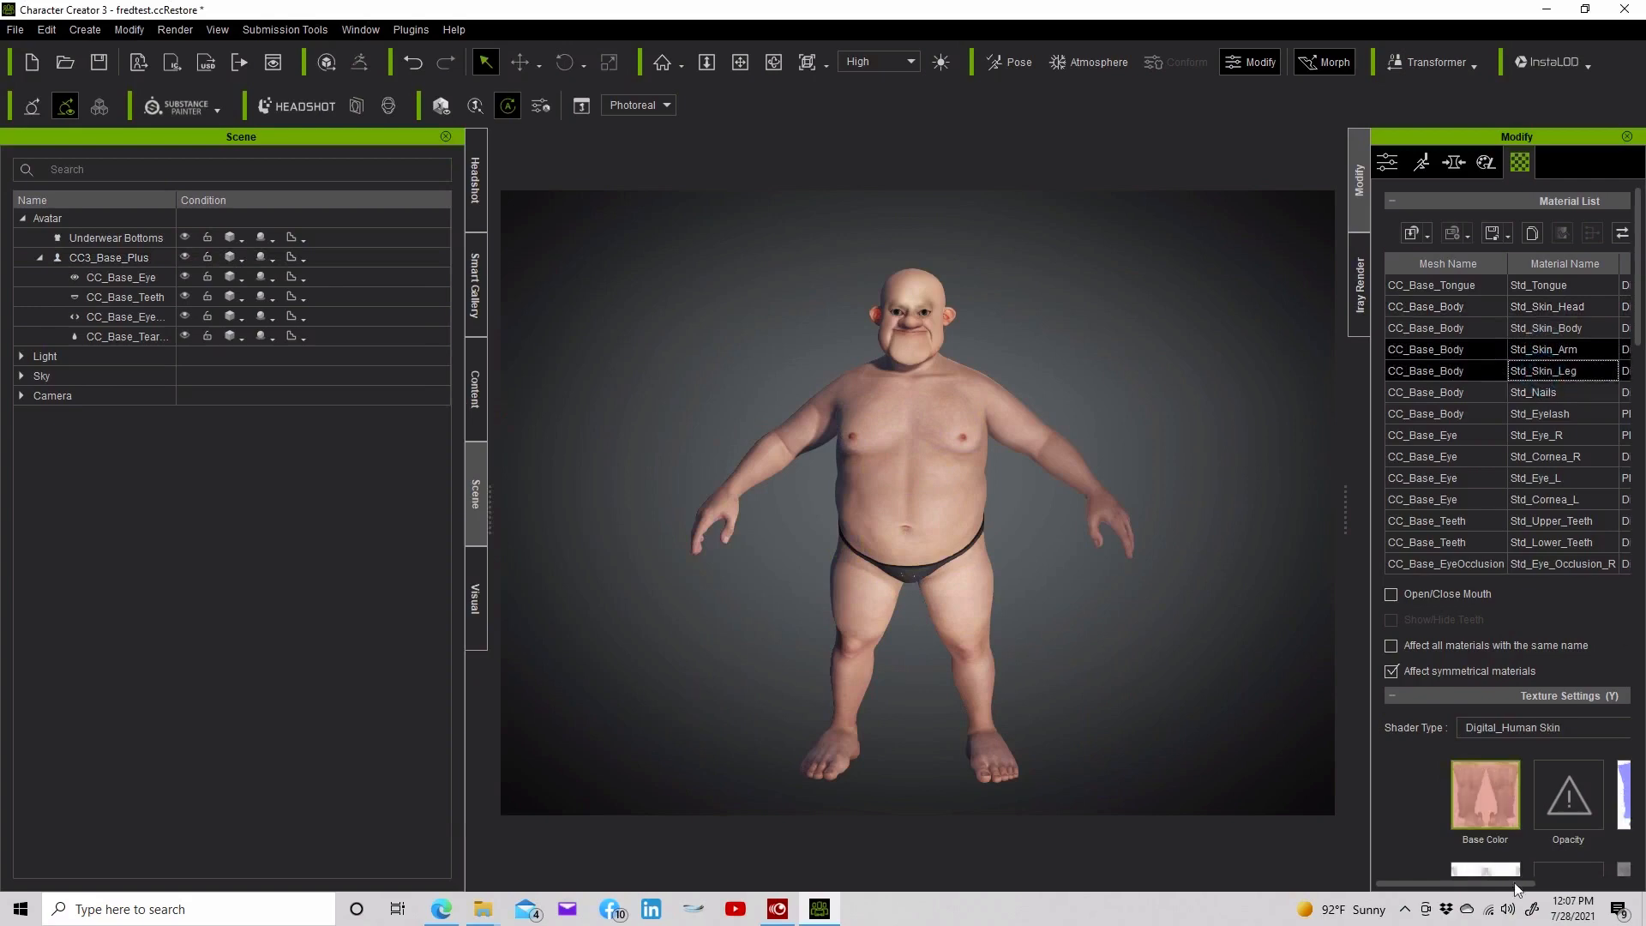
right_click(1494, 795)
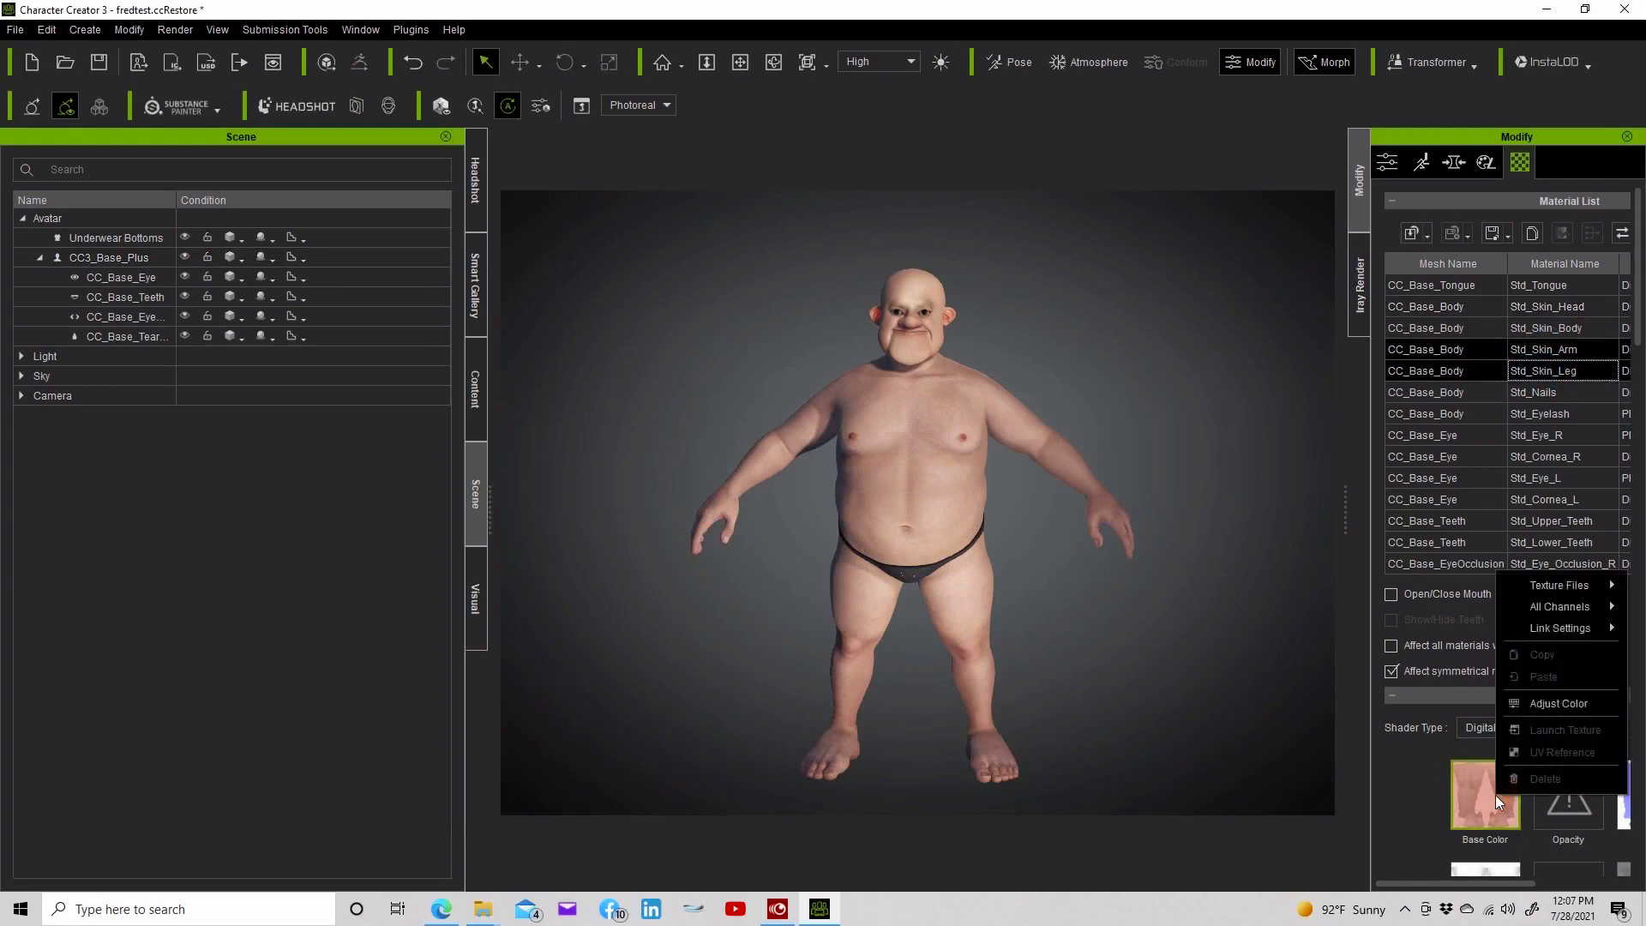
click(1522, 700)
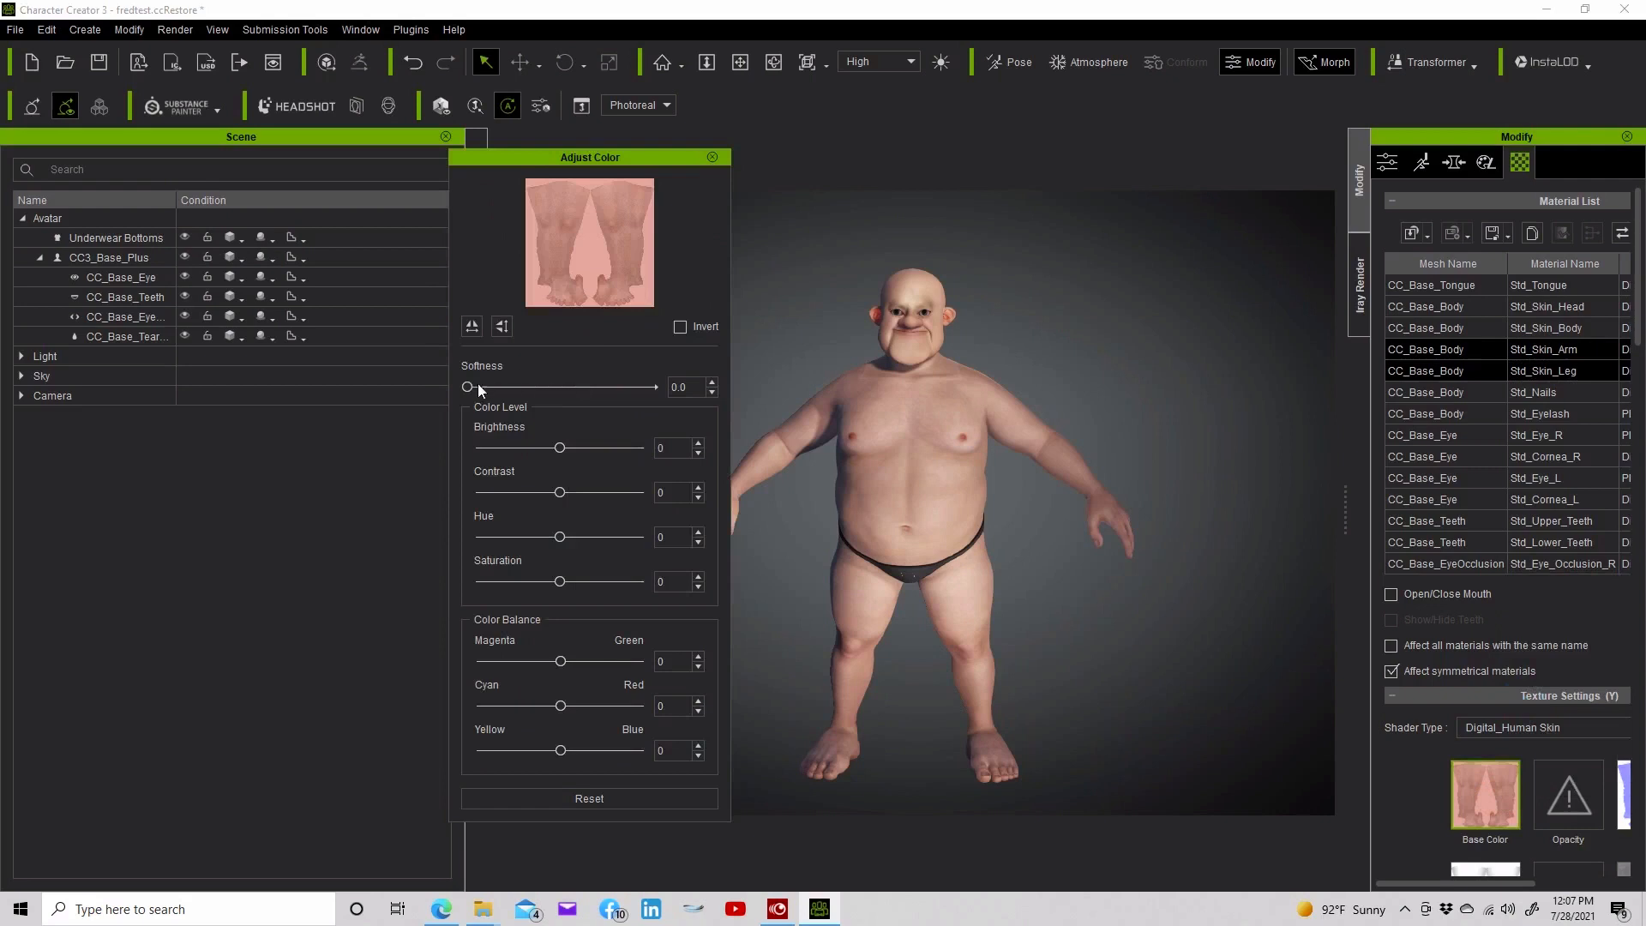
drag(468, 386, 522, 387)
click(849, 456)
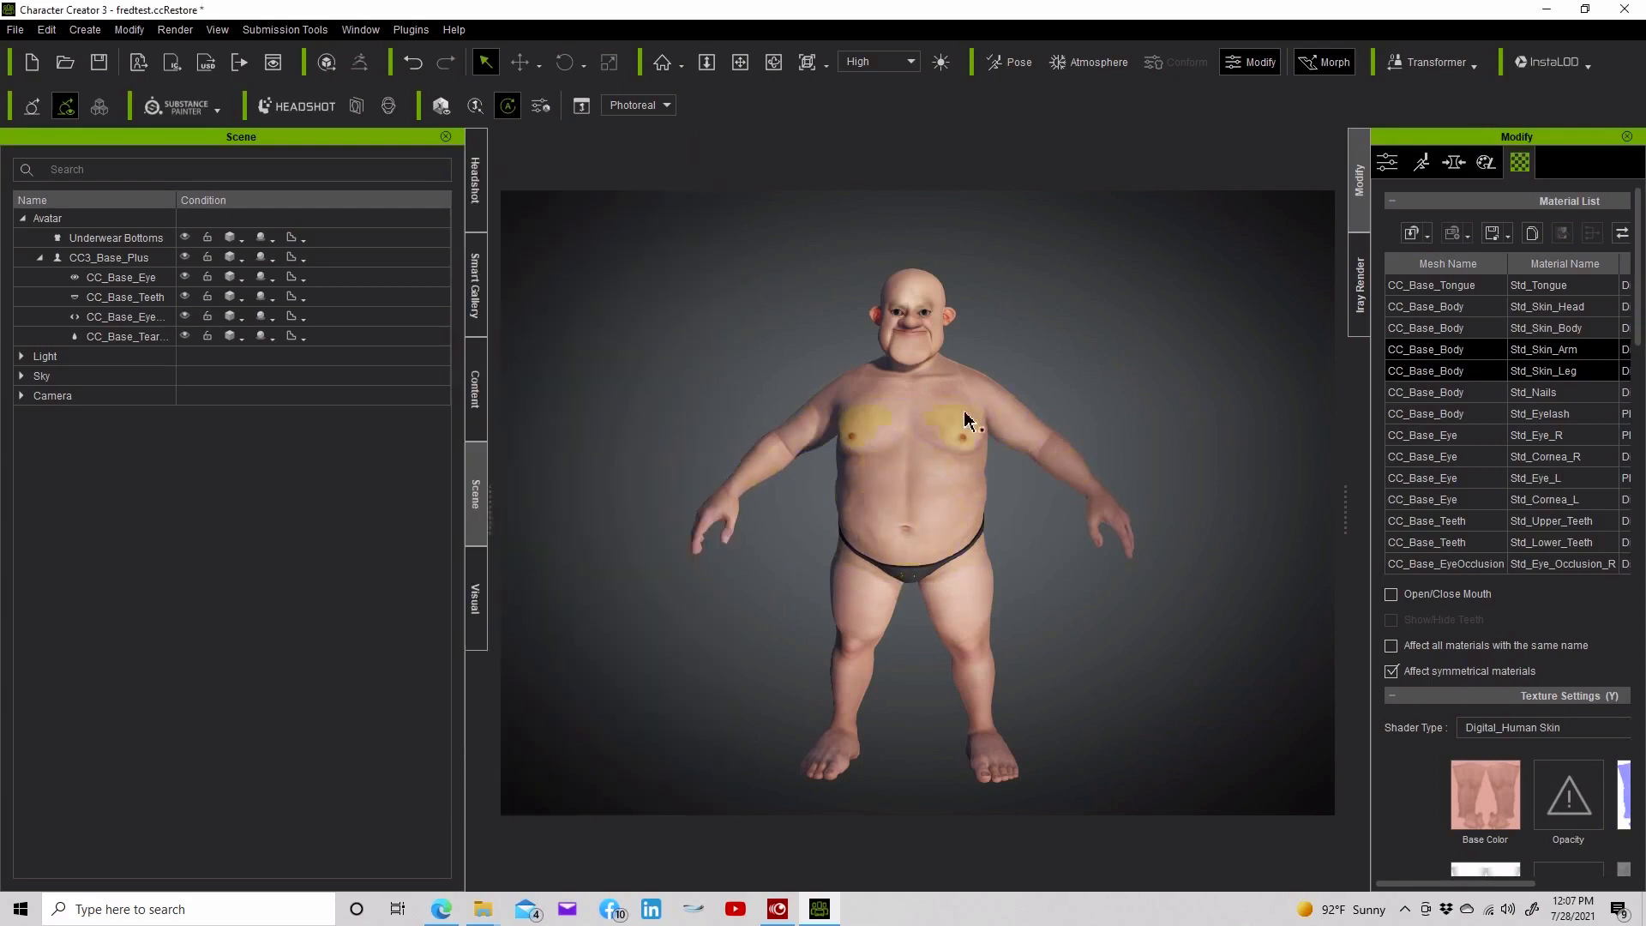
Find the Cartoon Character Designer pack in the Smart Gallery and replace the character's teeth with Cartoon Teeth
scroll(943, 415, up, 3)
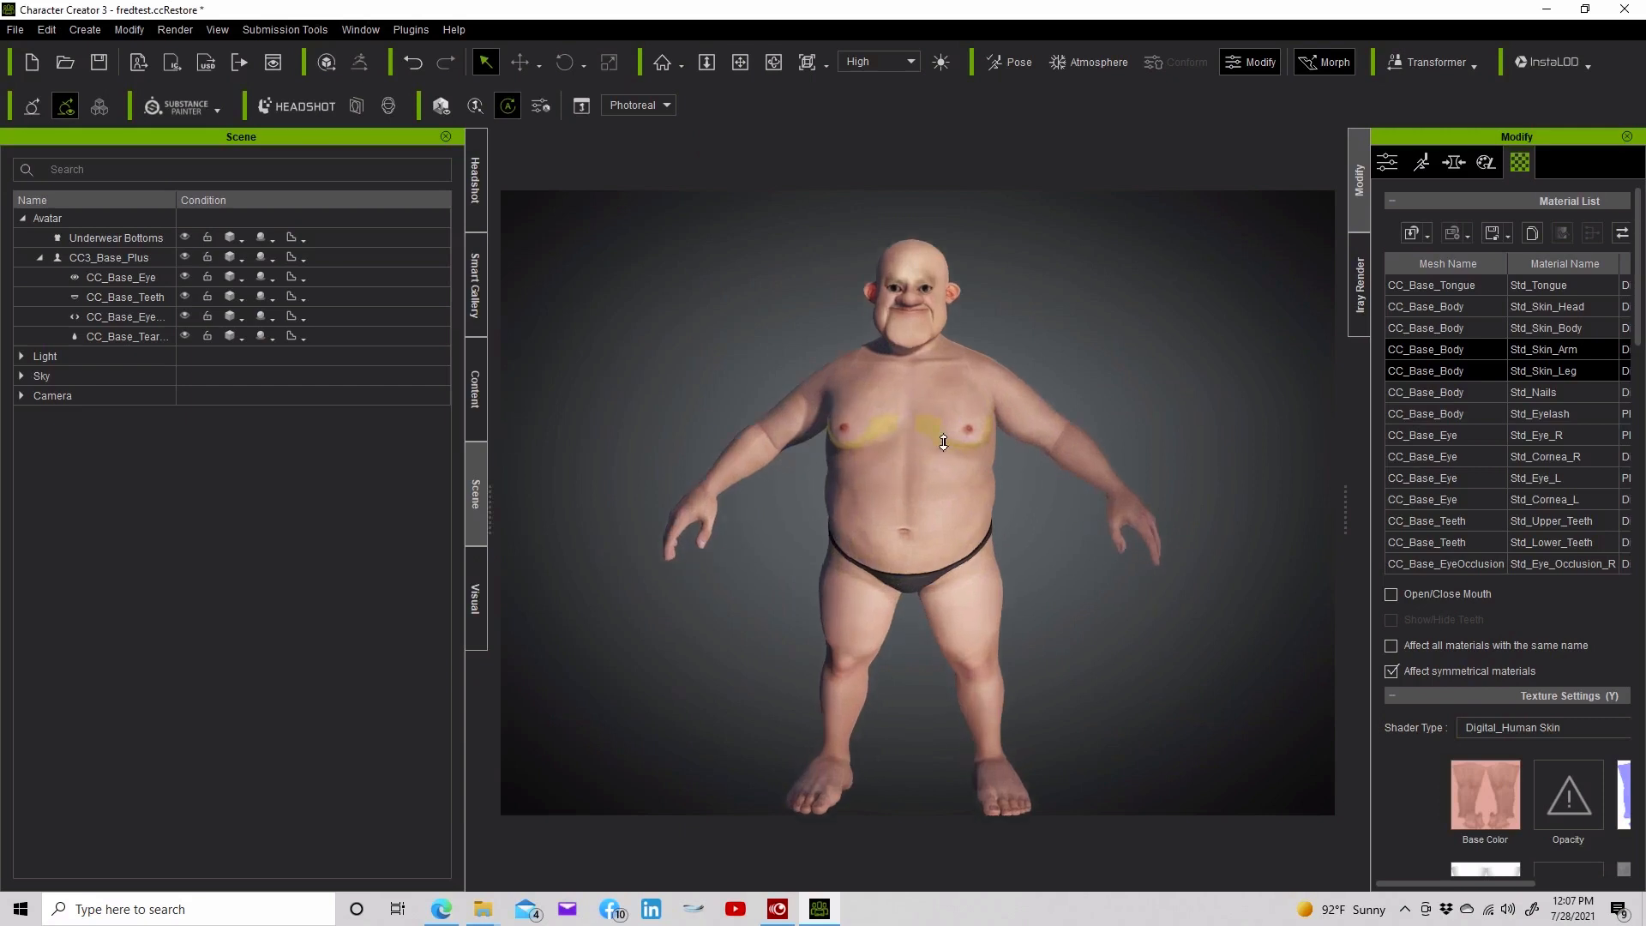
click(476, 310)
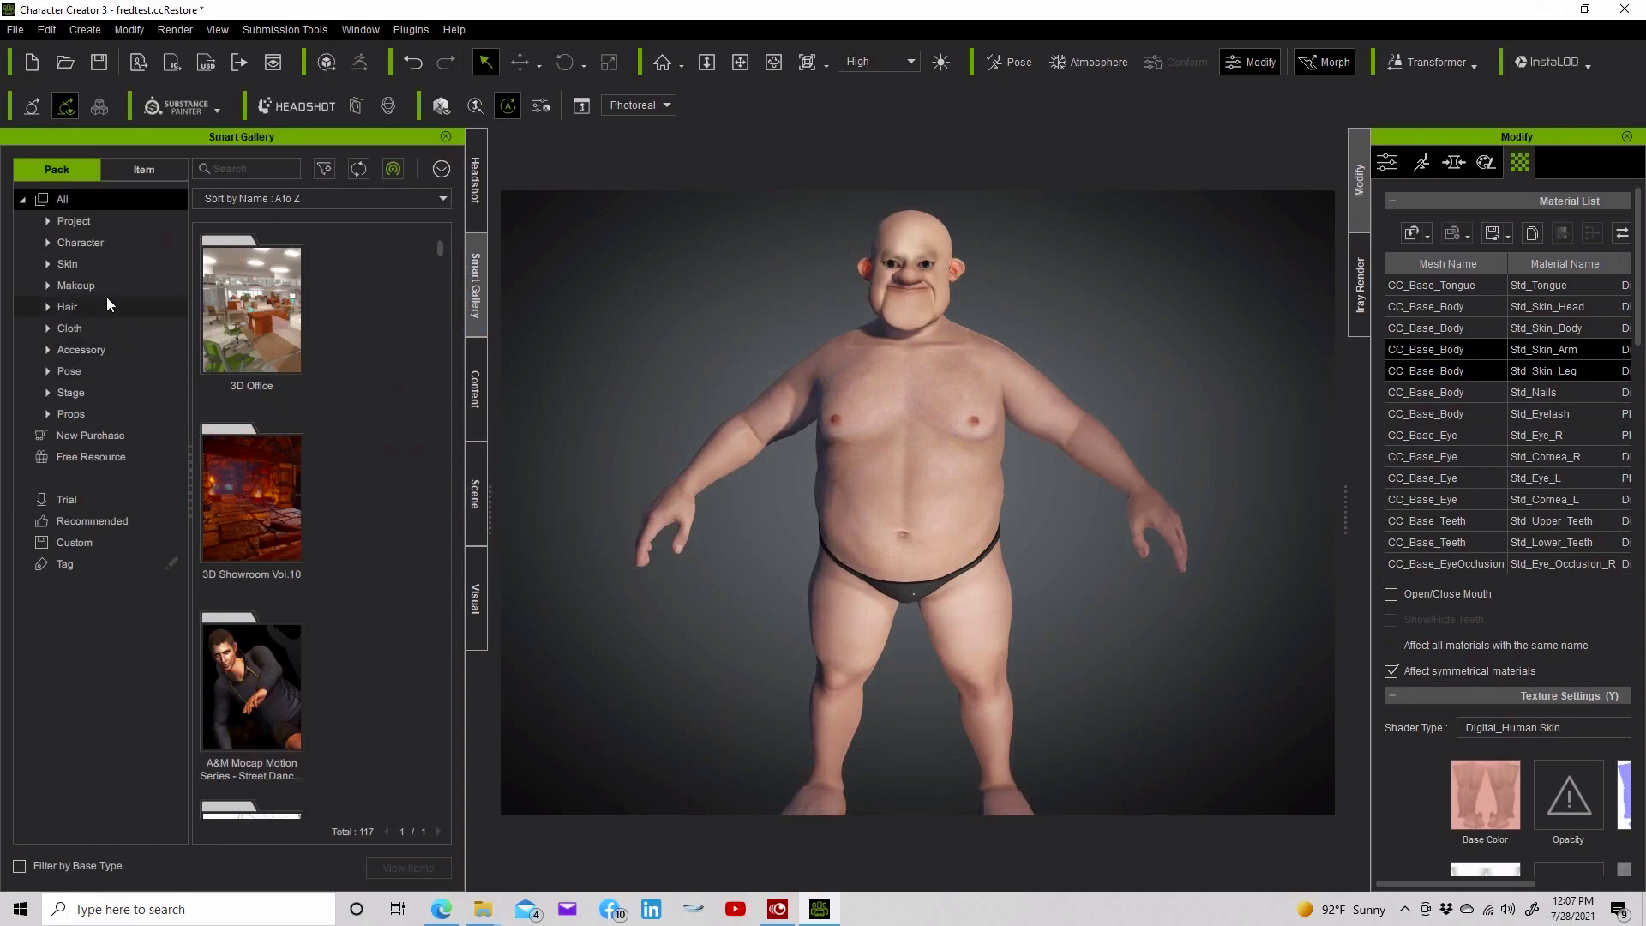
scroll(434, 358, down, 4)
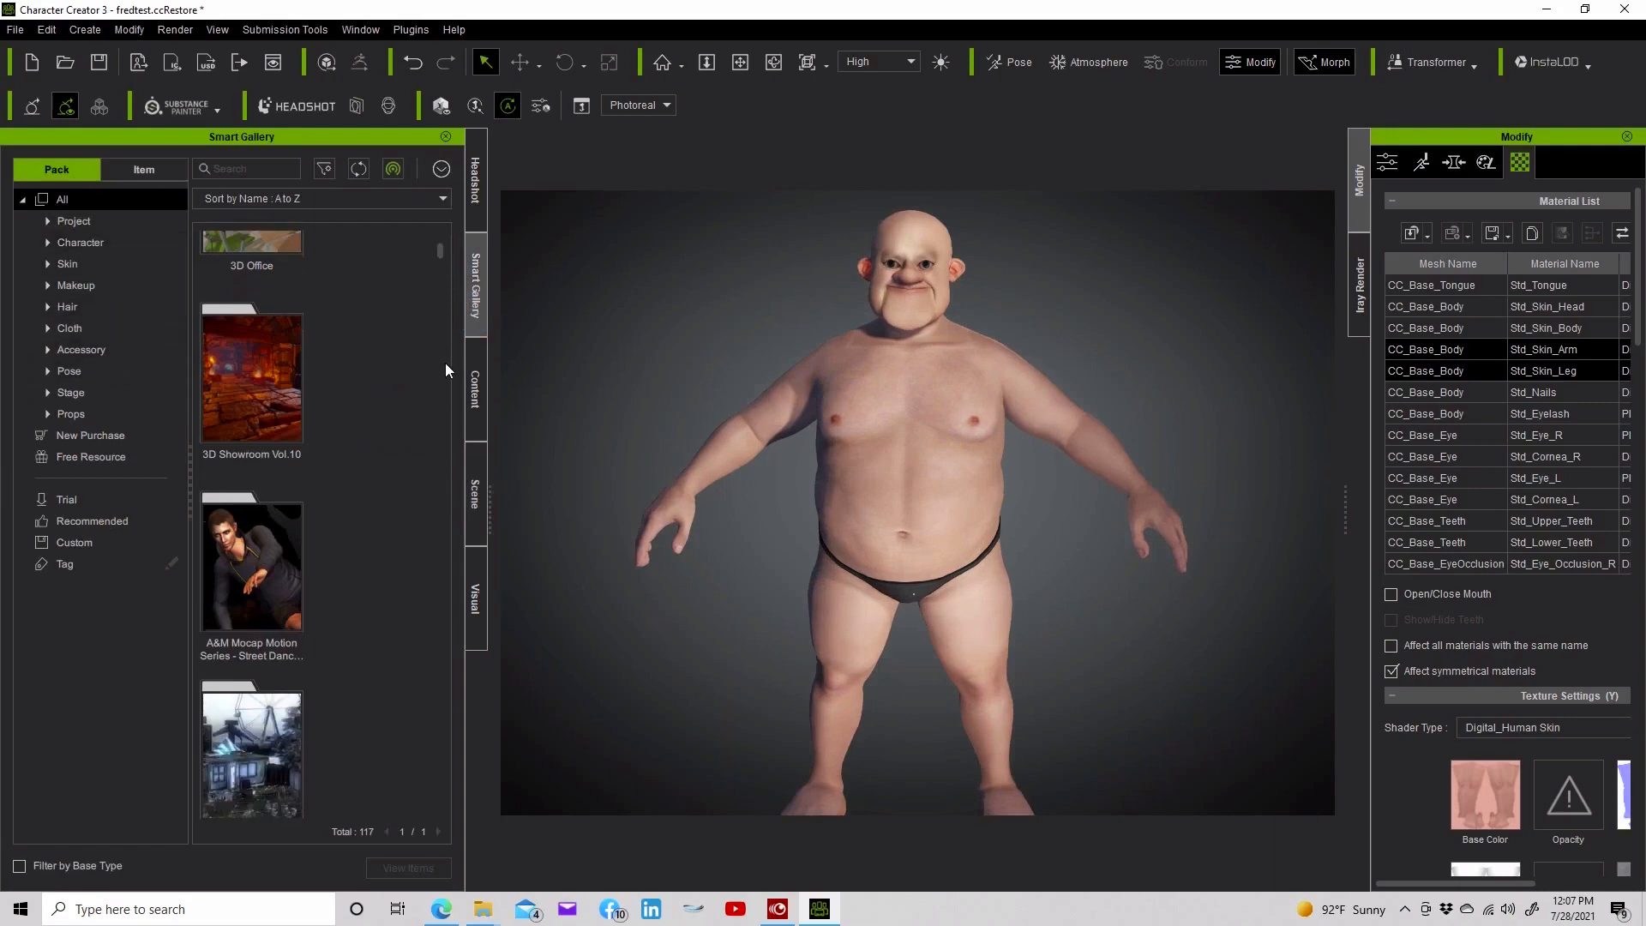
scroll(393, 533, down, 1)
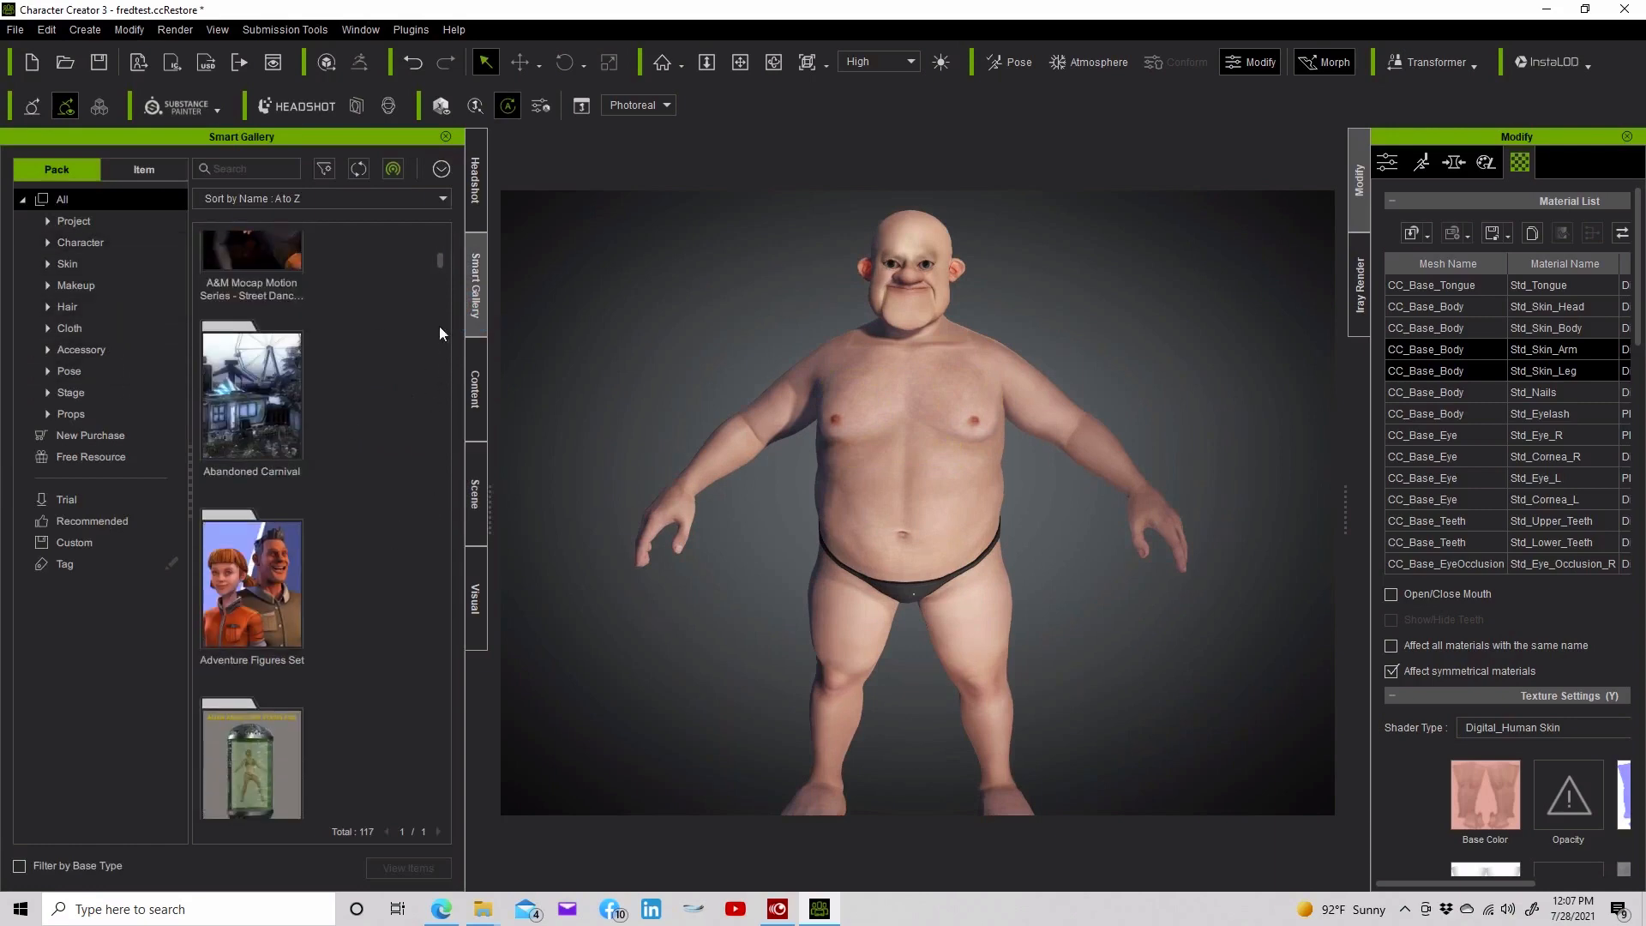
drag(439, 263, 437, 301)
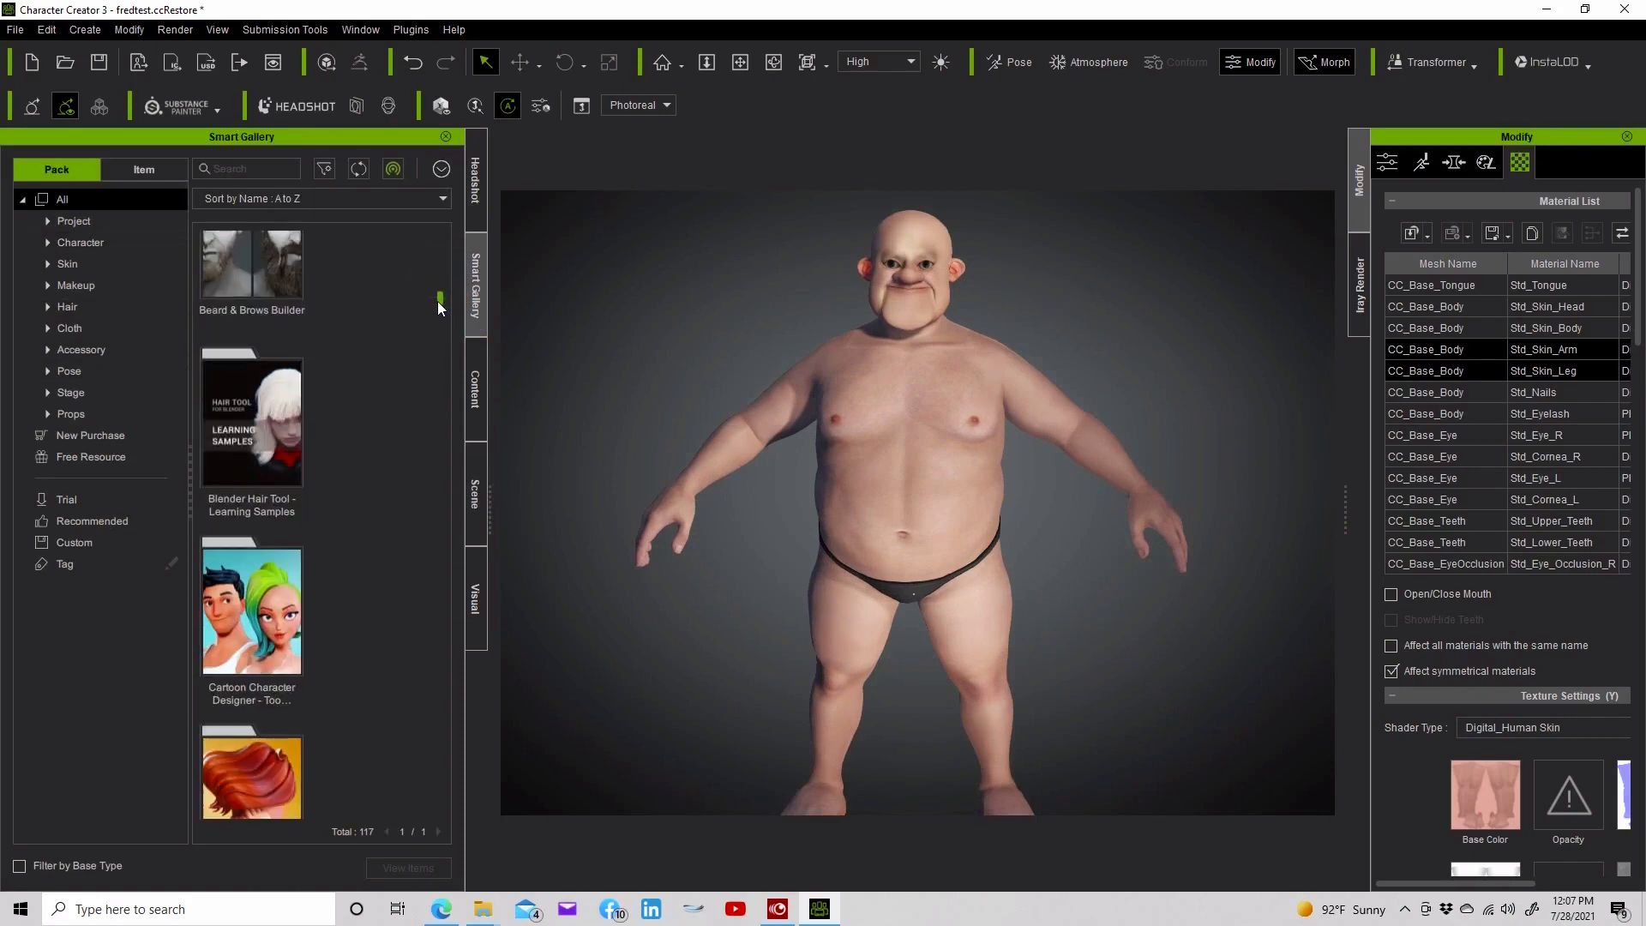
double_click(292, 555)
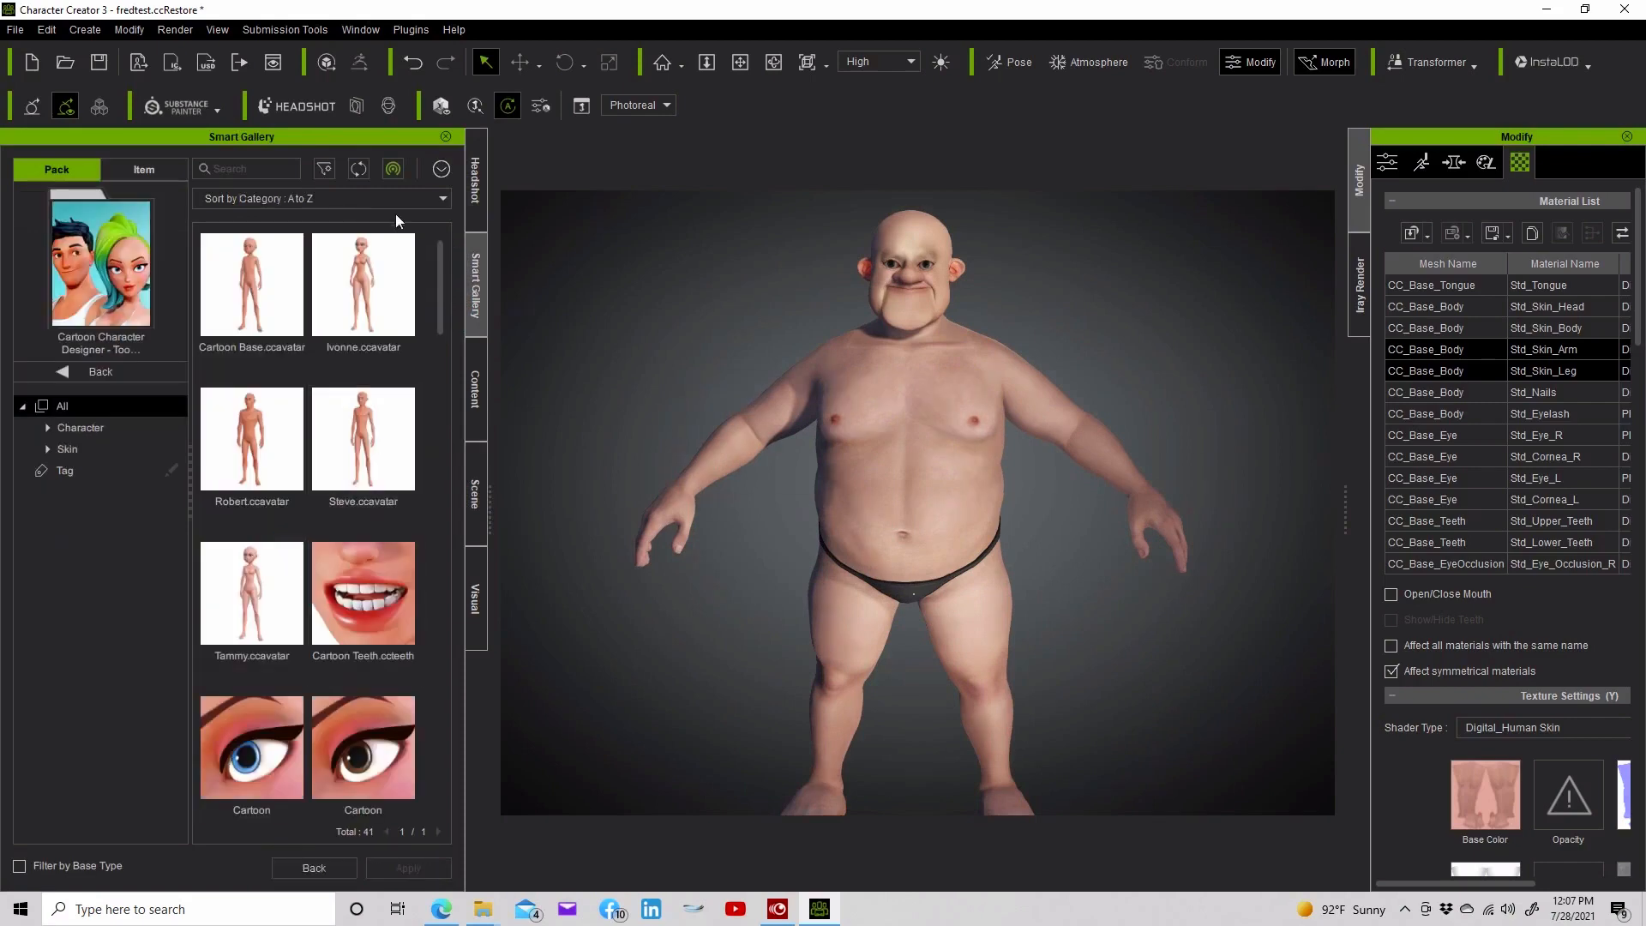
double_click(379, 604)
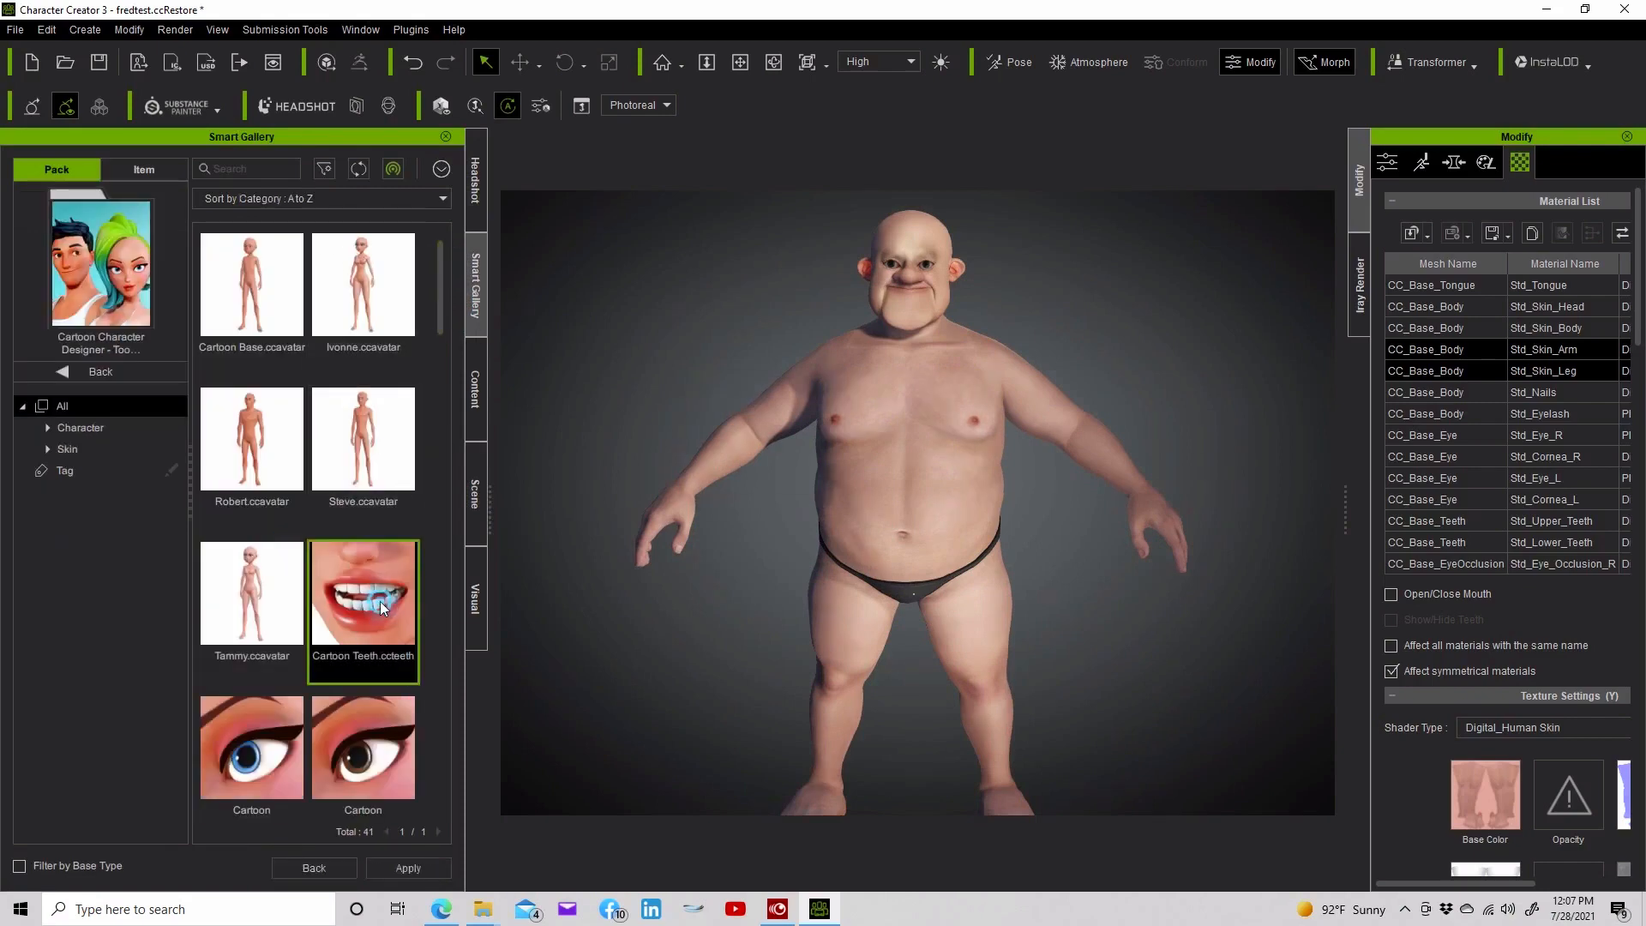
click(682, 502)
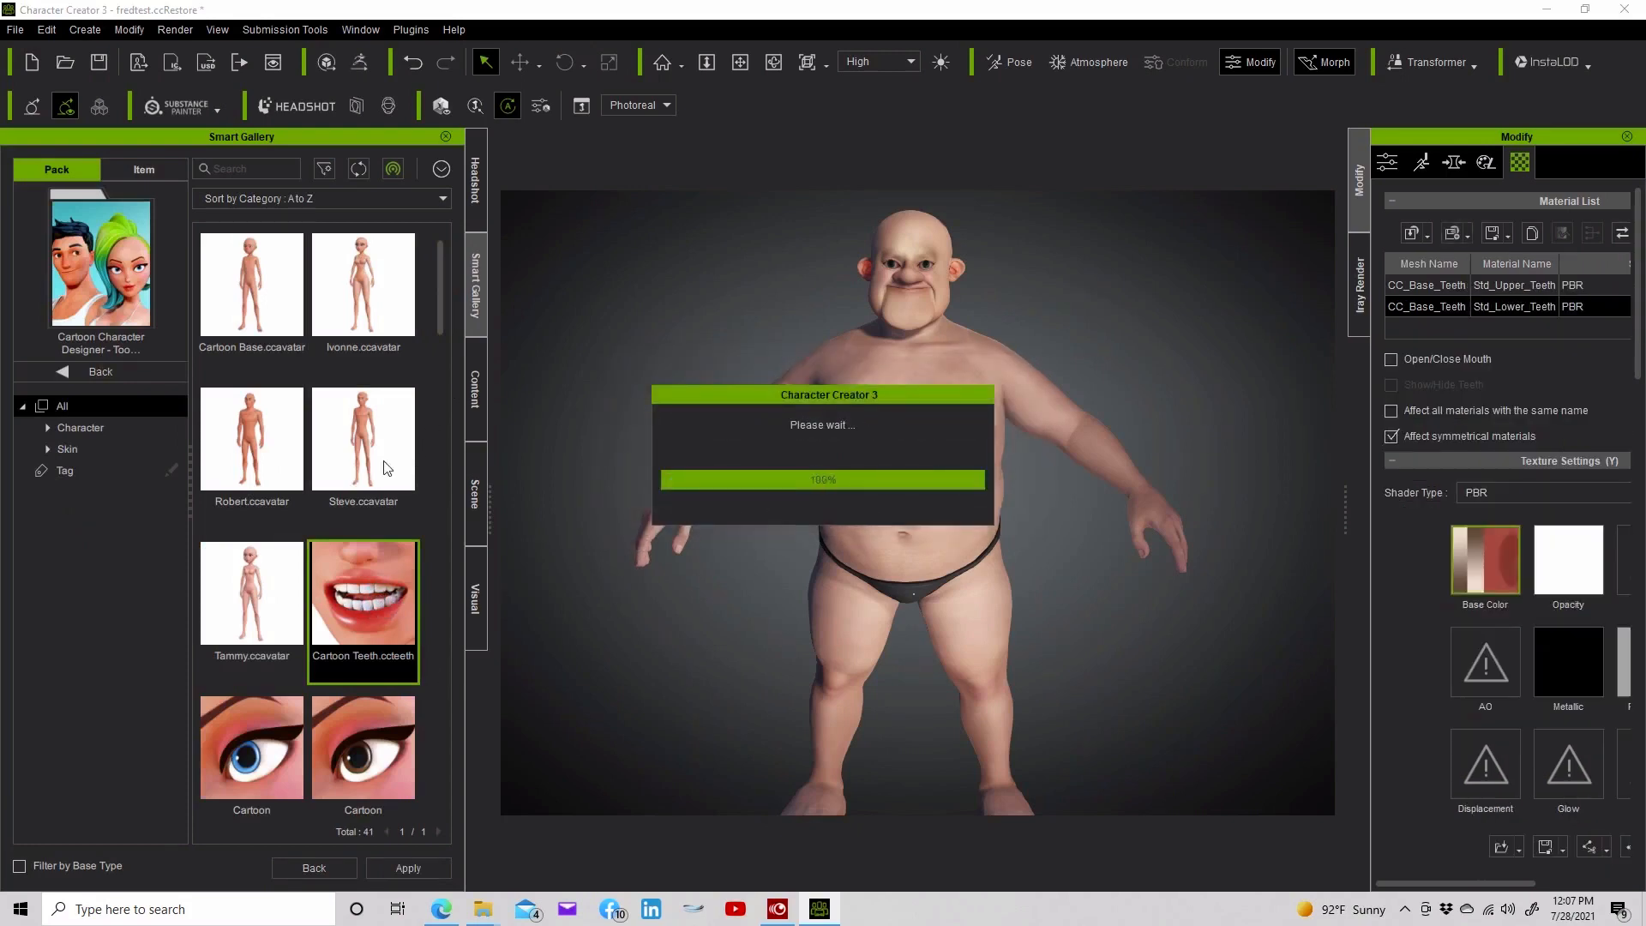
Replace the character's eyes with the Cartoon Eyes_Blue set from the Cartoon Character Designer pack
double_click(243, 754)
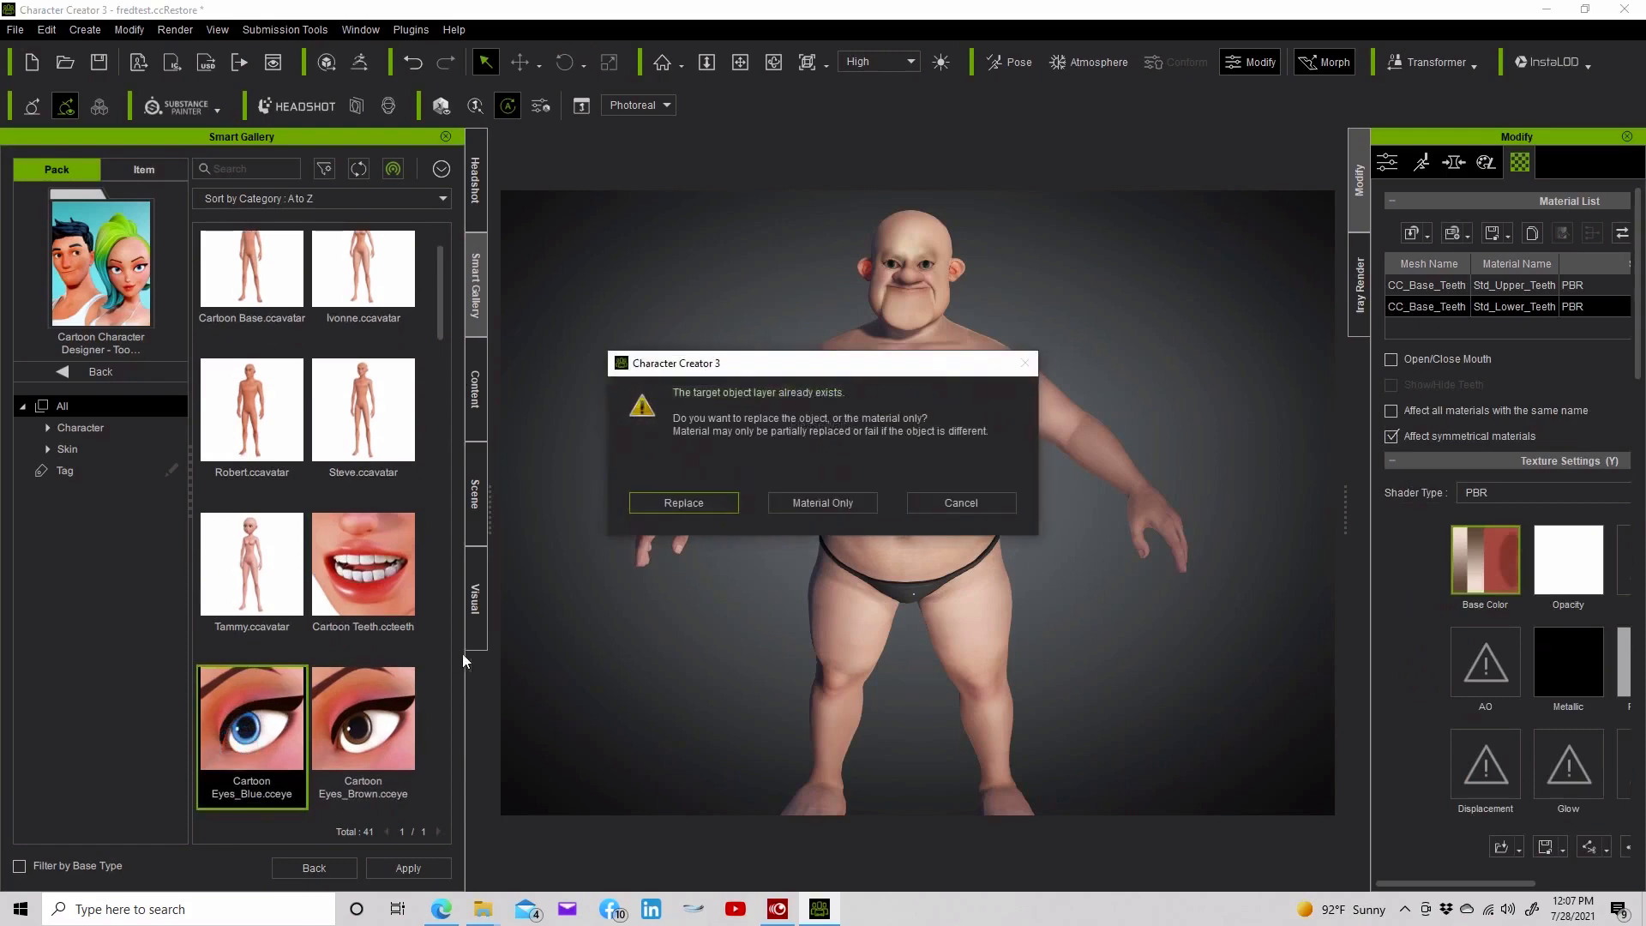
click(681, 501)
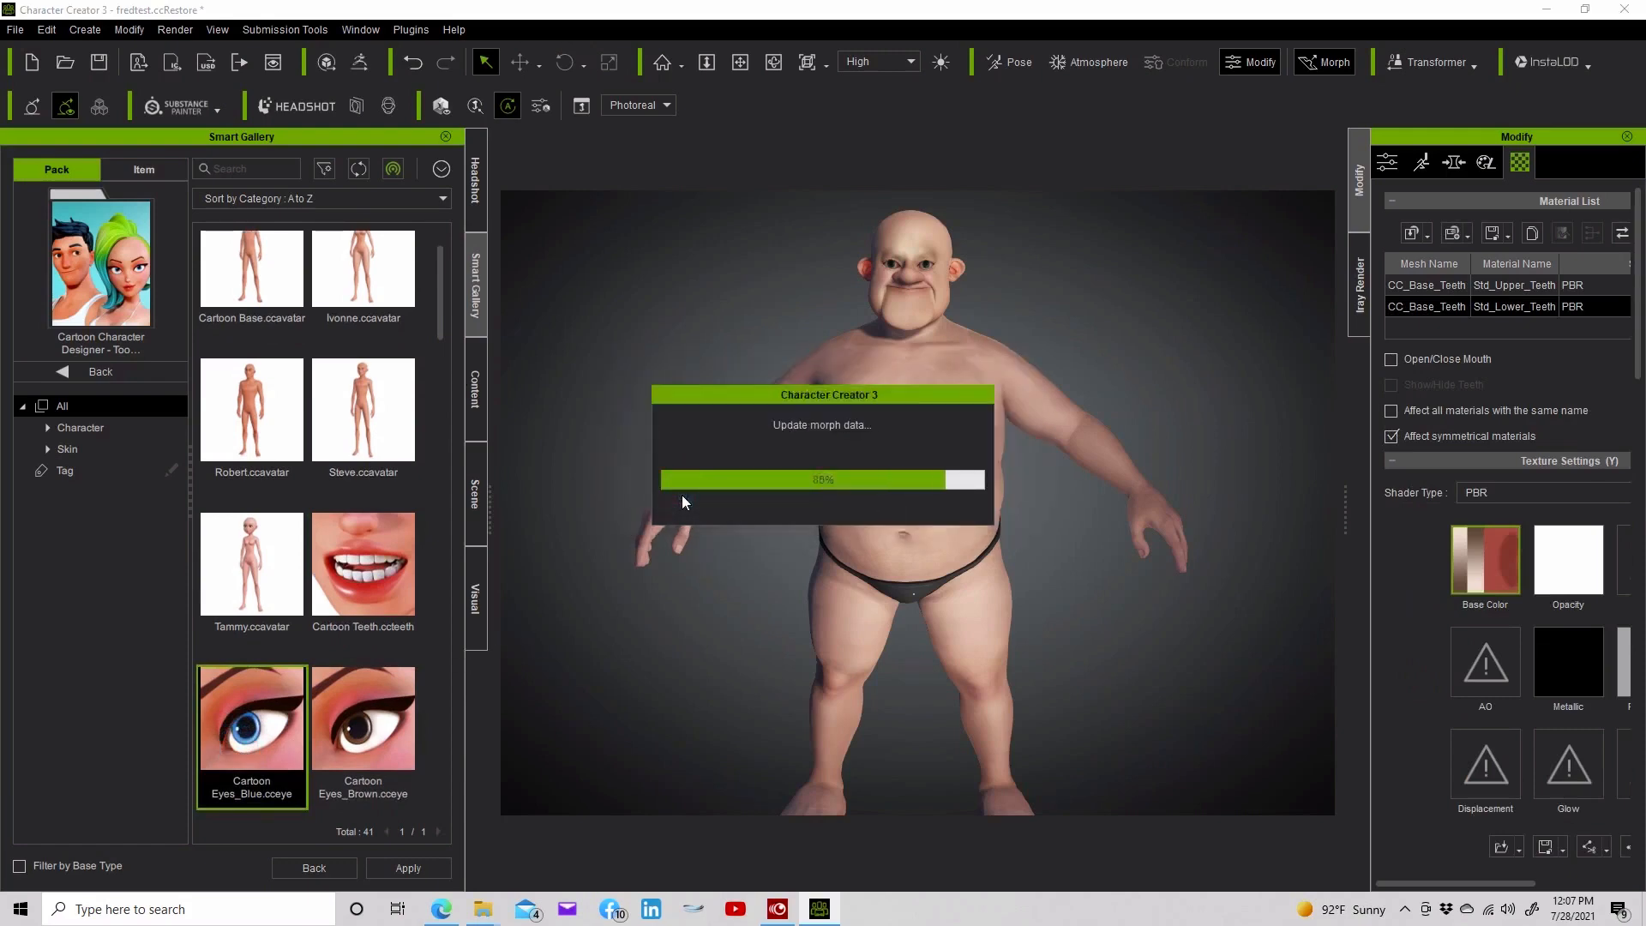
click(749, 319)
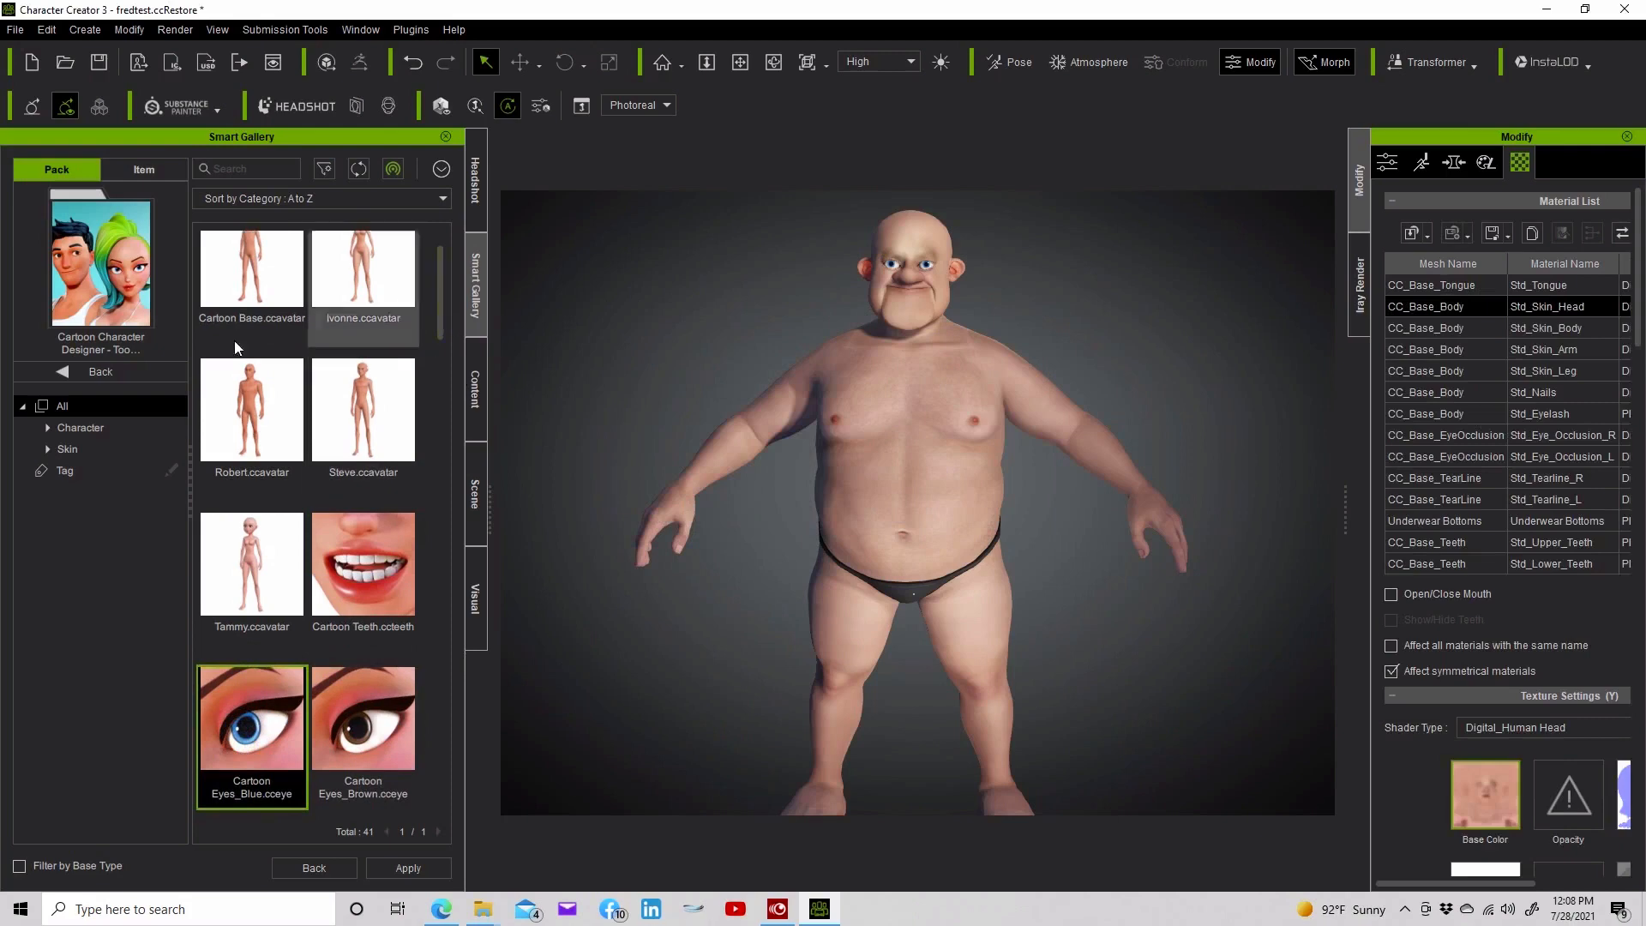
Find the Adventure Figures Set among the Smart Gallery's hair packs and apply Hair Manny to the character
click(61, 371)
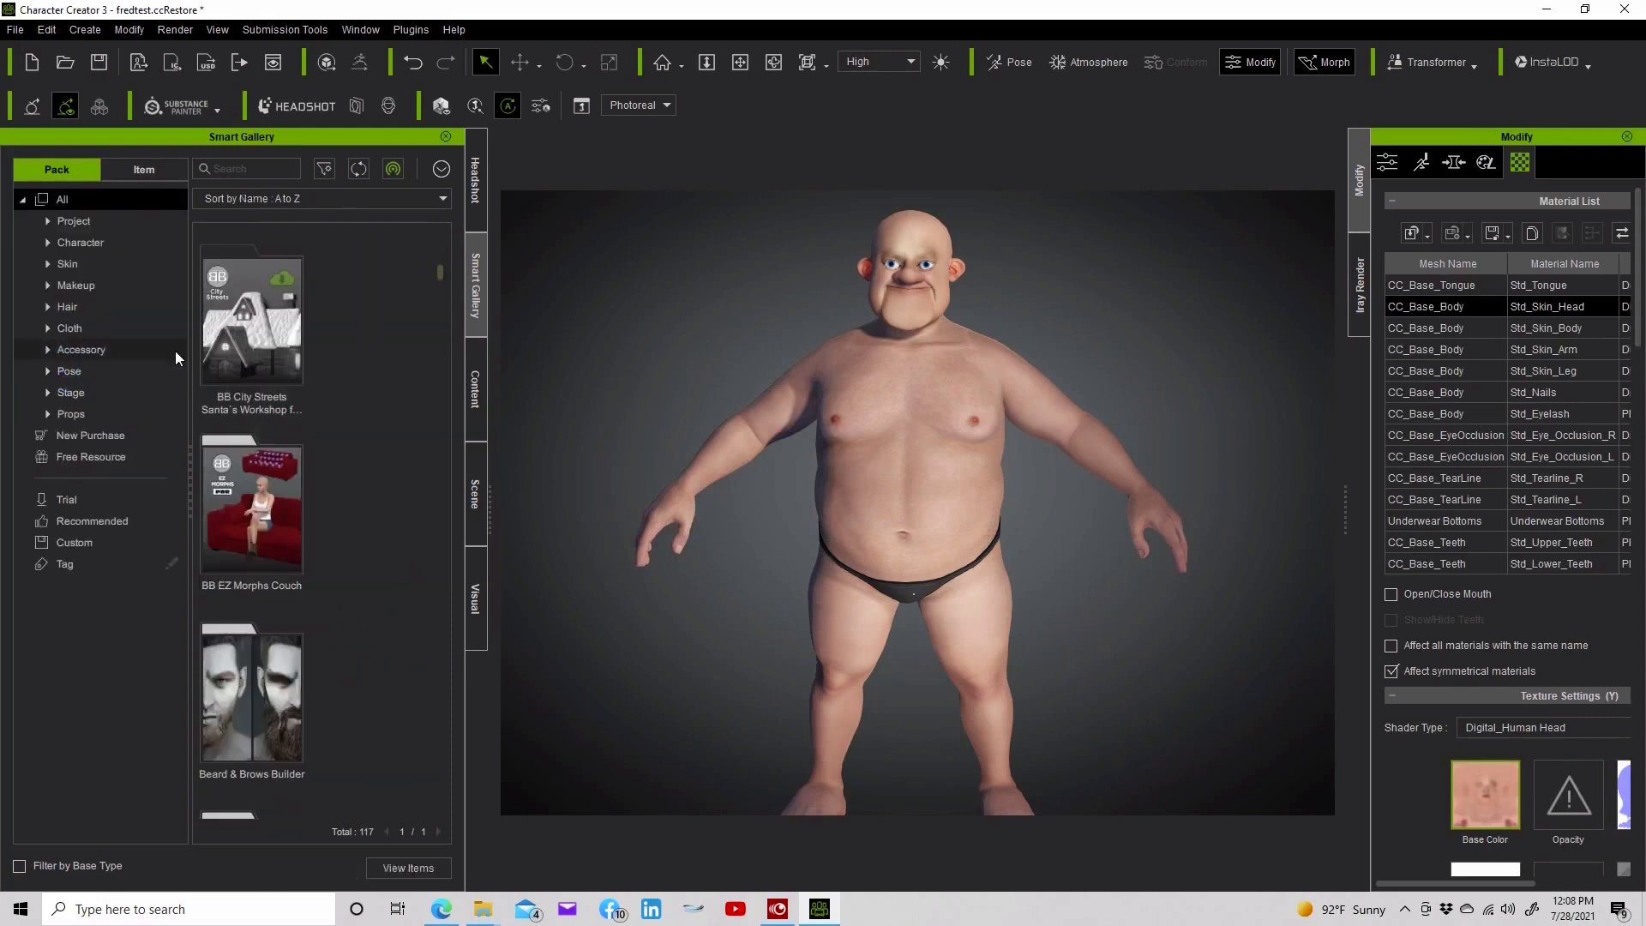
click(141, 306)
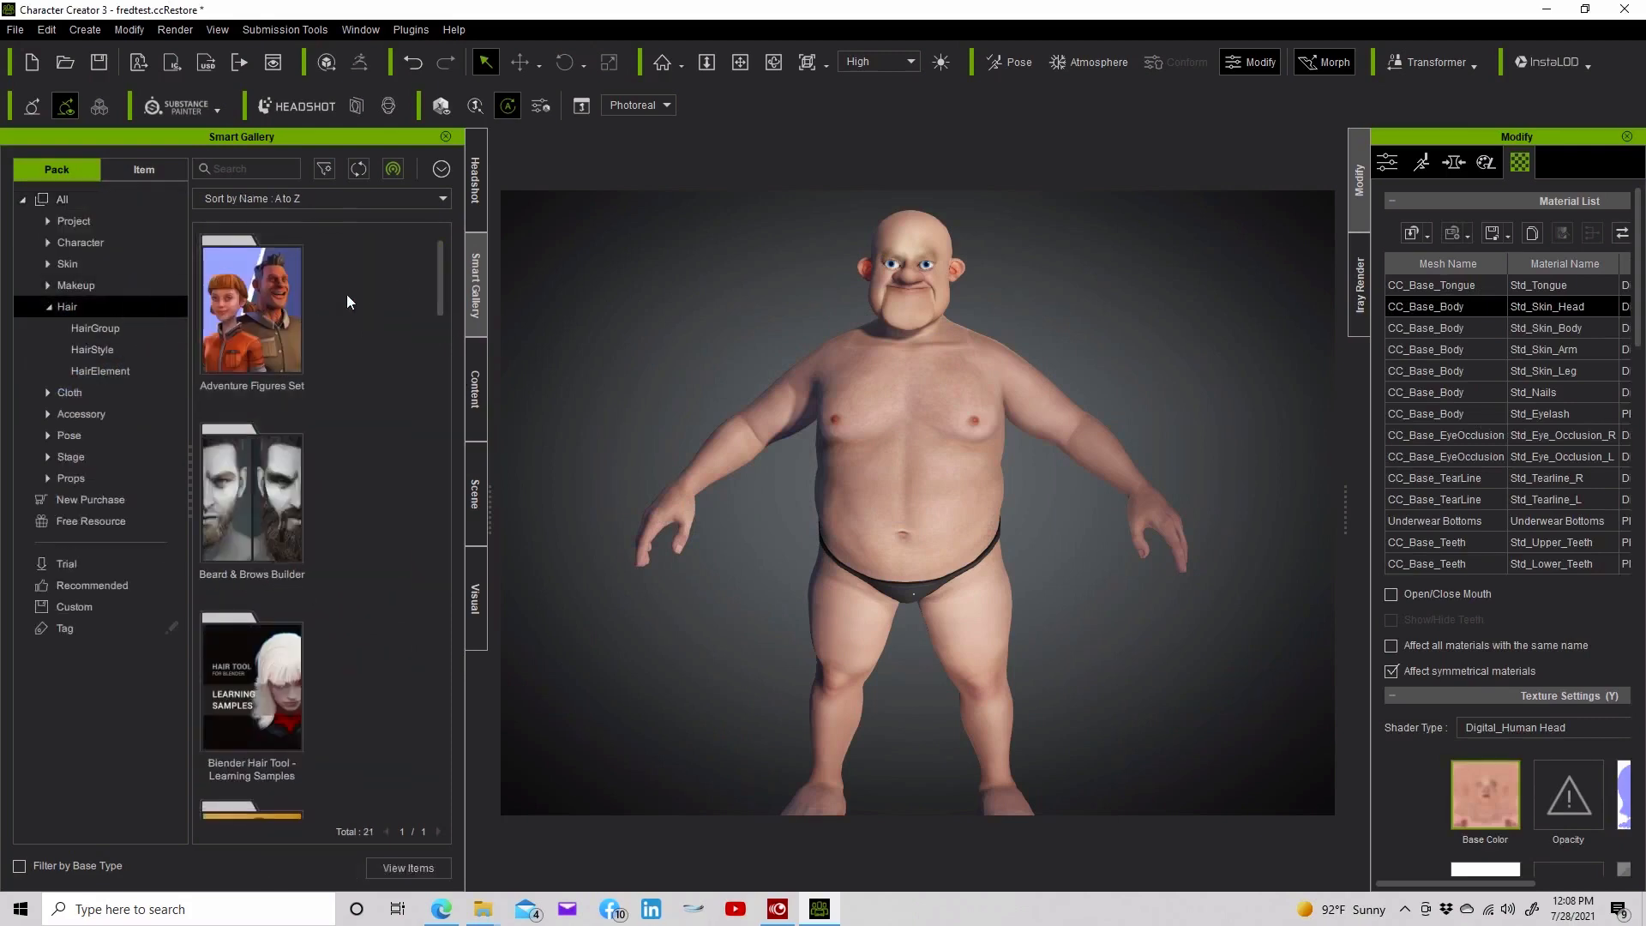
click(232, 291)
double_click(233, 290)
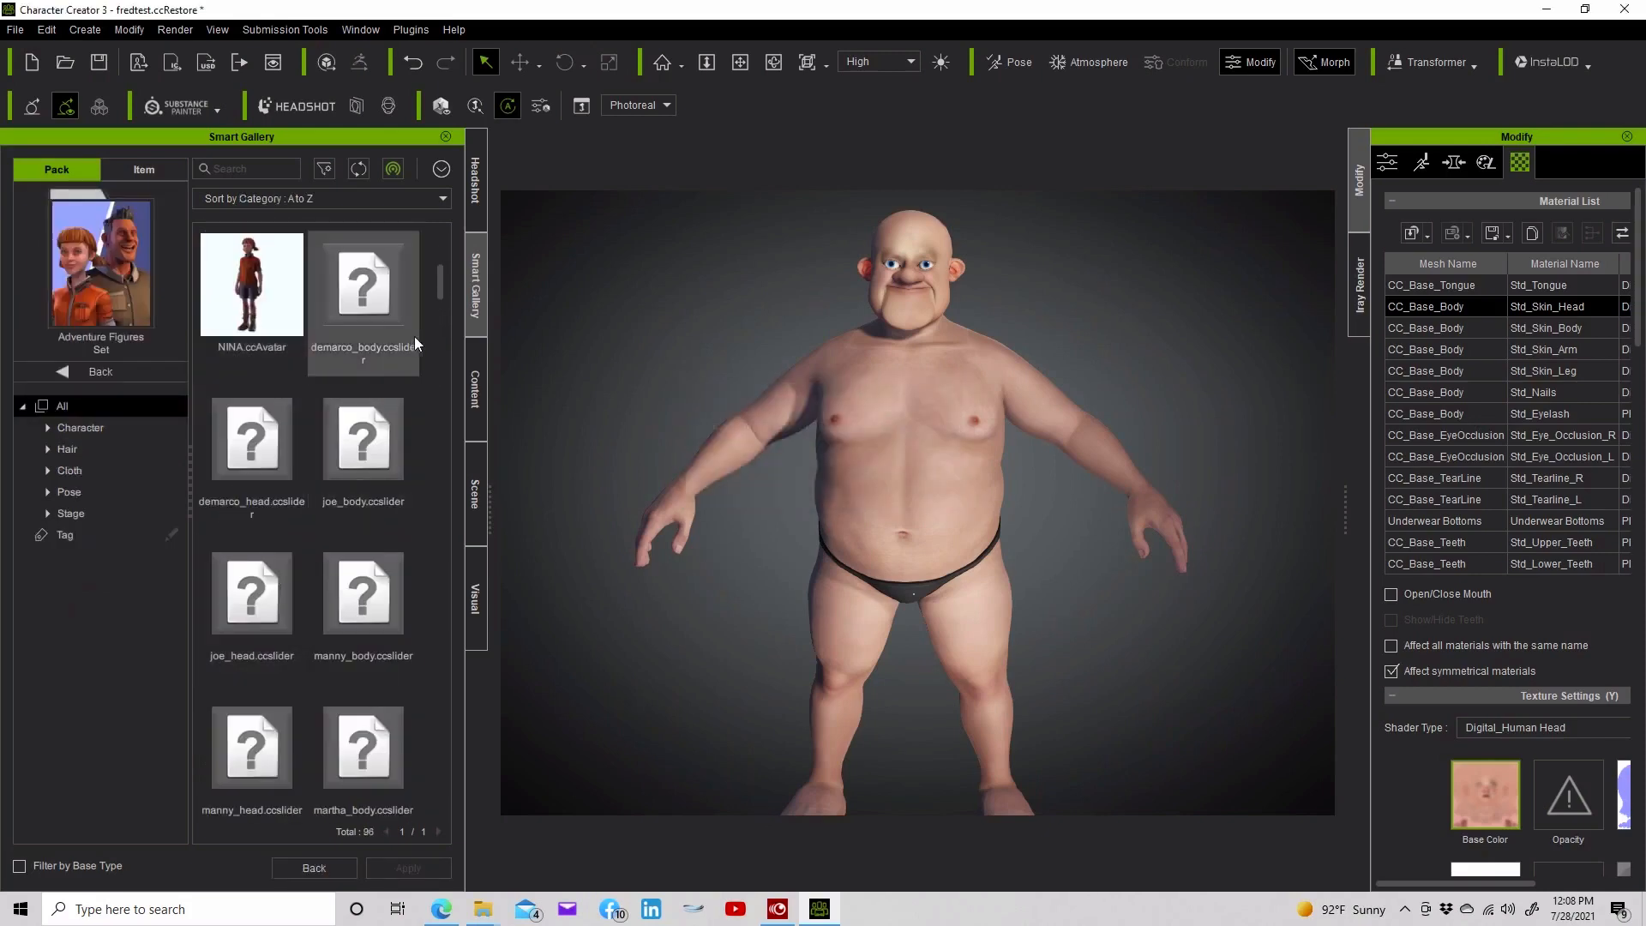
drag(441, 281, 439, 378)
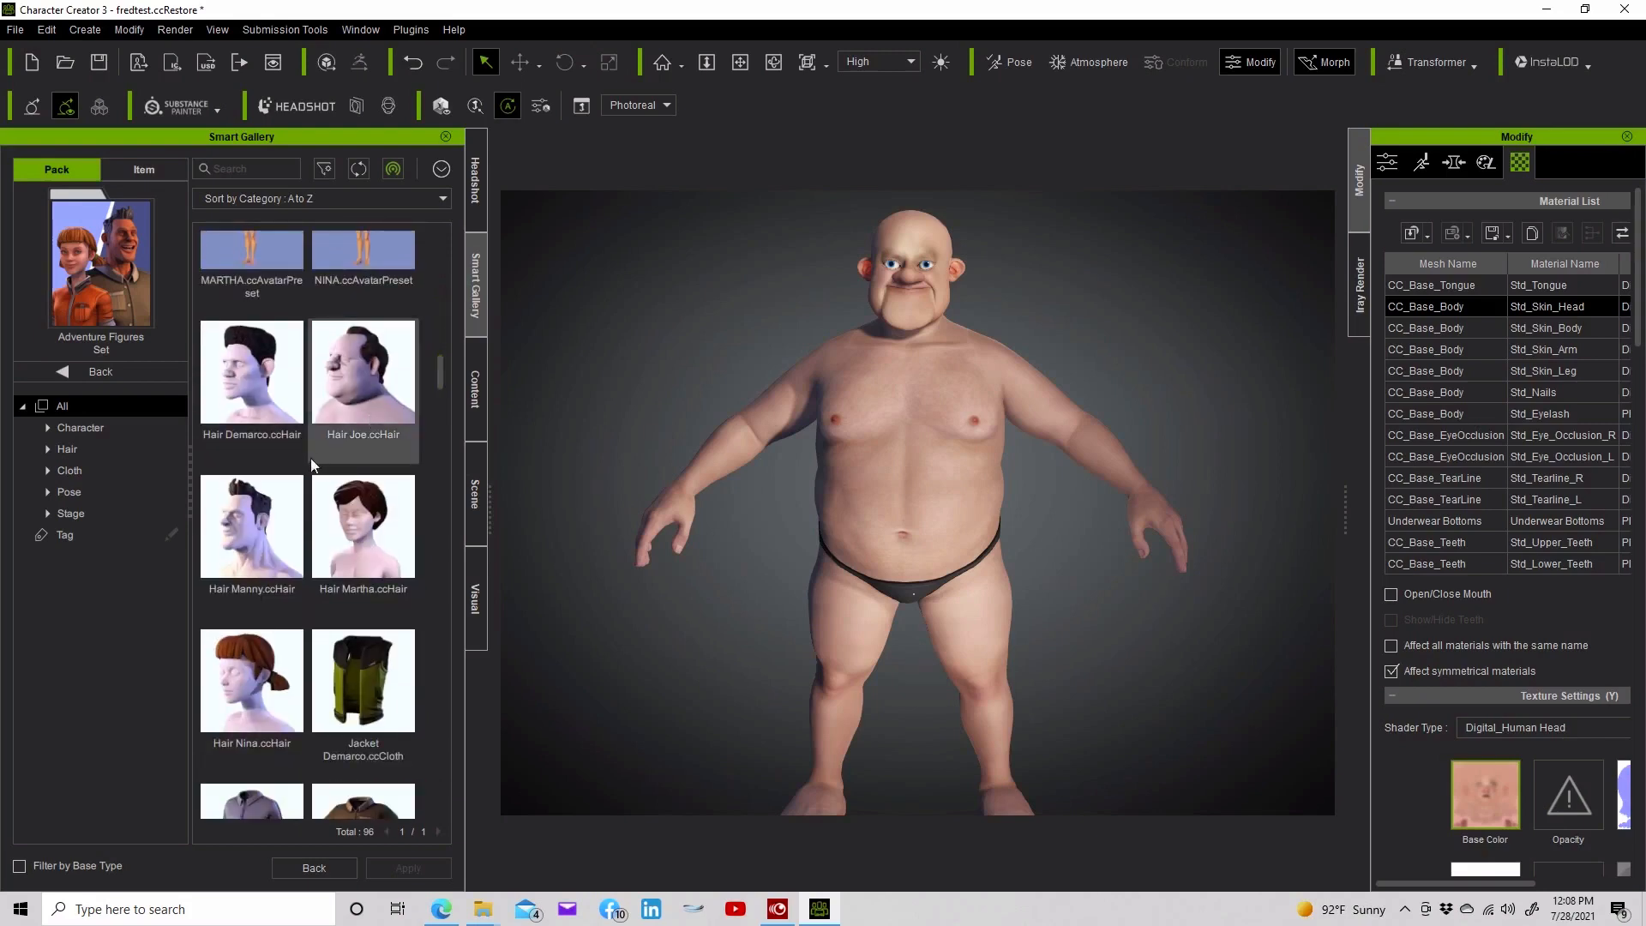
double_click(242, 532)
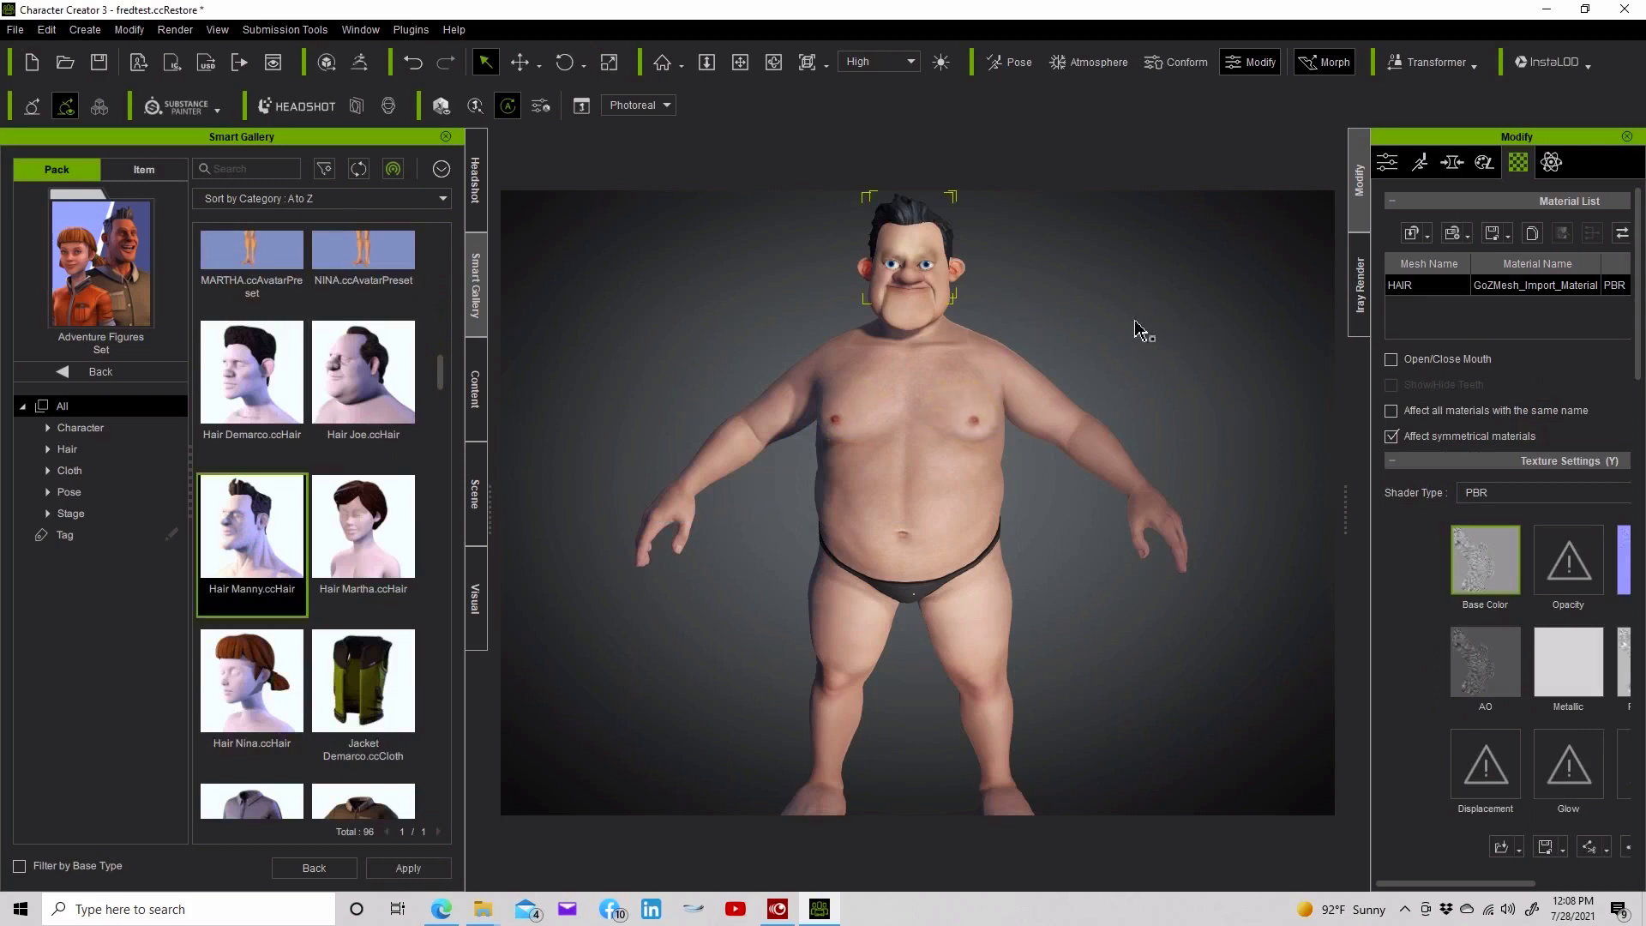
Select the avatar, display its eyes closed to check the lids, and run Correct Eyeblink on it
click(774, 63)
drag(926, 399, 949, 423)
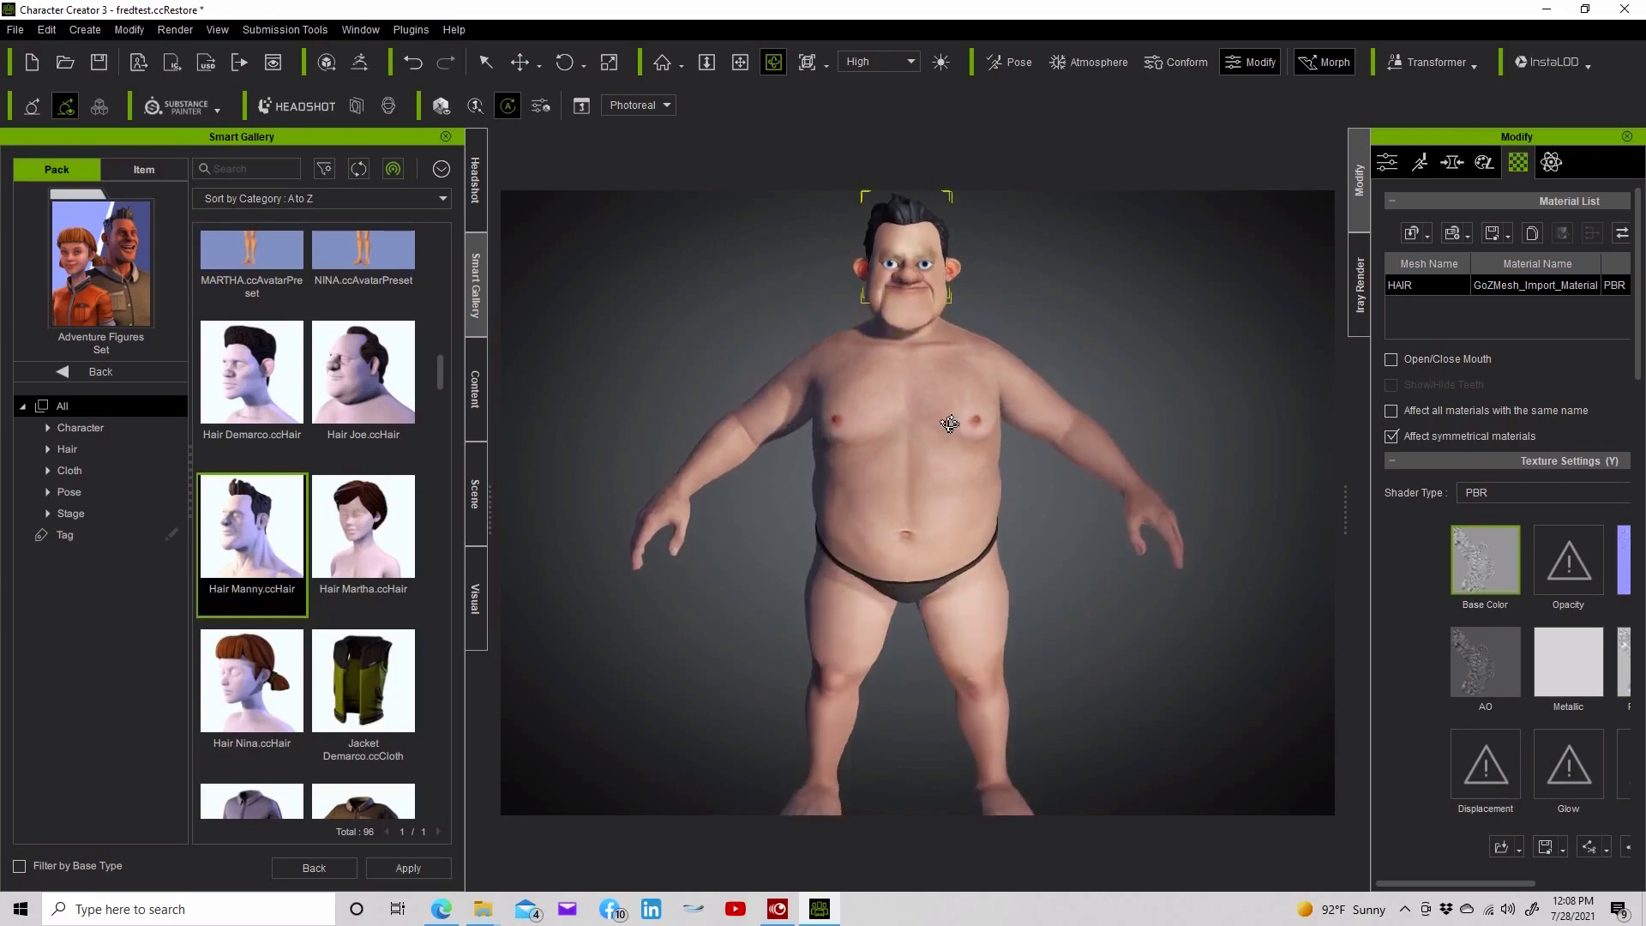
click(1387, 163)
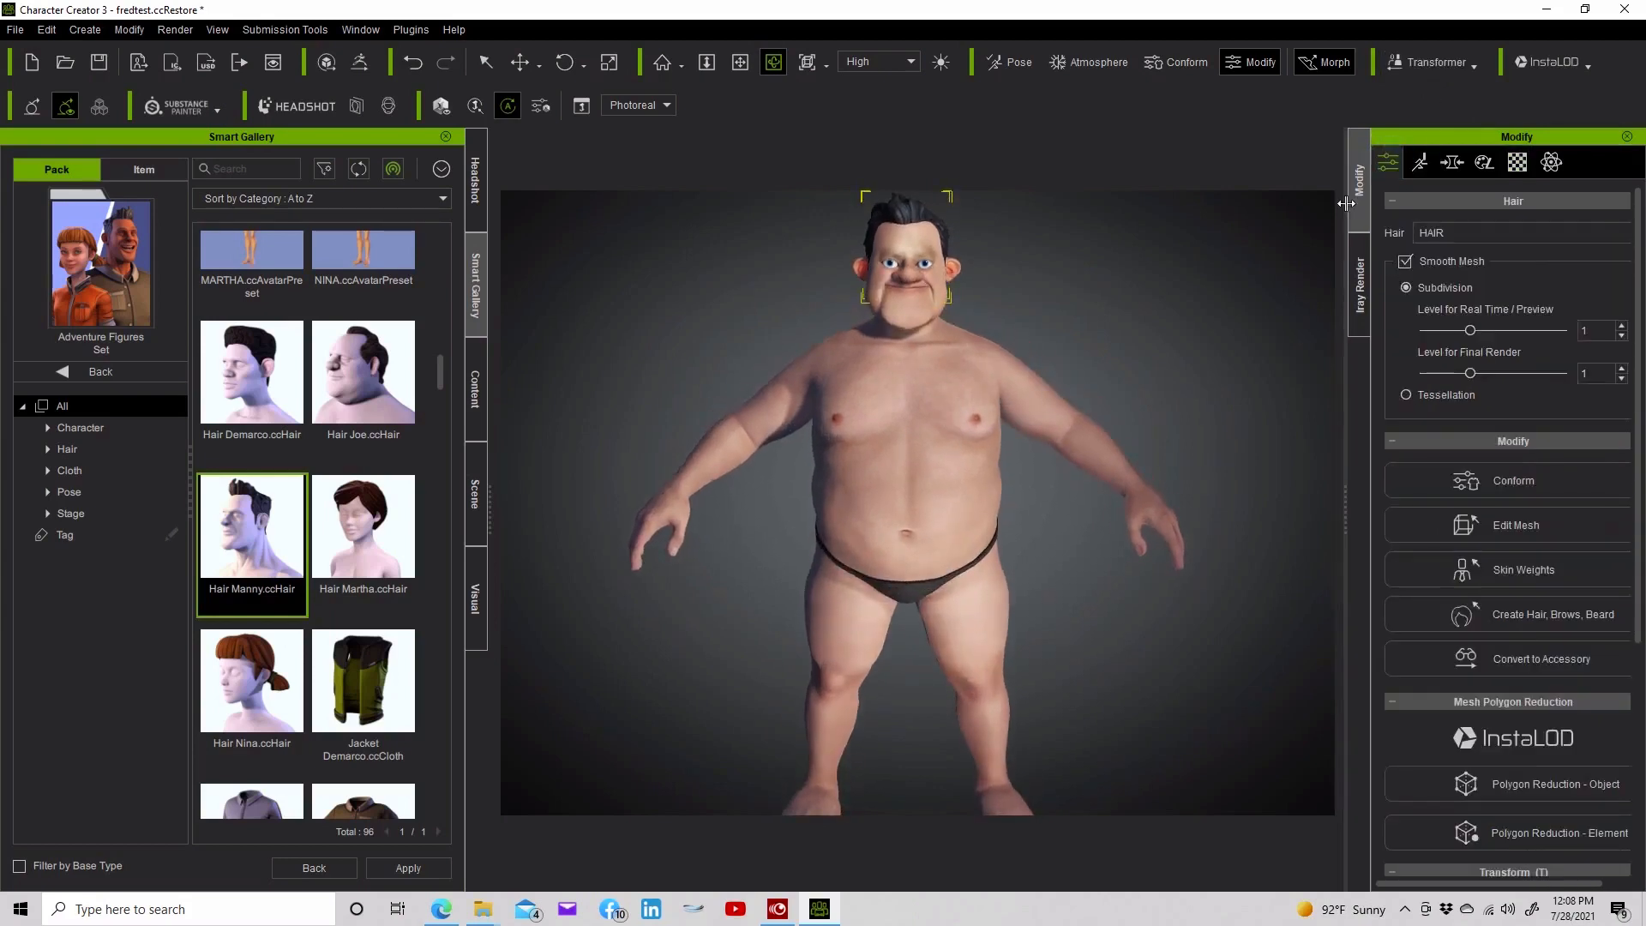
click(485, 63)
click(883, 437)
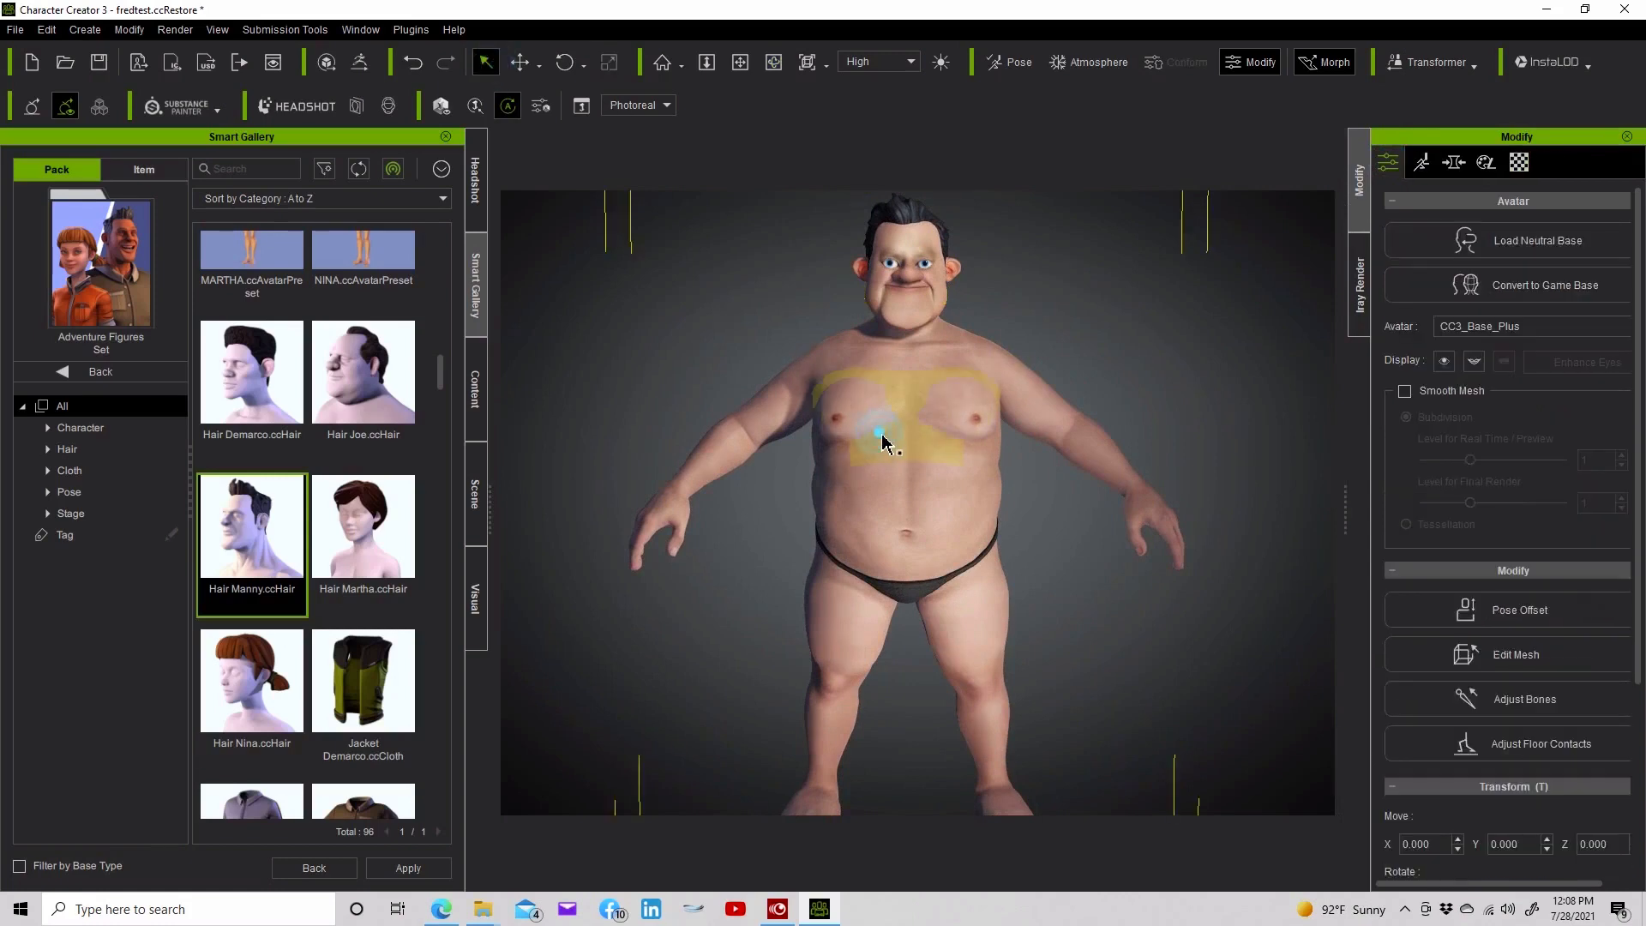
click(1442, 361)
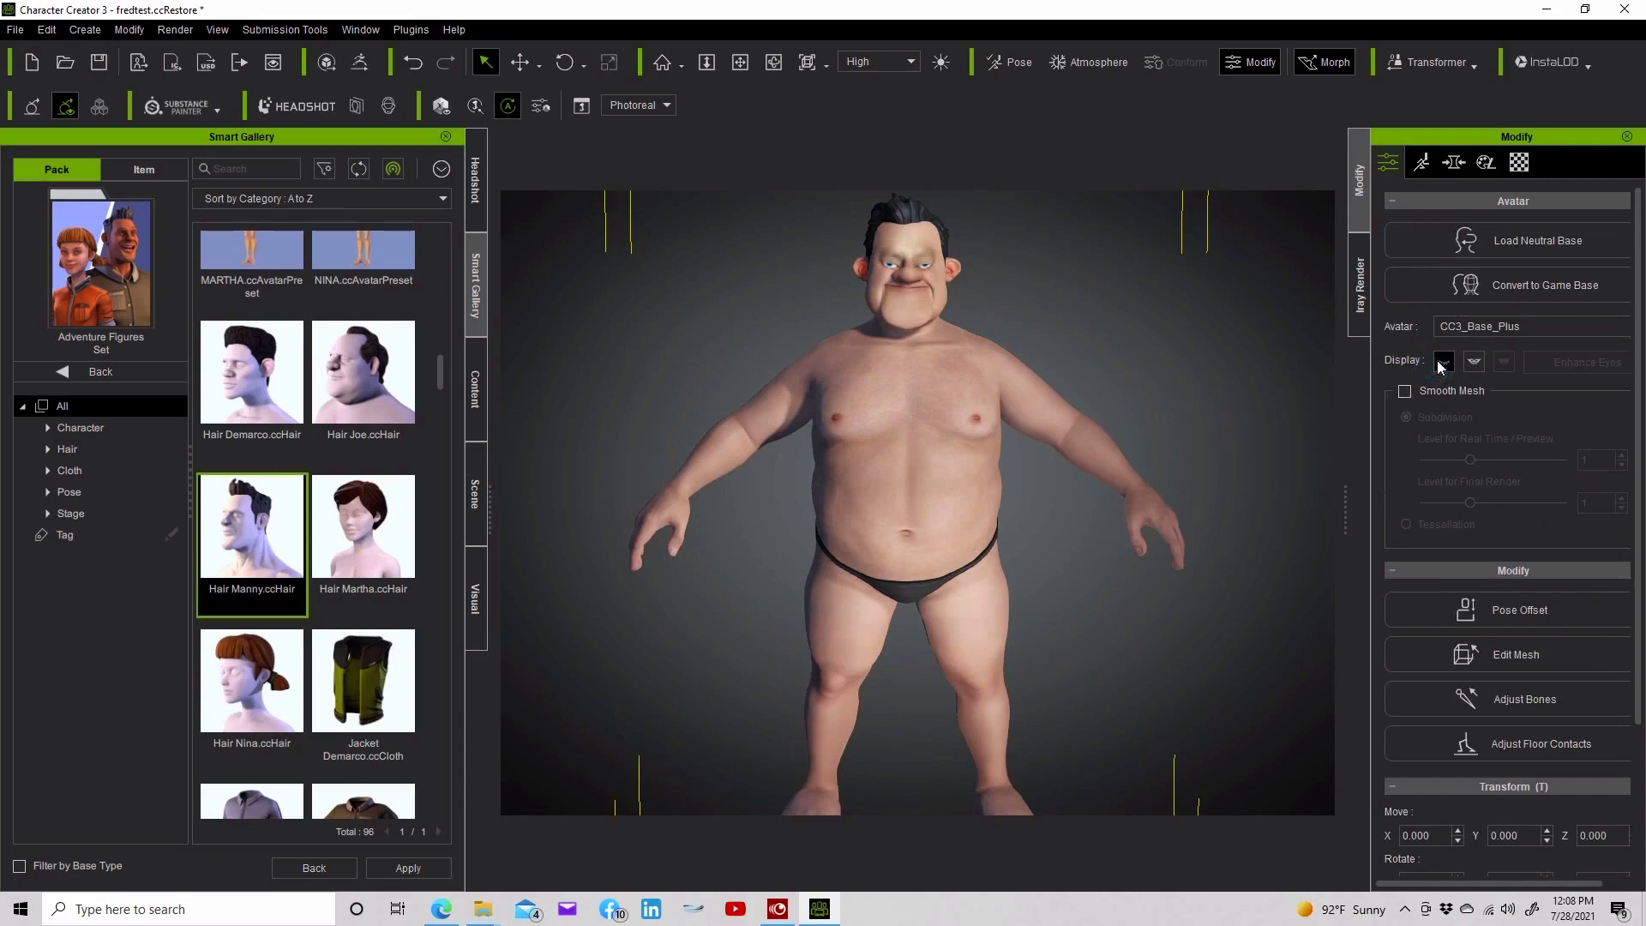
click(130, 30)
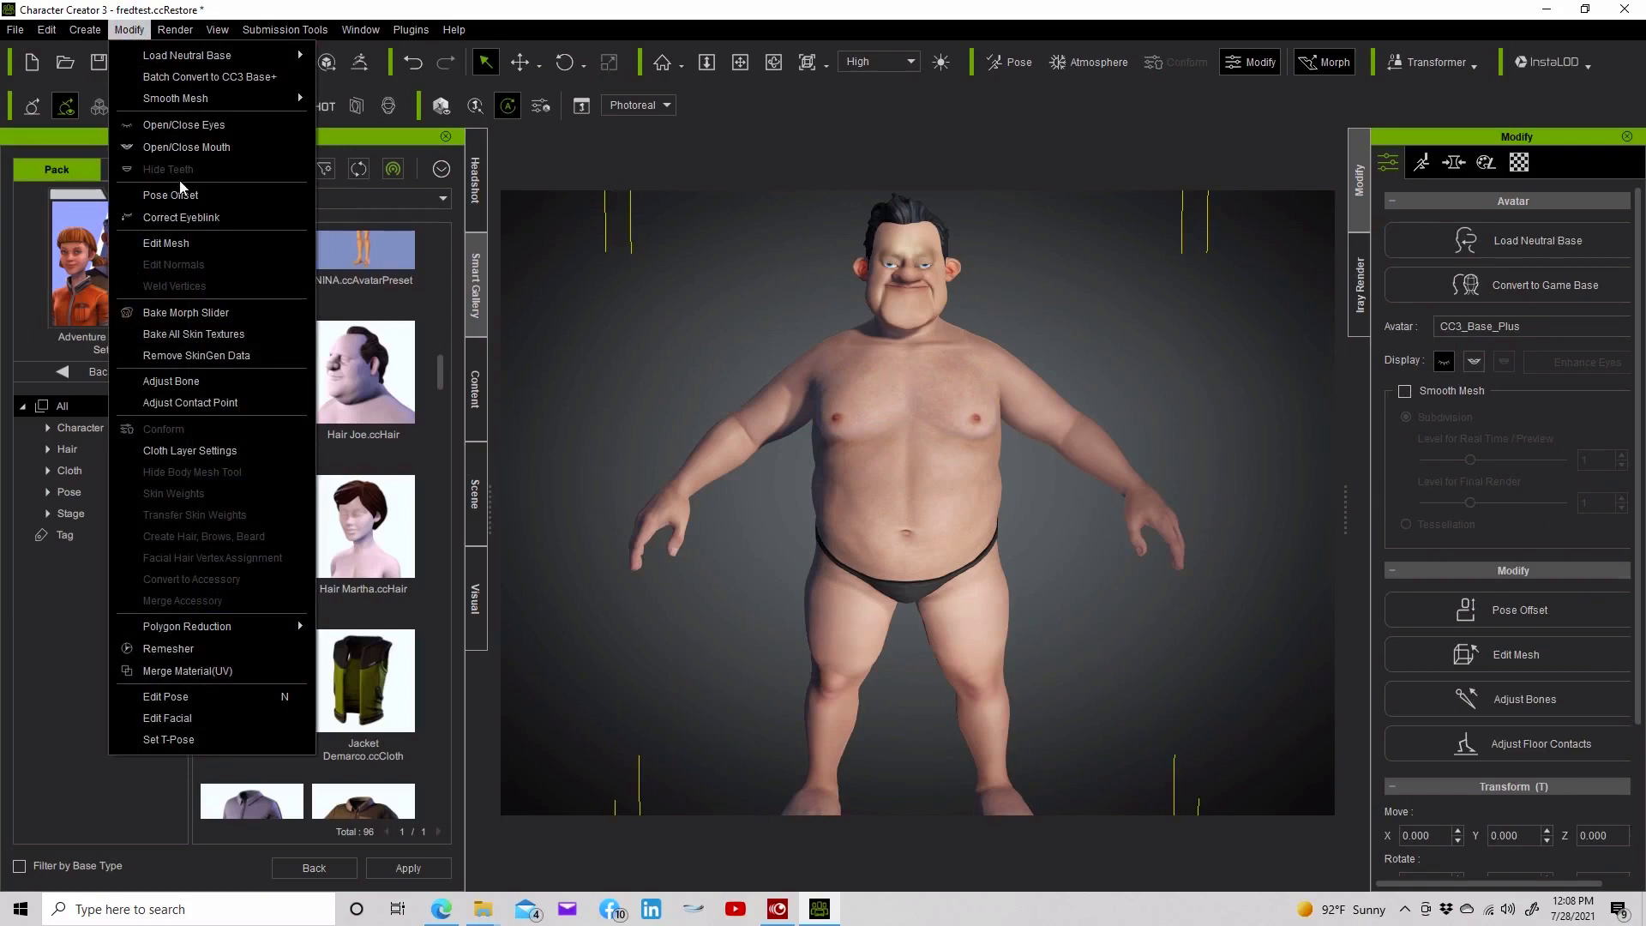
click(181, 217)
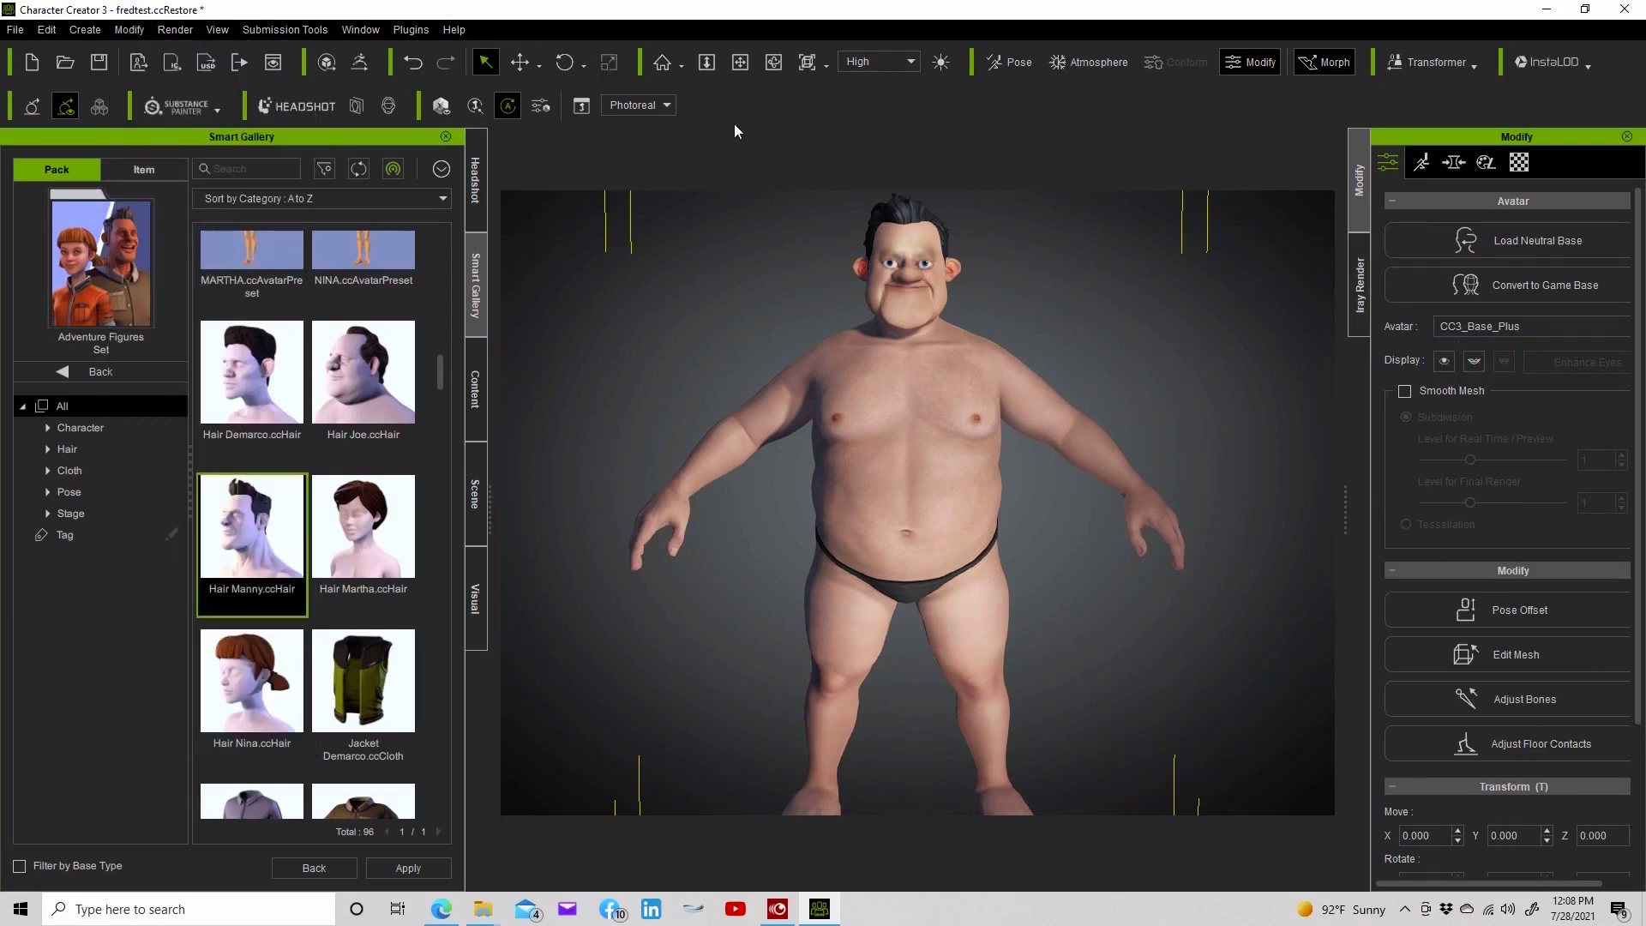
Frame the face in close-up and display the mouth open to check the teeth, then close it again
click(824, 65)
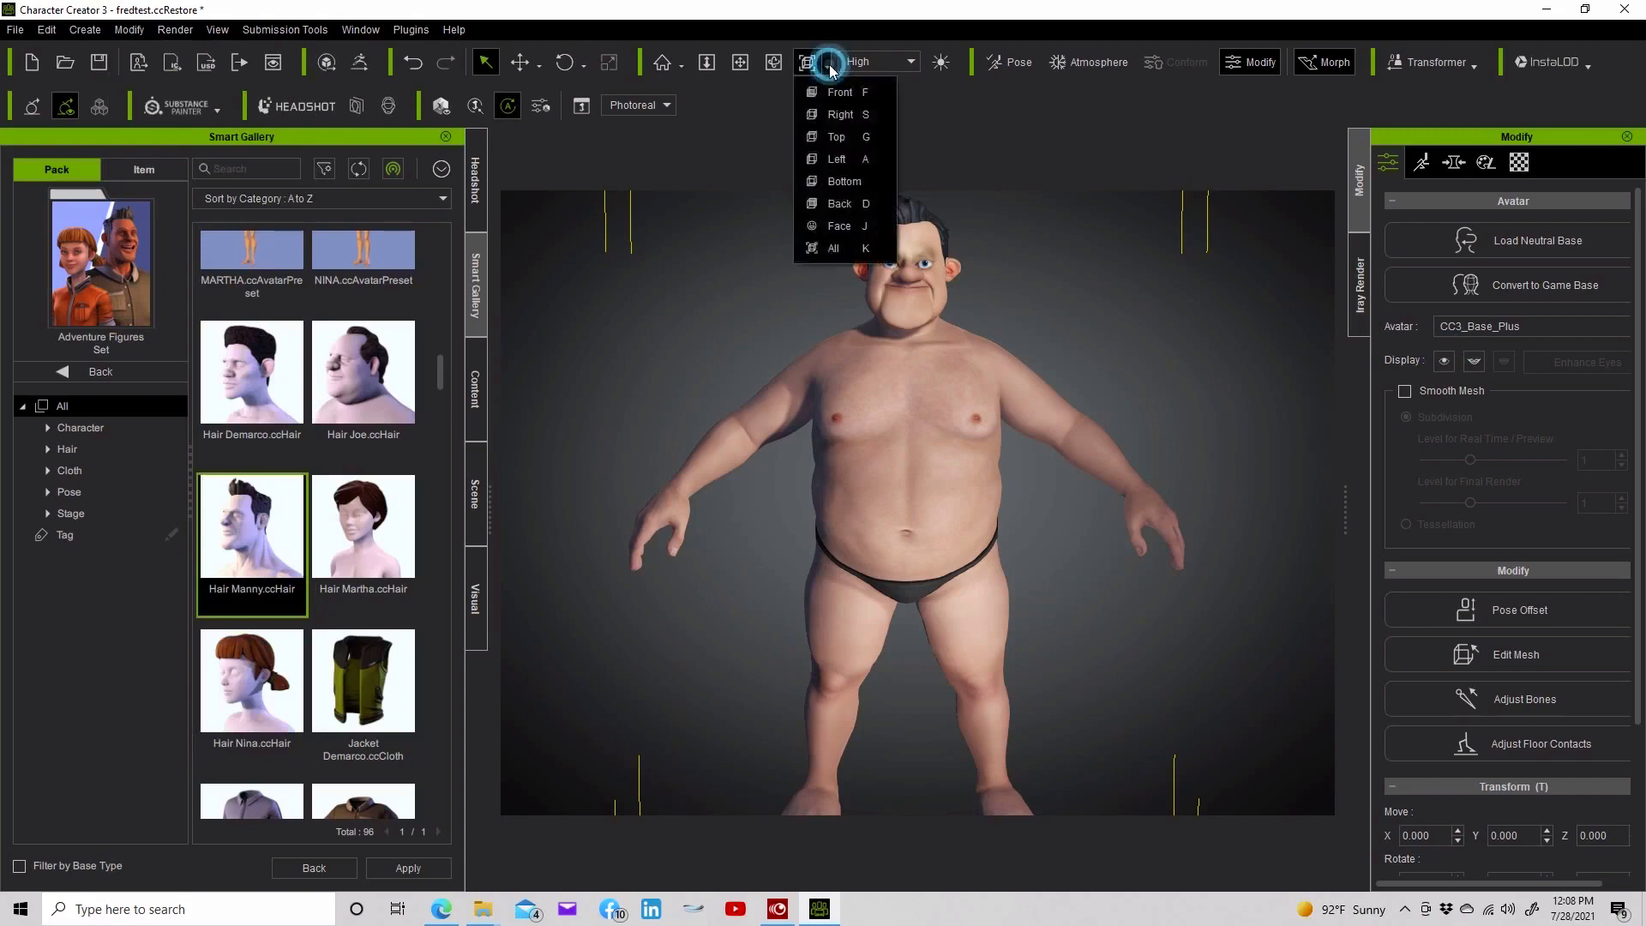
click(843, 225)
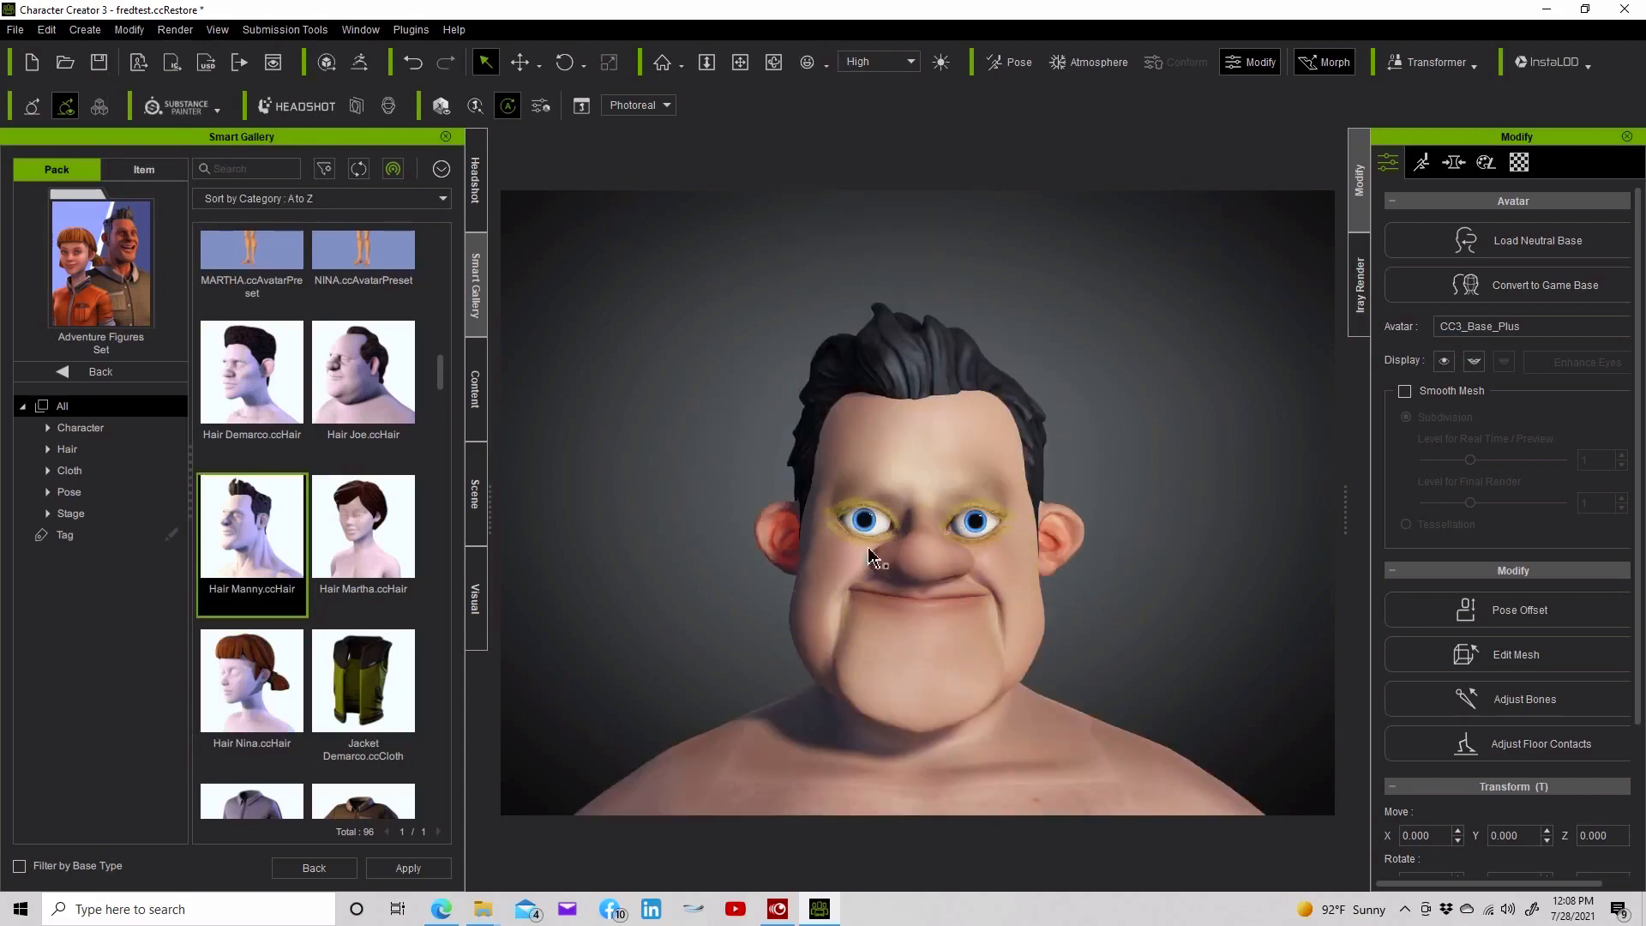
drag(990, 518, 1031, 512)
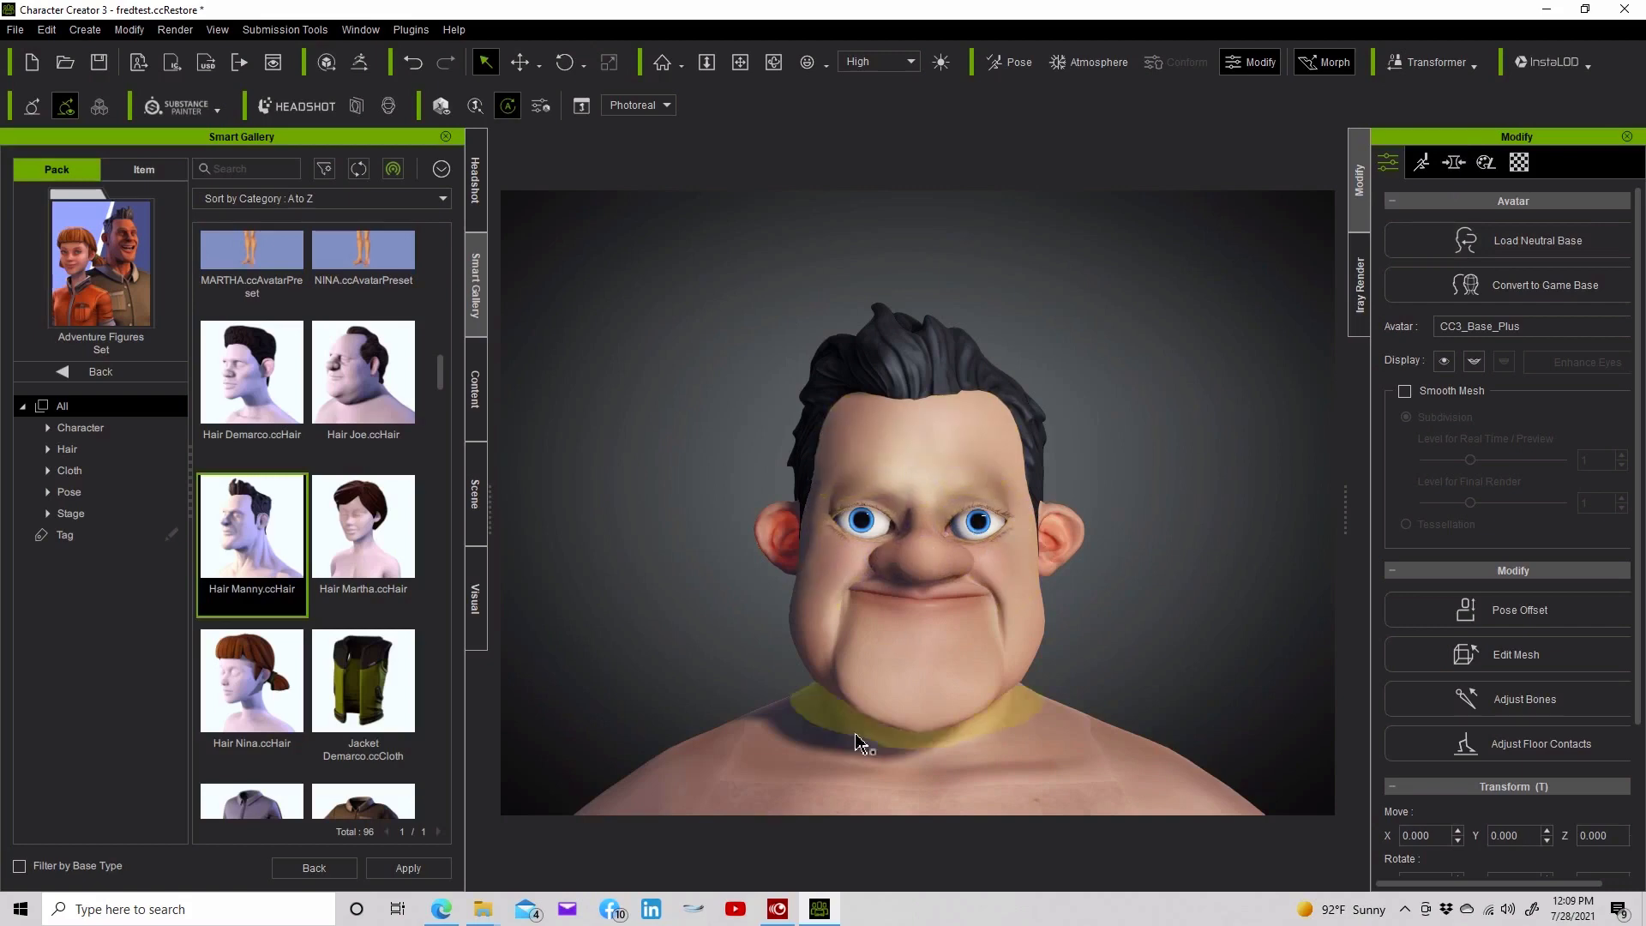
click(1473, 362)
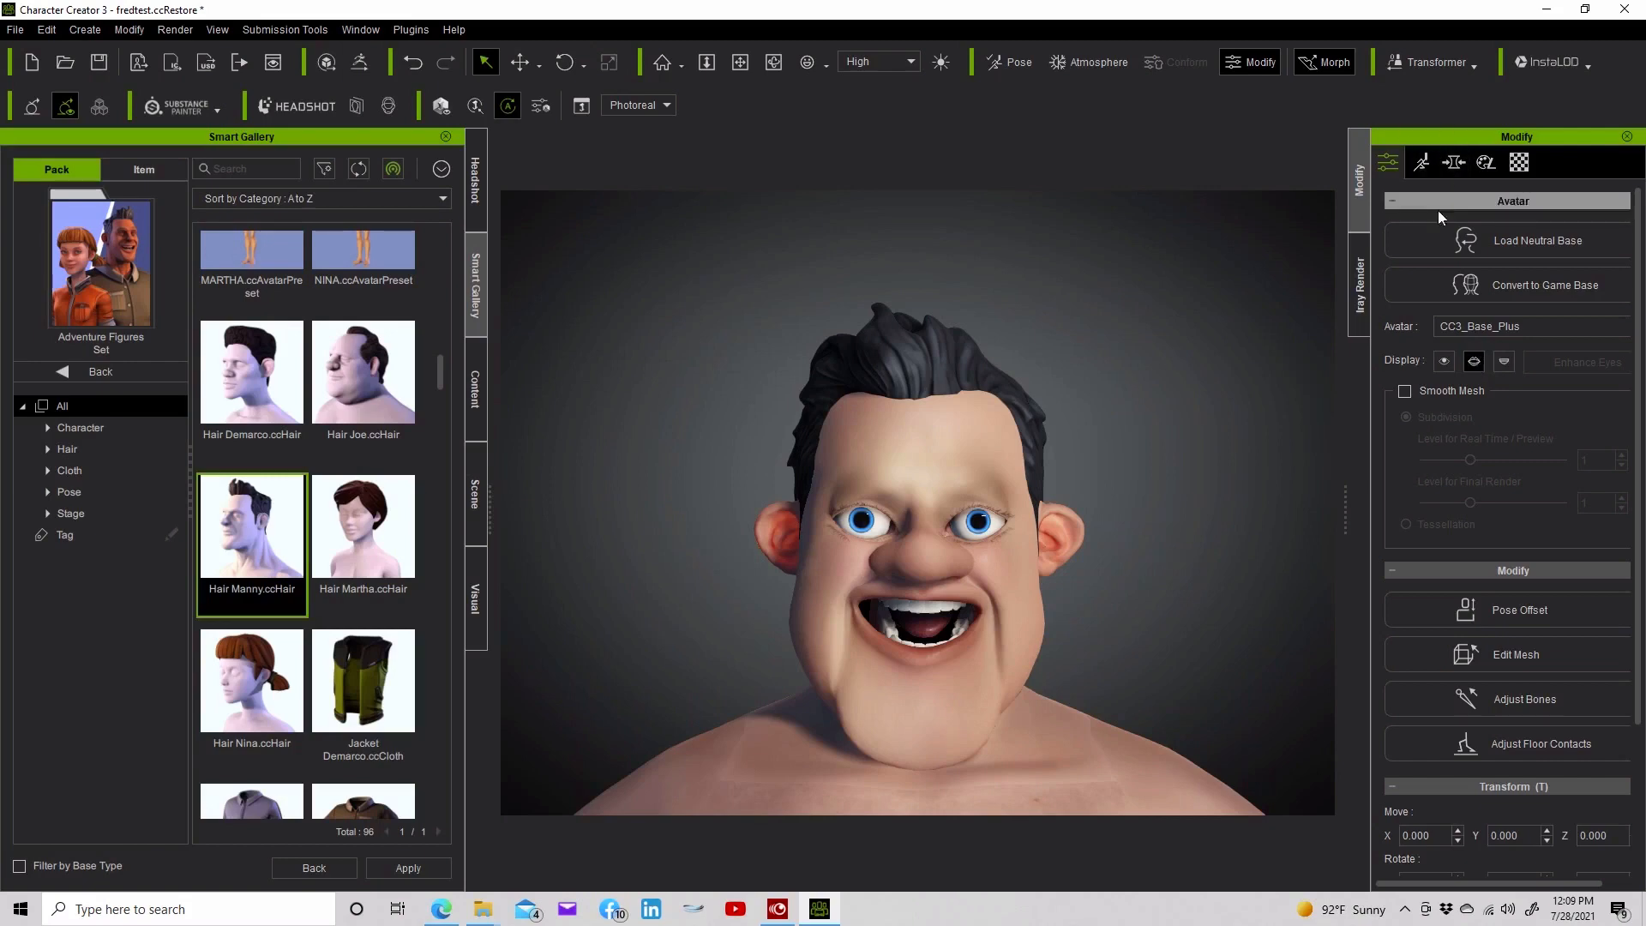
click(1472, 362)
Open the facial editor's expression presets and set the expression style to 08-ExPlus Happy Sad
click(1457, 161)
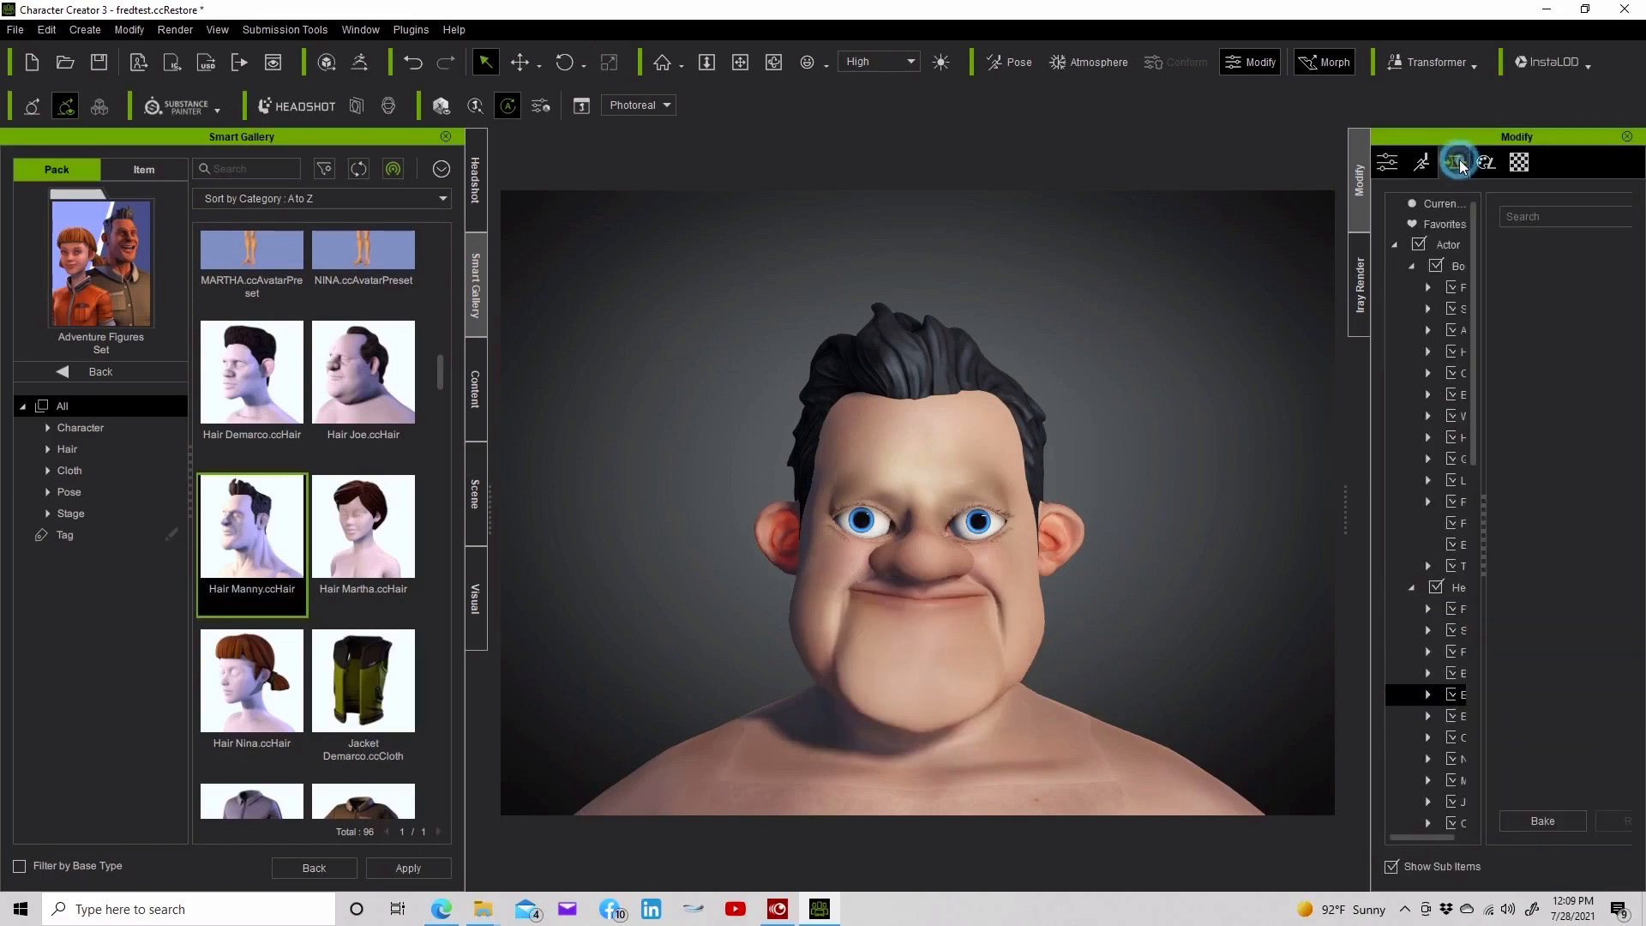
click(1421, 162)
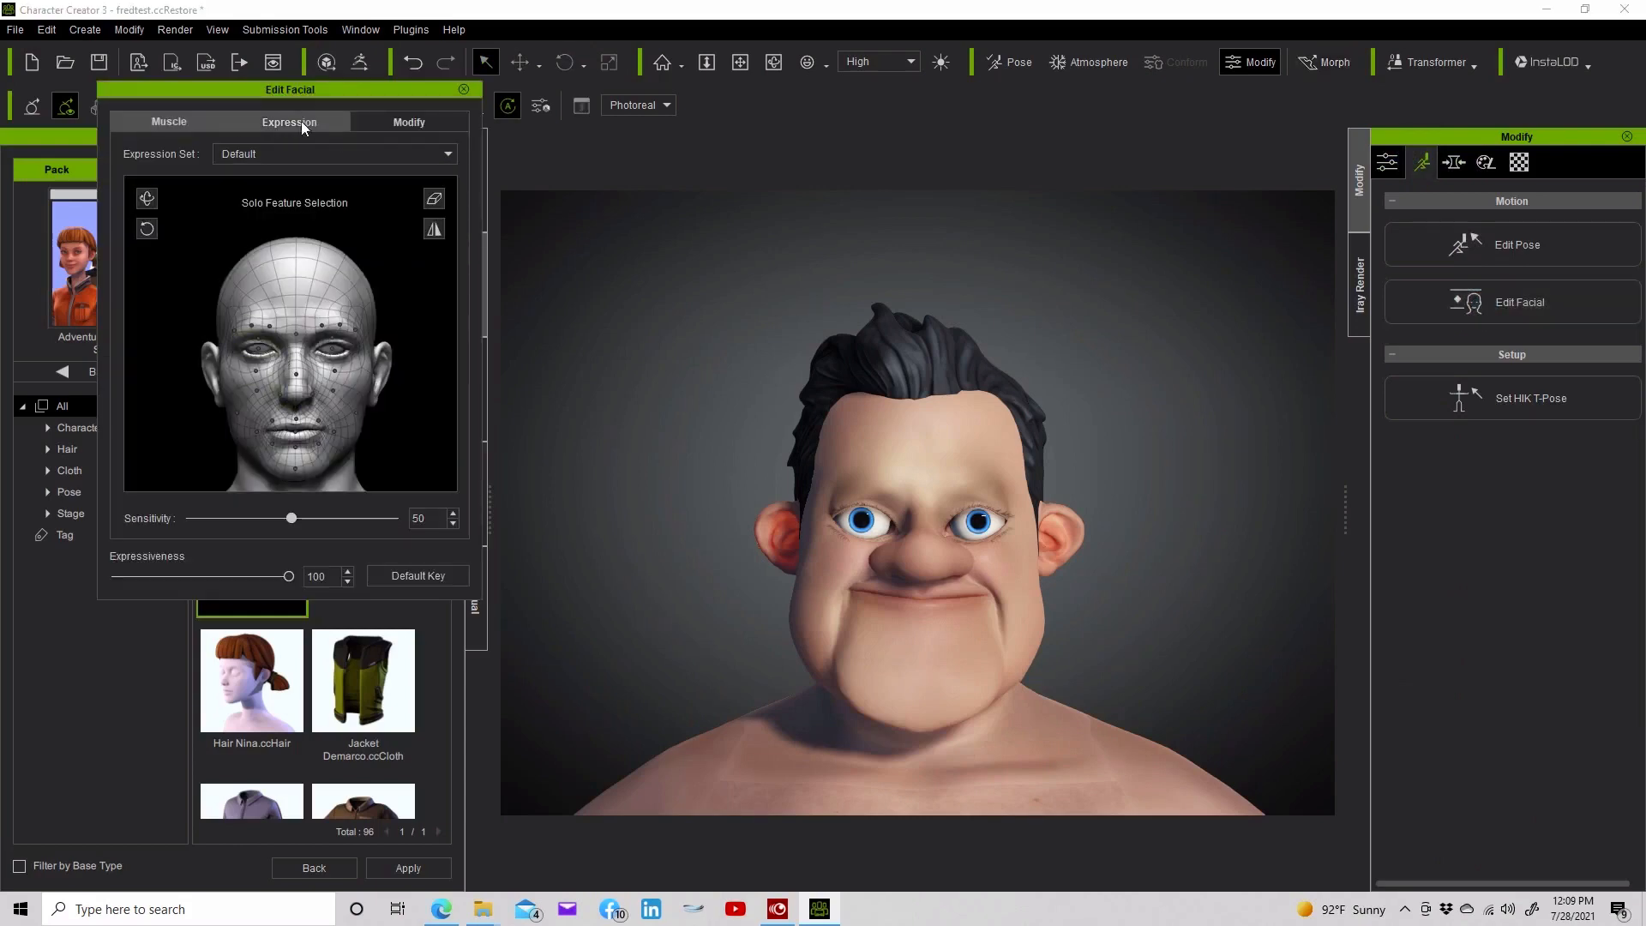
click(300, 121)
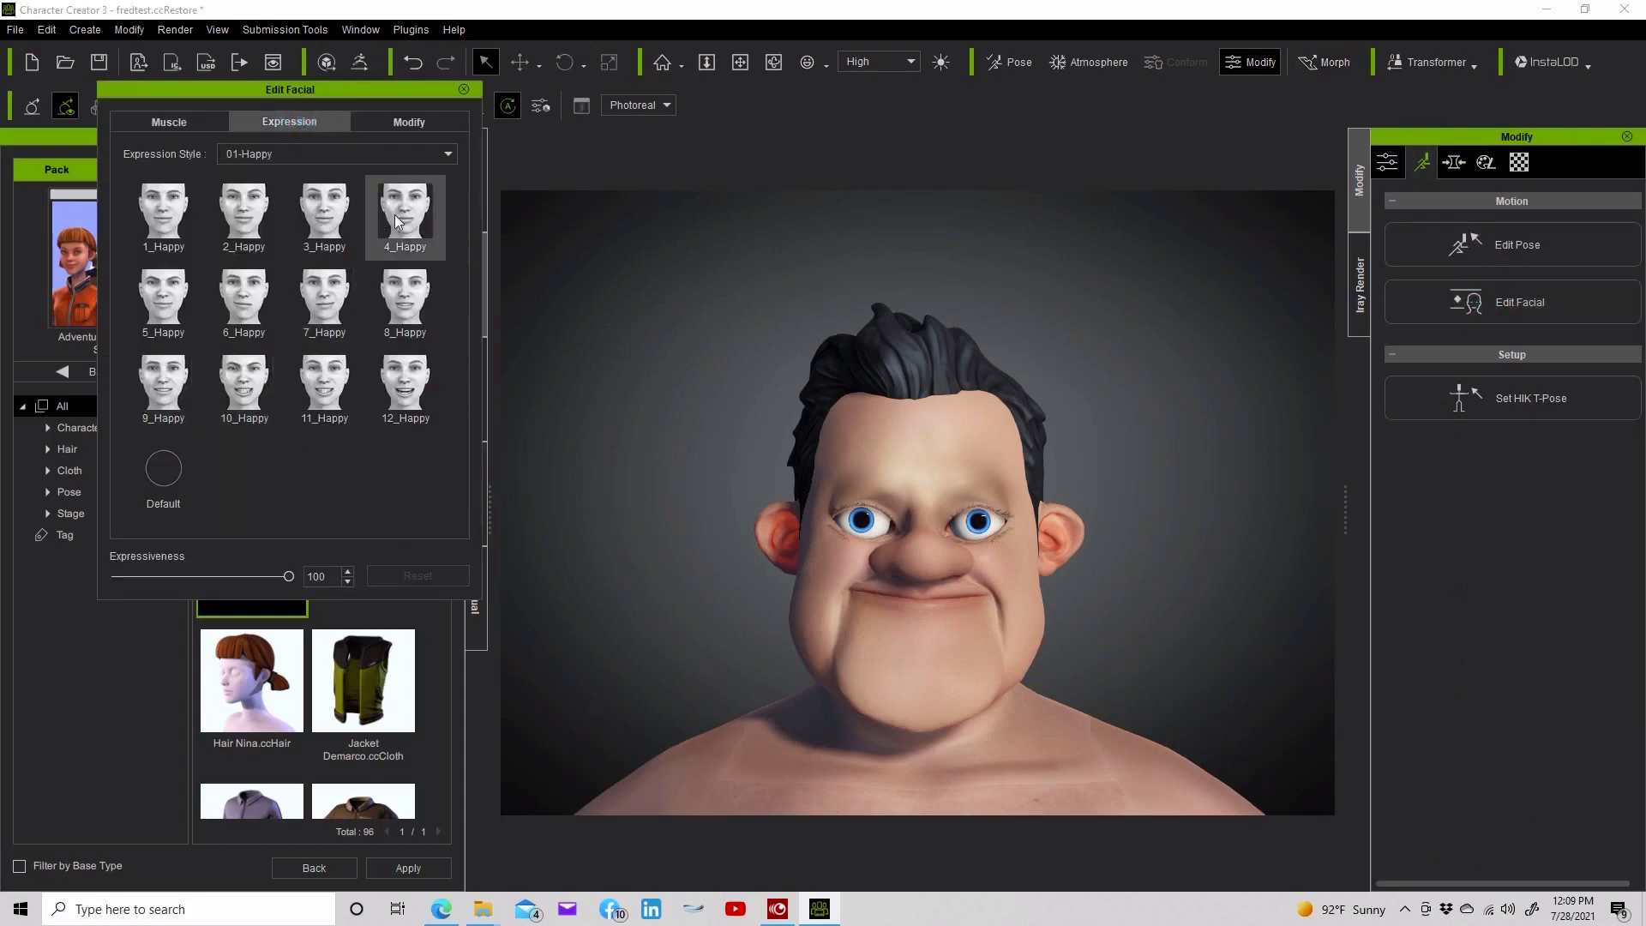
click(383, 153)
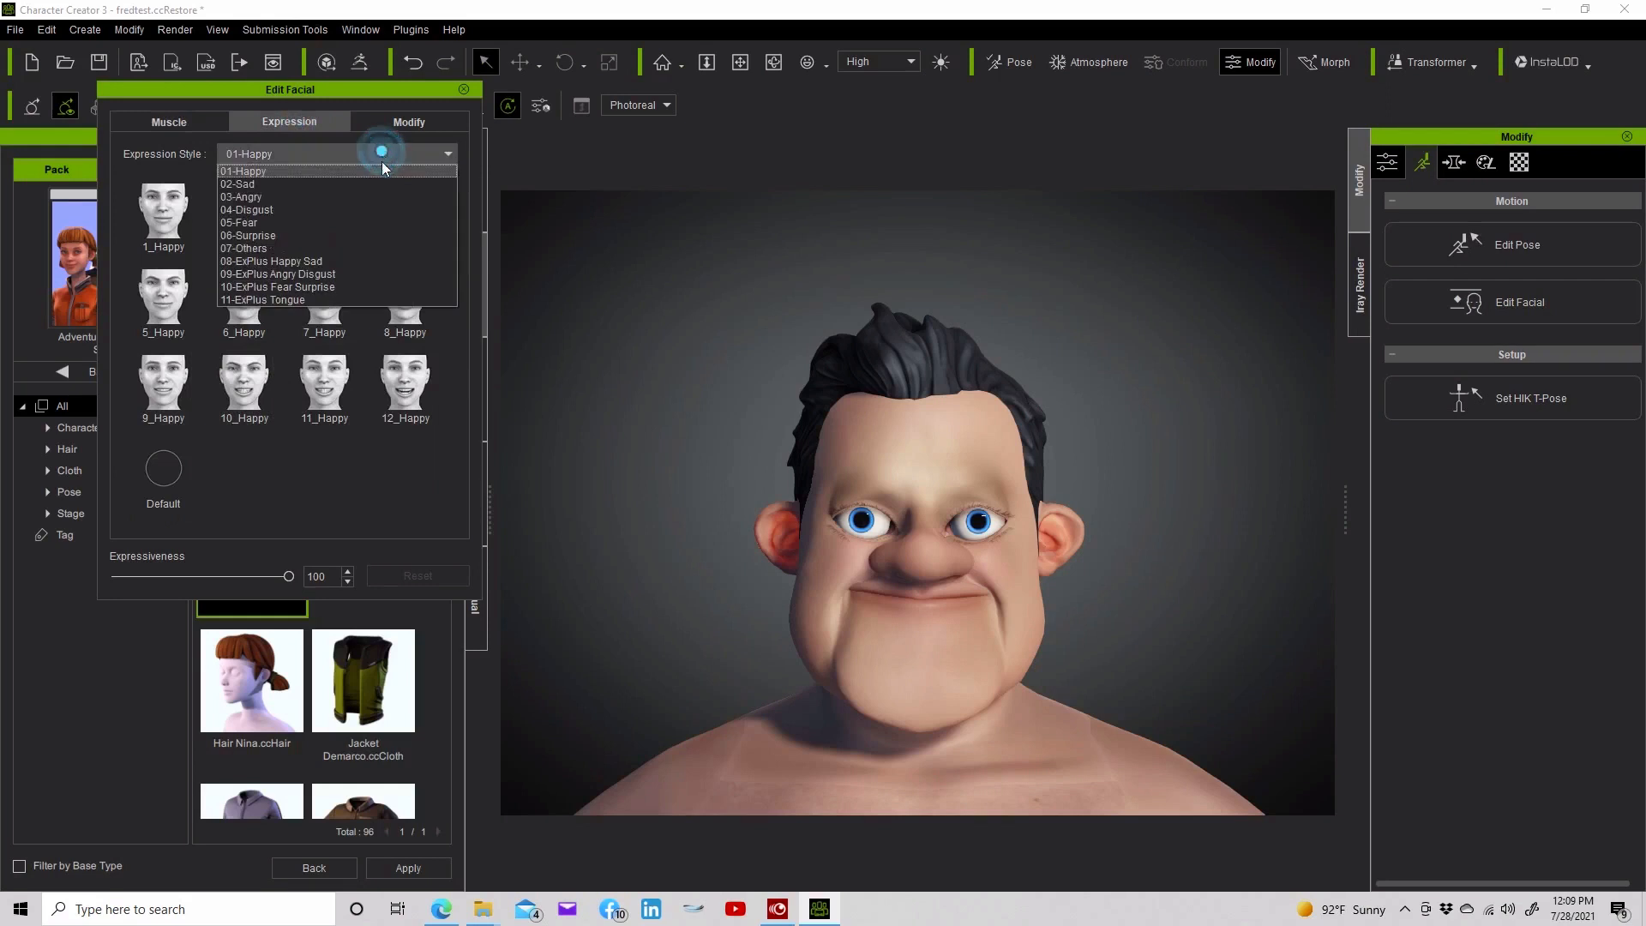
click(362, 261)
Try several happy and sad expressions on the face, such as 15_Sad, 9_Happy and 11_Sad, and finish with 14_Happy applied
click(237, 472)
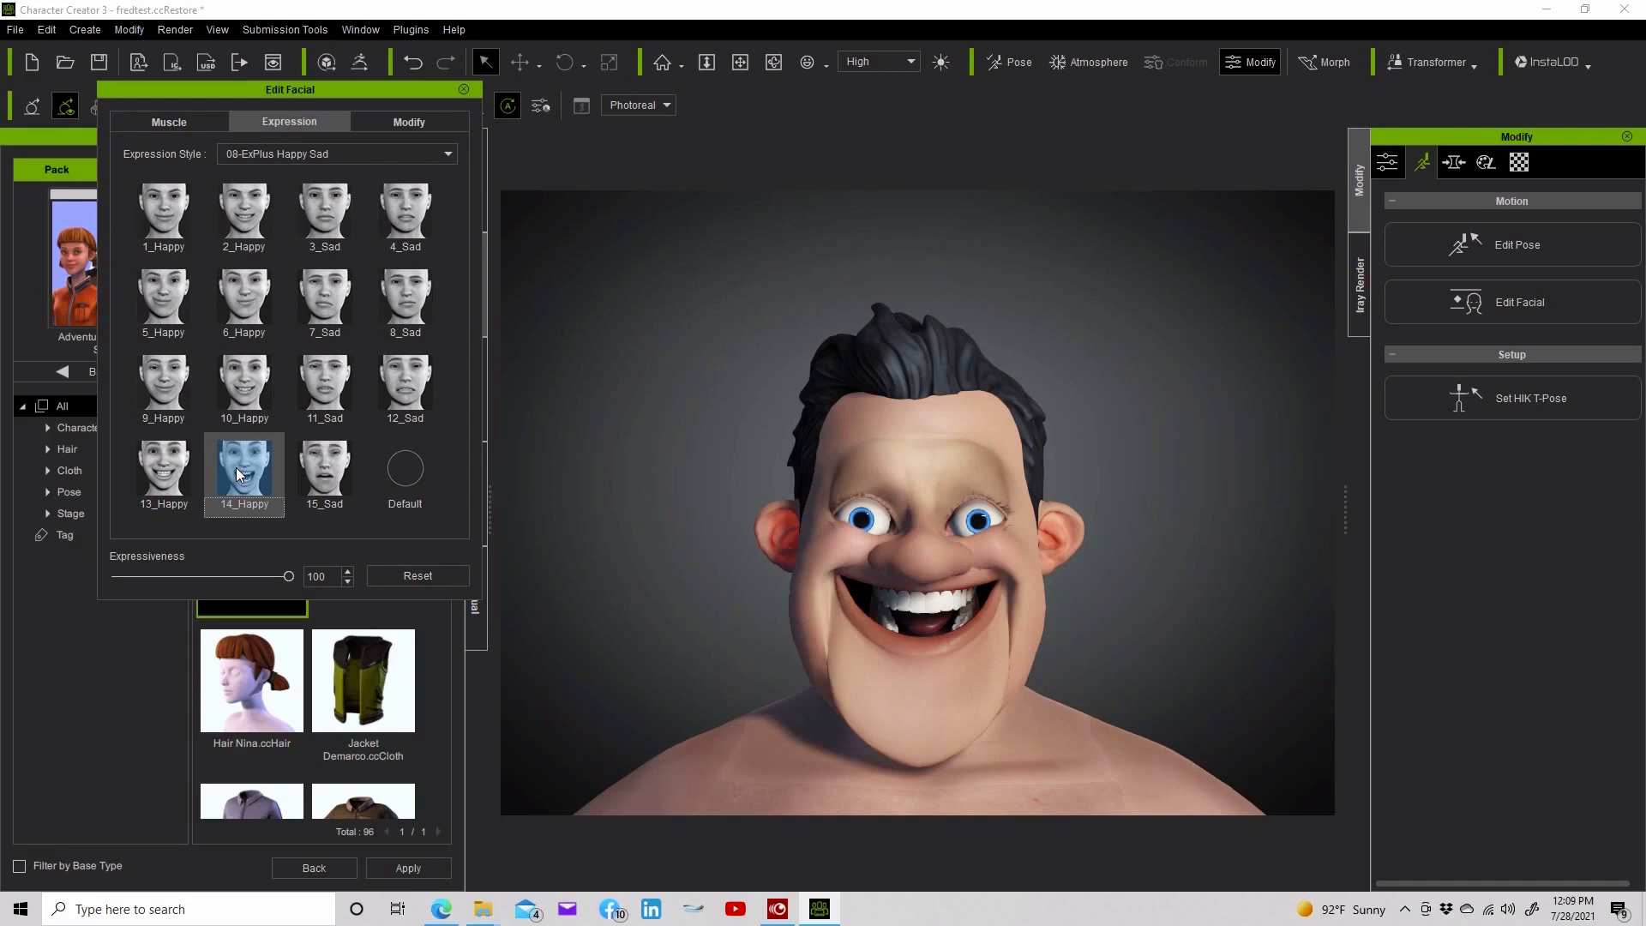
click(325, 474)
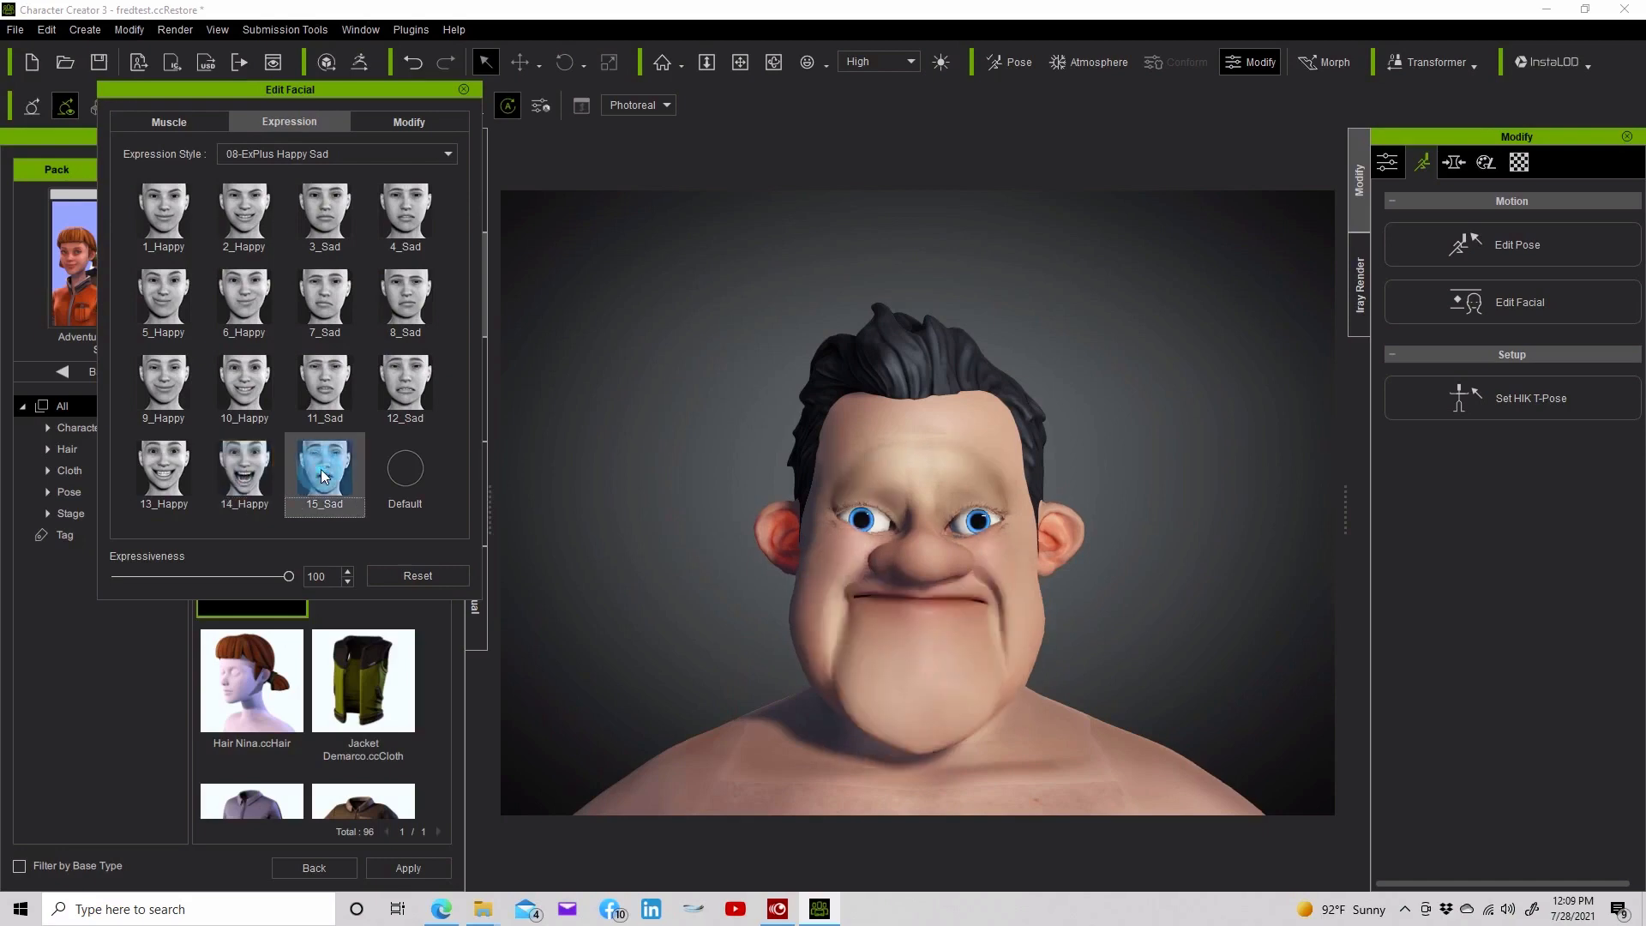
click(188, 455)
click(162, 382)
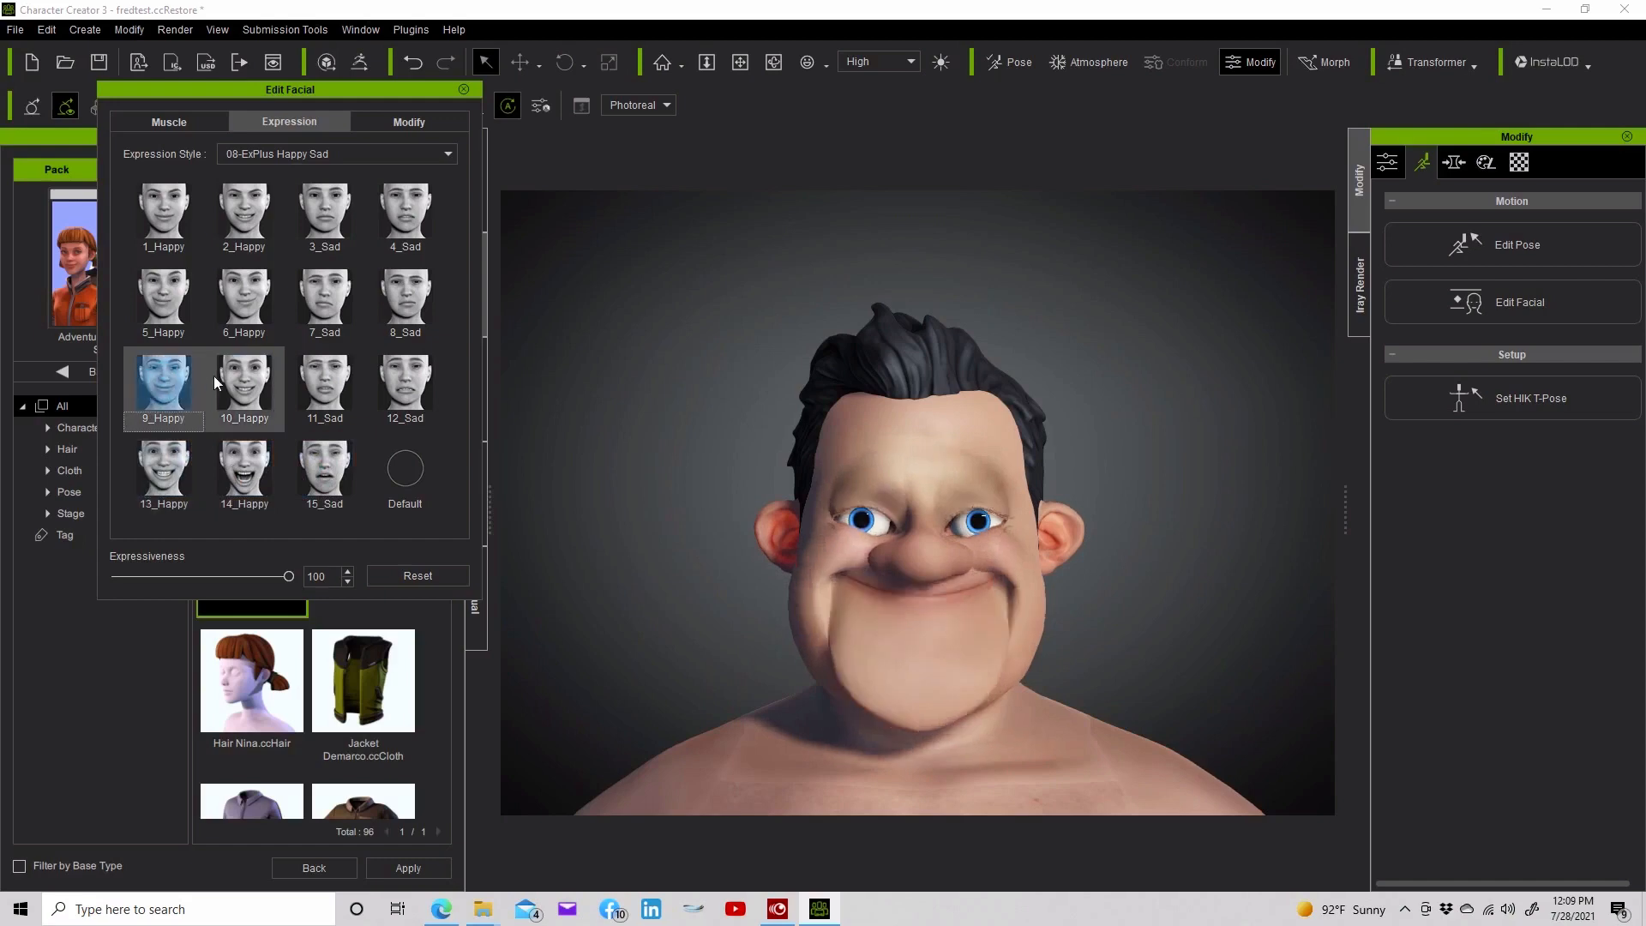
click(221, 376)
click(296, 374)
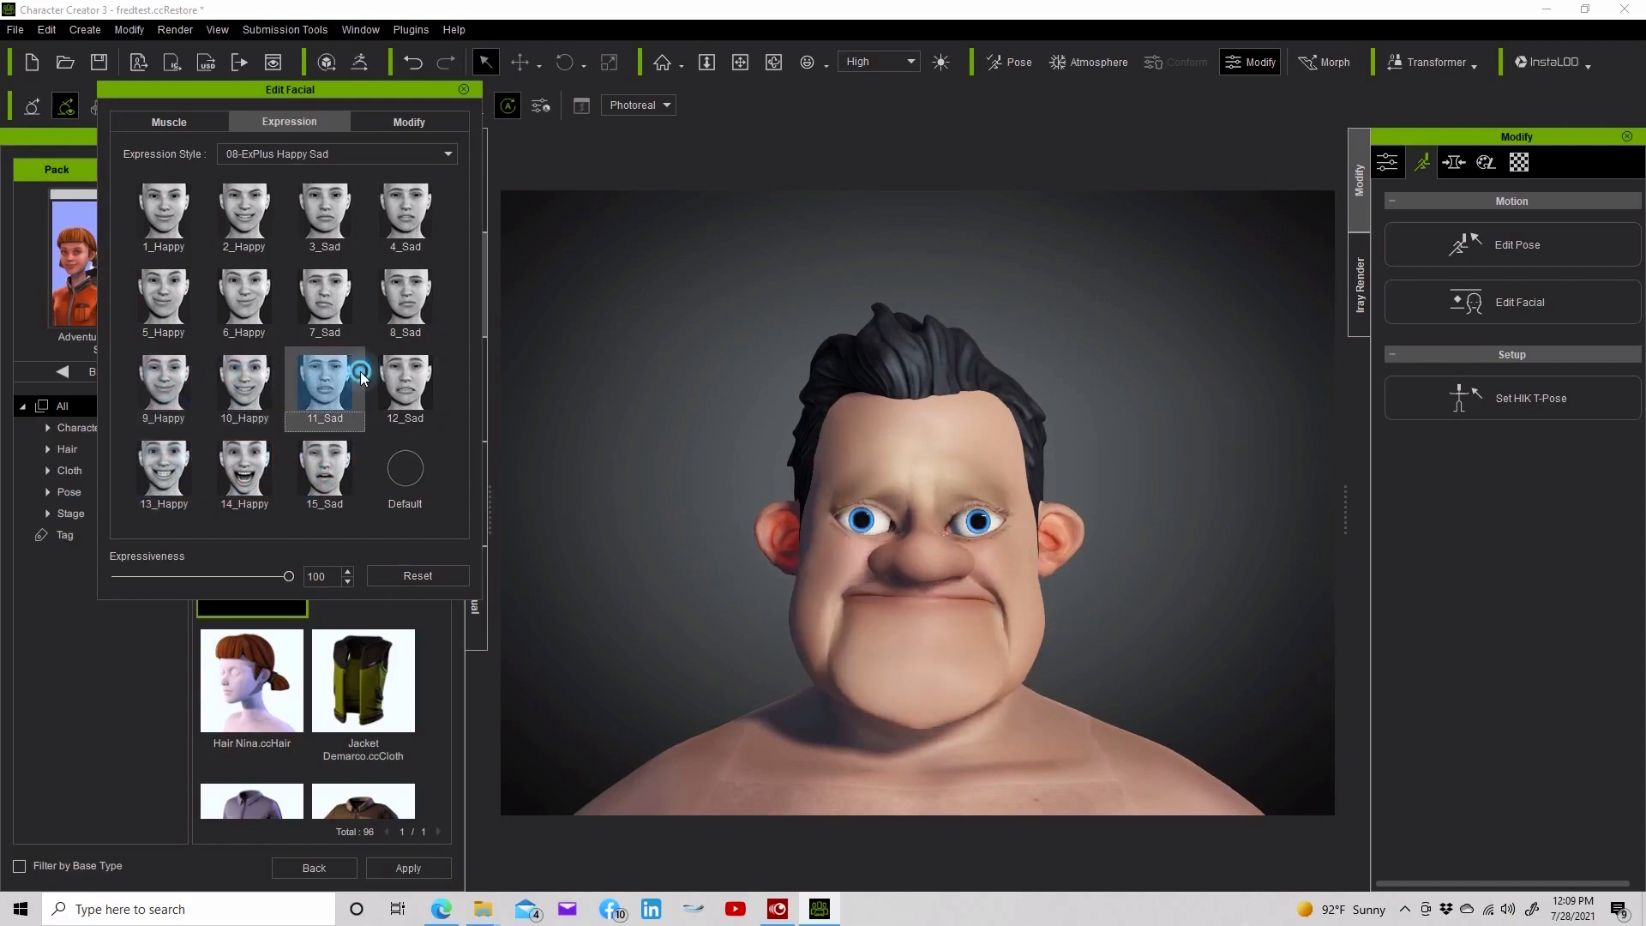
click(259, 466)
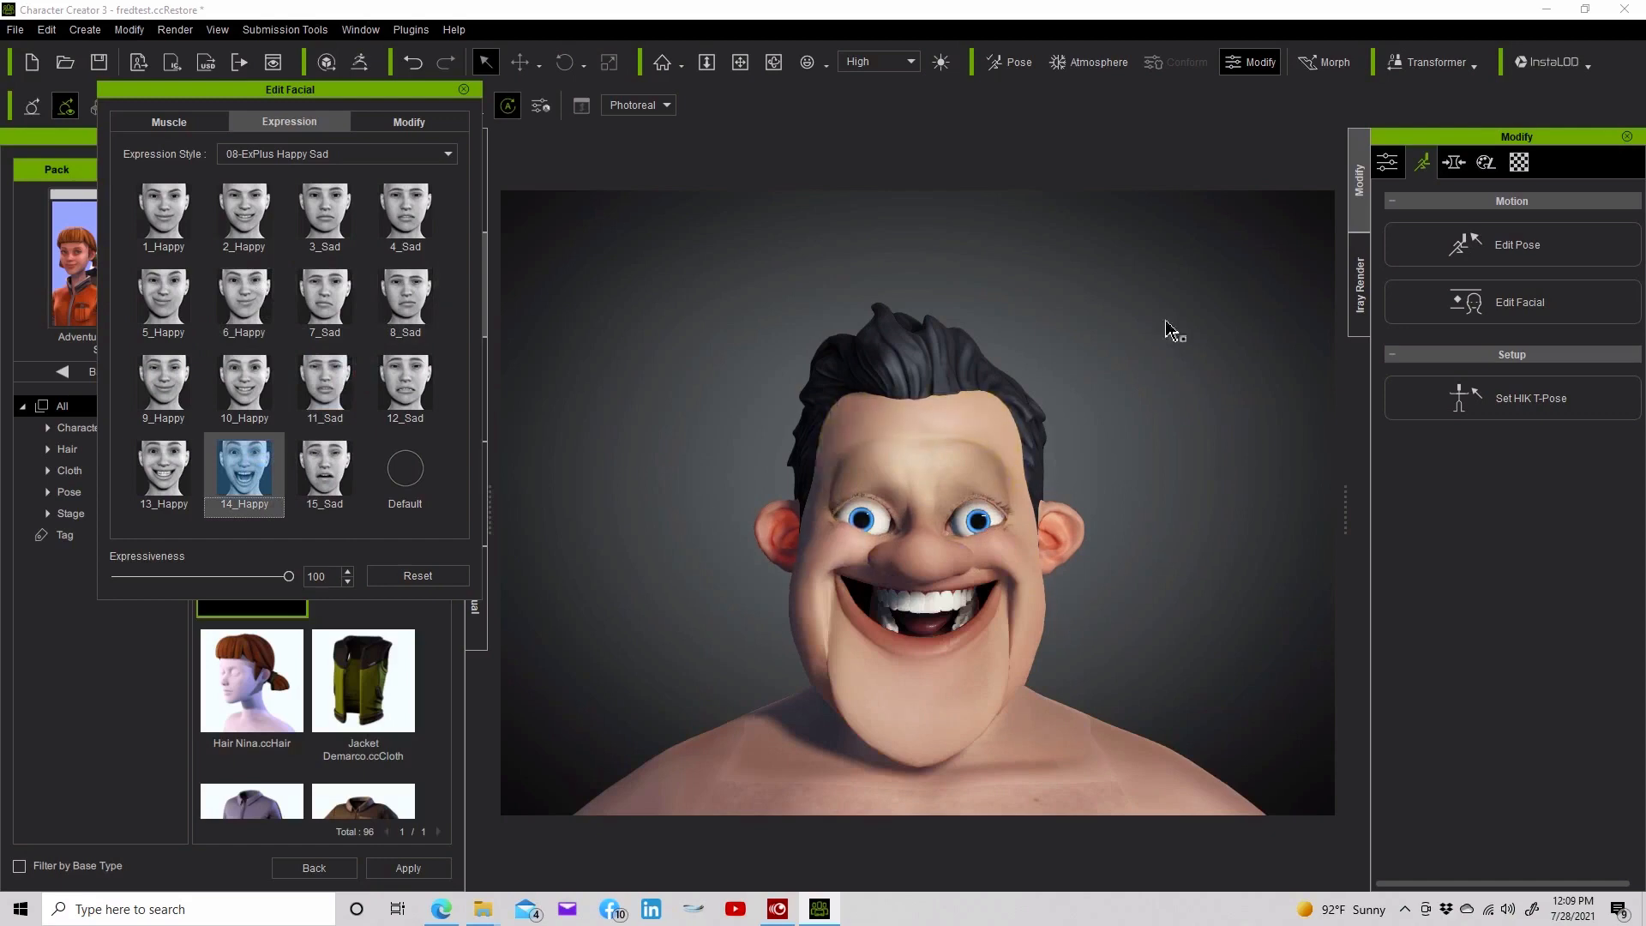
Widen the morph settings area and show the Teeth morphs of the head's Mouth category
click(1454, 162)
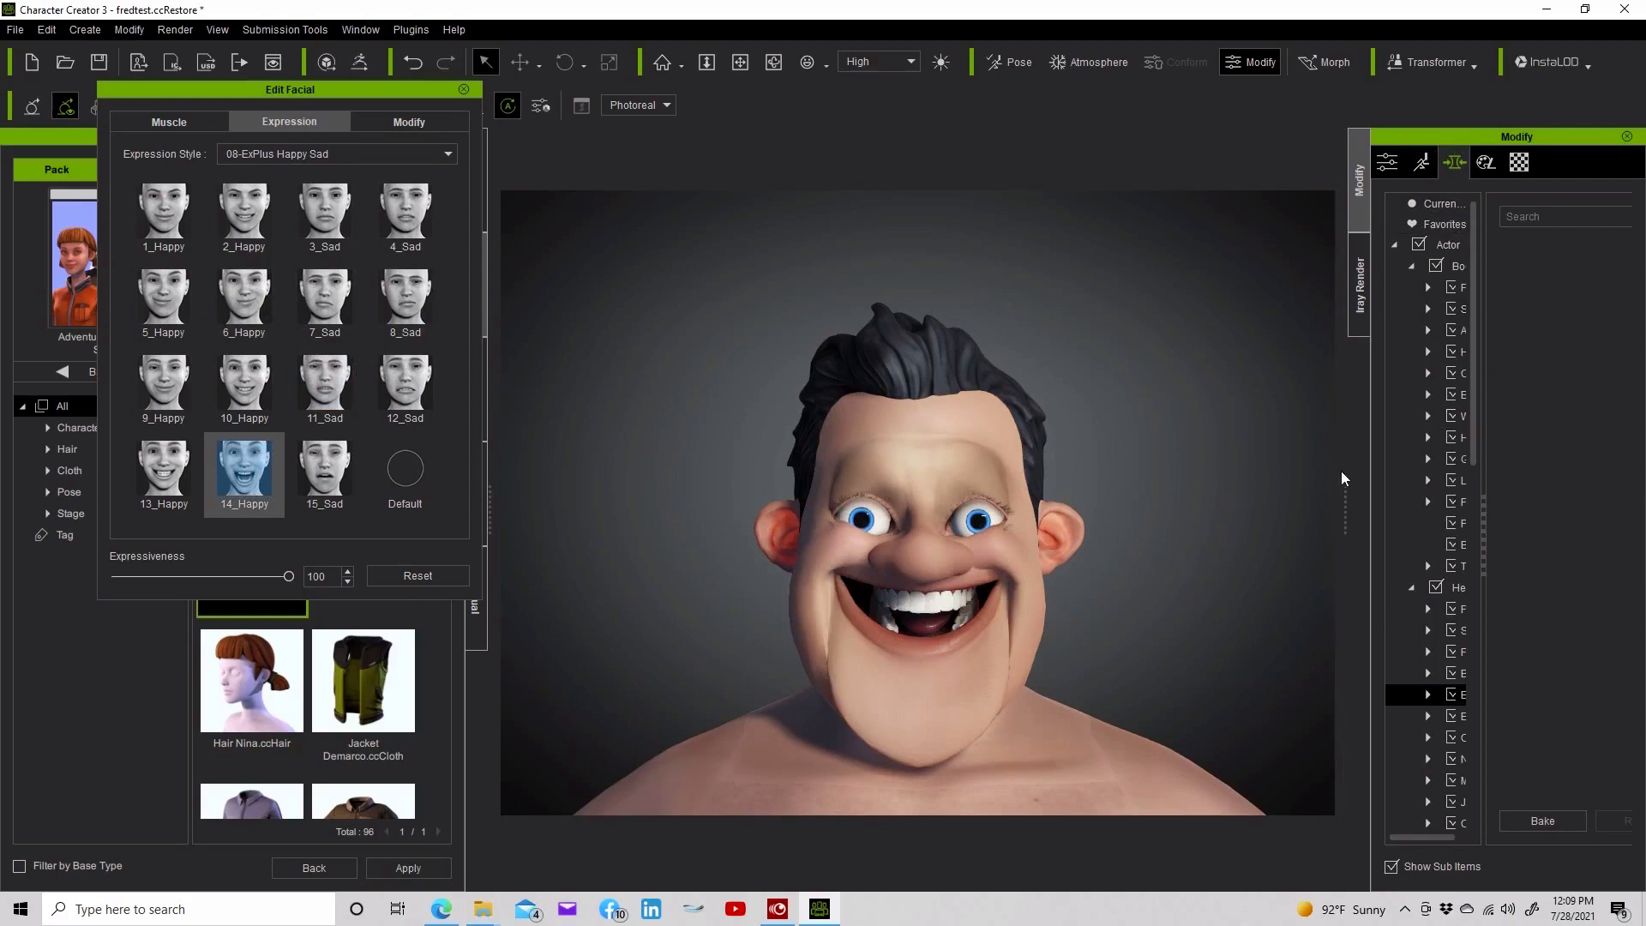
drag(1341, 473, 1135, 446)
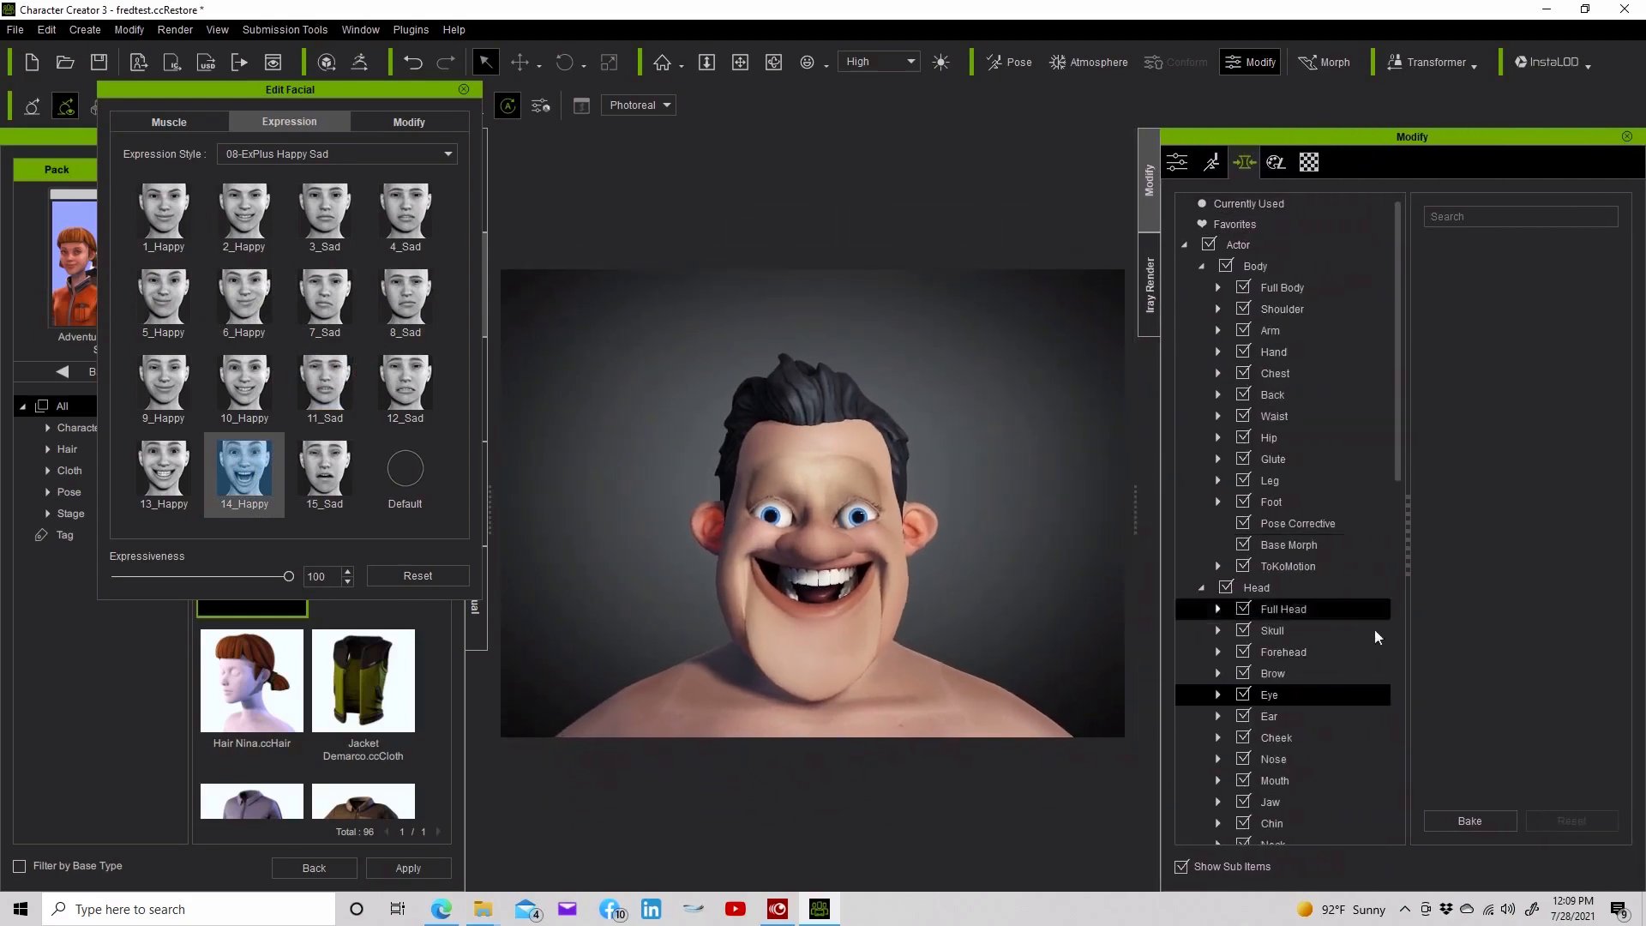
click(1325, 781)
click(1217, 780)
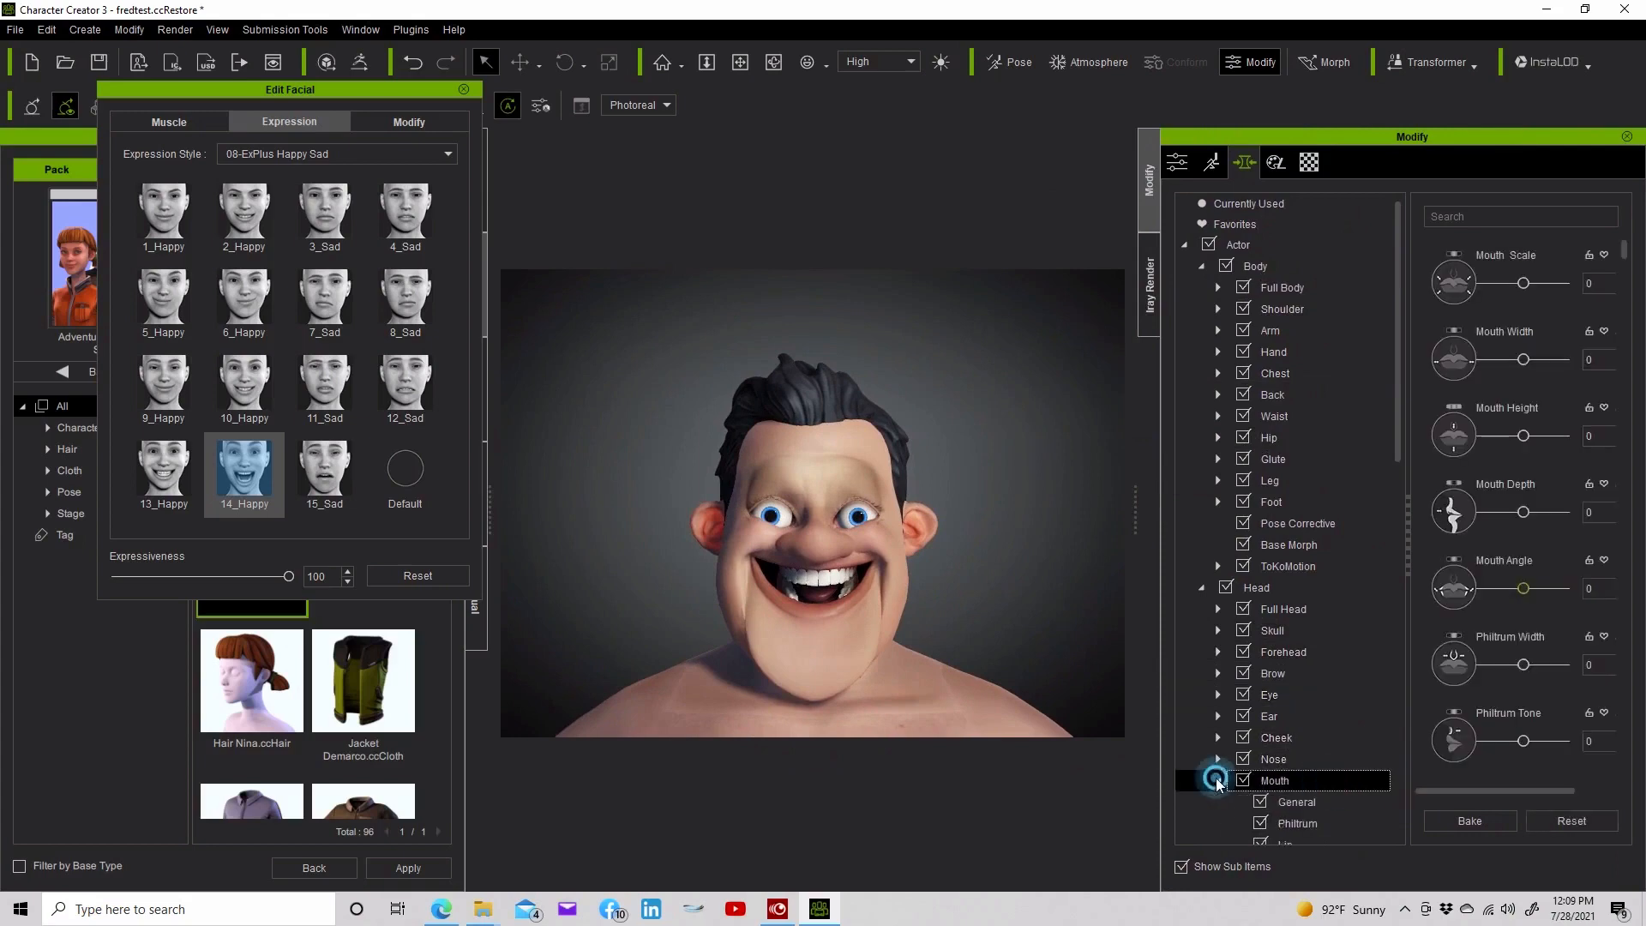
scroll(1287, 819, down, 1)
click(1290, 803)
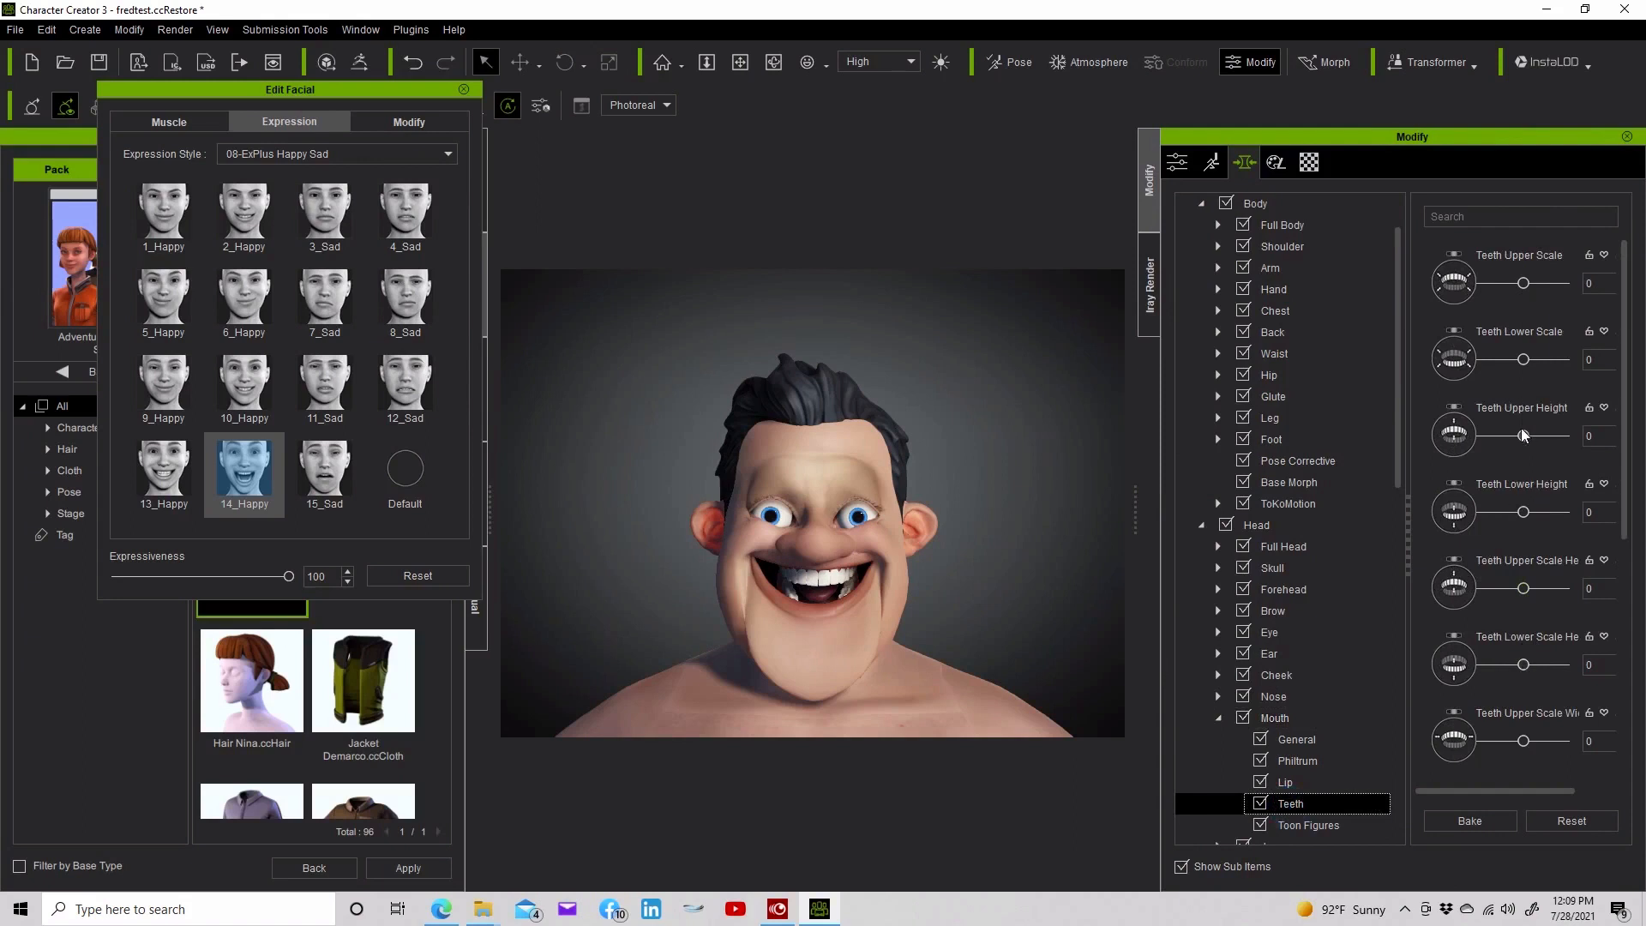
Set the Teeth Lower Height morph to 96, Teeth Upper Scale to 31 and Teeth Lower Scale to -1
drag(1523, 361, 1514, 361)
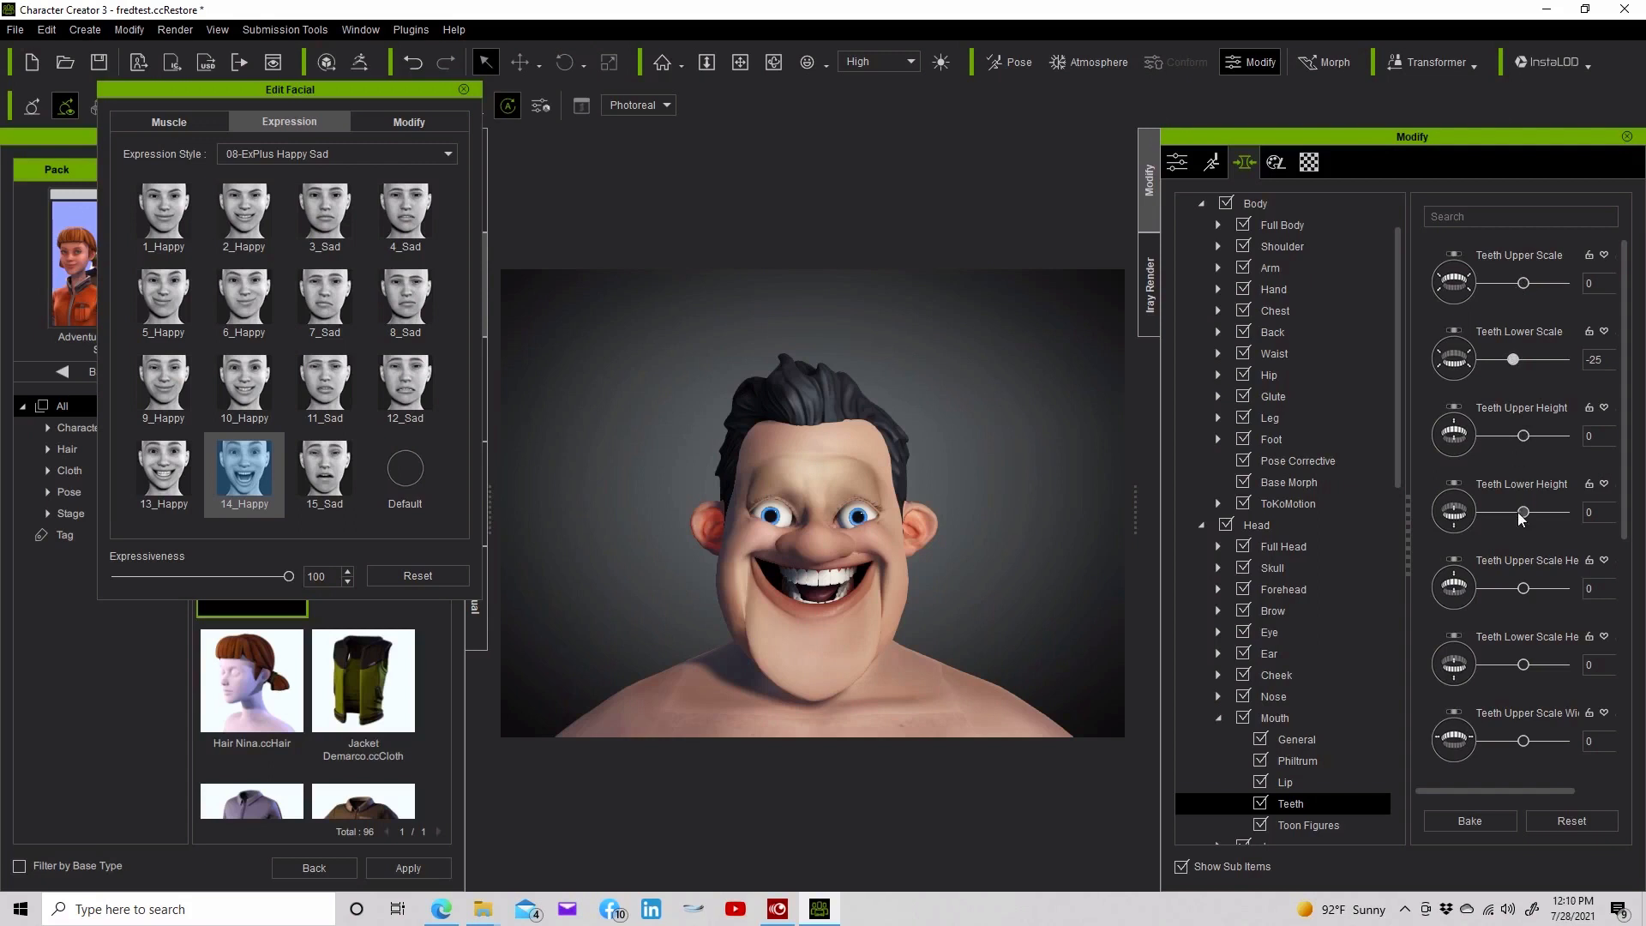
drag(1519, 512, 1558, 512)
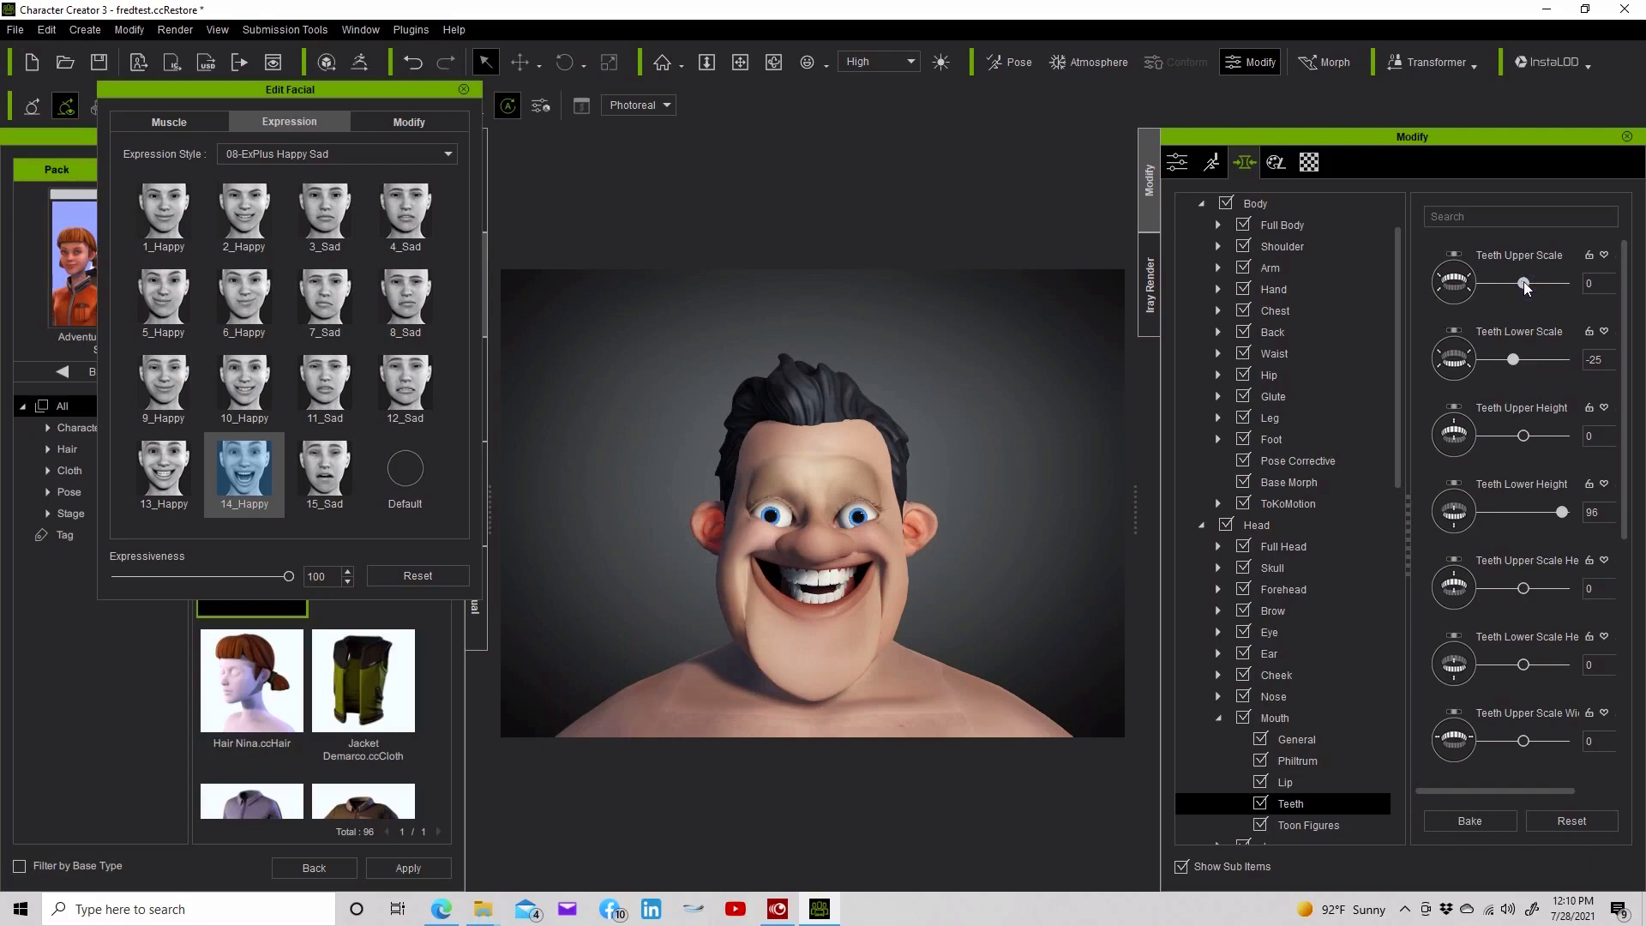
drag(1524, 283, 1535, 289)
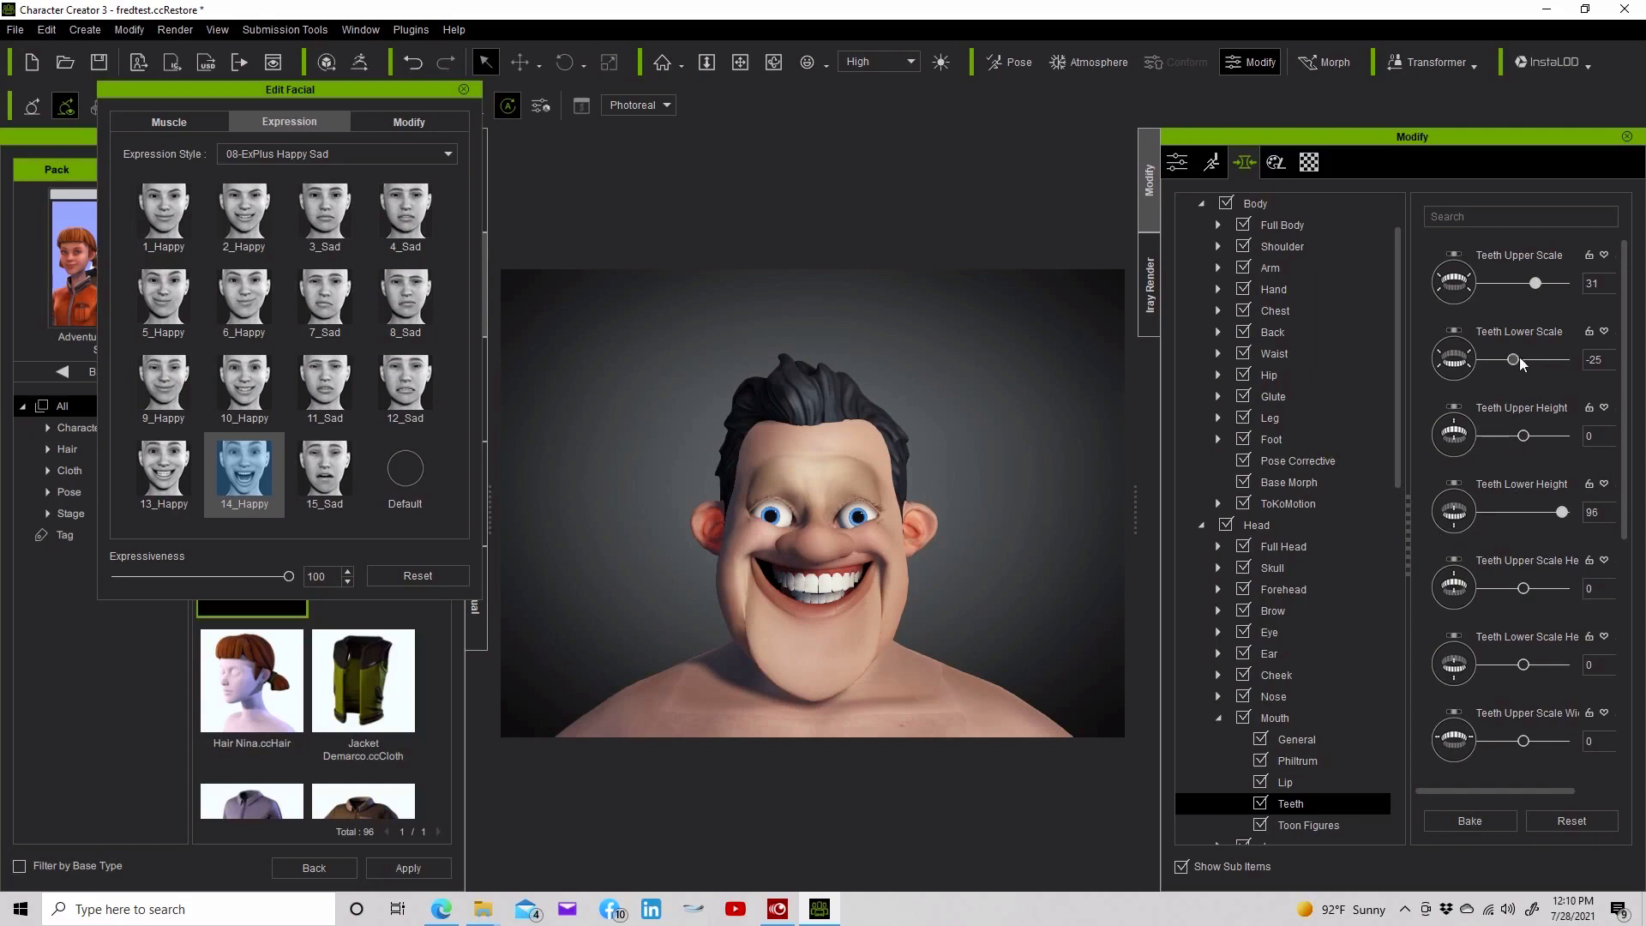
drag(1515, 360, 1526, 363)
Set Teeth Upper Depth to 89 and Teeth Lower Depth to 33, checking the bite from the side and front
scroll(1493, 662, down, 3)
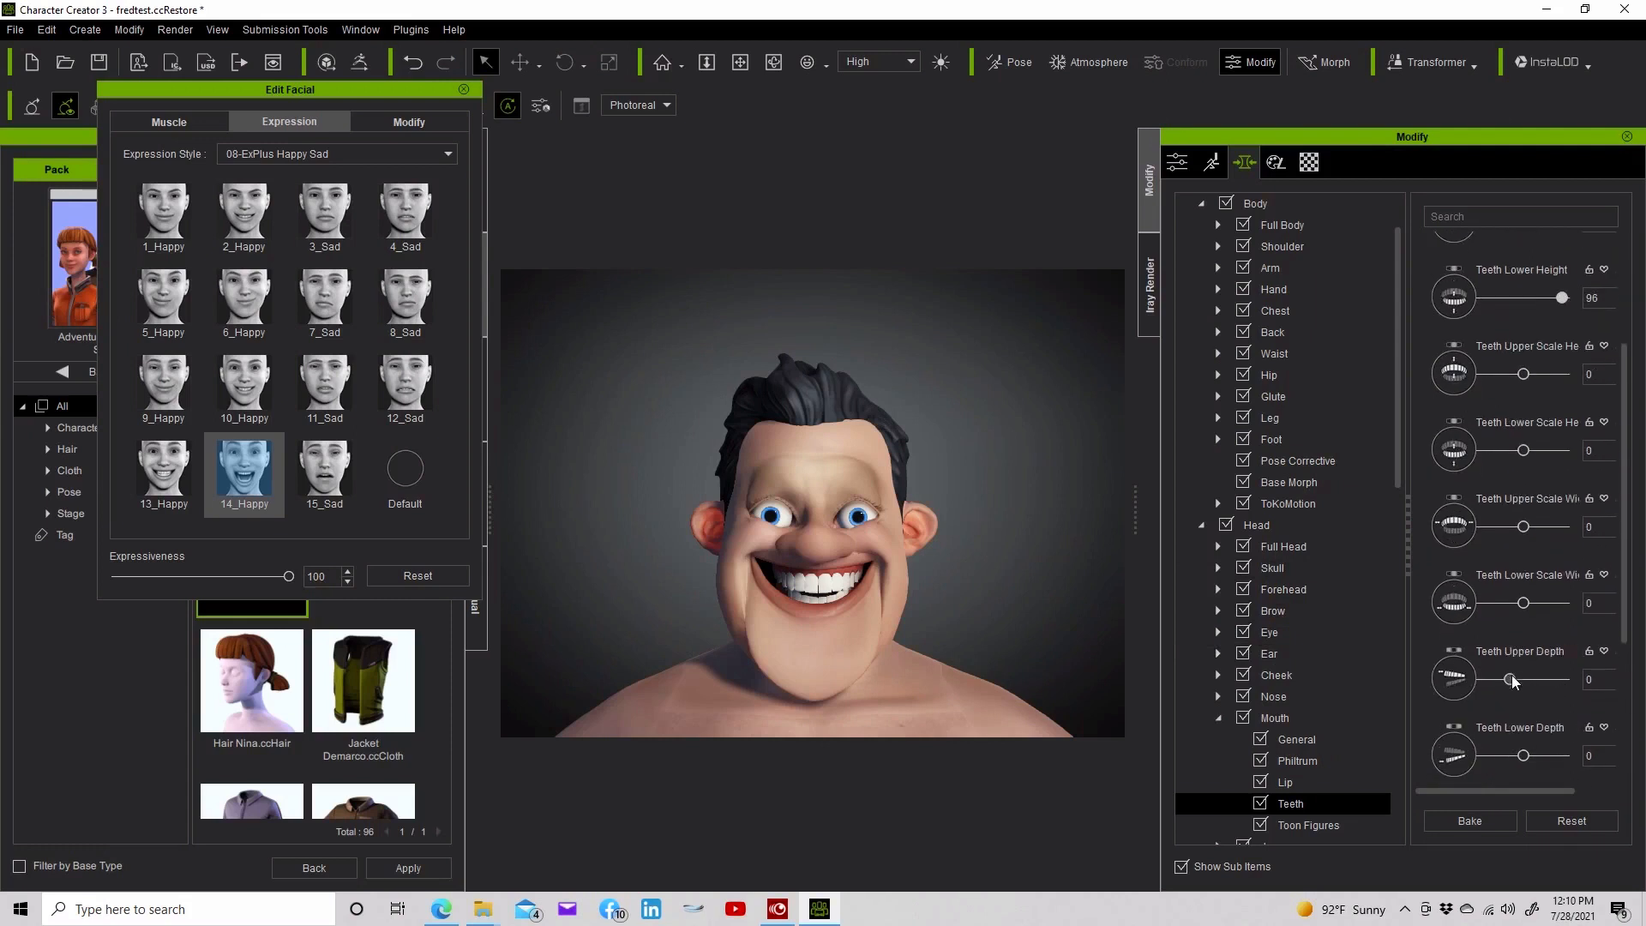
drag(1511, 680, 1560, 682)
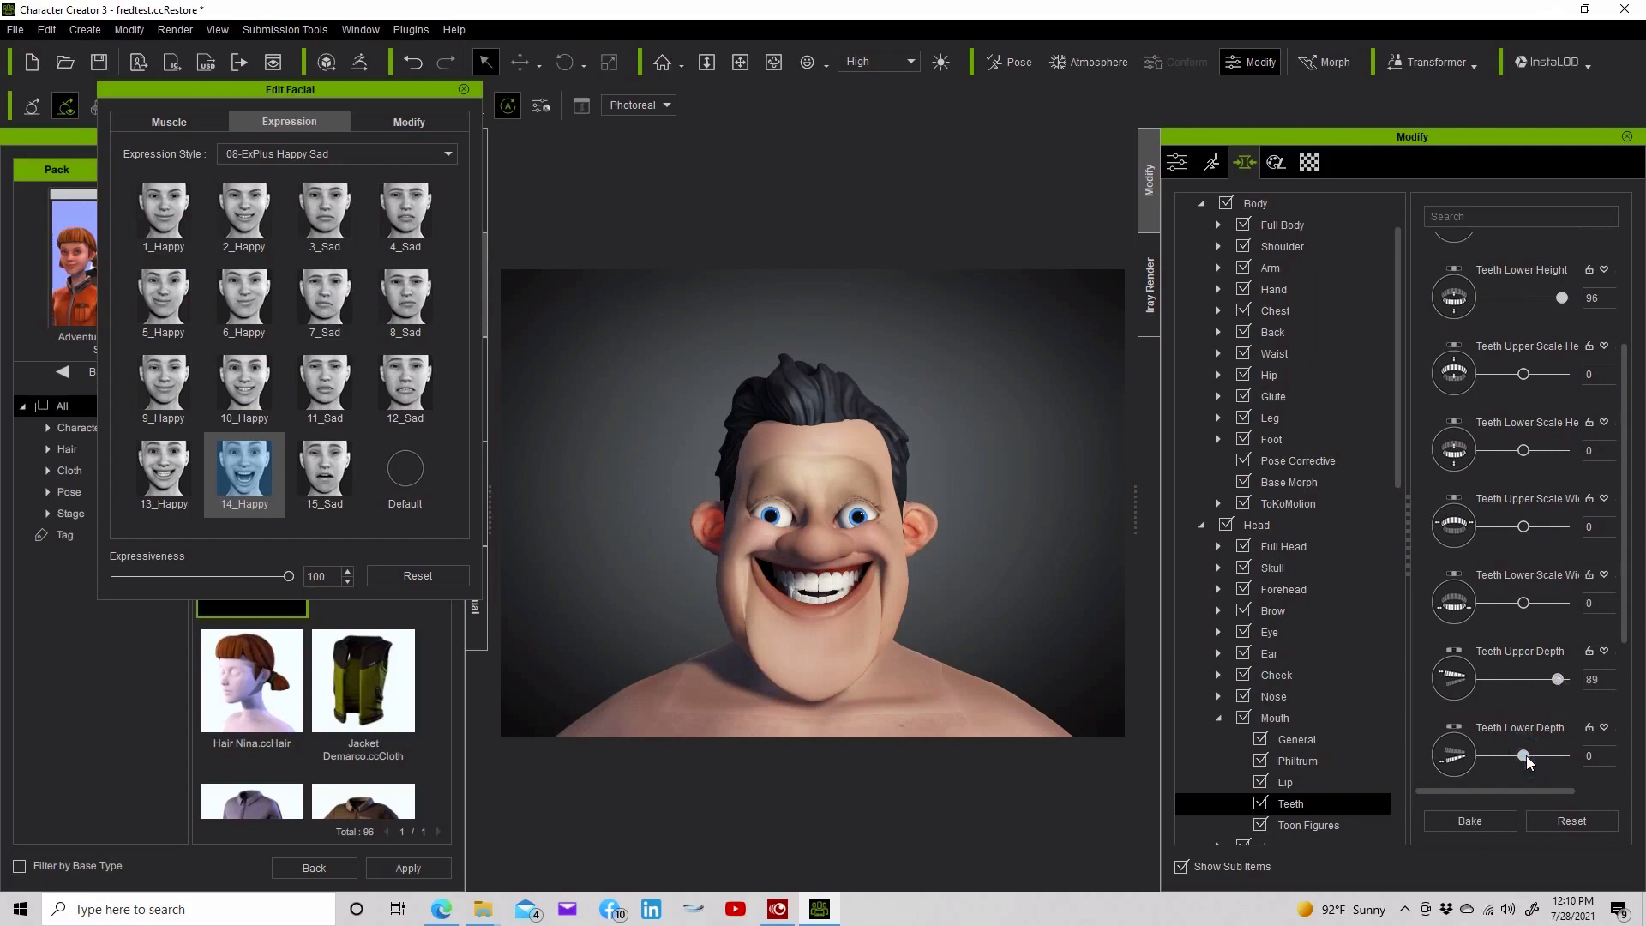
drag(1540, 755, 1551, 756)
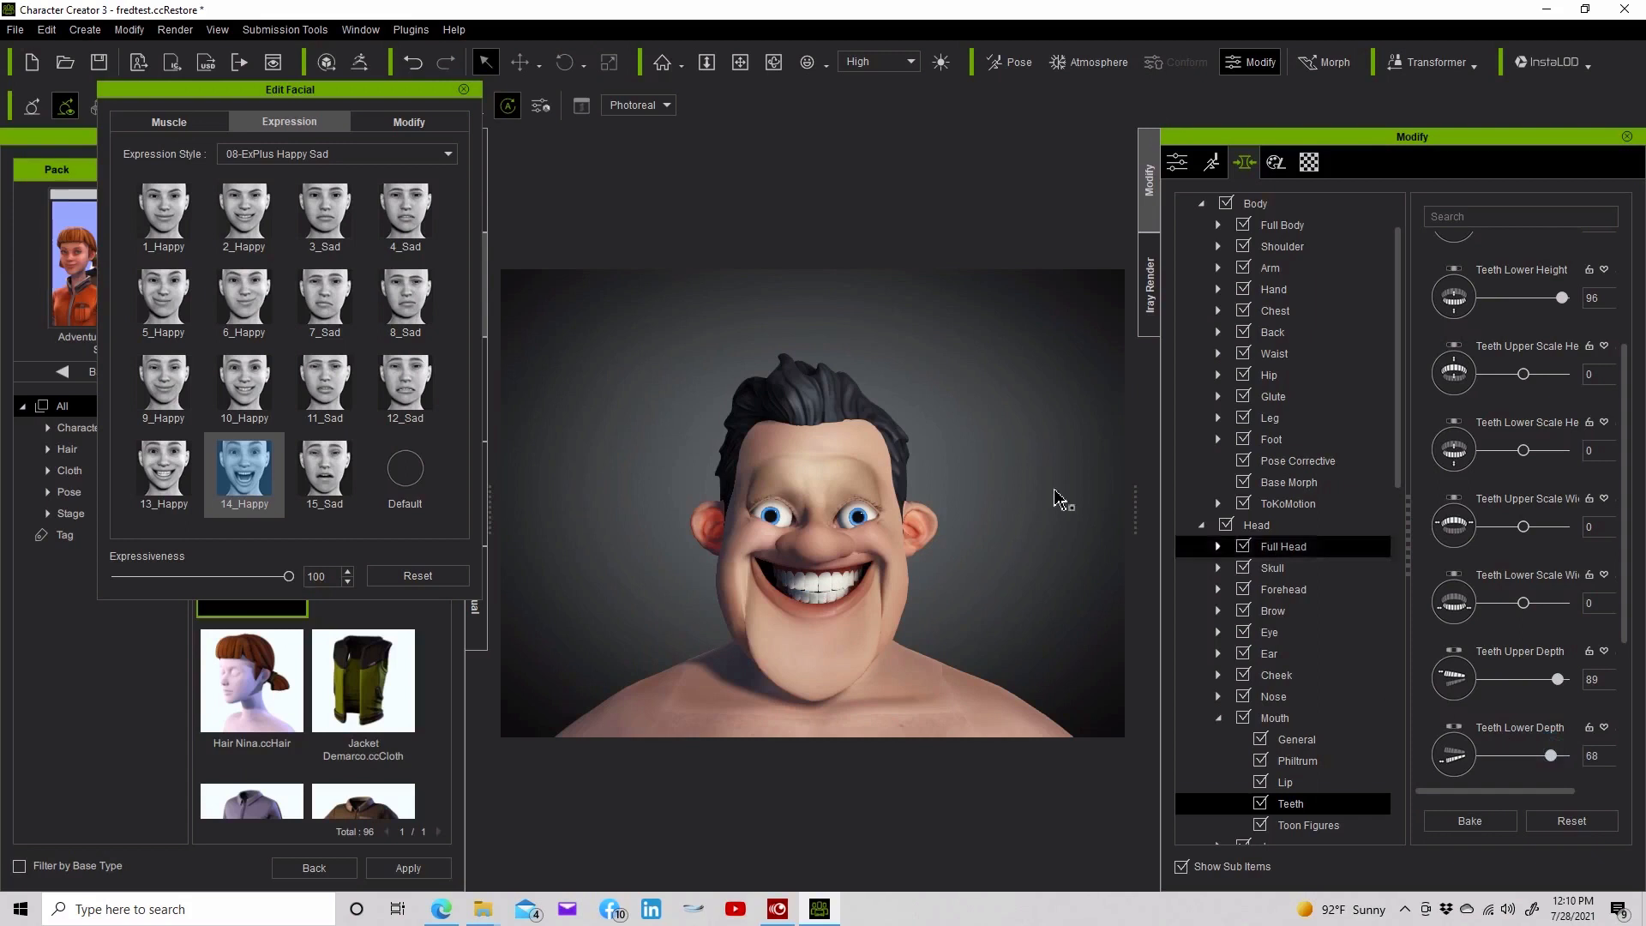
click(773, 61)
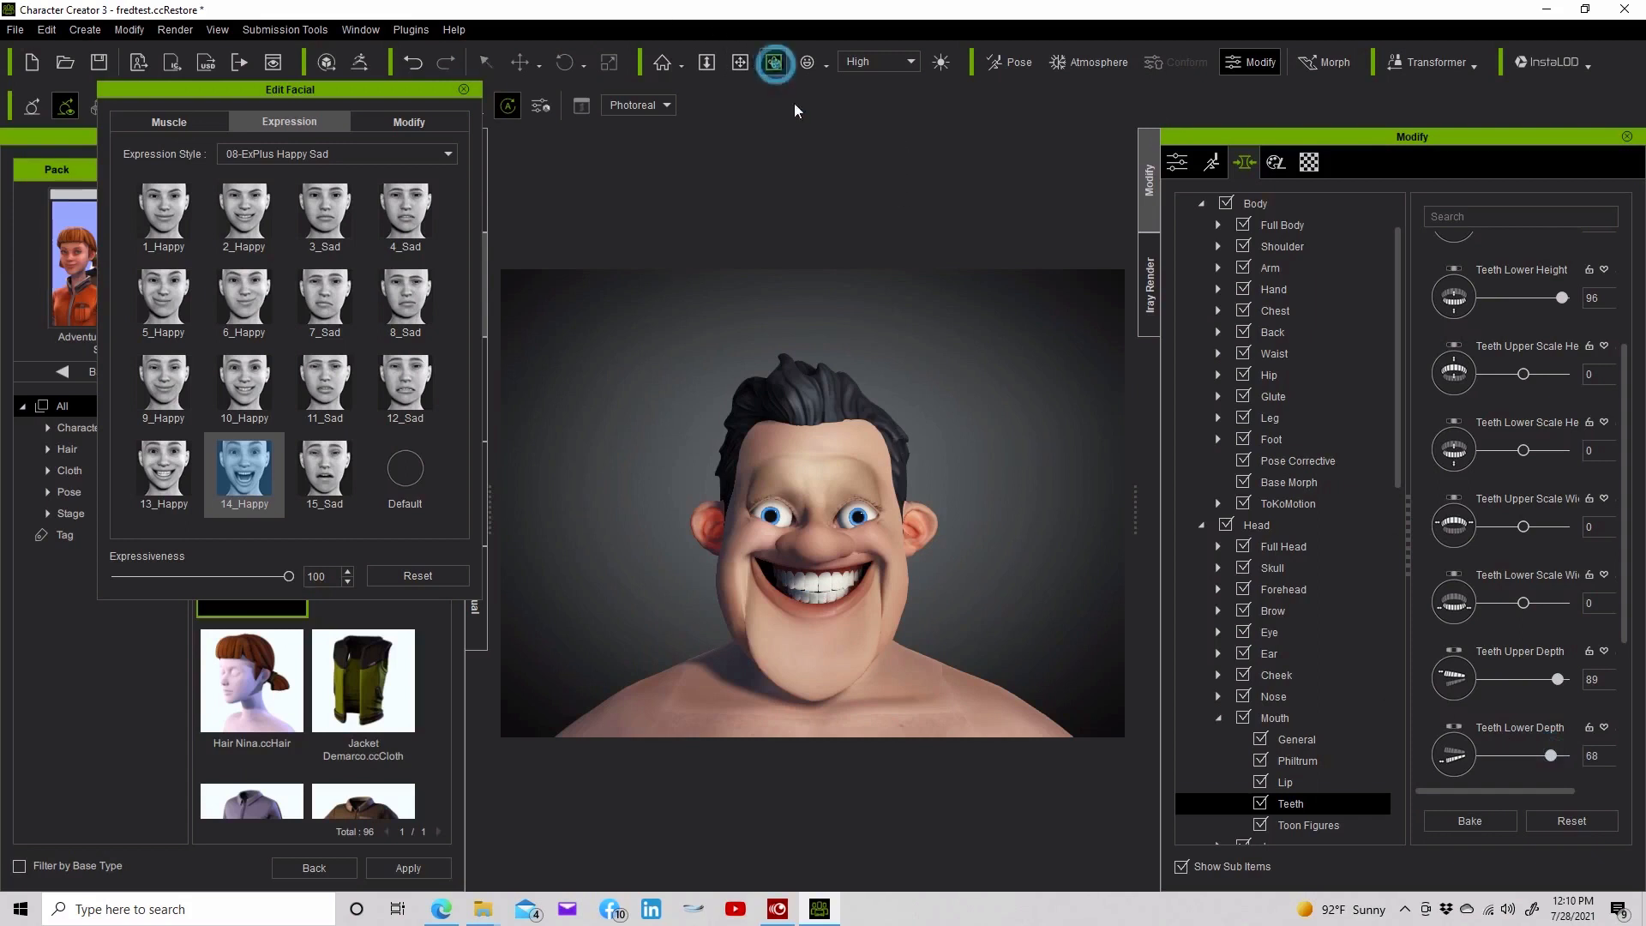
drag(925, 598, 484, 602)
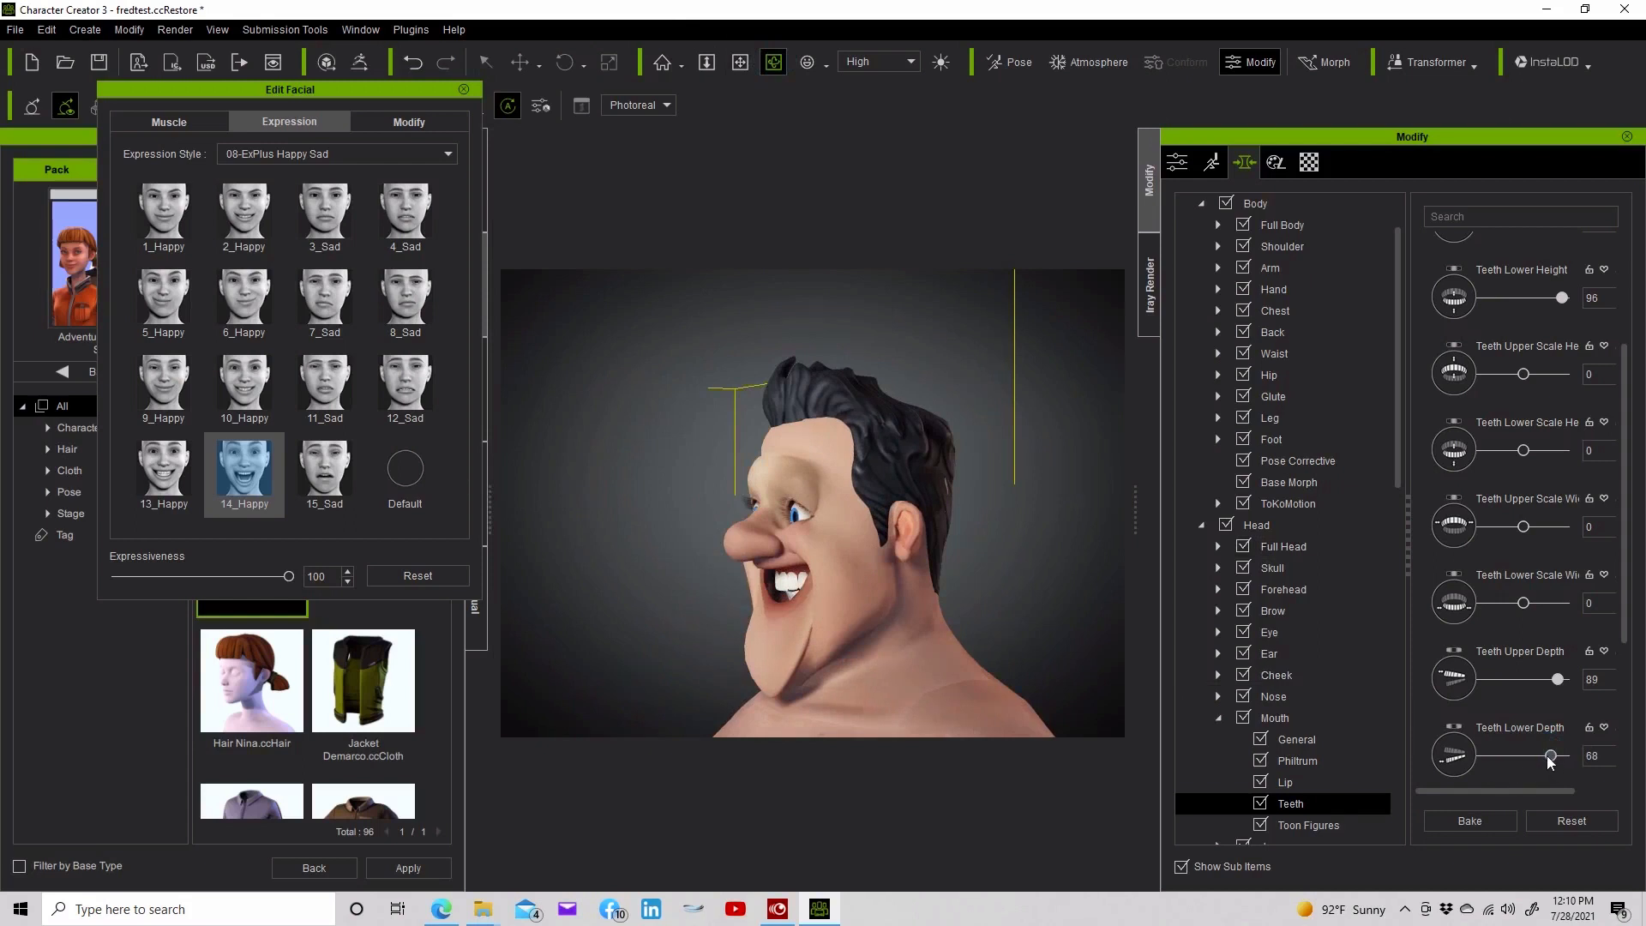
drag(1550, 761, 1535, 762)
drag(692, 613, 1143, 600)
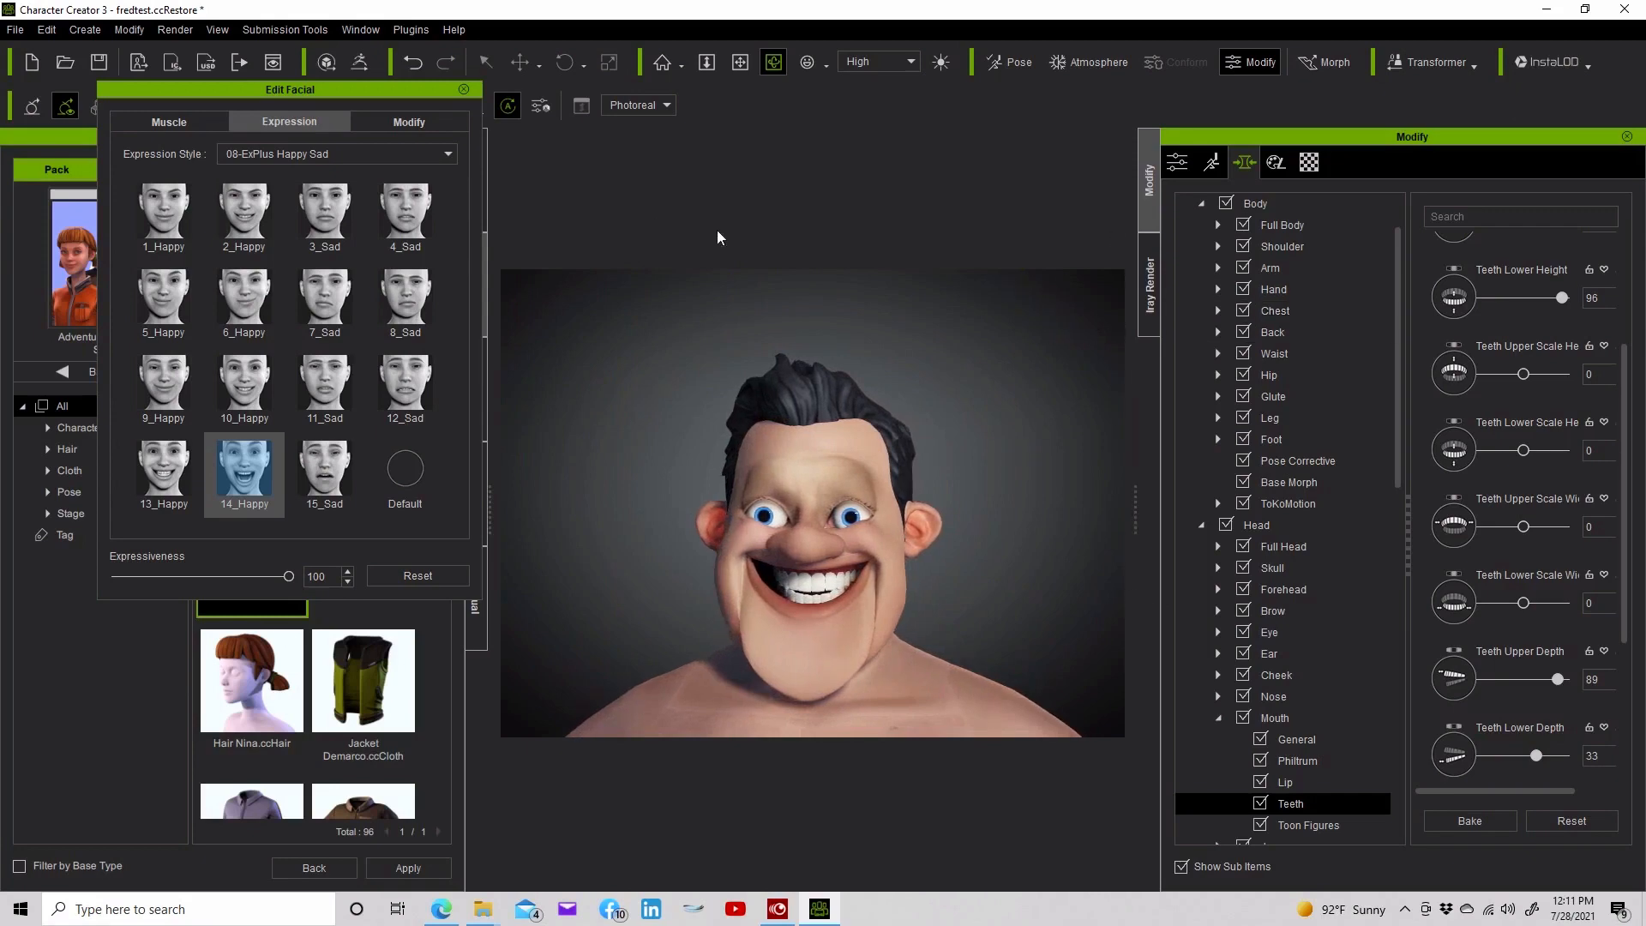
Return the face to the Default expression, view the head in profile and close the facial editor
click(413, 480)
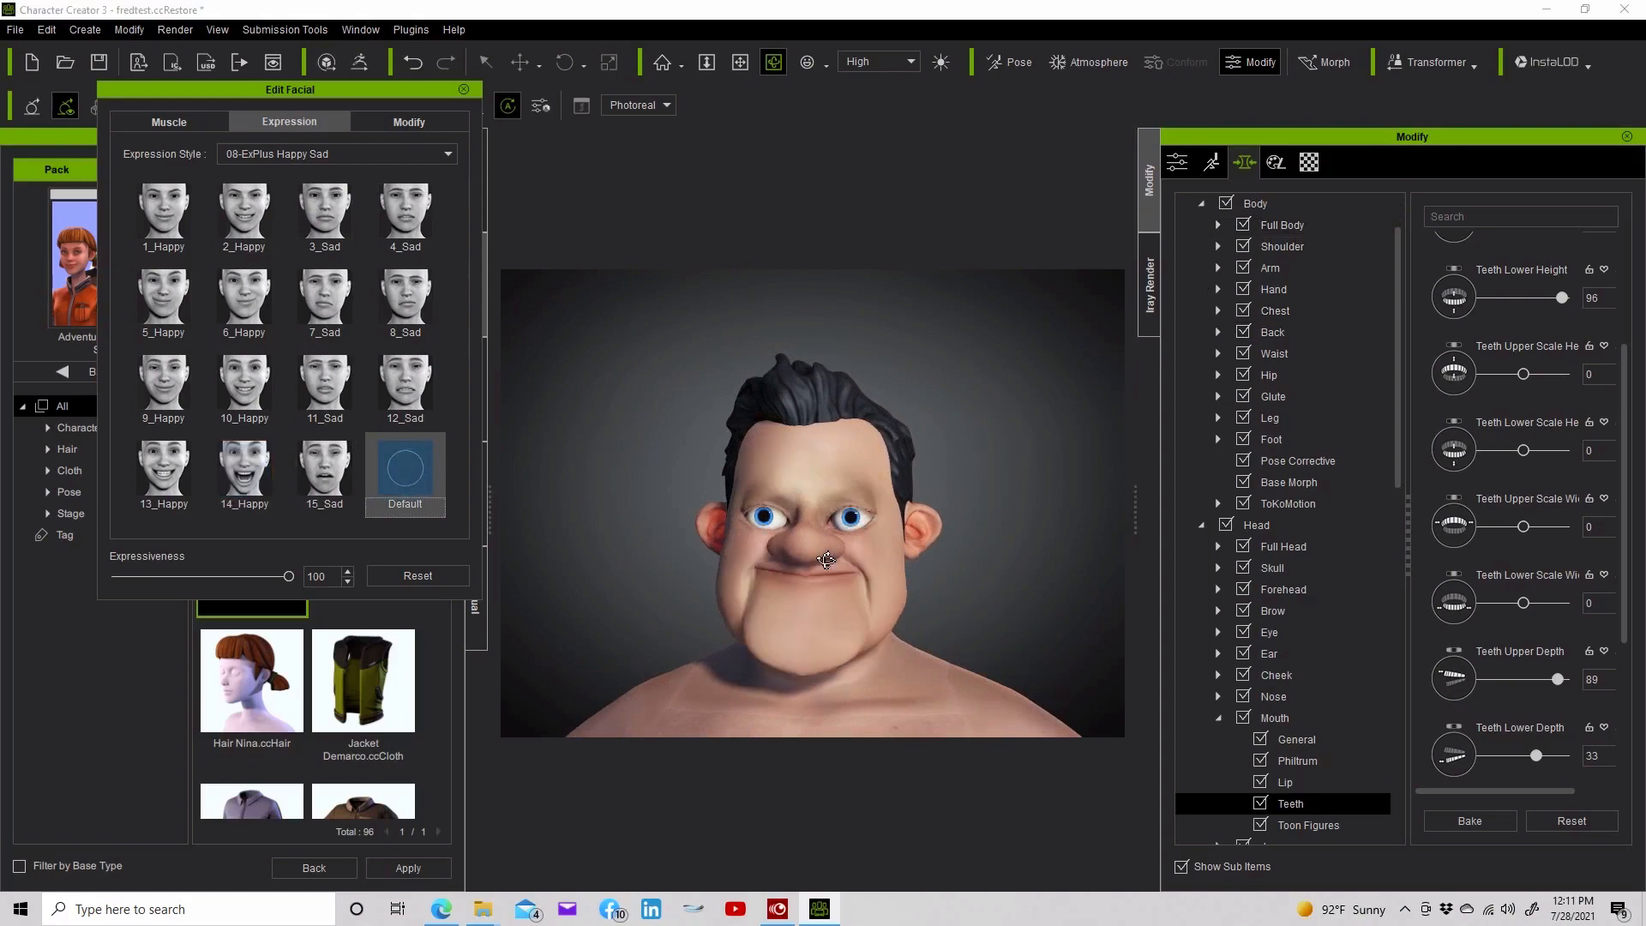
drag(827, 565, 864, 560)
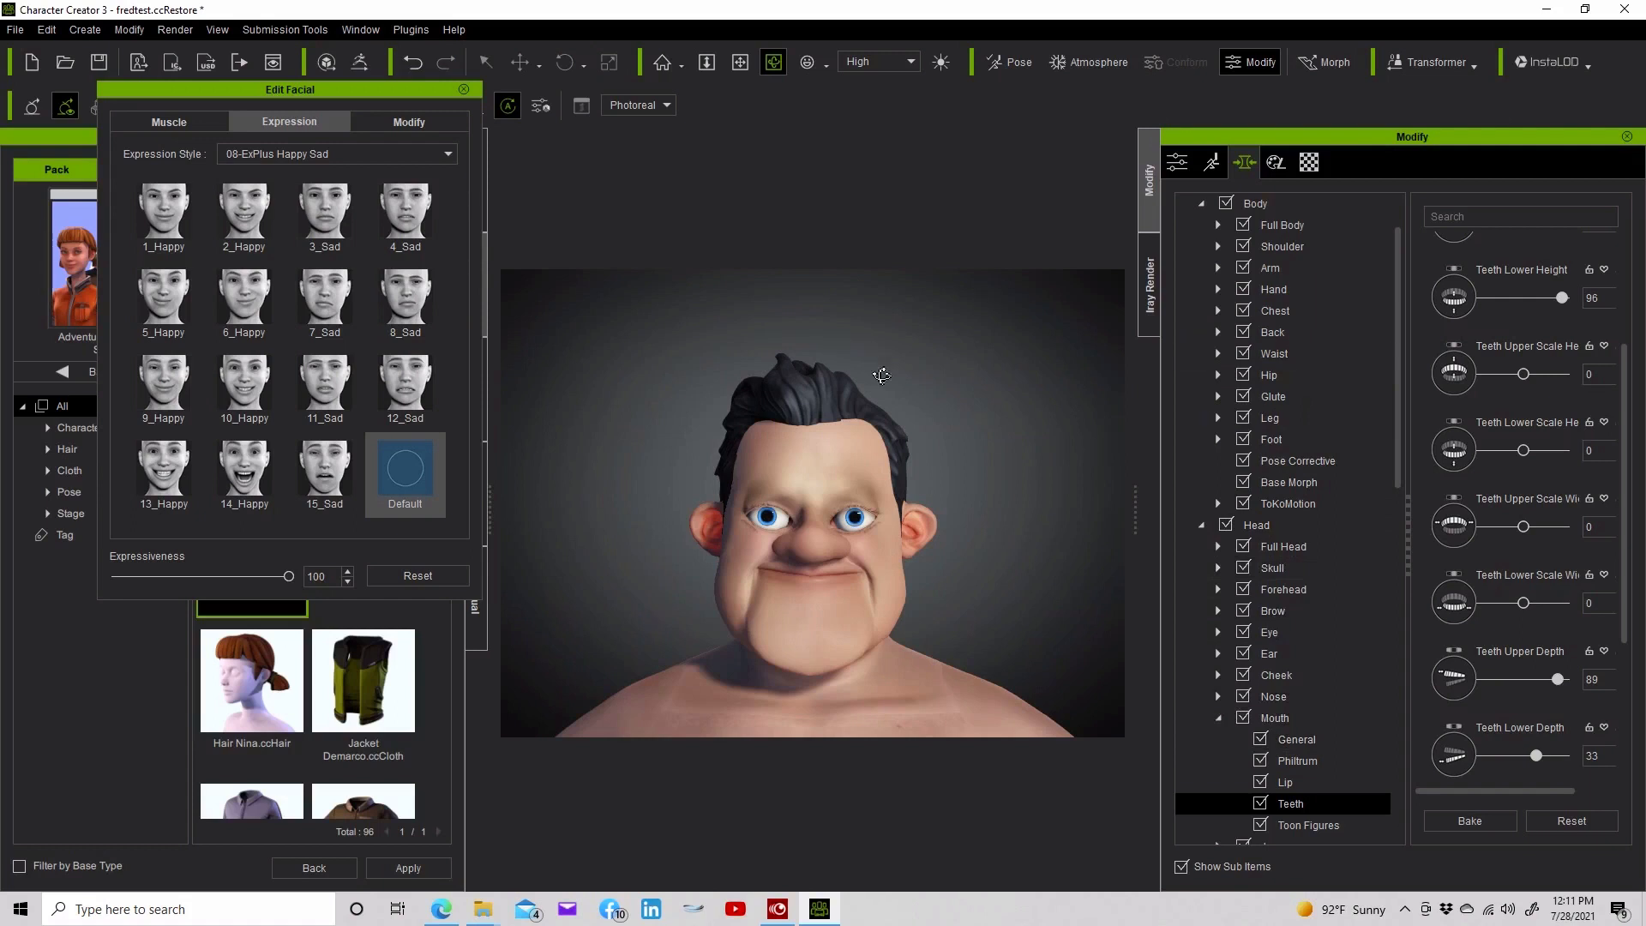
drag(840, 557, 459, 527)
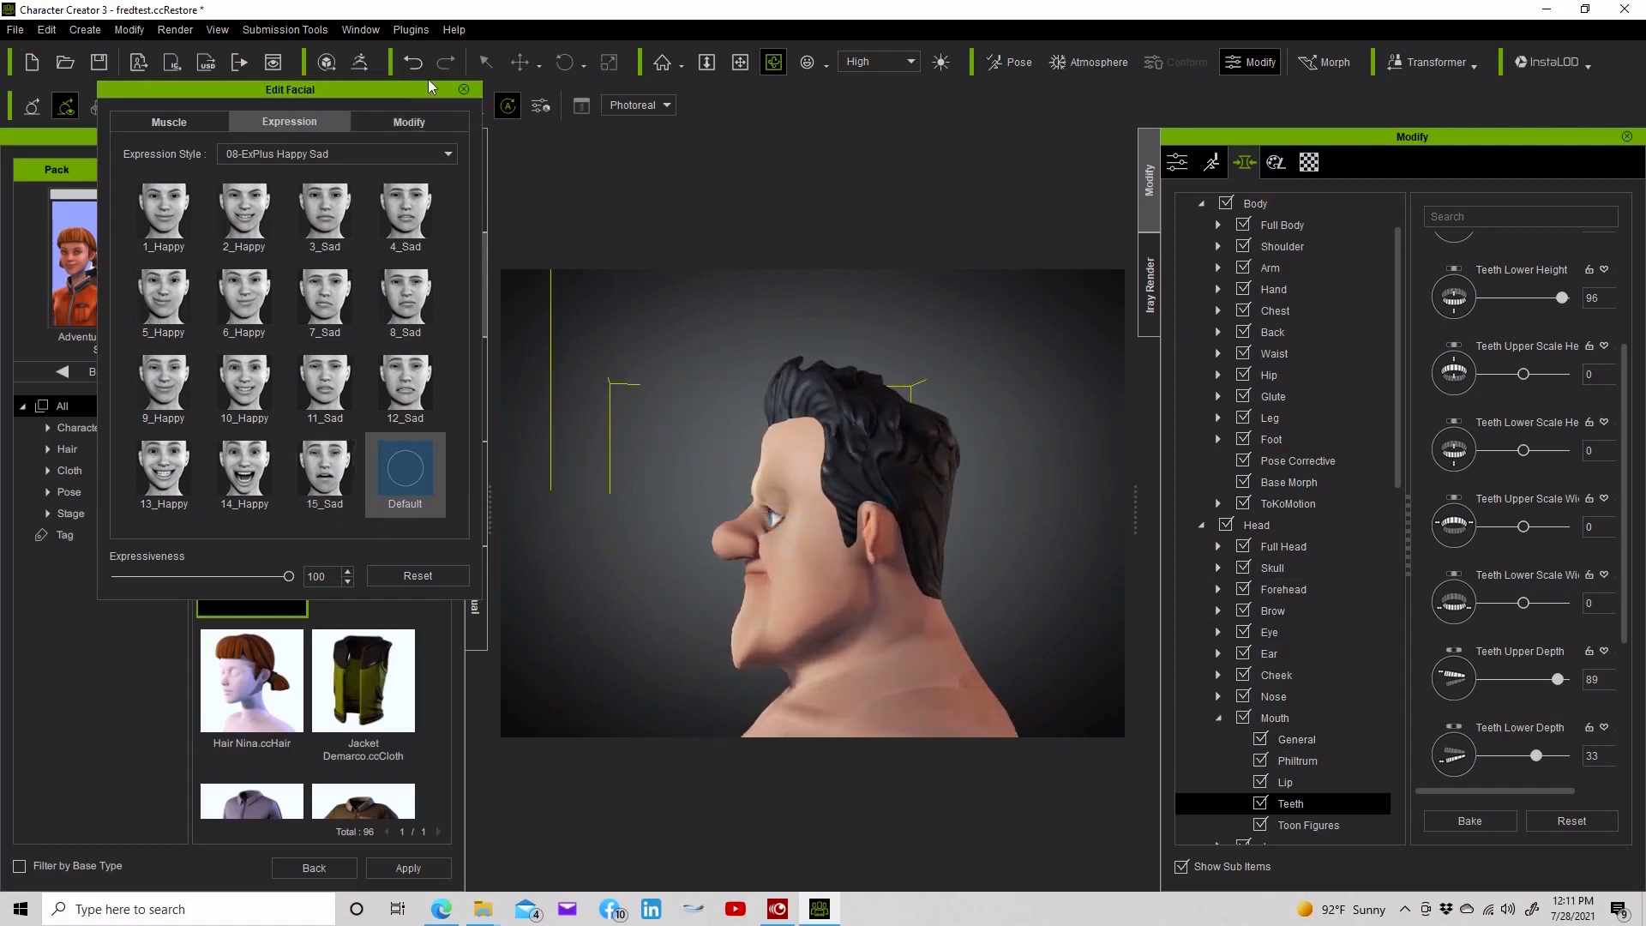
click(464, 89)
Push the jaw and chin farther forward directly on the head with the Morph tool in profile view
click(485, 62)
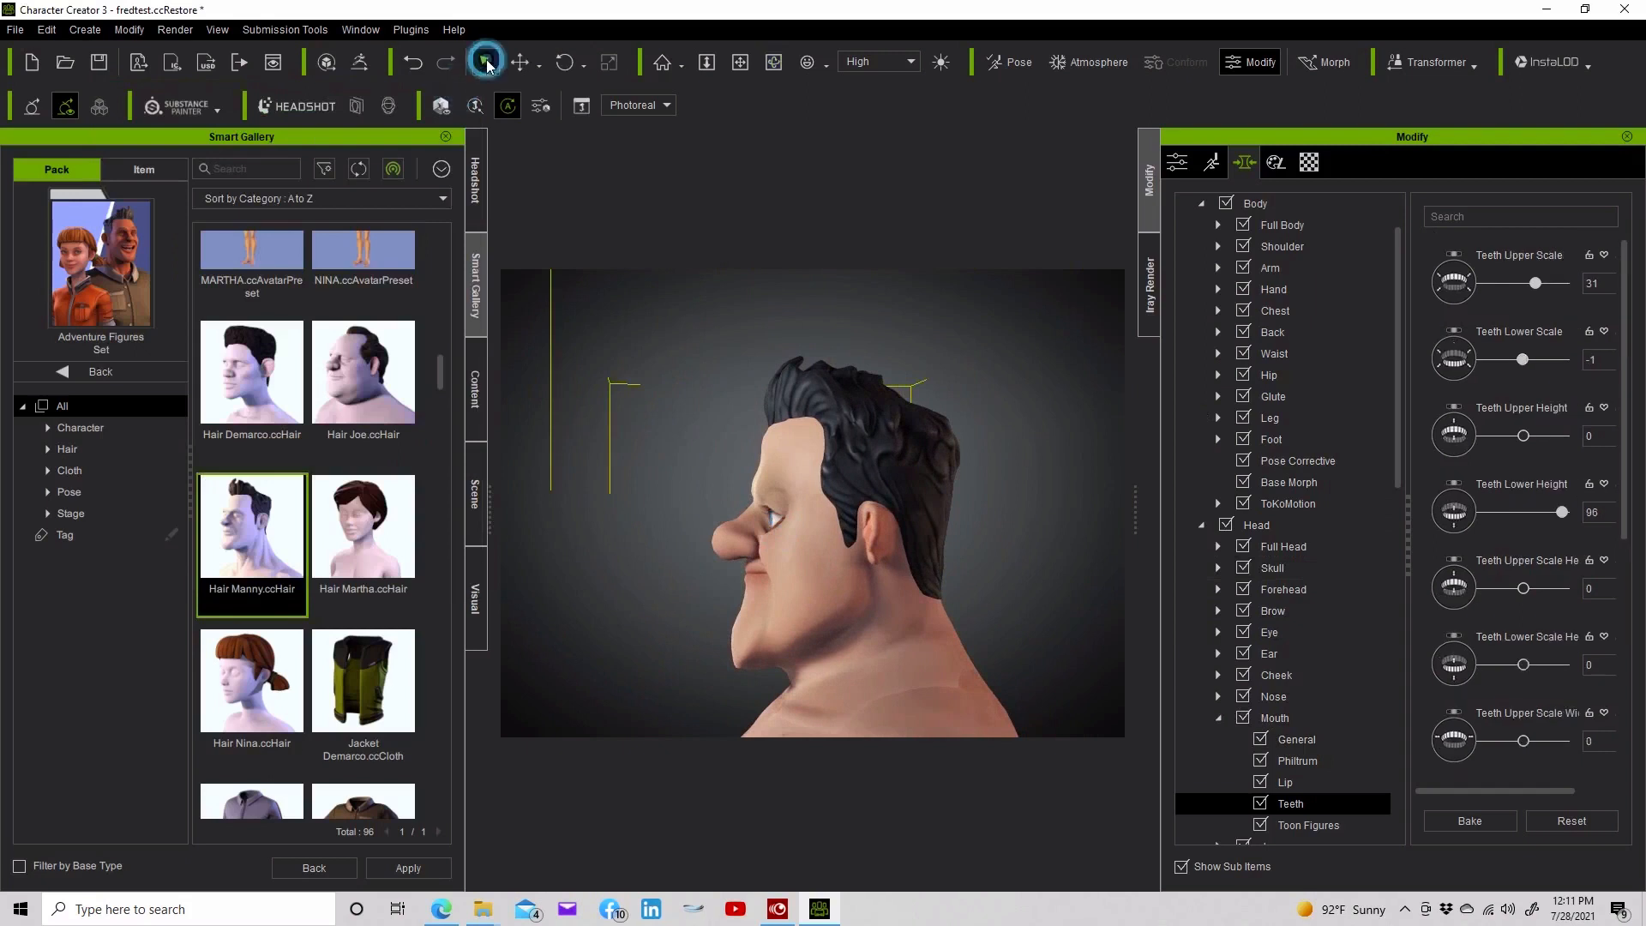
click(1327, 62)
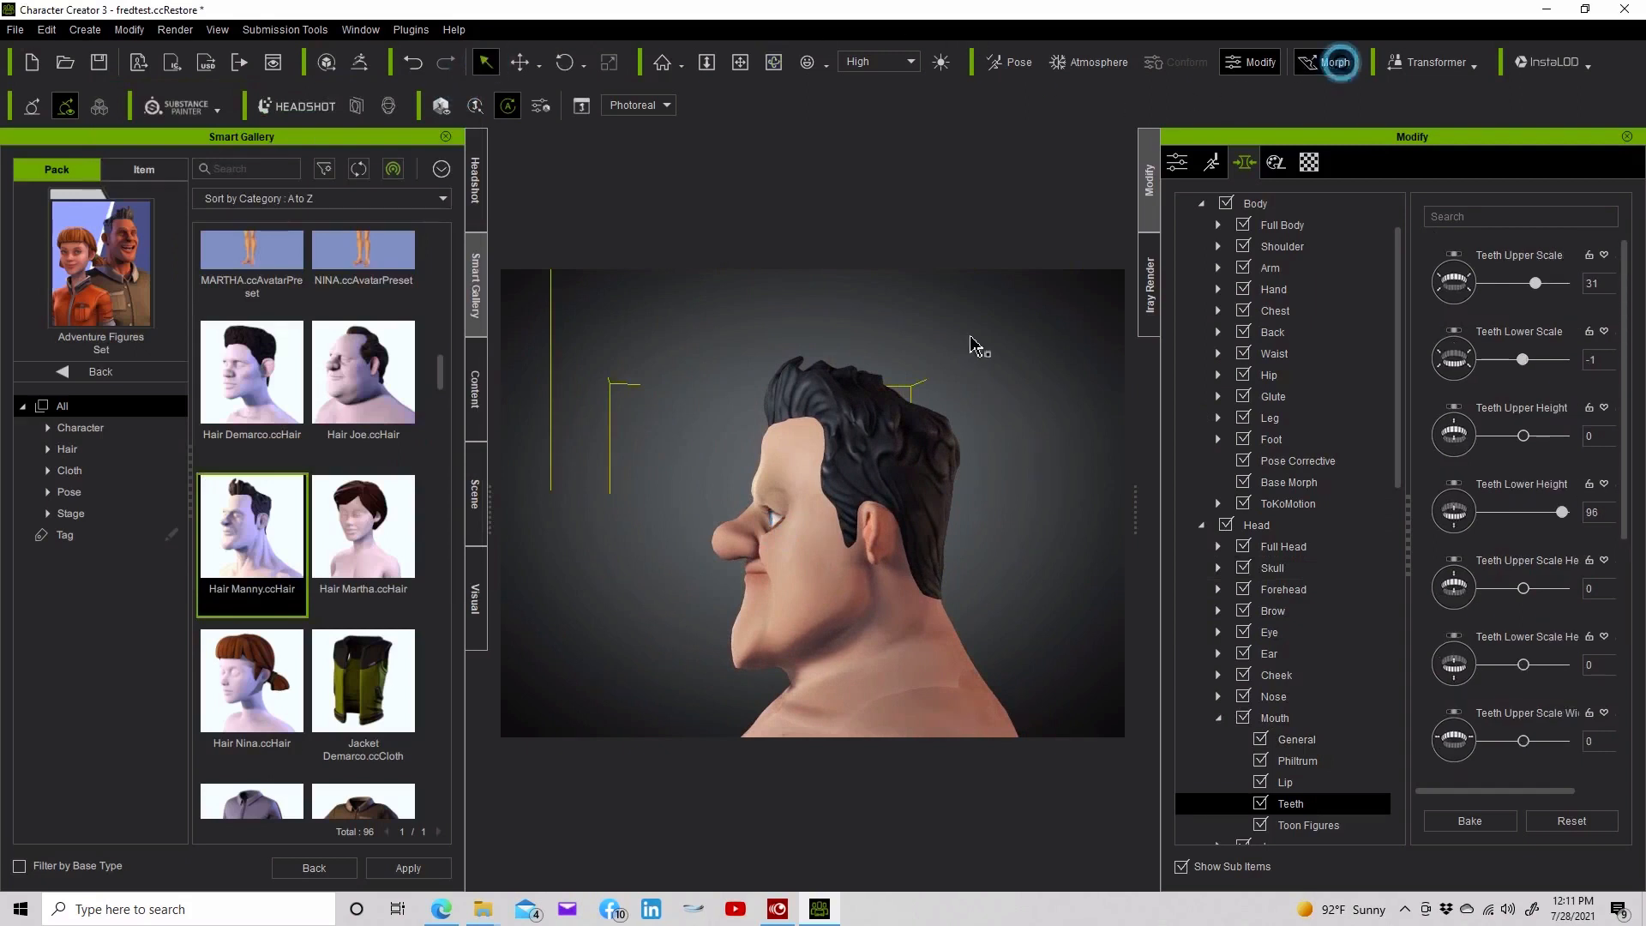
click(751, 655)
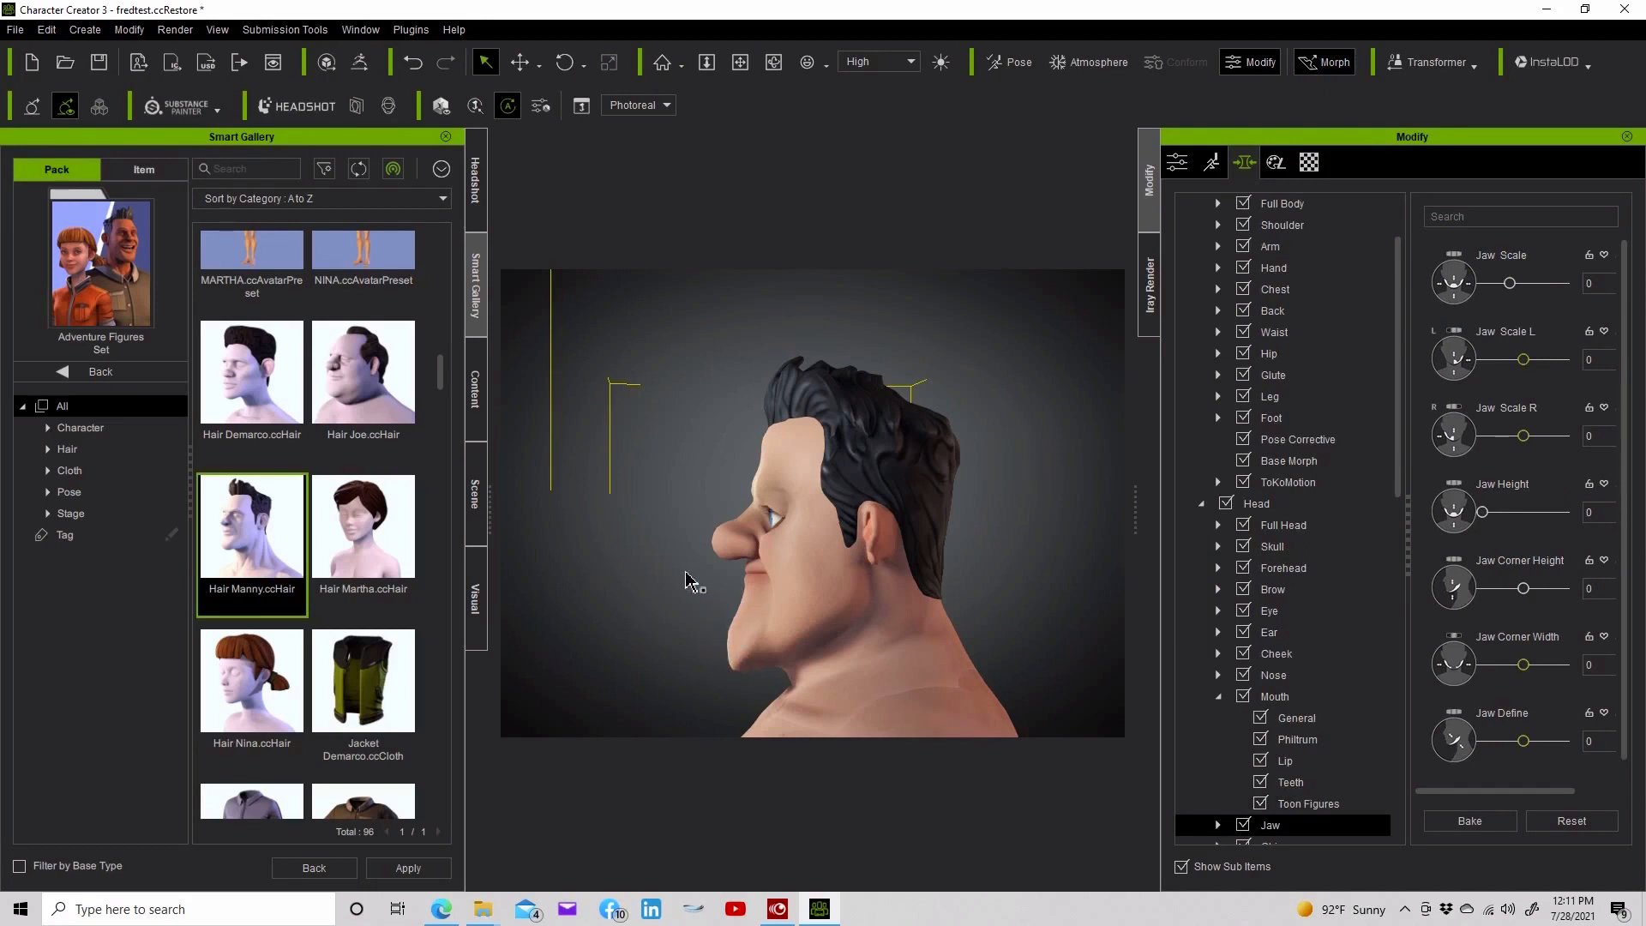
click(1488, 825)
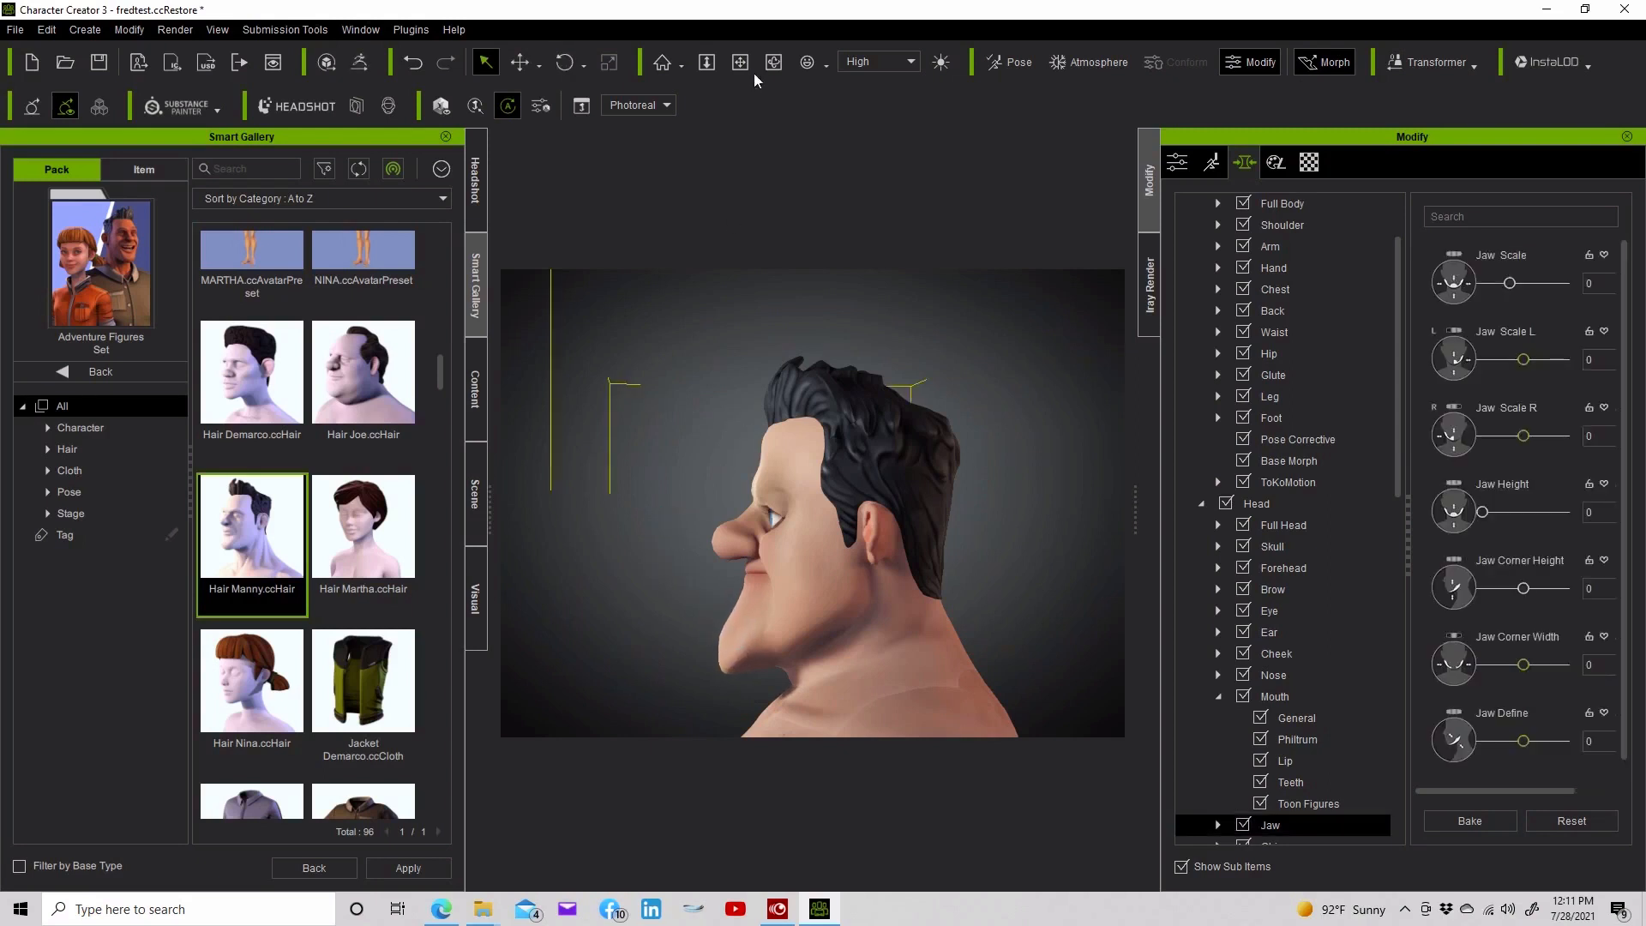
Face the head forward, show the Crease morphs of the Eye category, try Eye Crease Define and the eyelid fold morphs, and bake the morphs
click(773, 62)
drag(738, 483, 1308, 487)
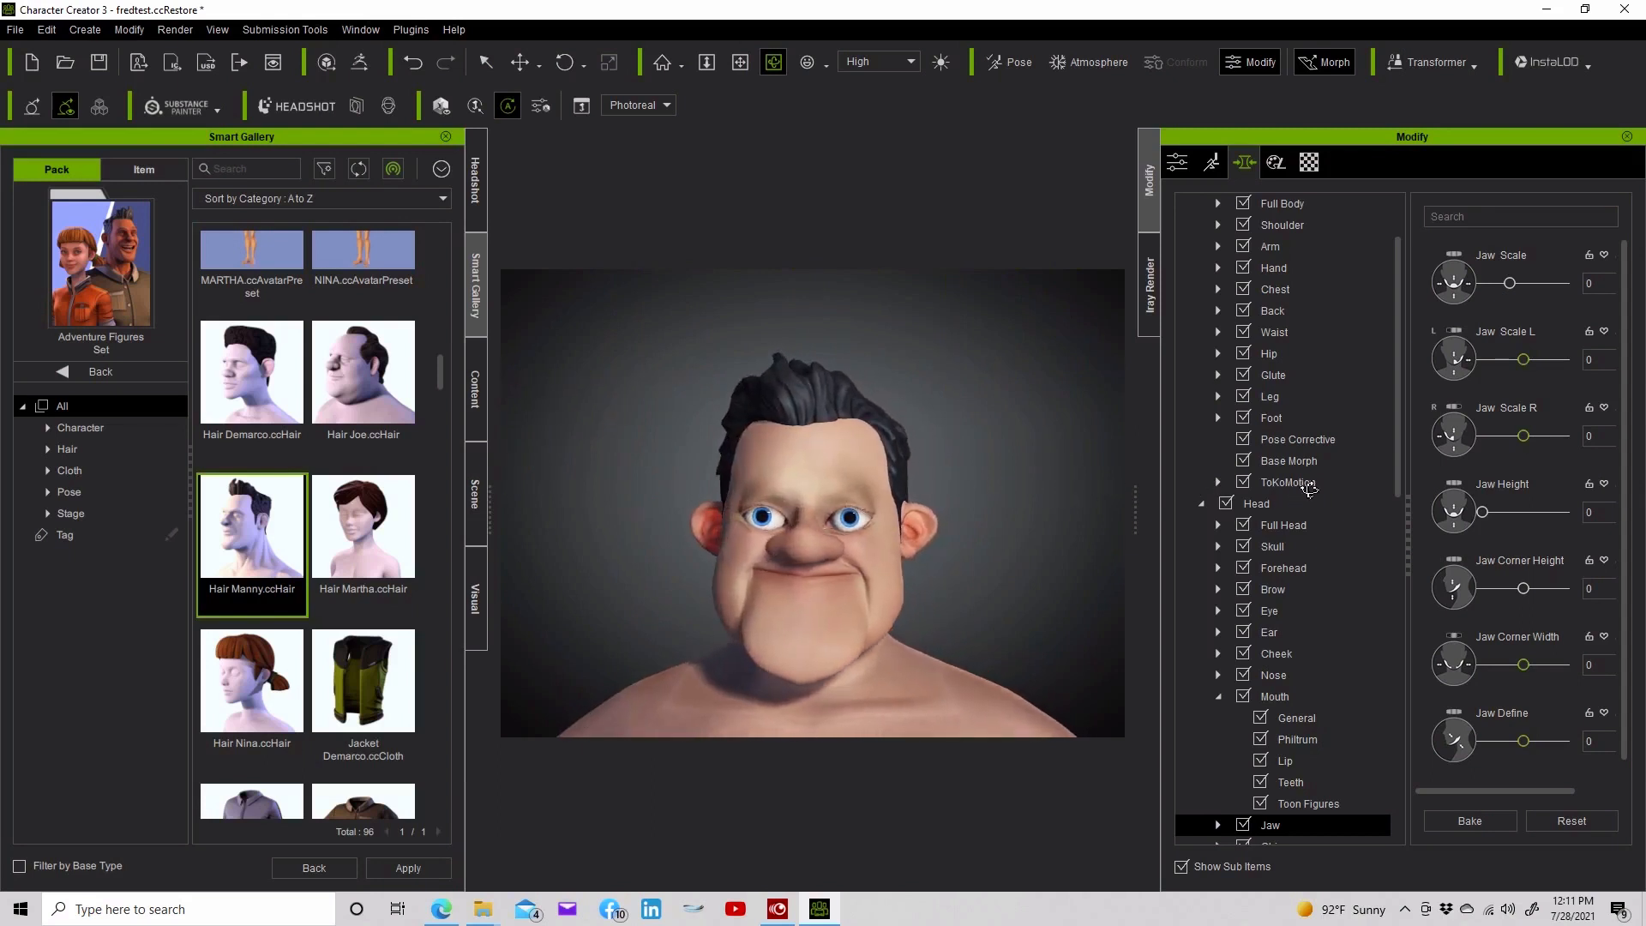
click(1220, 610)
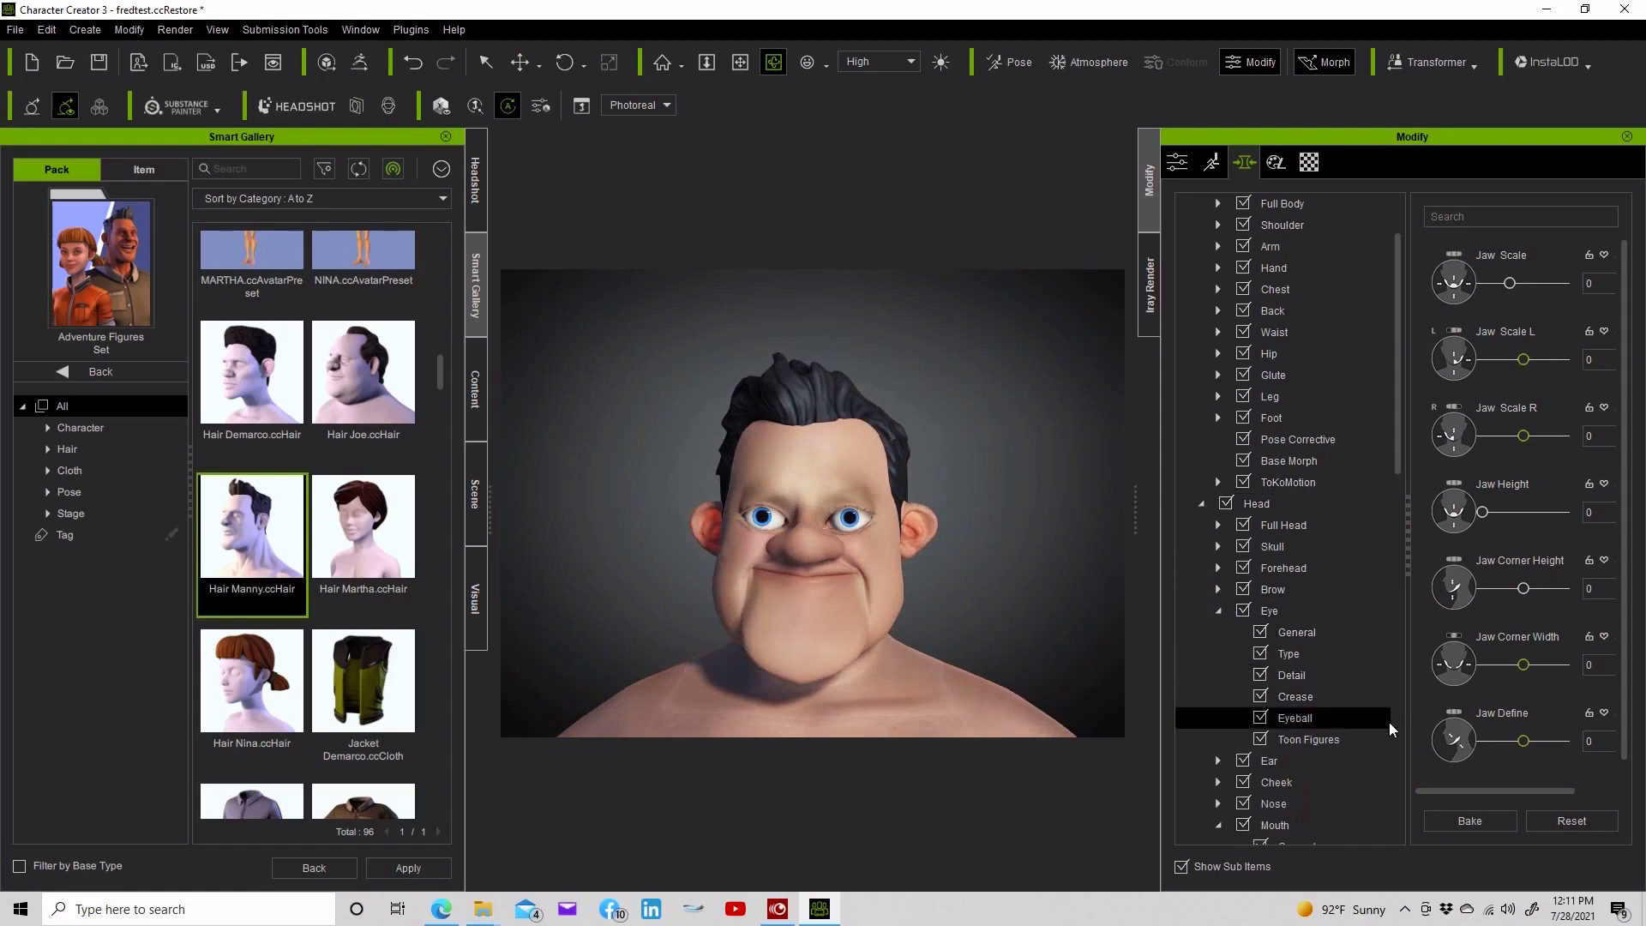
click(1309, 698)
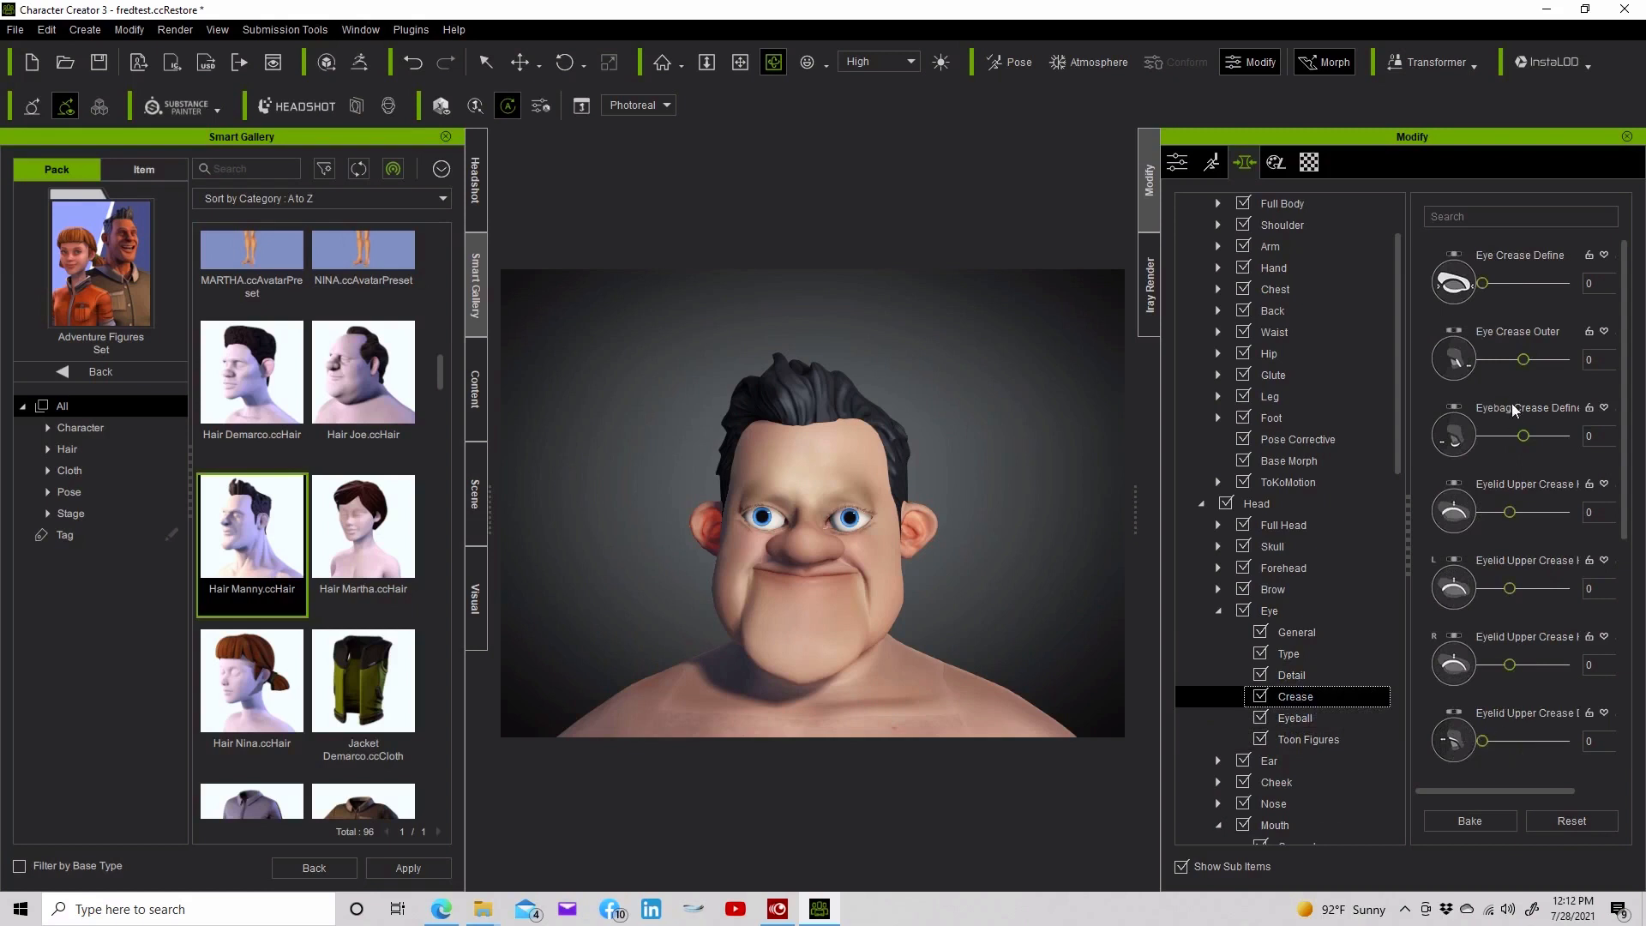
drag(1487, 287, 1612, 292)
scroll(1475, 534, down, 2)
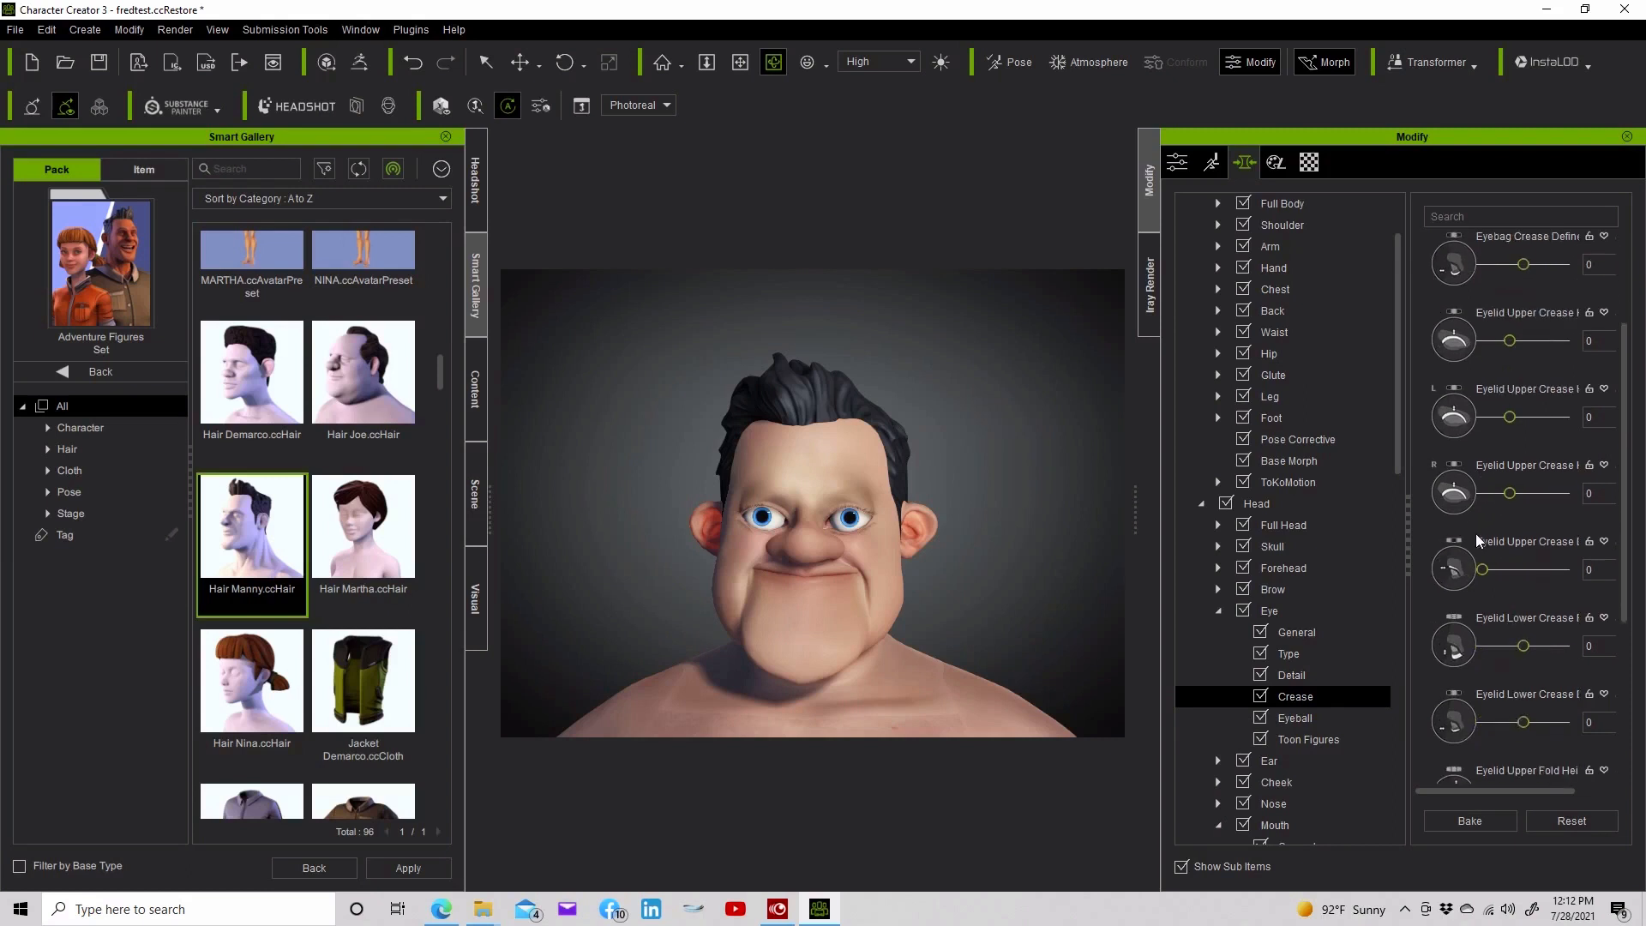
scroll(1475, 677, down, 3)
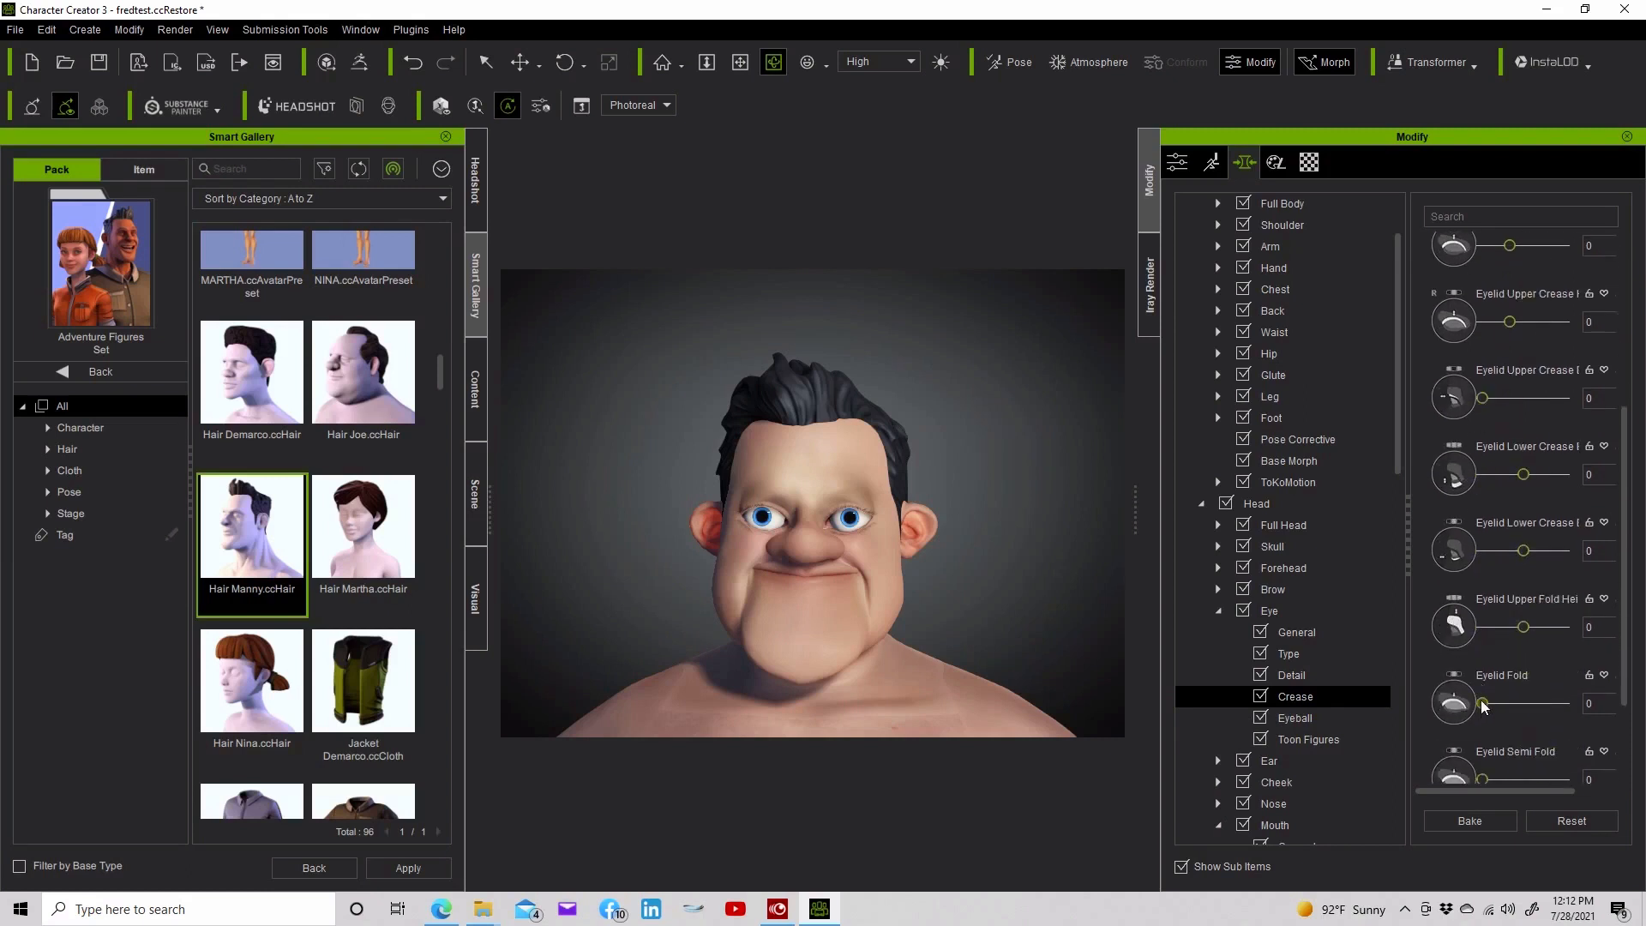
drag(1482, 703, 1438, 696)
mouse_move(1482, 778)
mouse_down()
mouse_move(1560, 778)
mouse_move(1492, 779)
mouse_up()
click(1467, 820)
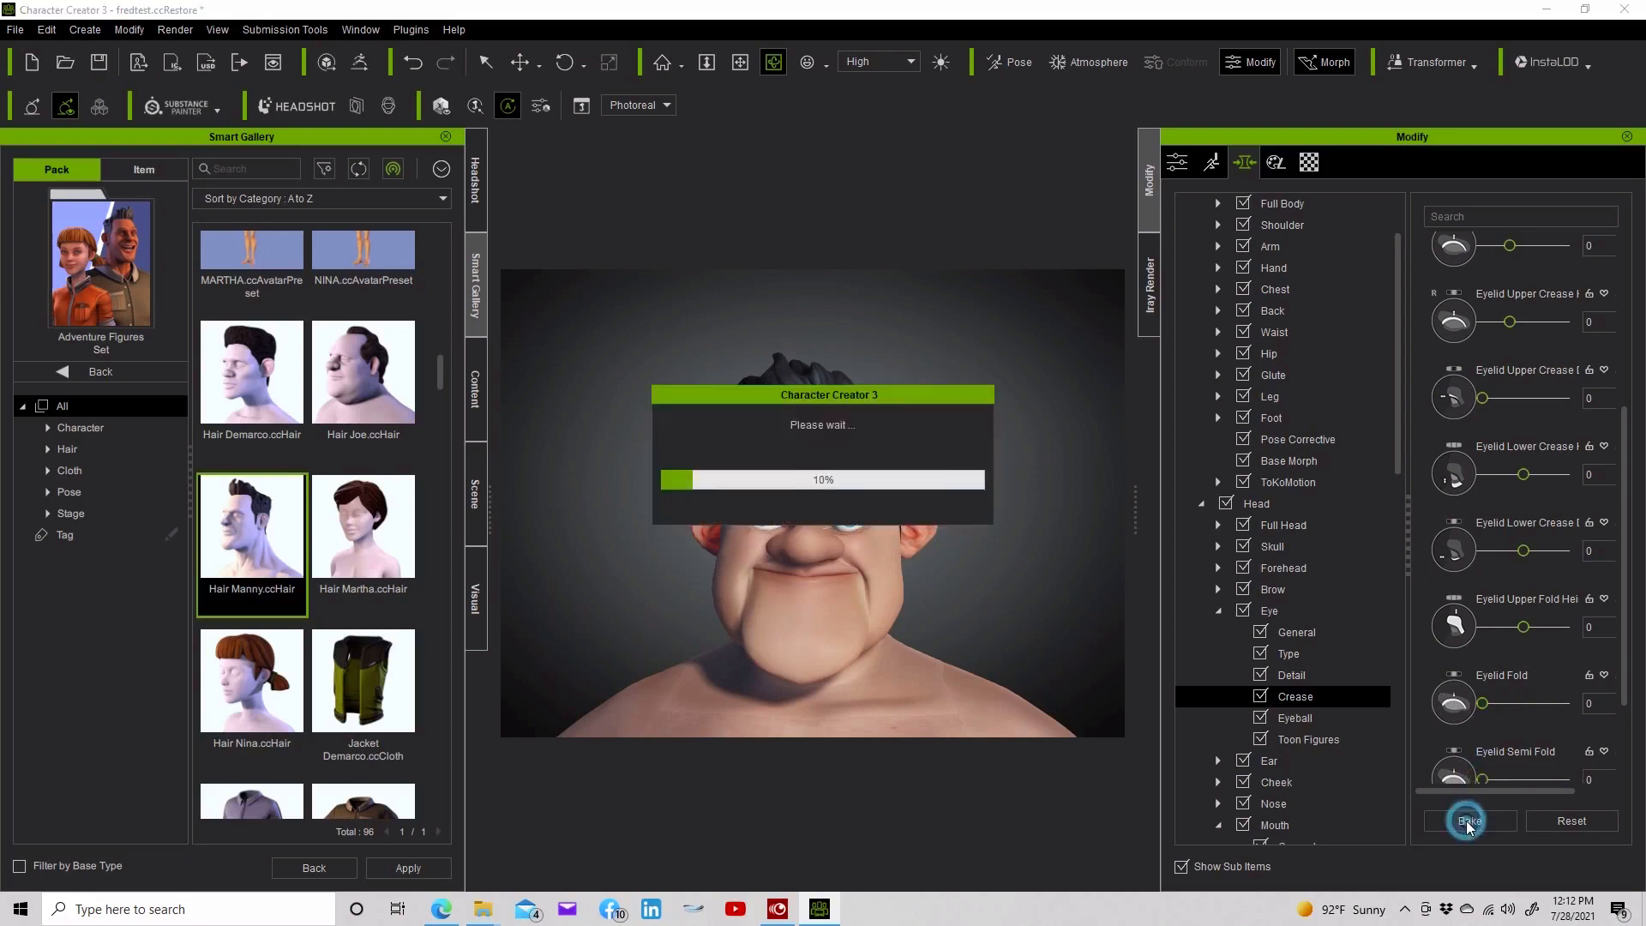
Try the Eyelid Fold morph on the eyes at a value of 92
scroll(1489, 669, down, 4)
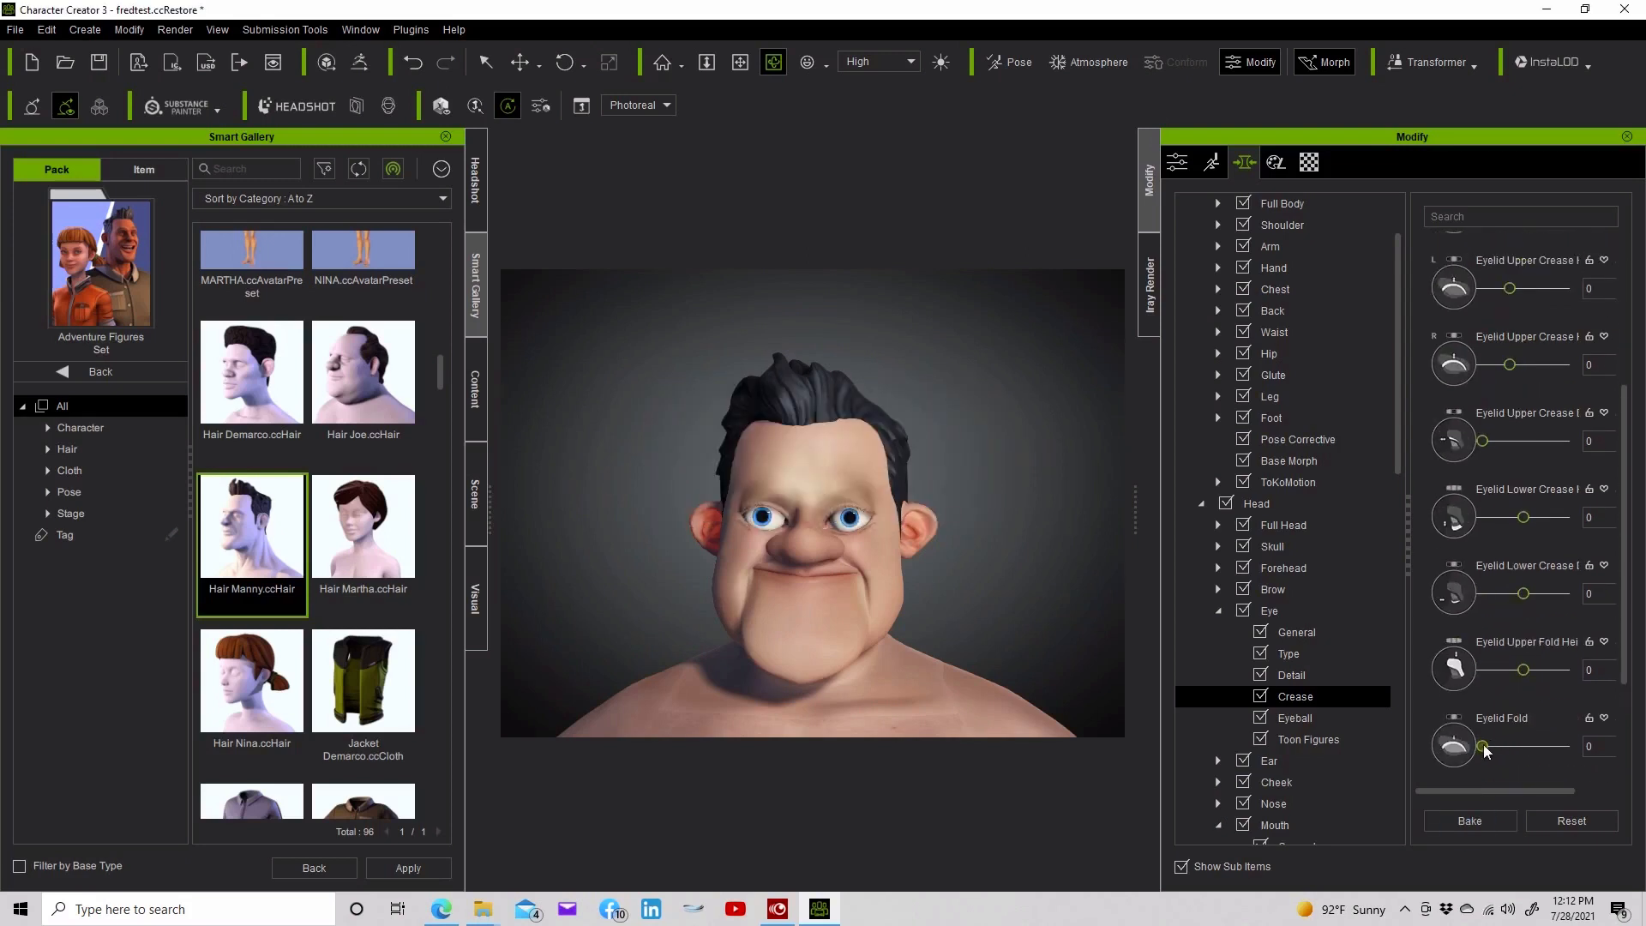
drag(1482, 746, 1555, 746)
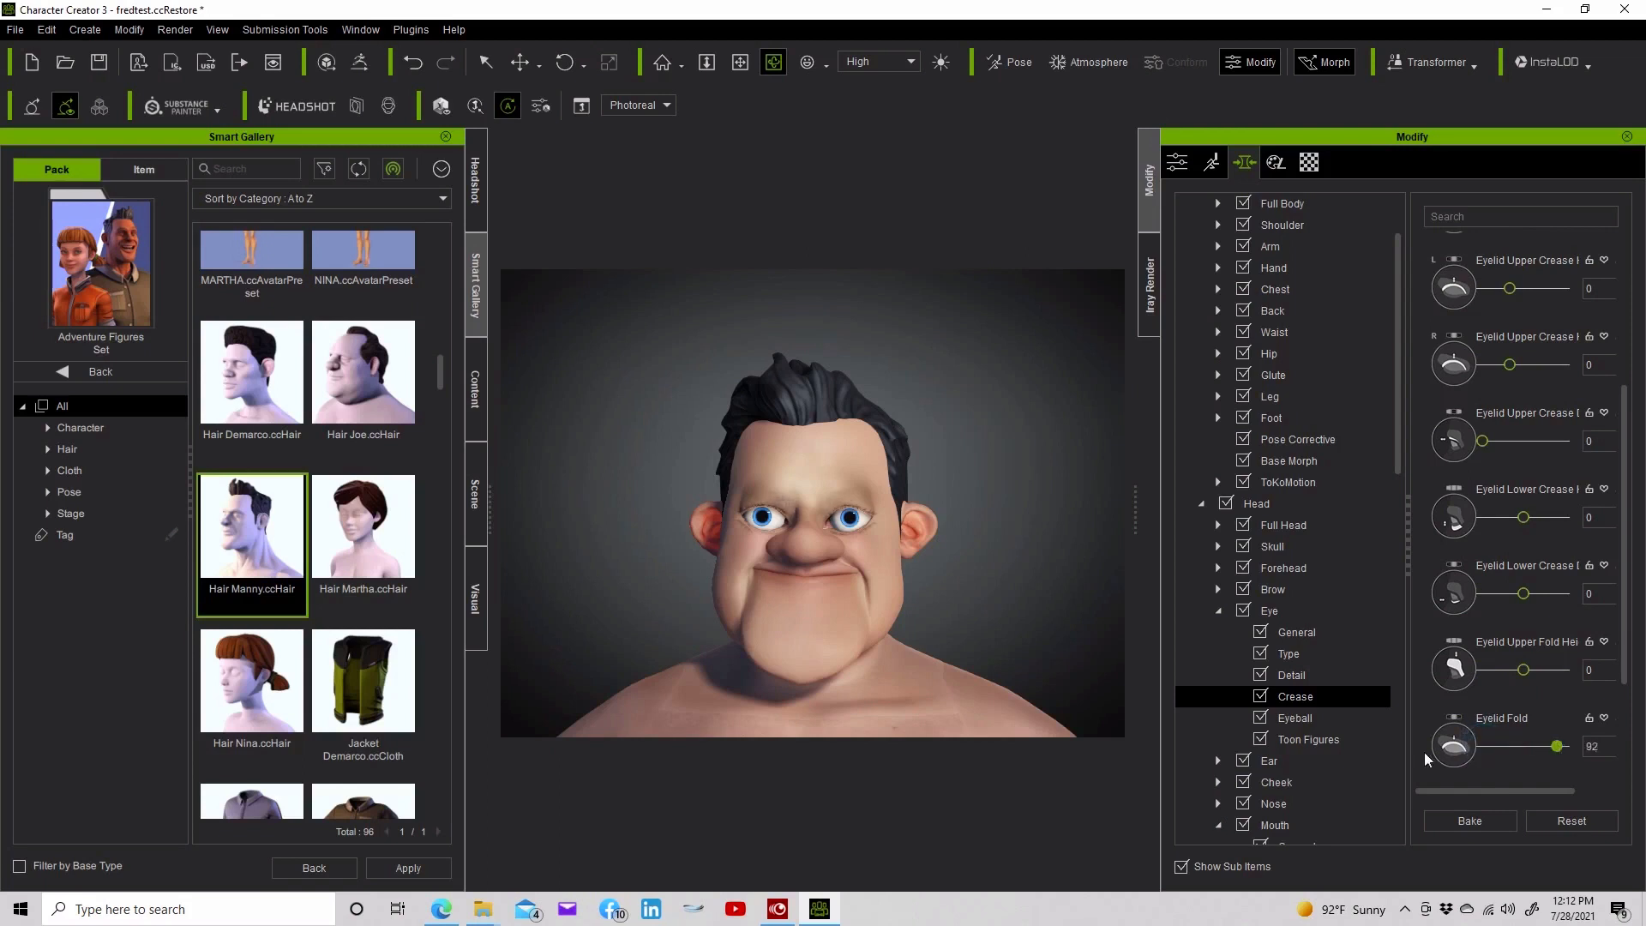
click(1482, 747)
drag(1532, 755, 1558, 756)
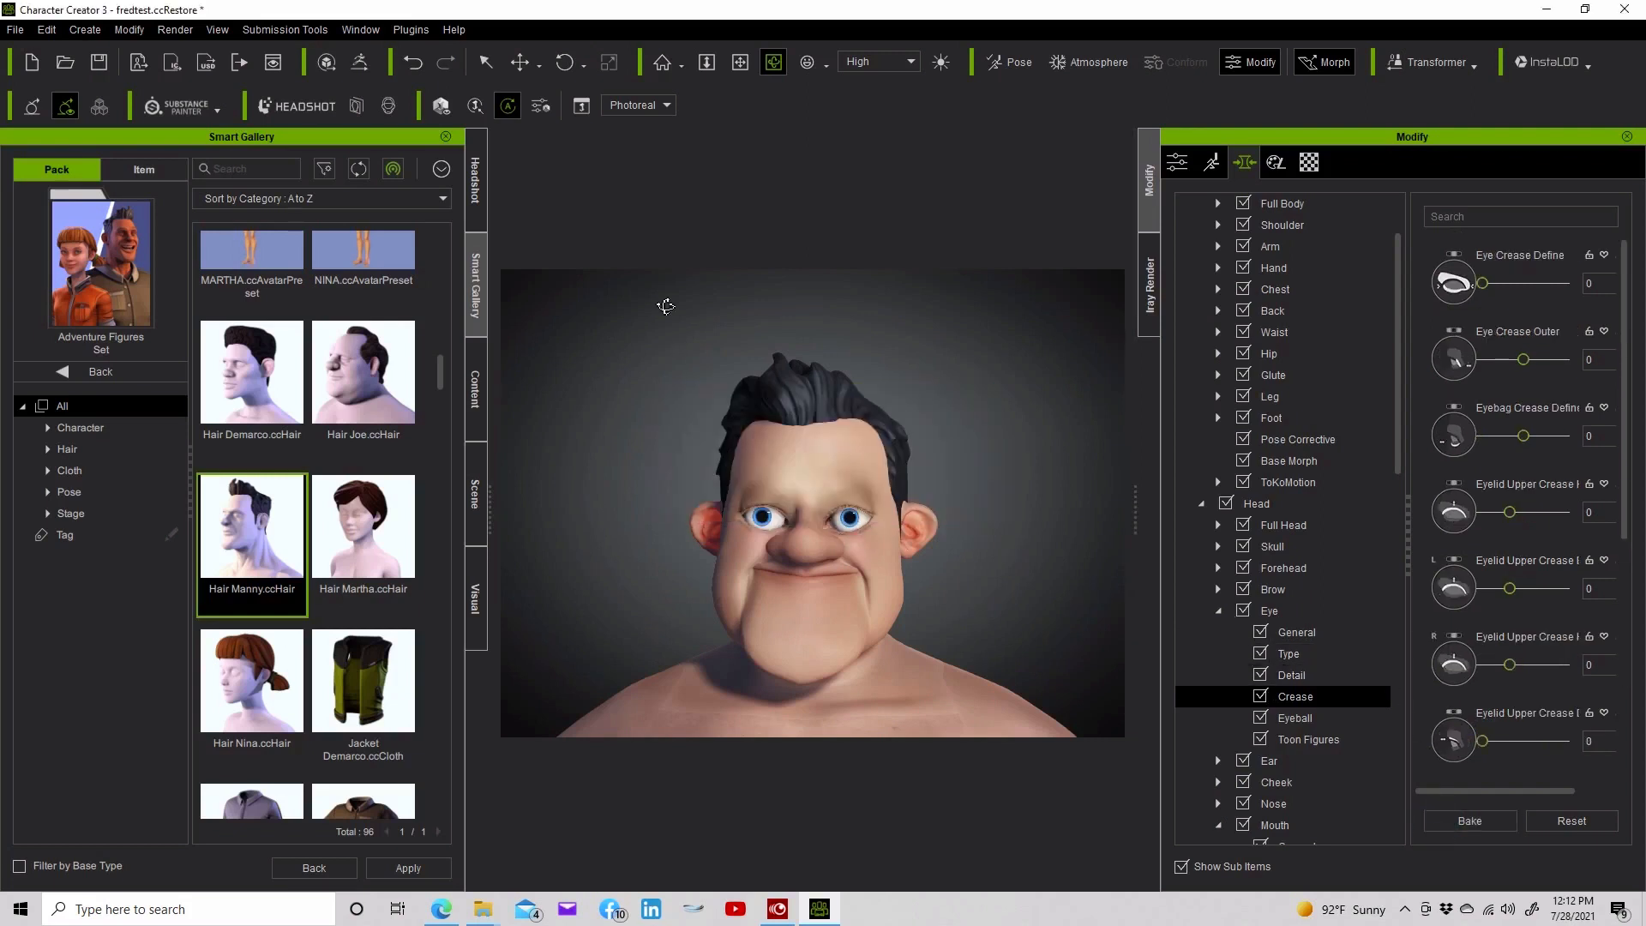
Display the character's eyes closed to check how the eyelids cover them, and open them again
click(1178, 162)
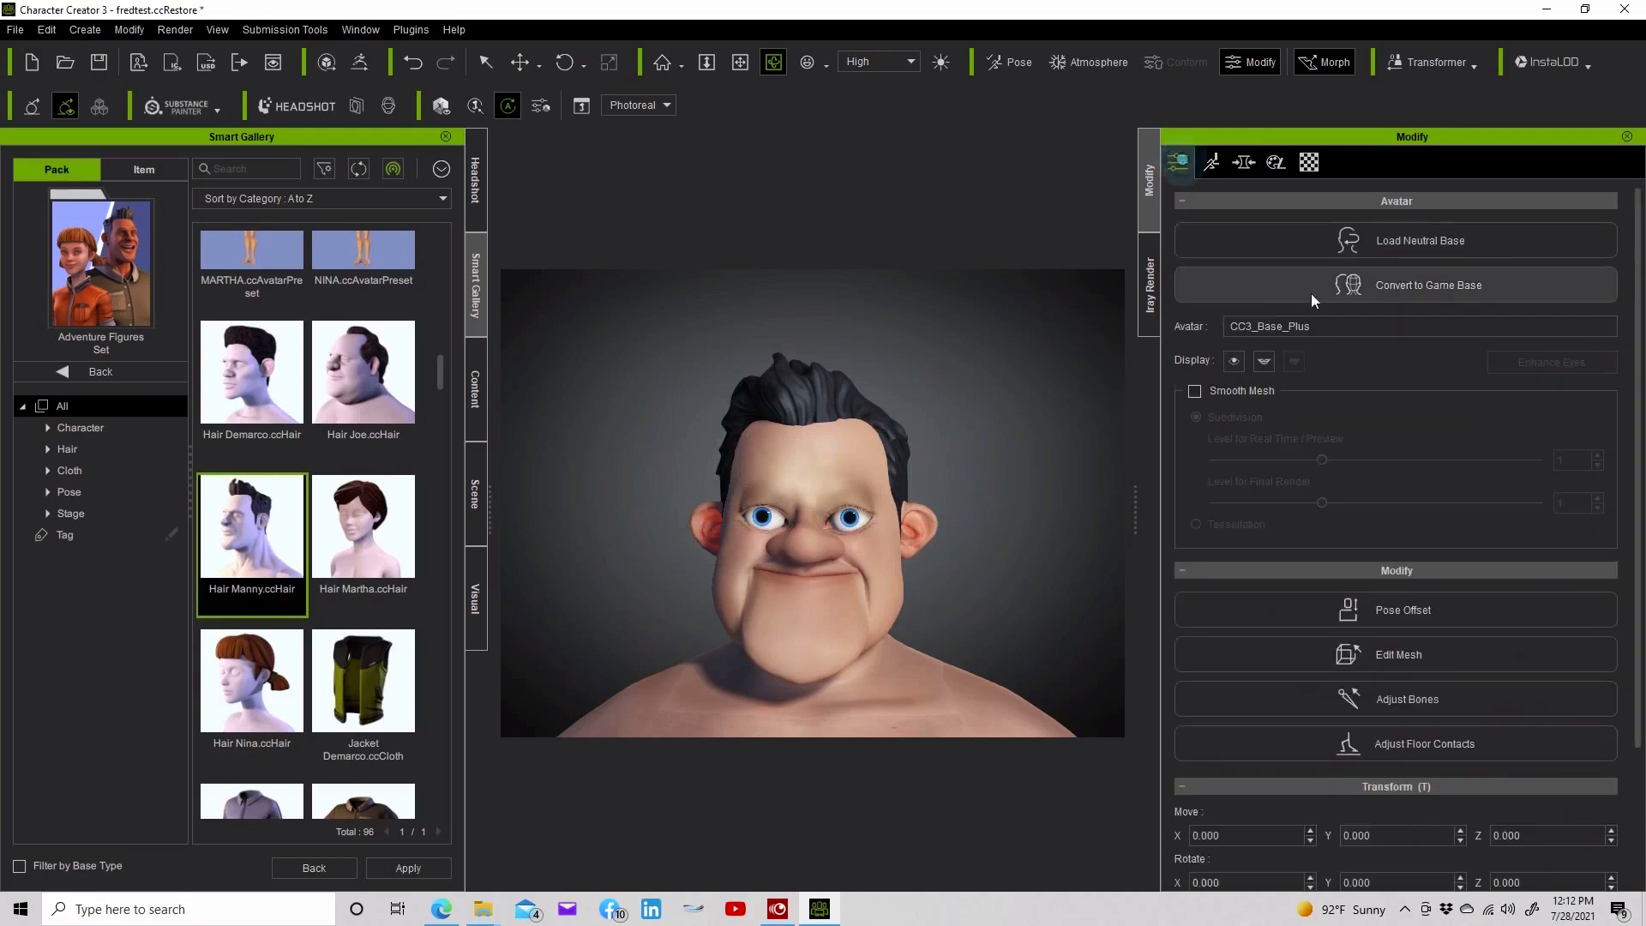
click(1236, 360)
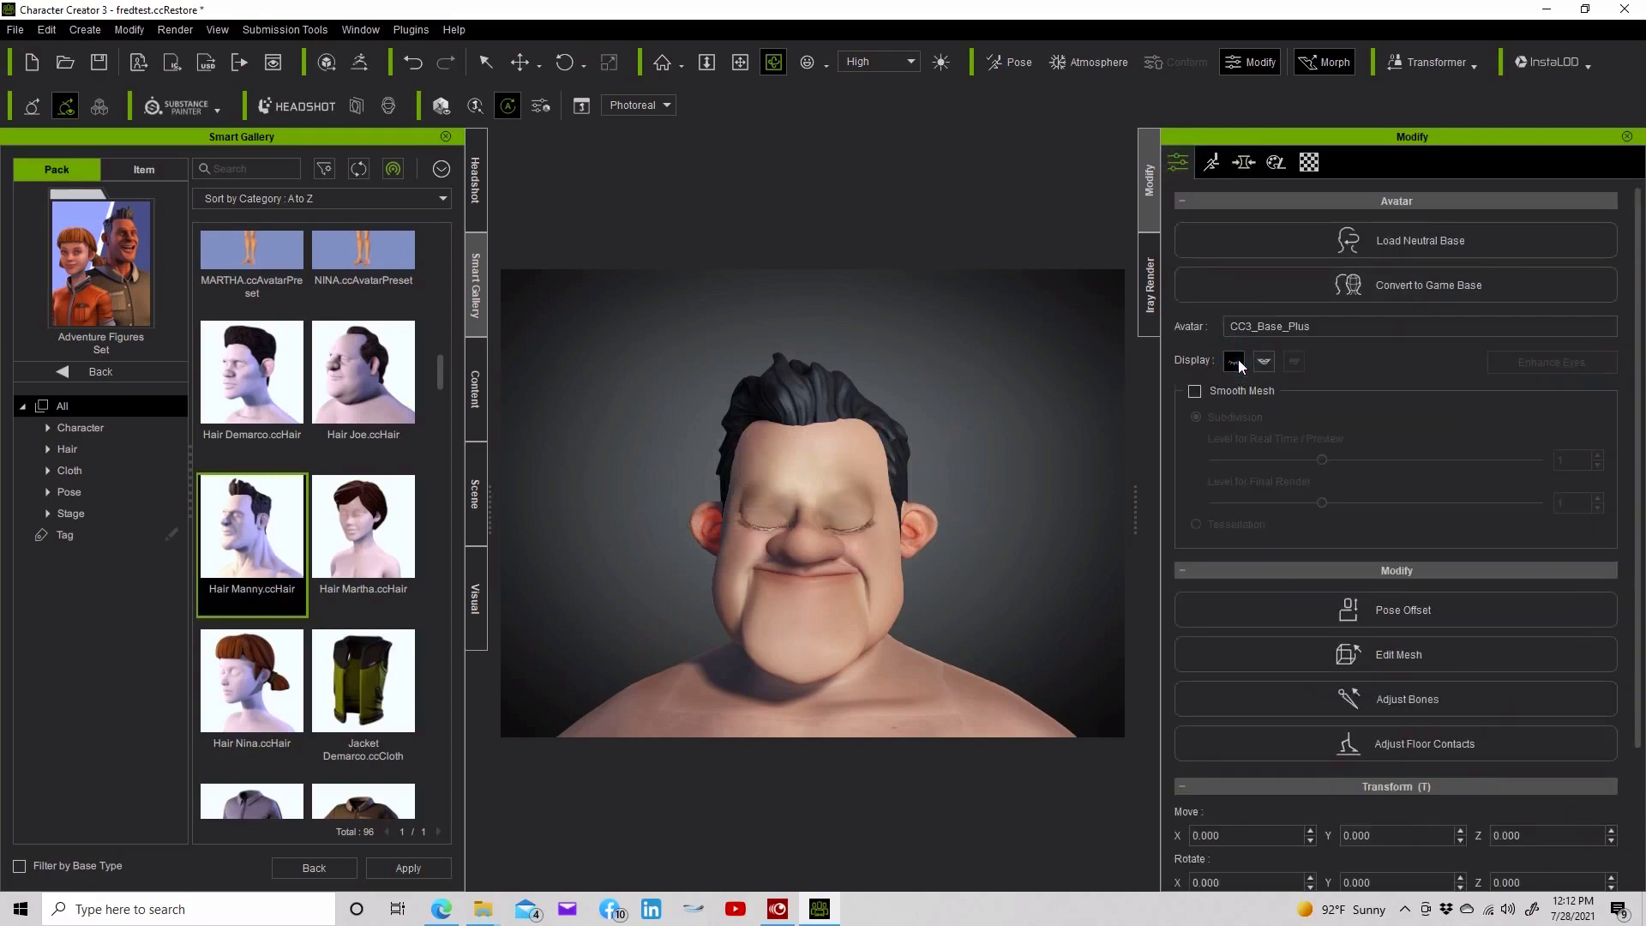
click(1236, 362)
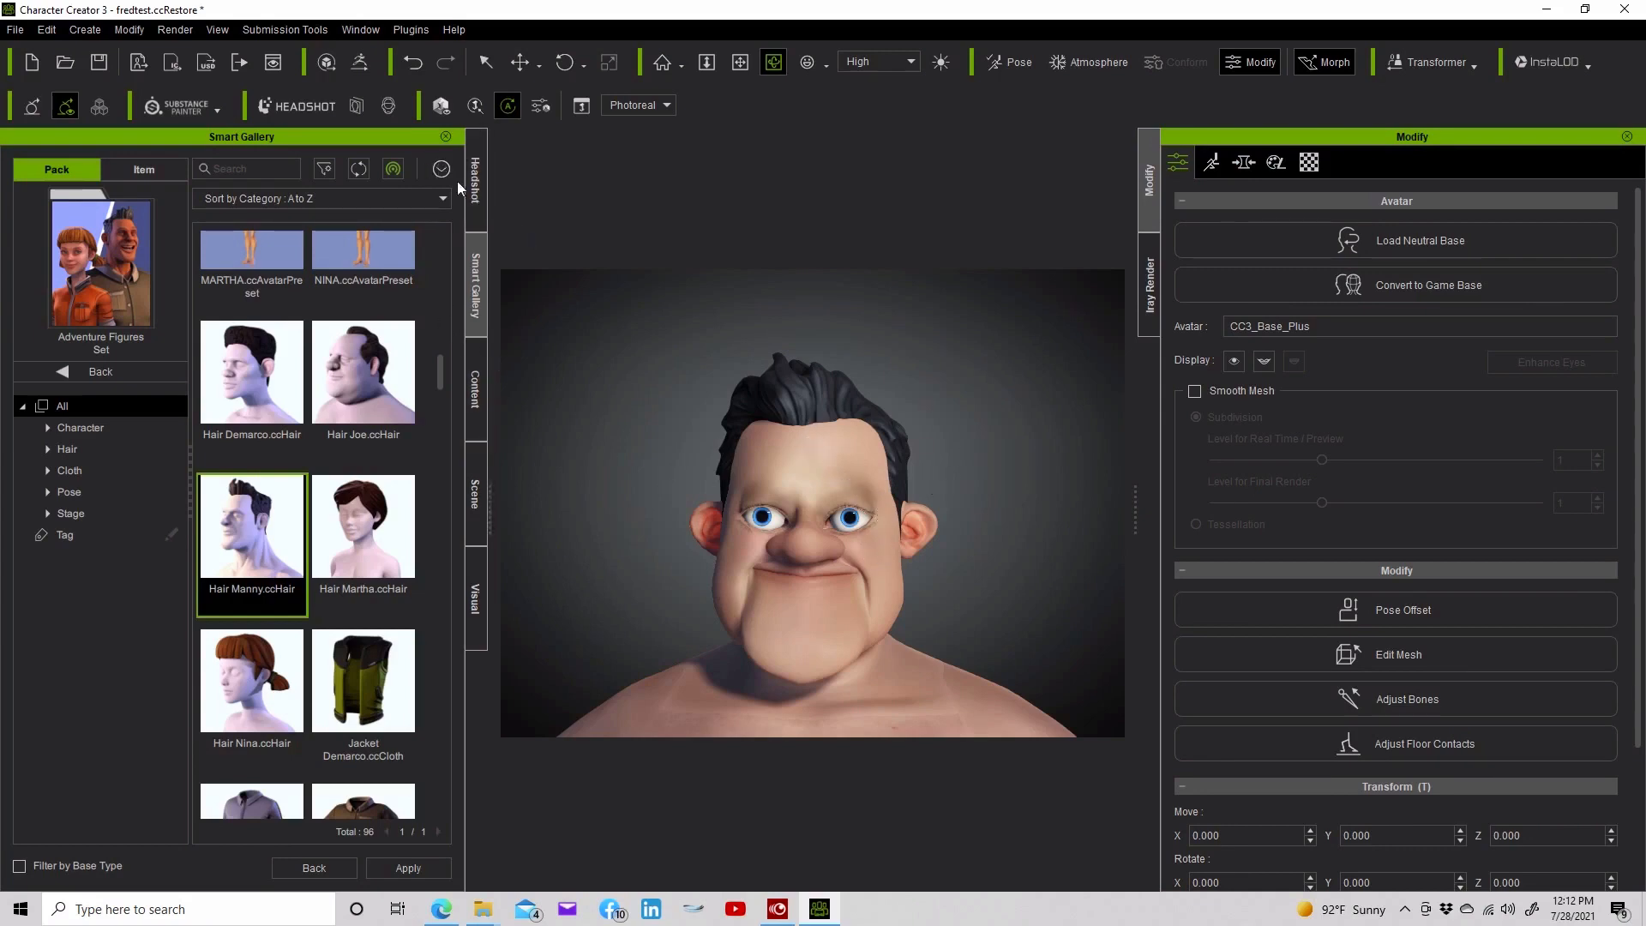
Open the Beard & Brows Builder hair pack, apply the Male_Curly eyebrows and frame the brows in close-up
click(82, 374)
double_click(255, 515)
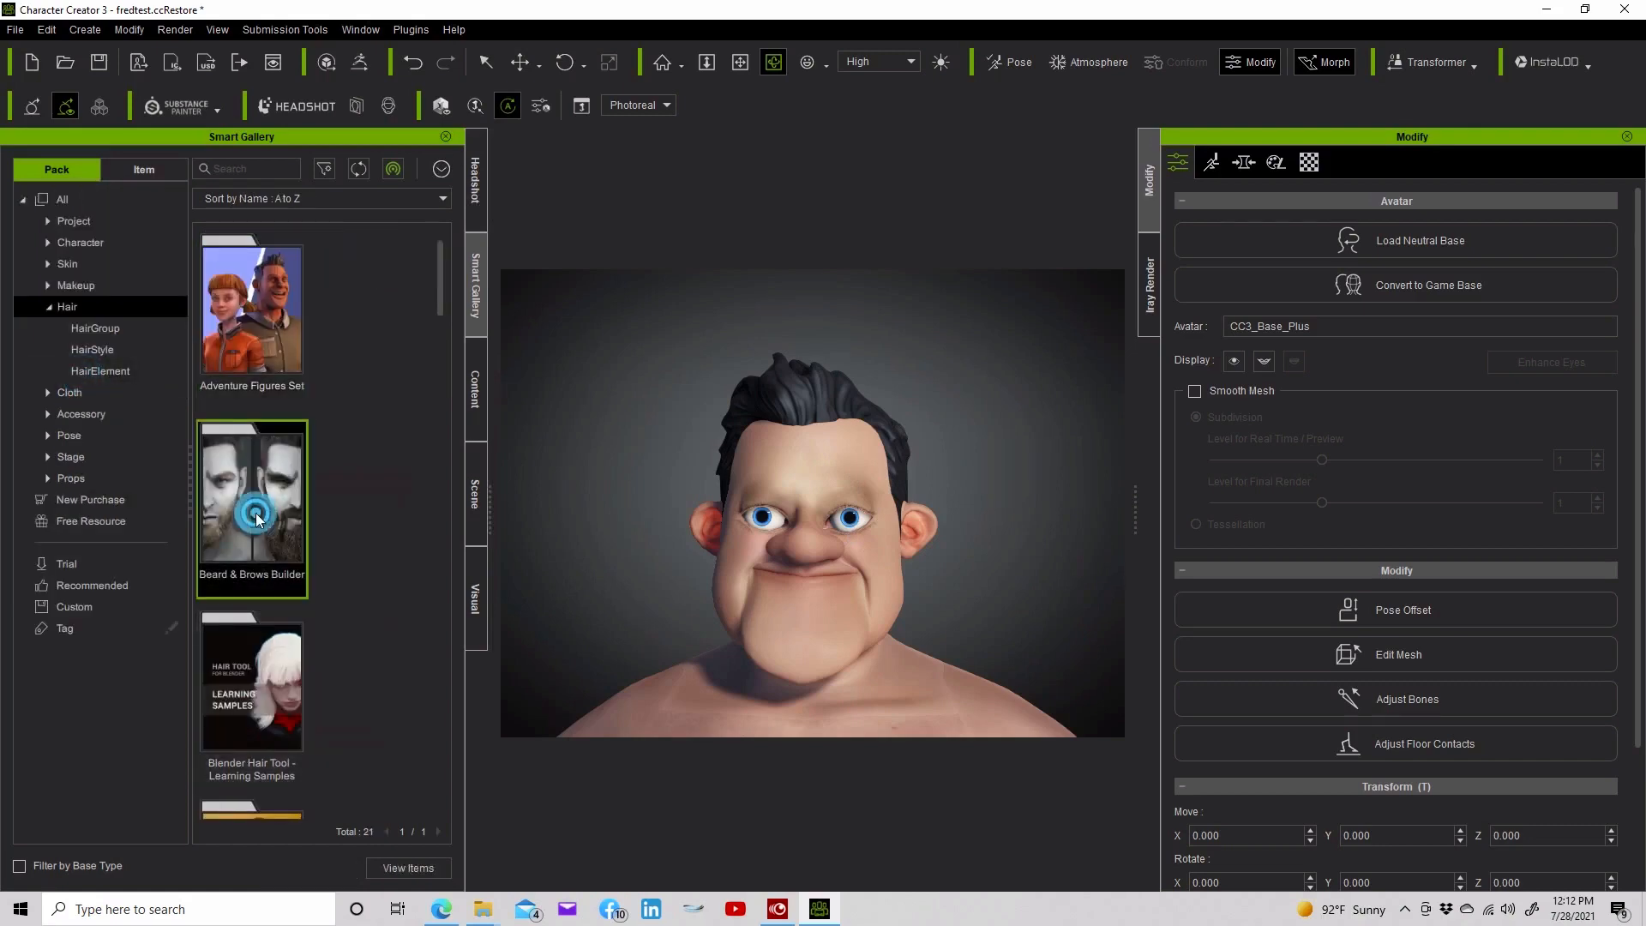
scroll(238, 511, down, 2)
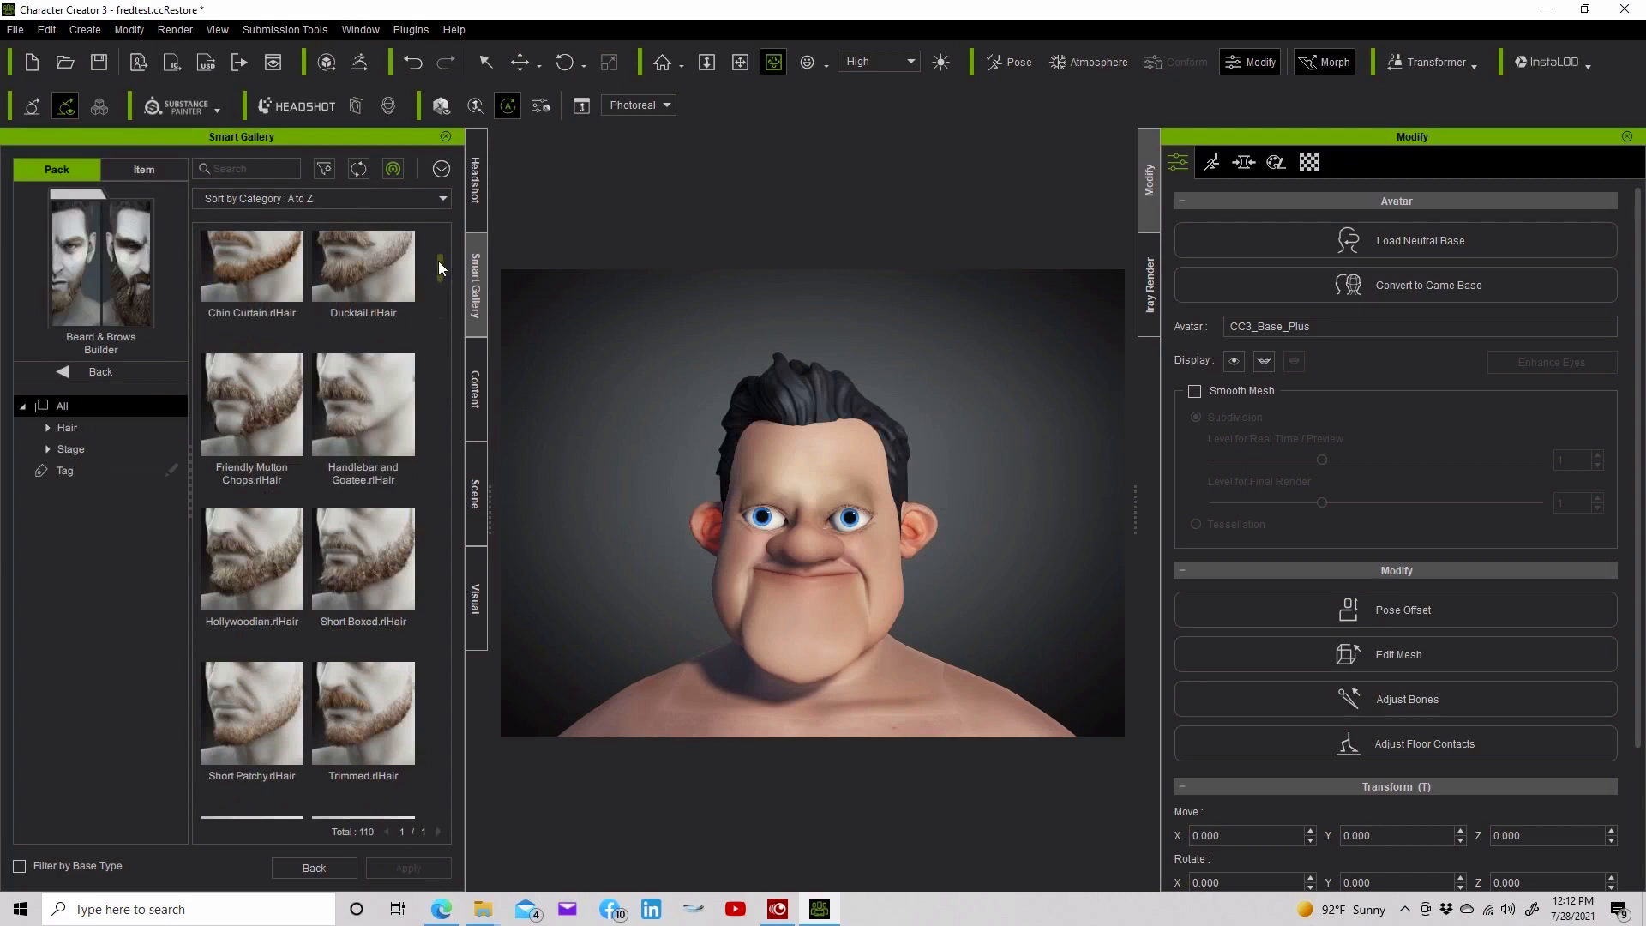
drag(439, 261, 440, 299)
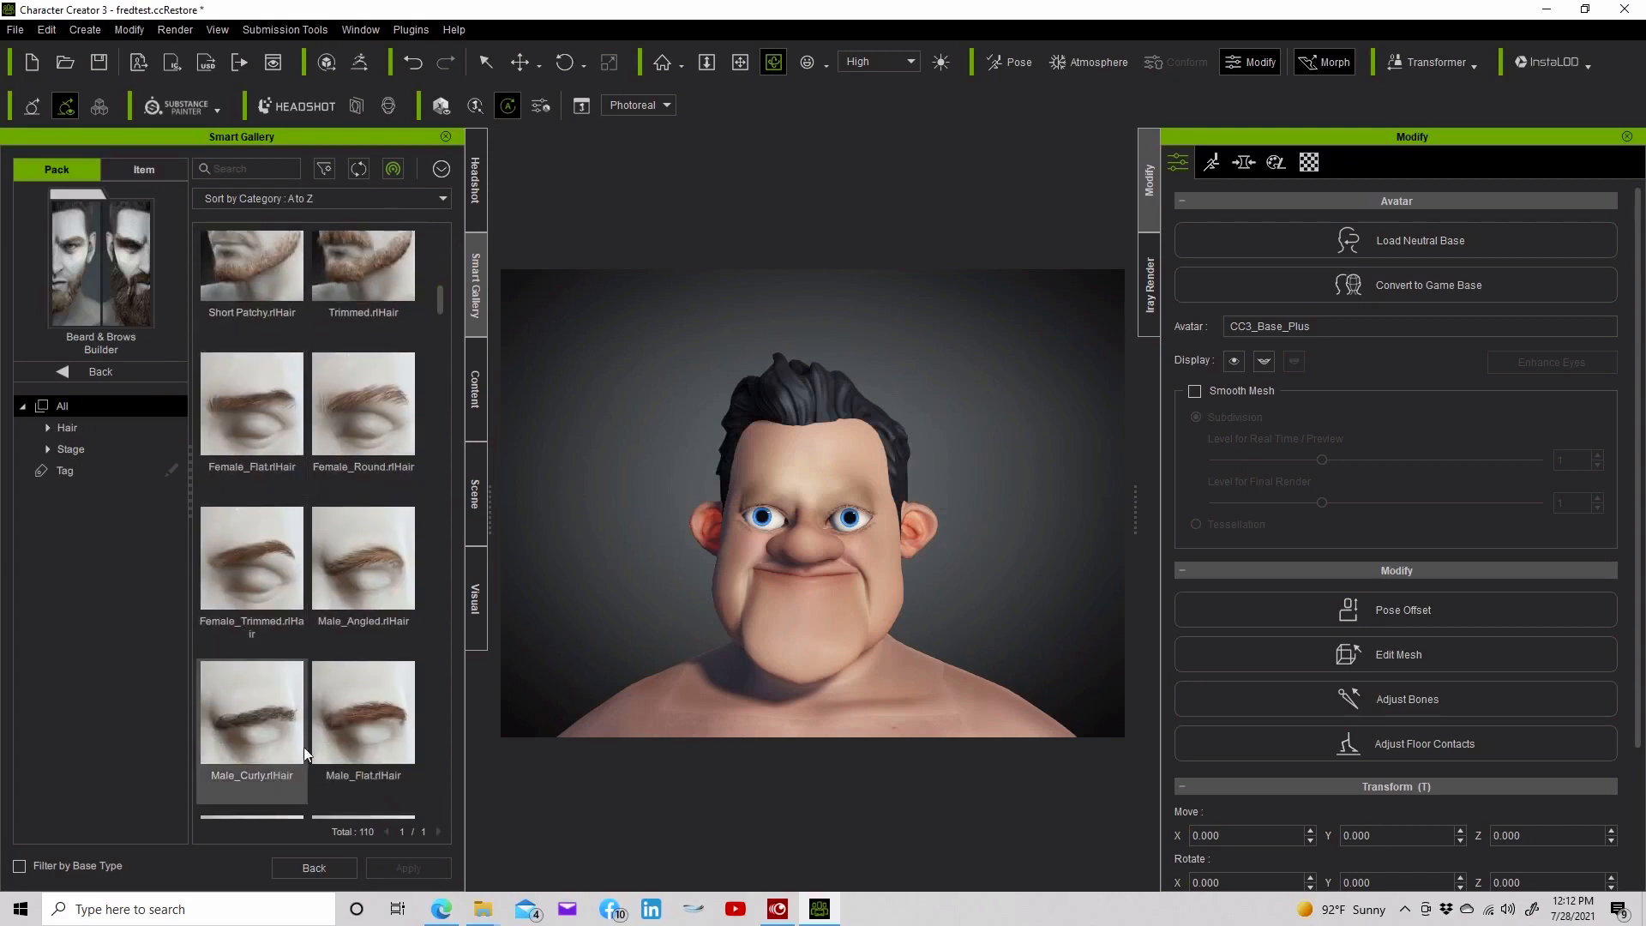
click(266, 712)
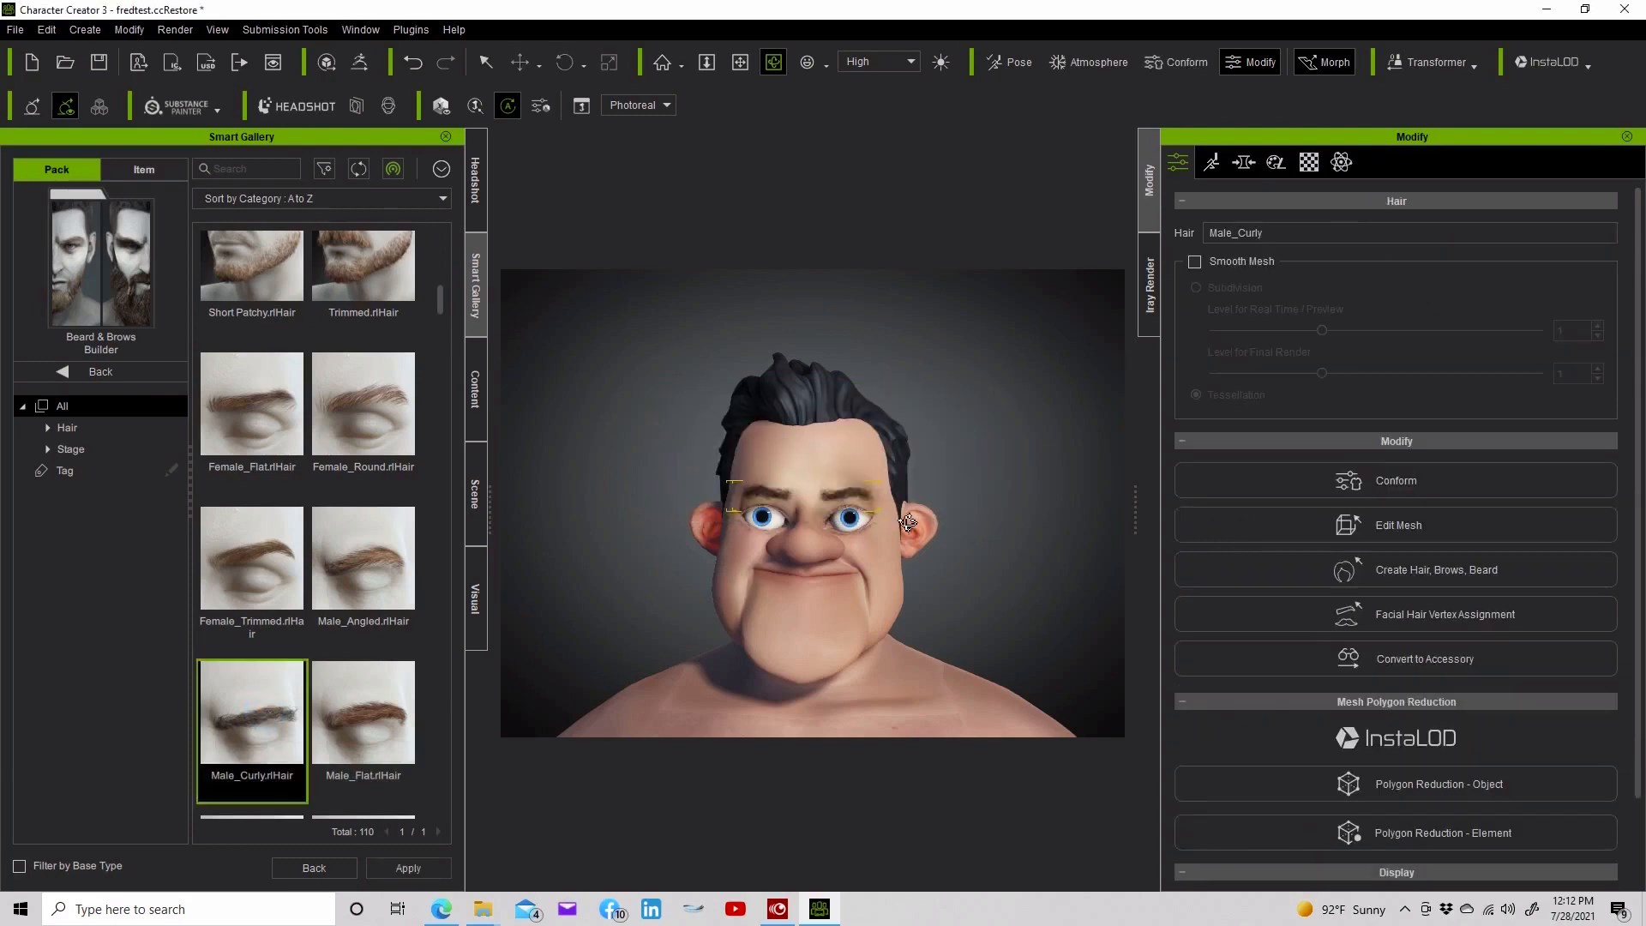
scroll(897, 537, down, 2)
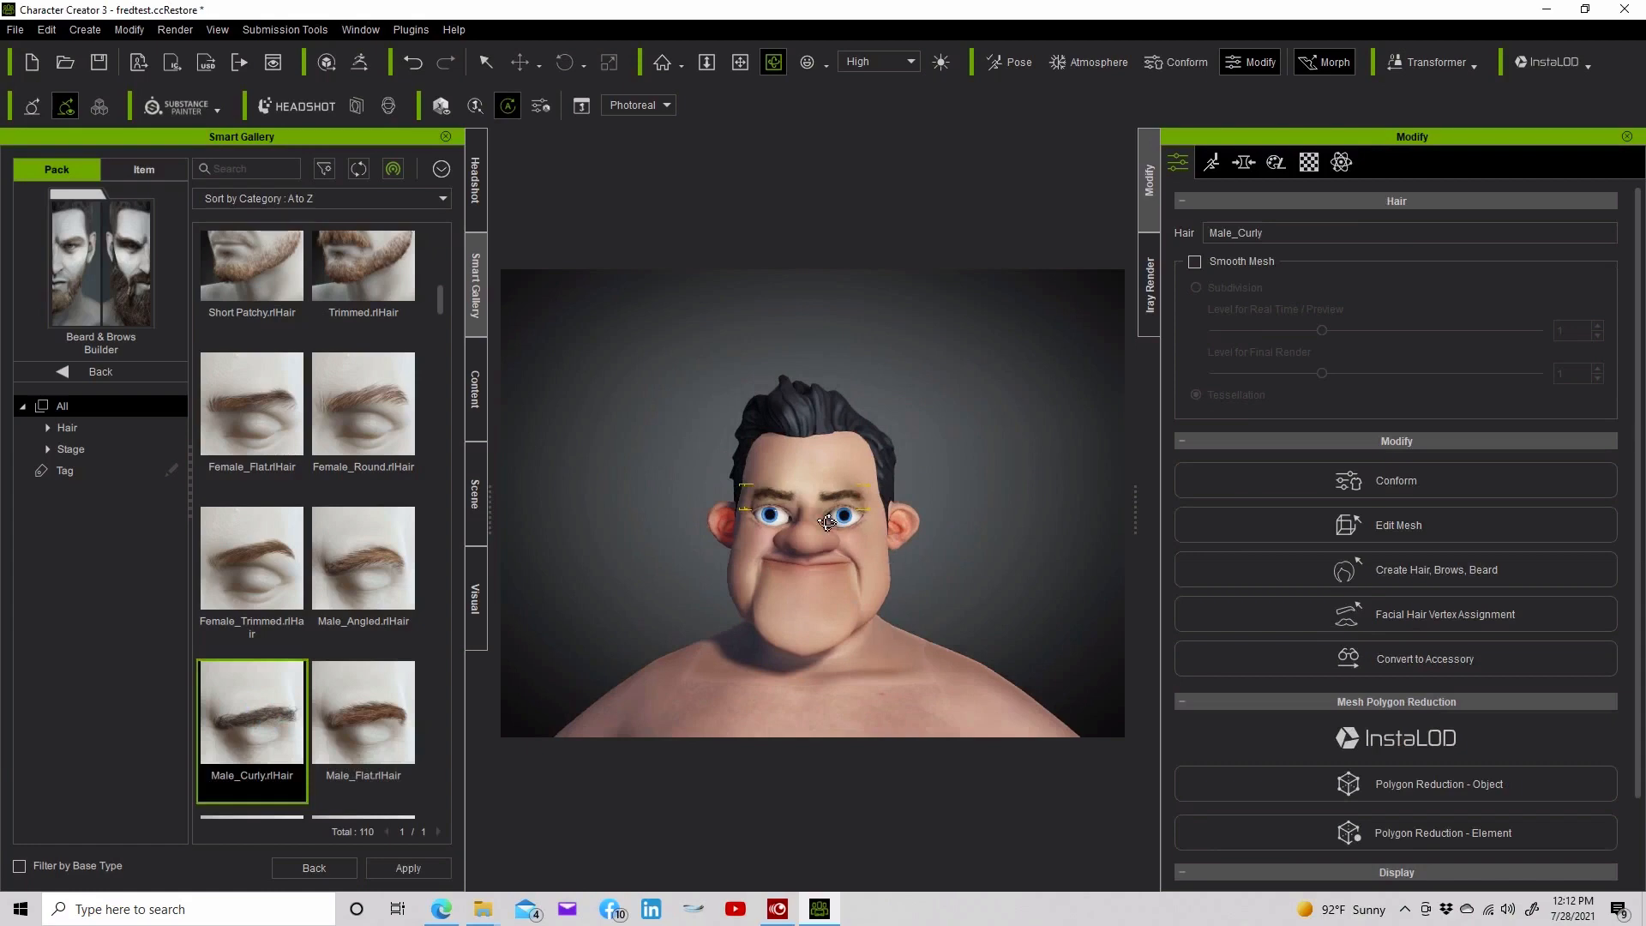
scroll(760, 517, up, 4)
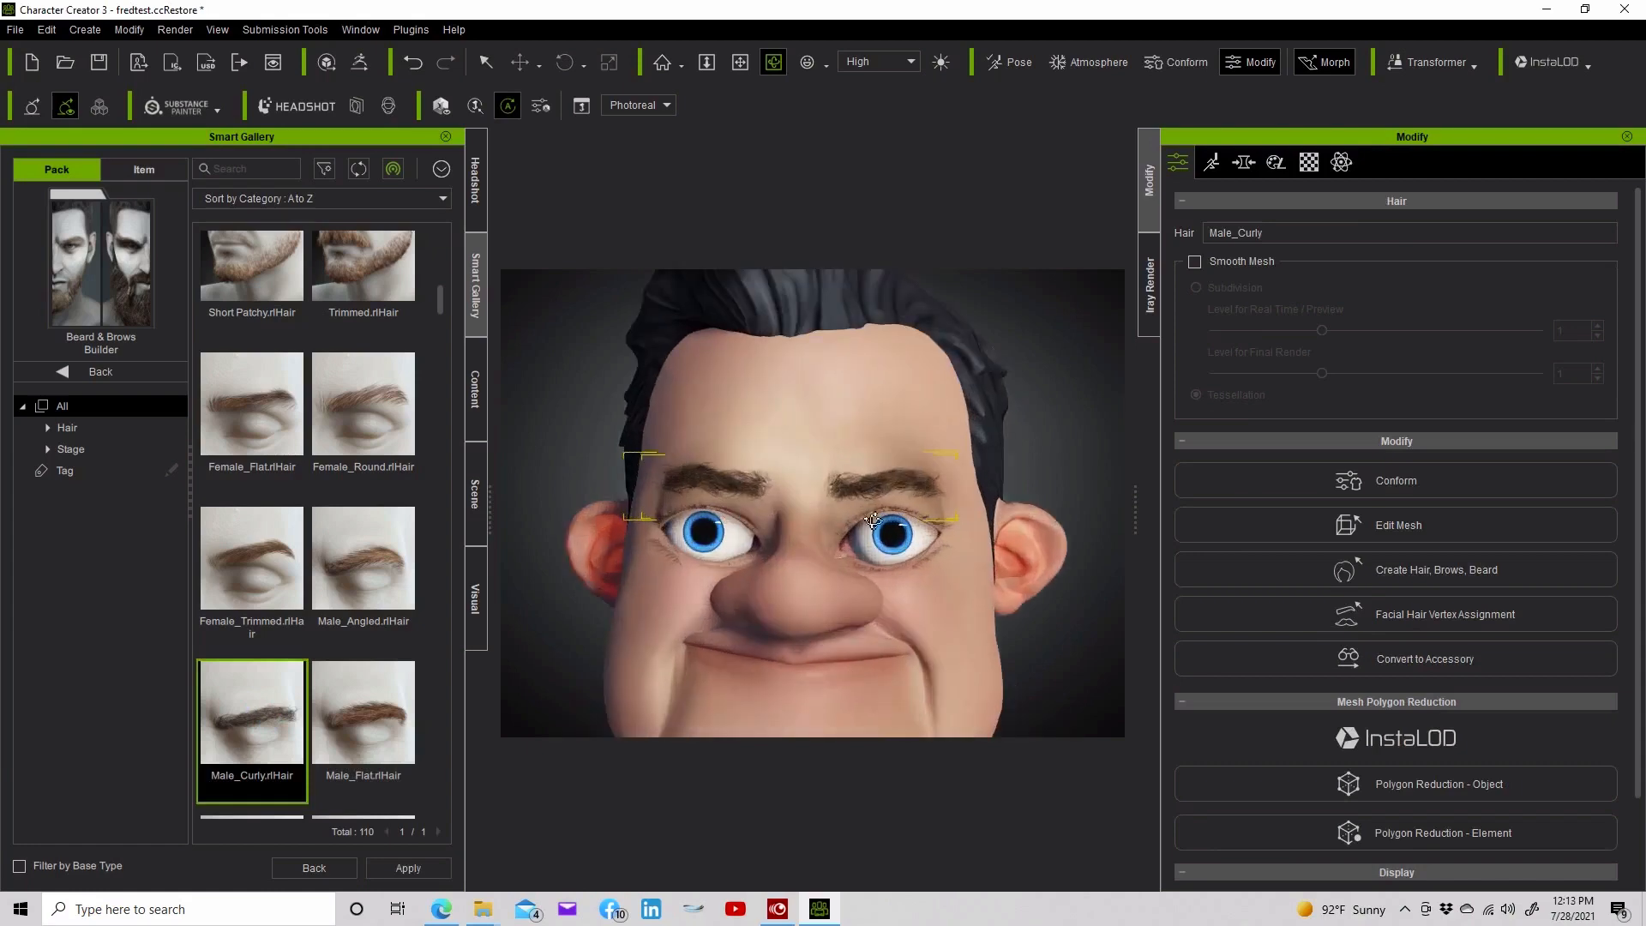
click(485, 62)
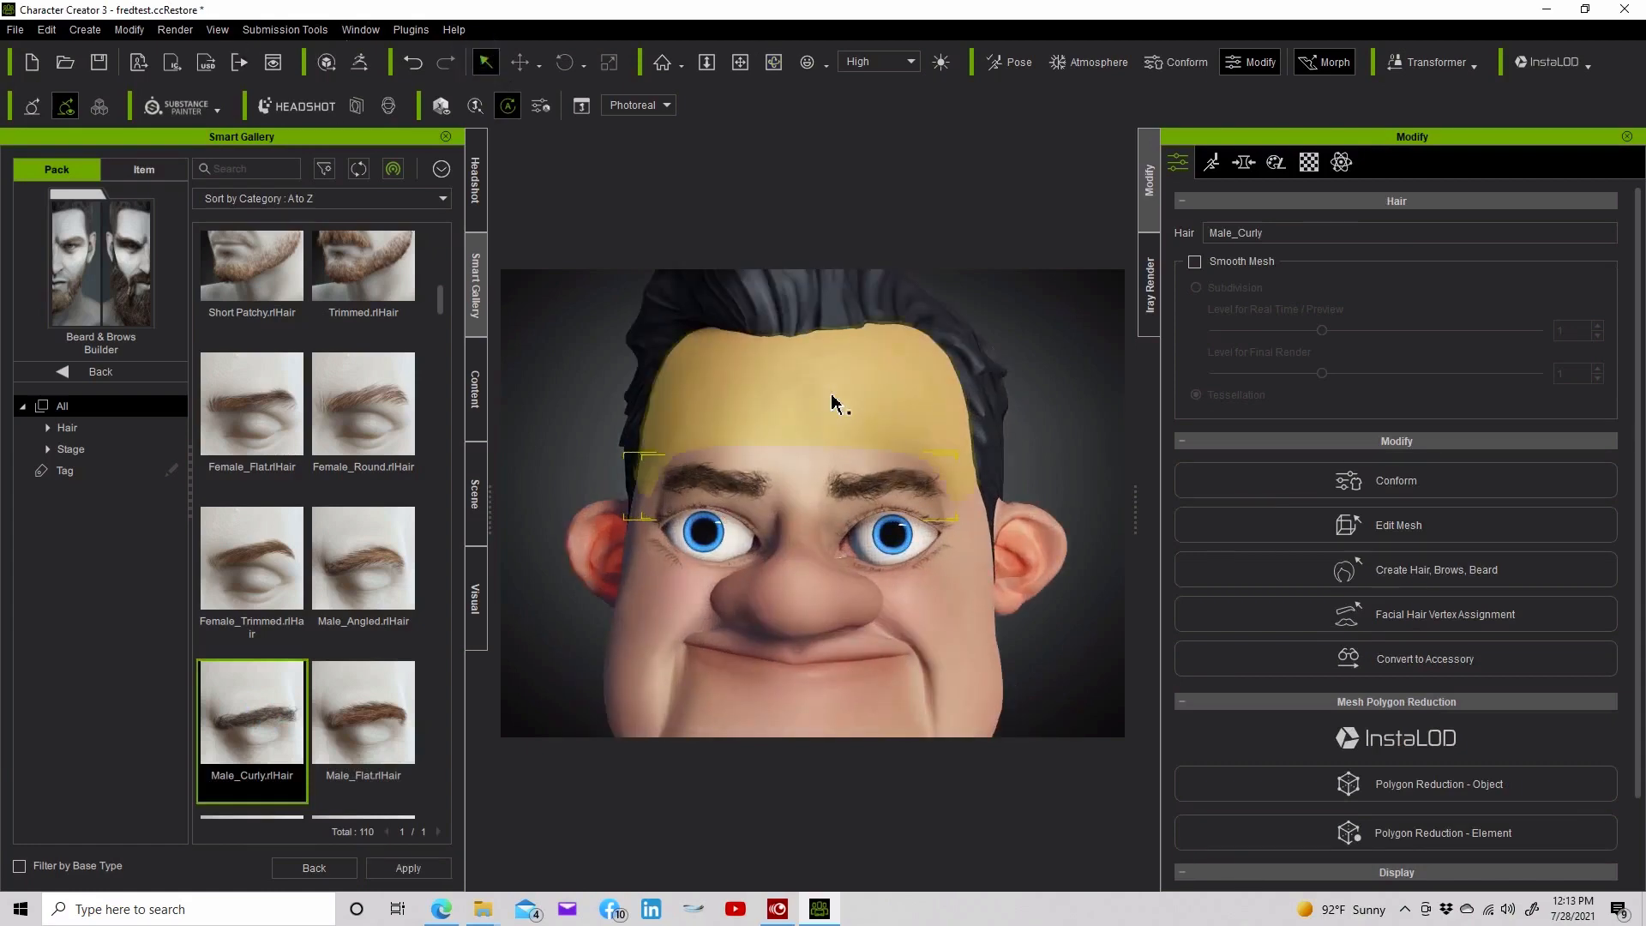
Bring the character's whole body into view in an enlarged viewport and examine the figure from the front
click(922, 527)
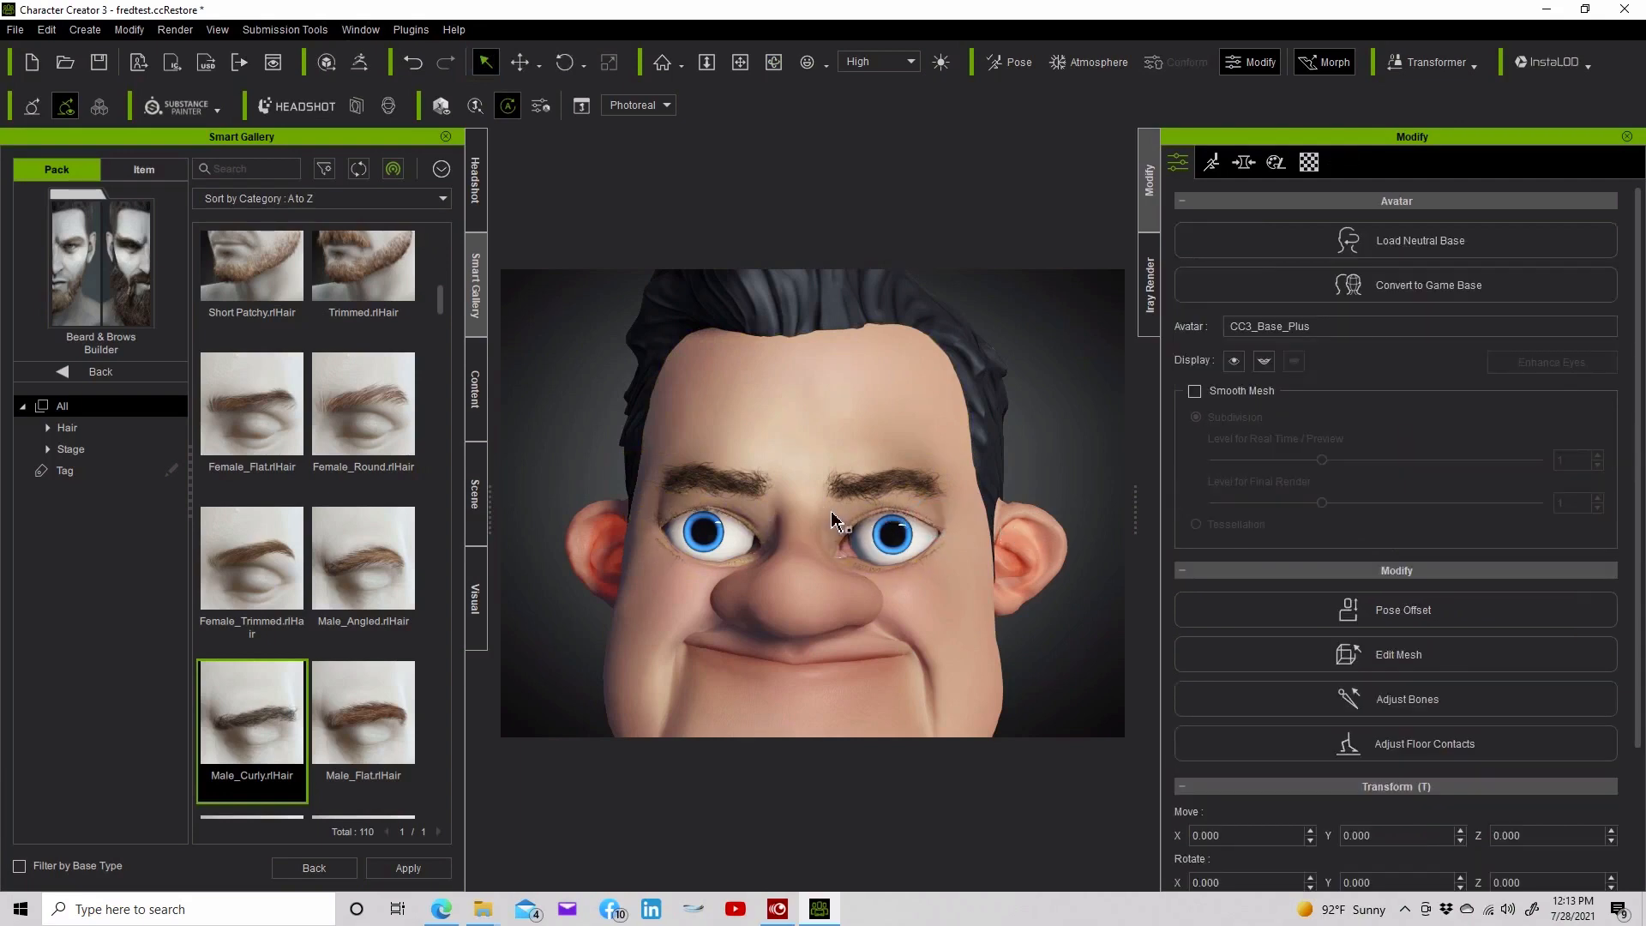
scroll(1010, 520, down, 3)
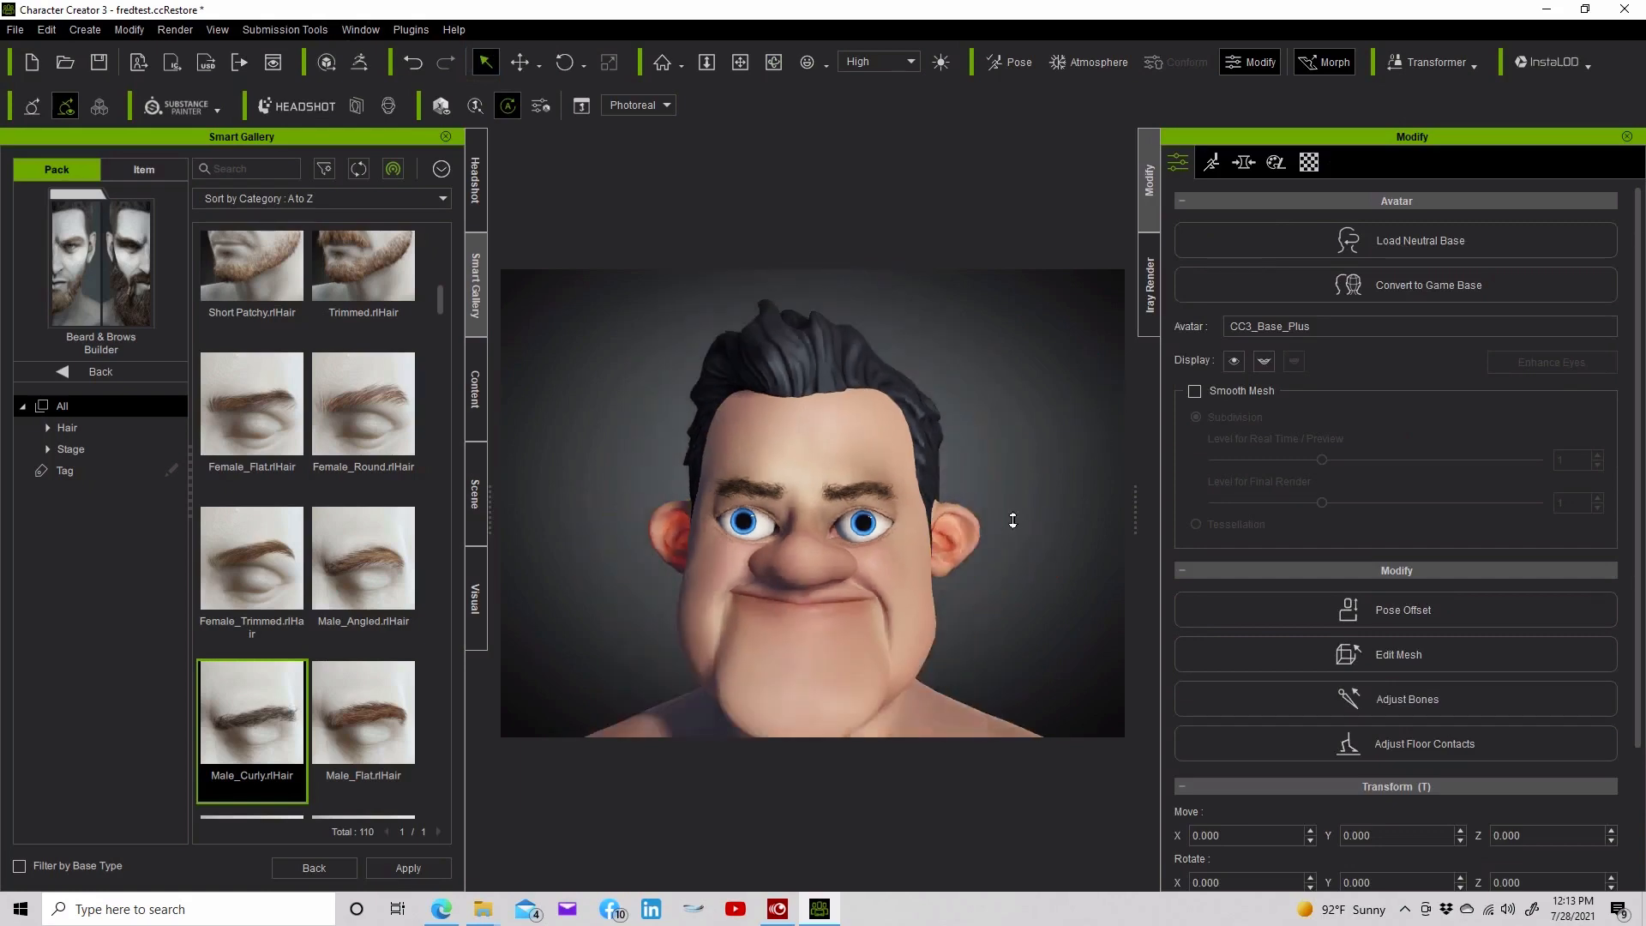
scroll(1012, 520, down, 3)
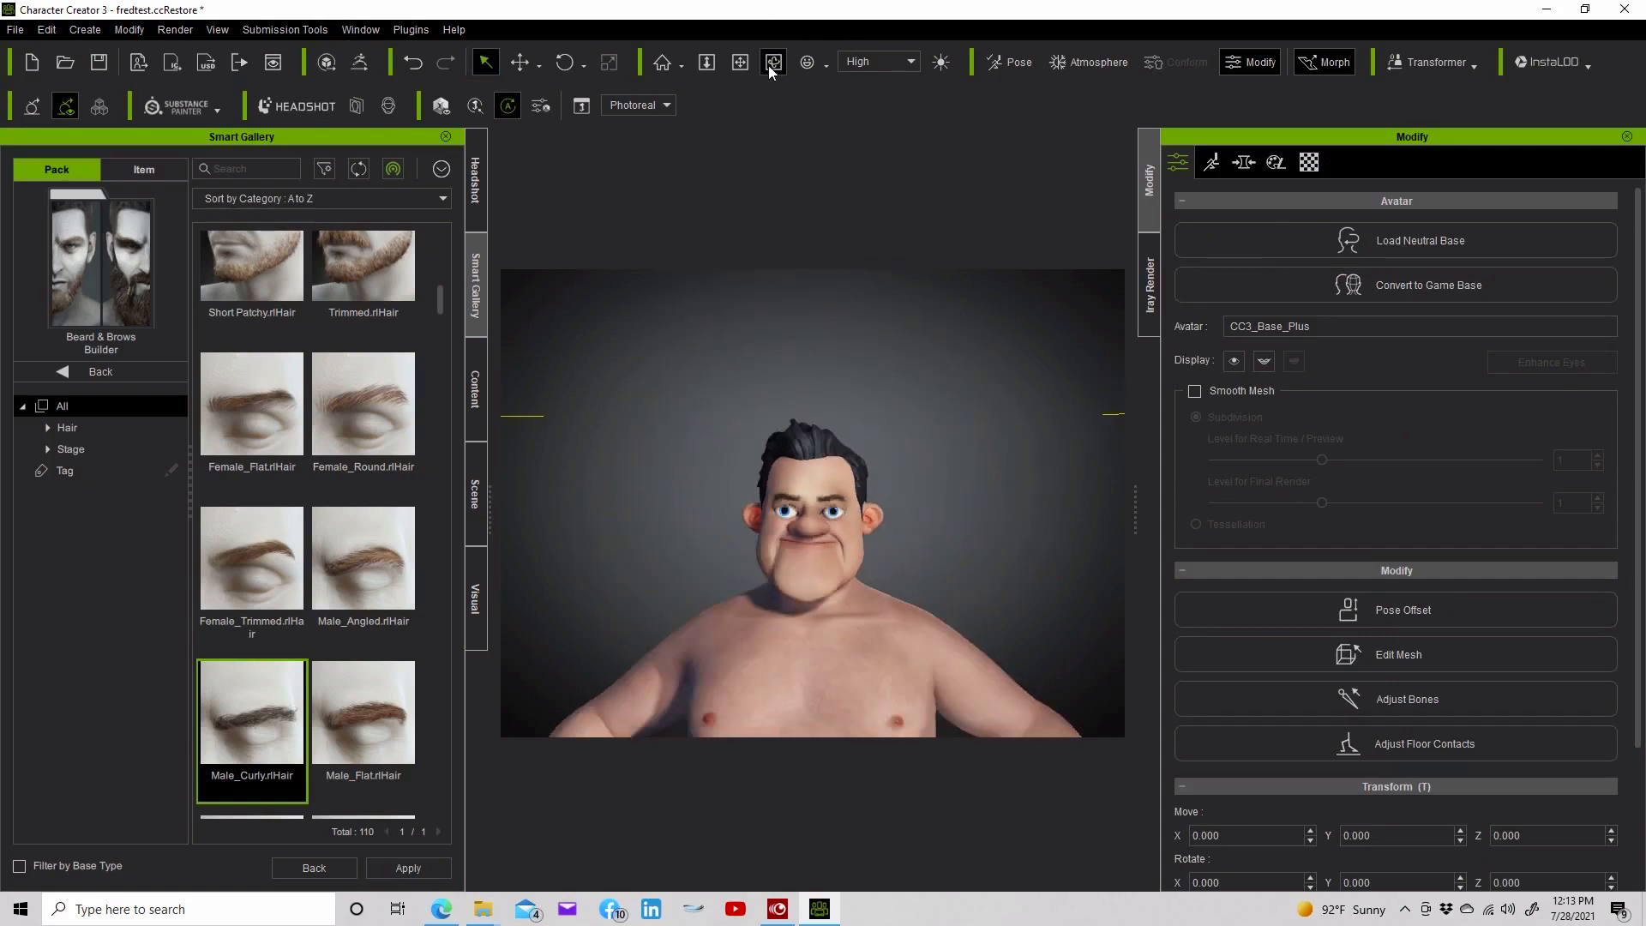
click(739, 65)
drag(852, 632, 844, 420)
scroll(843, 420, down, 3)
drag(840, 511, 859, 351)
scroll(860, 405, down, 2)
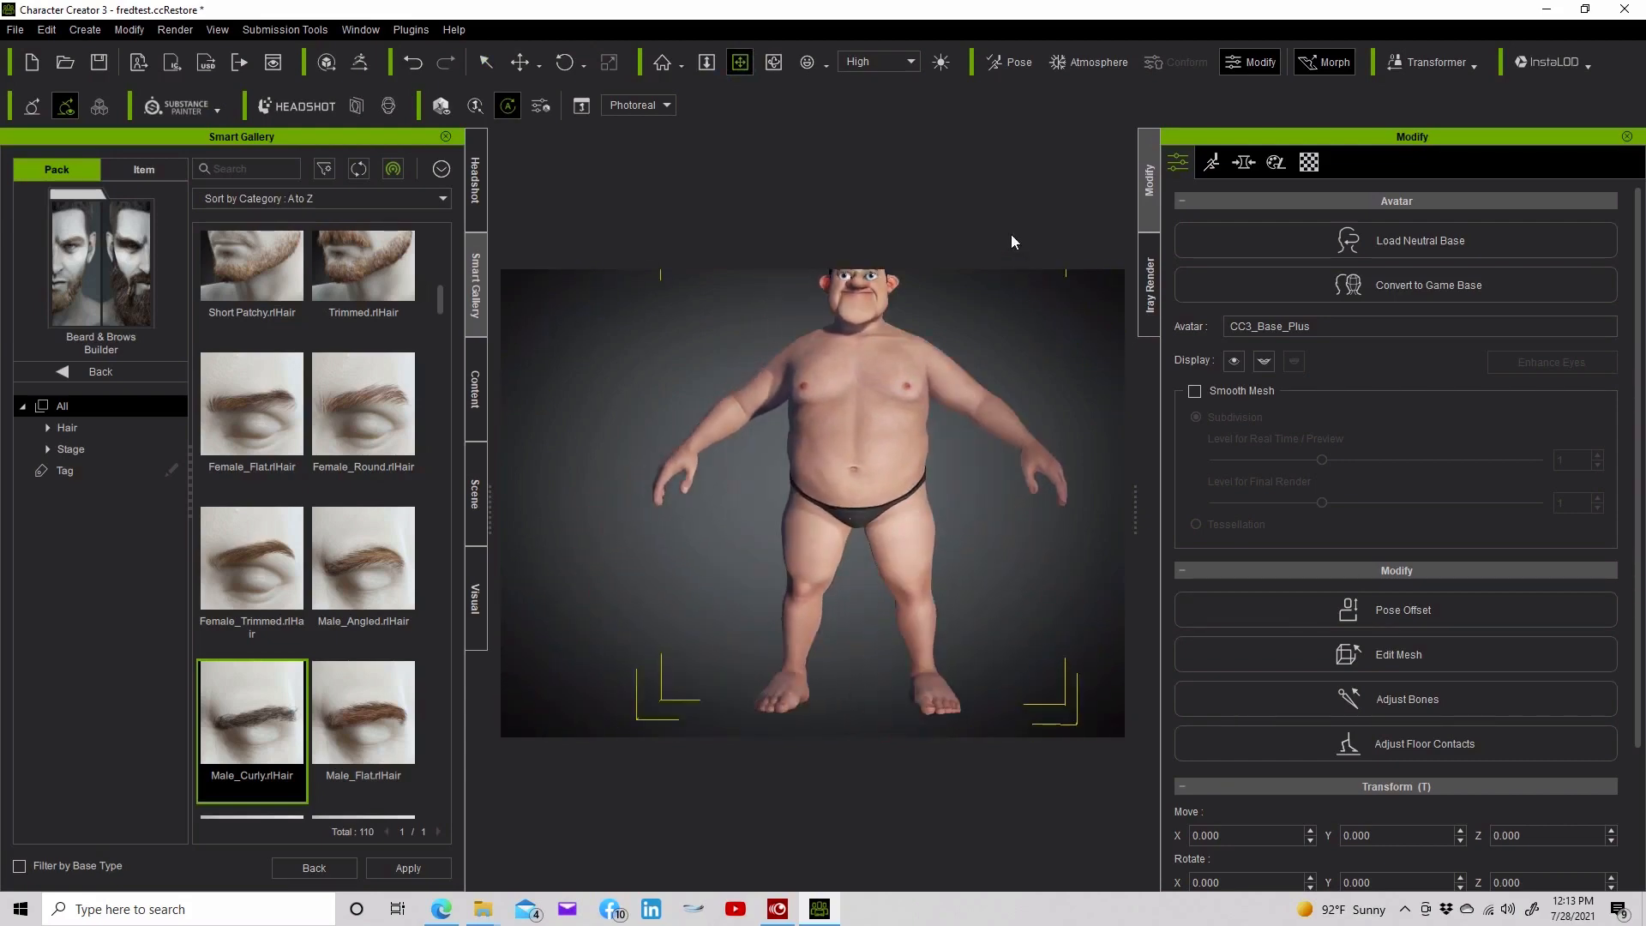
drag(852, 434, 780, 459)
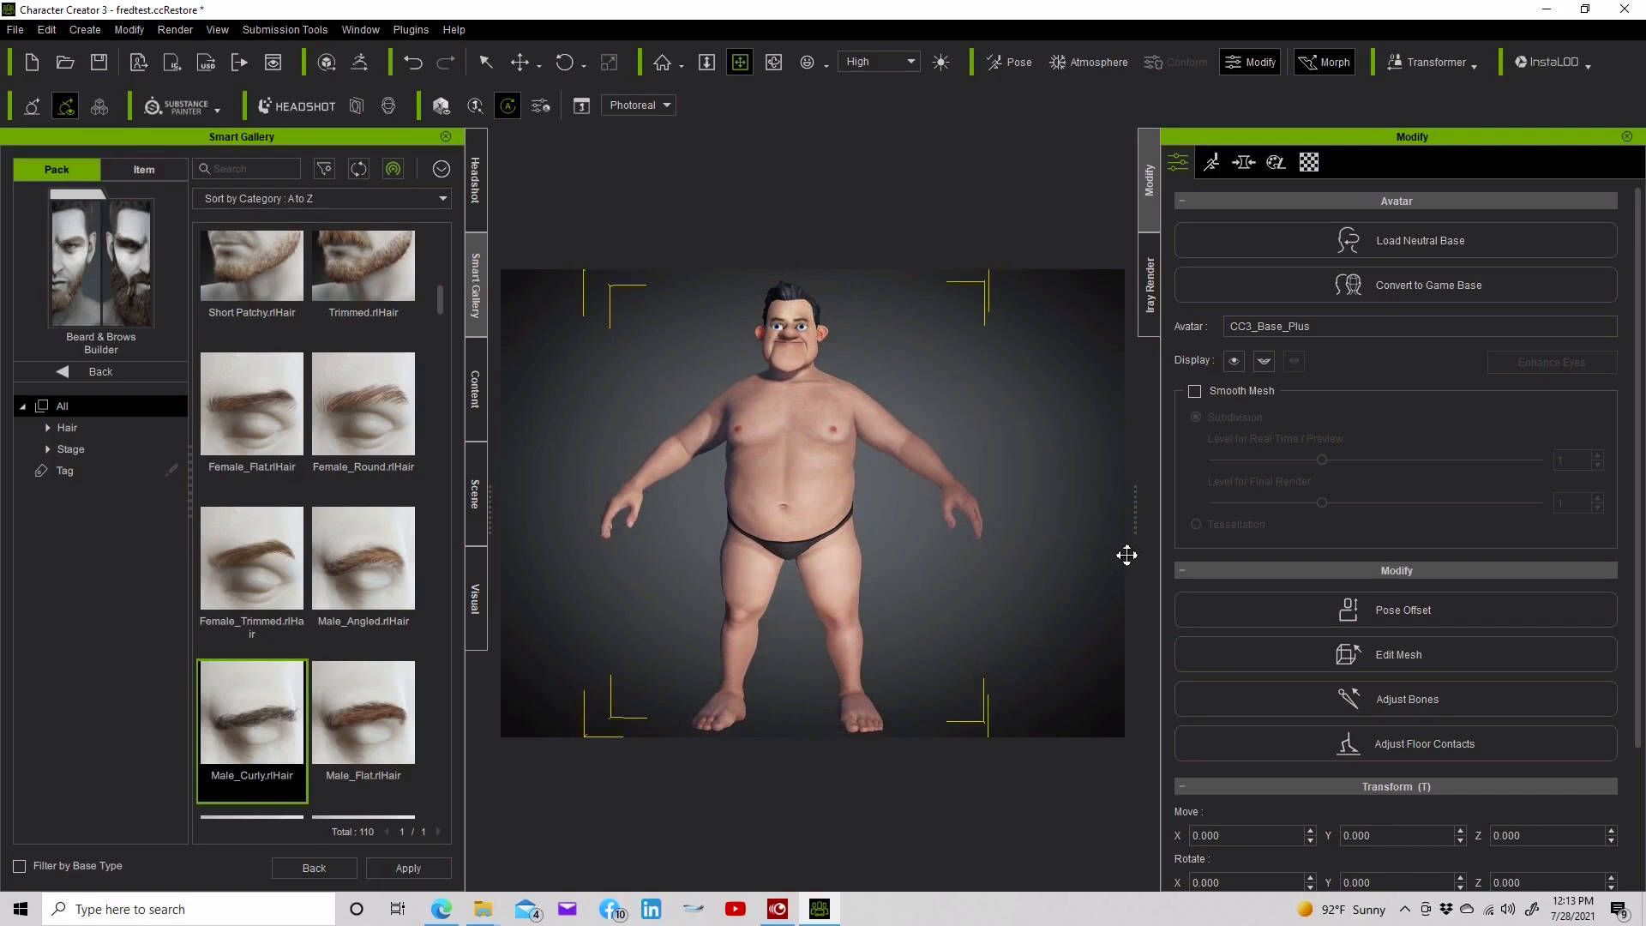
drag(1128, 554, 1370, 549)
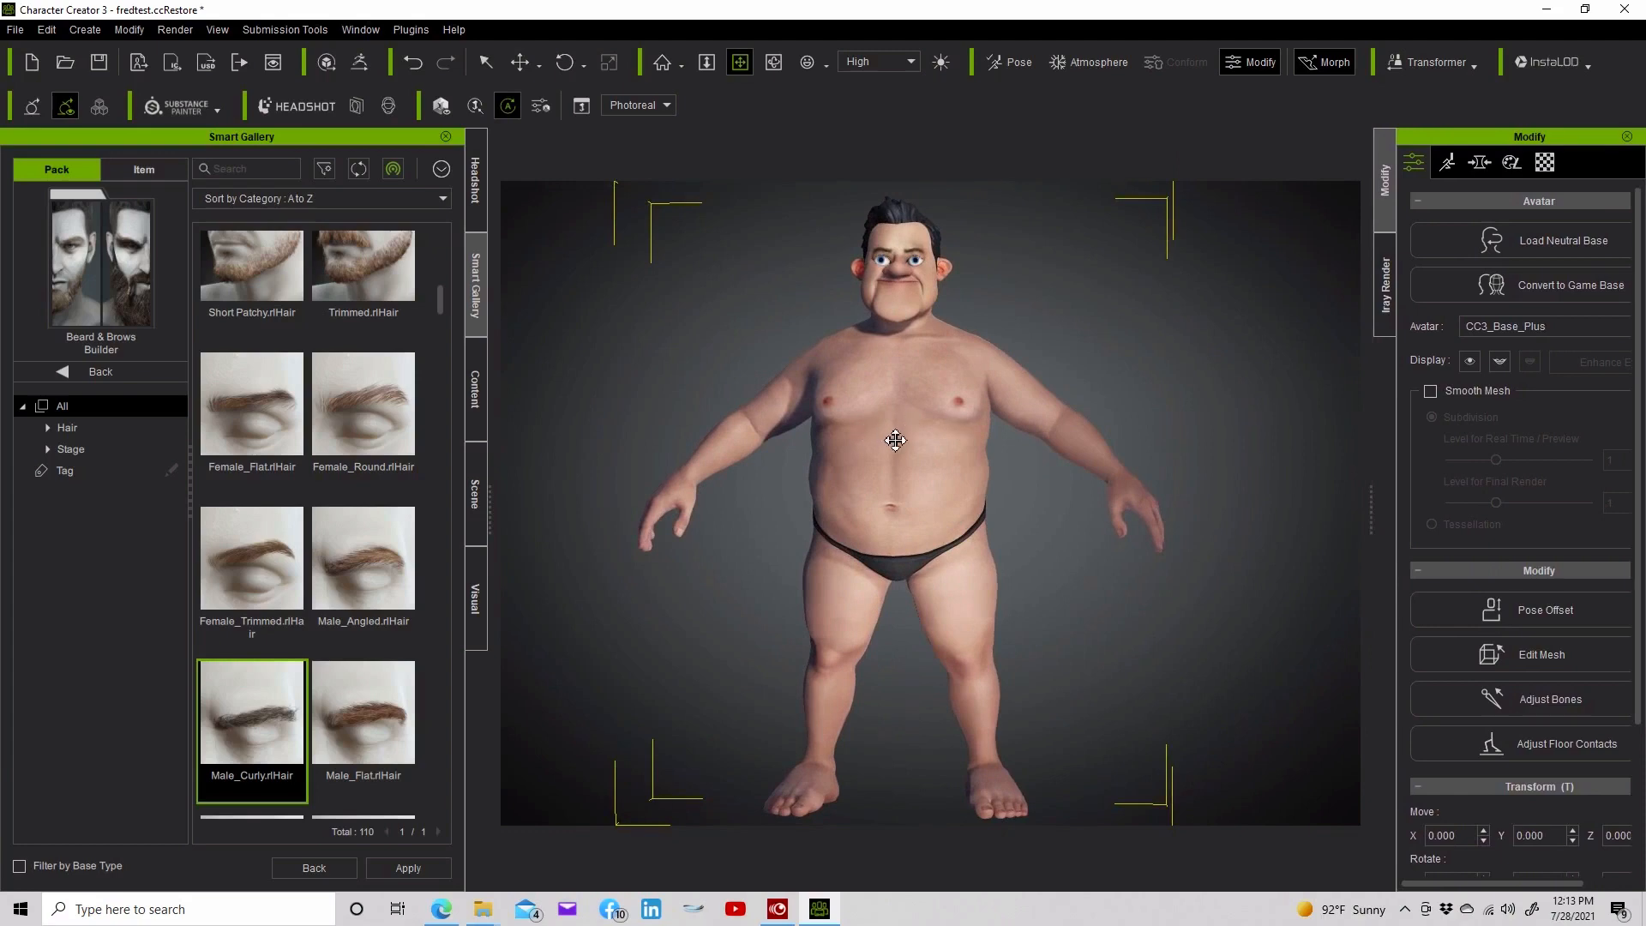
click(771, 62)
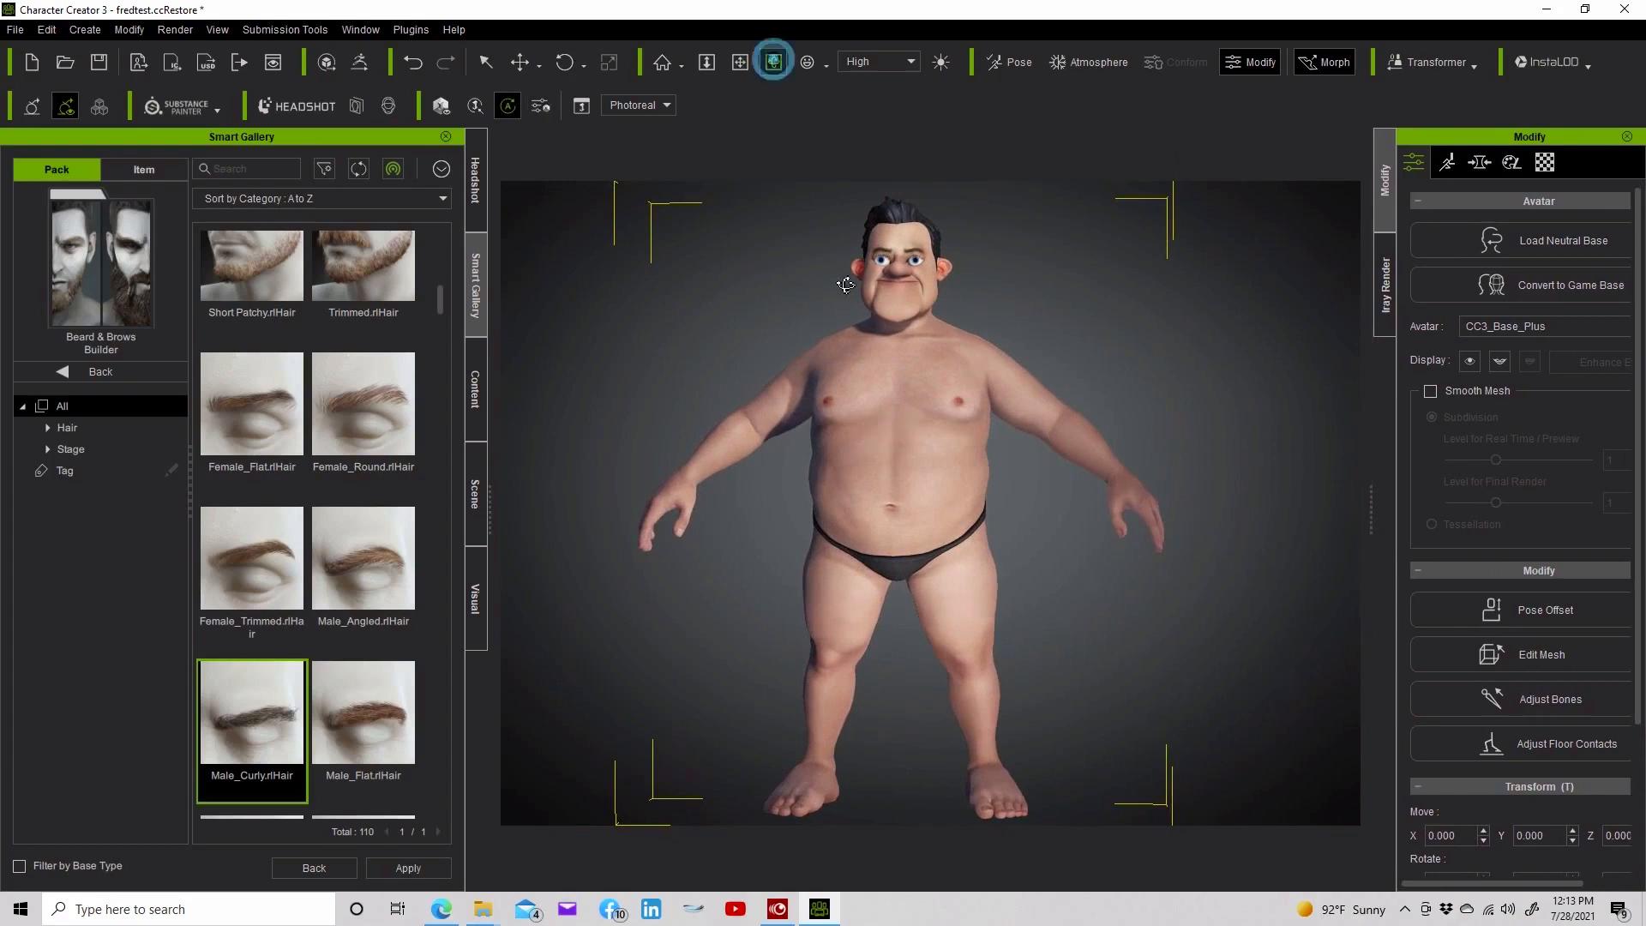
drag(764, 355, 917, 372)
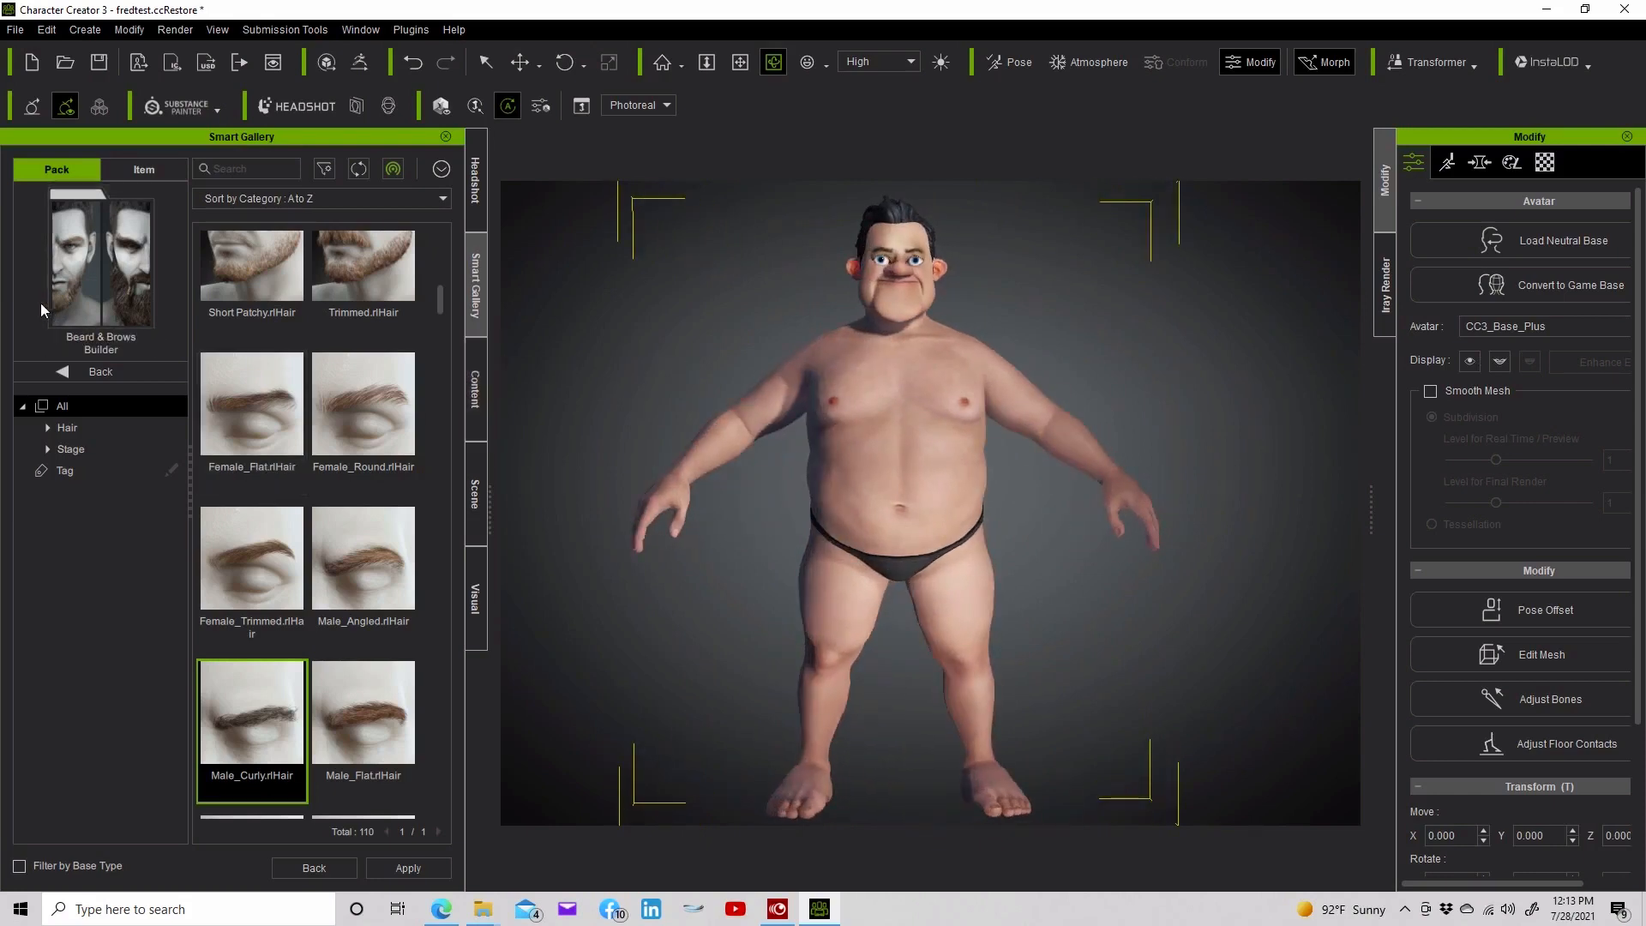
Leave the Beard & Brows Builder pack and look through the other hair packs
click(86, 369)
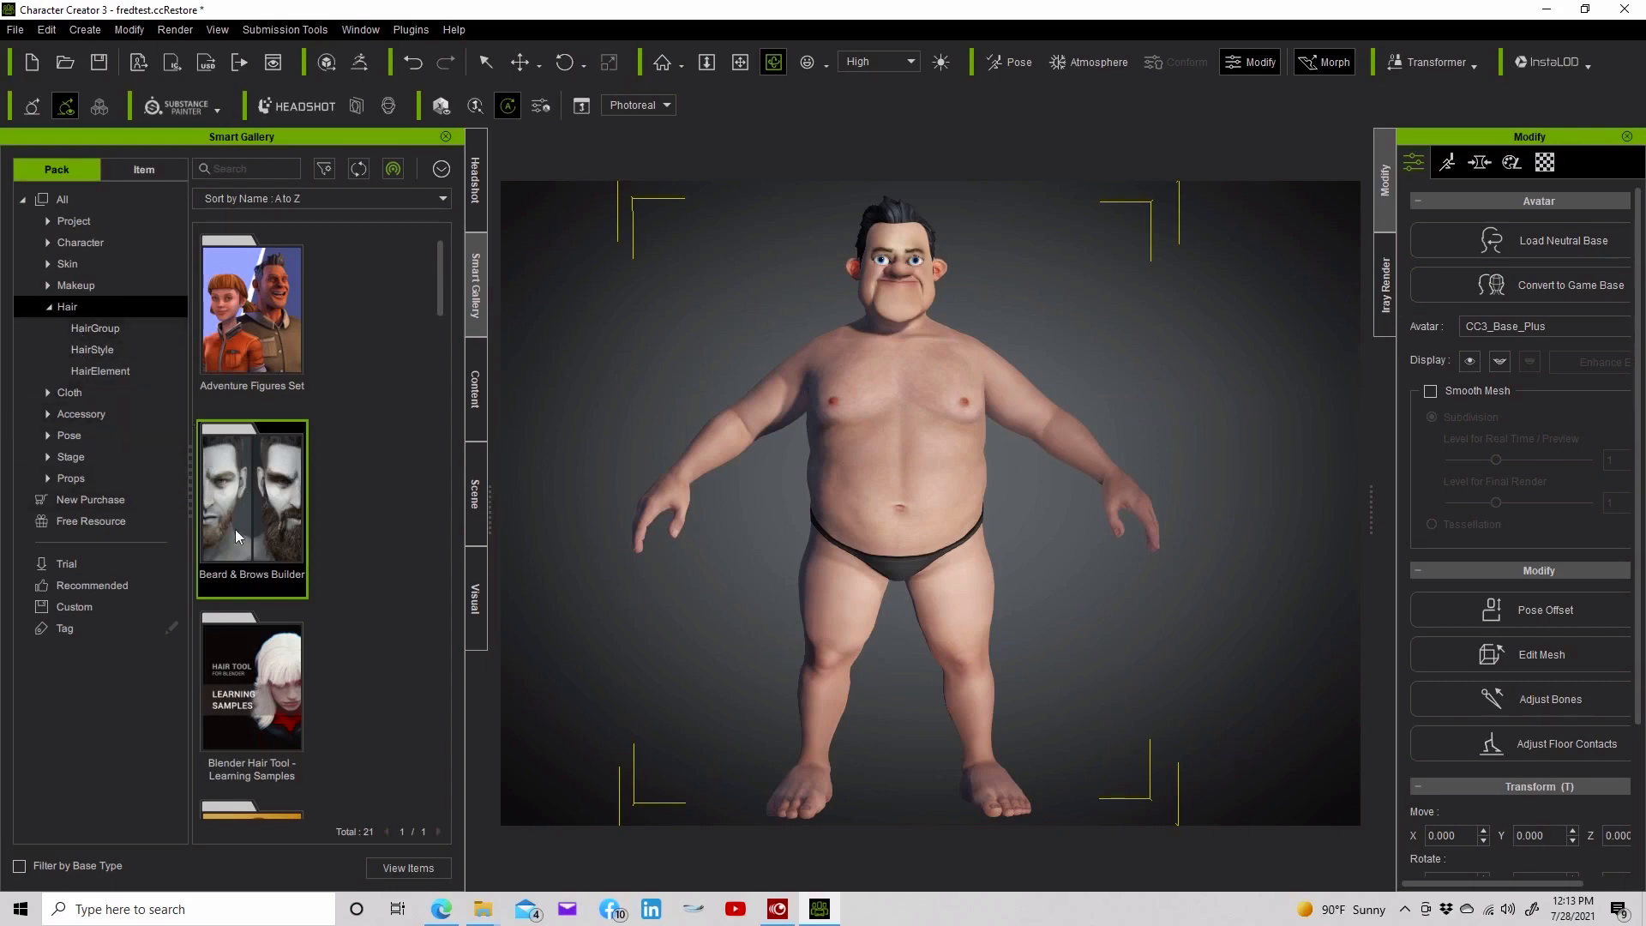
scroll(236, 533, down, 8)
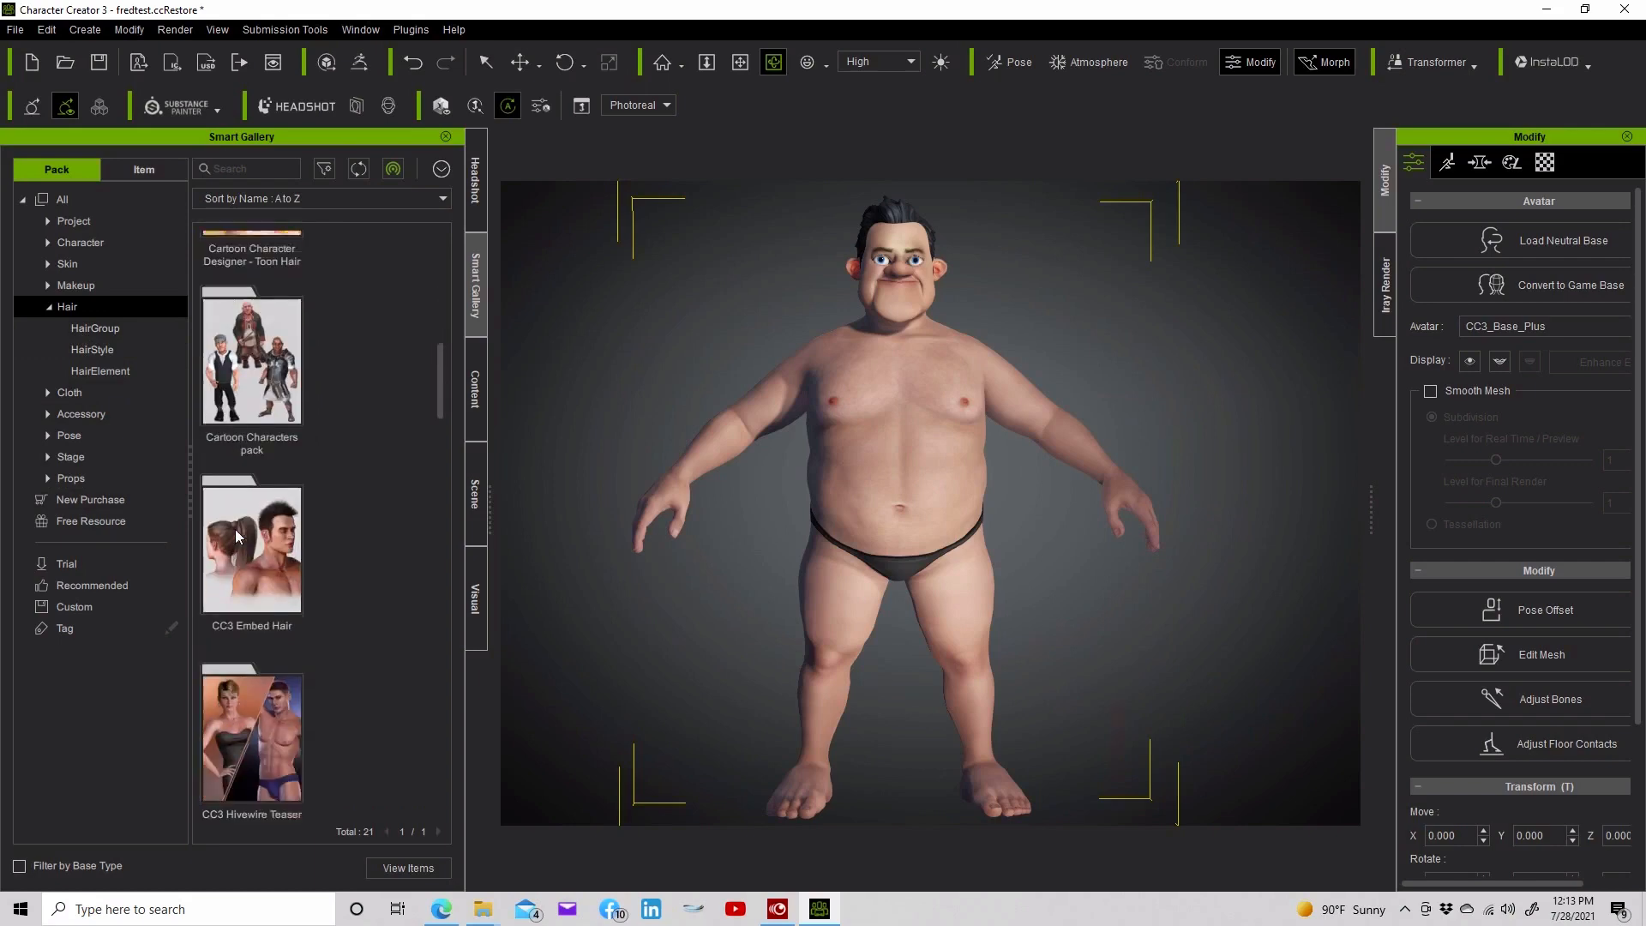
scroll(235, 532, down, 2)
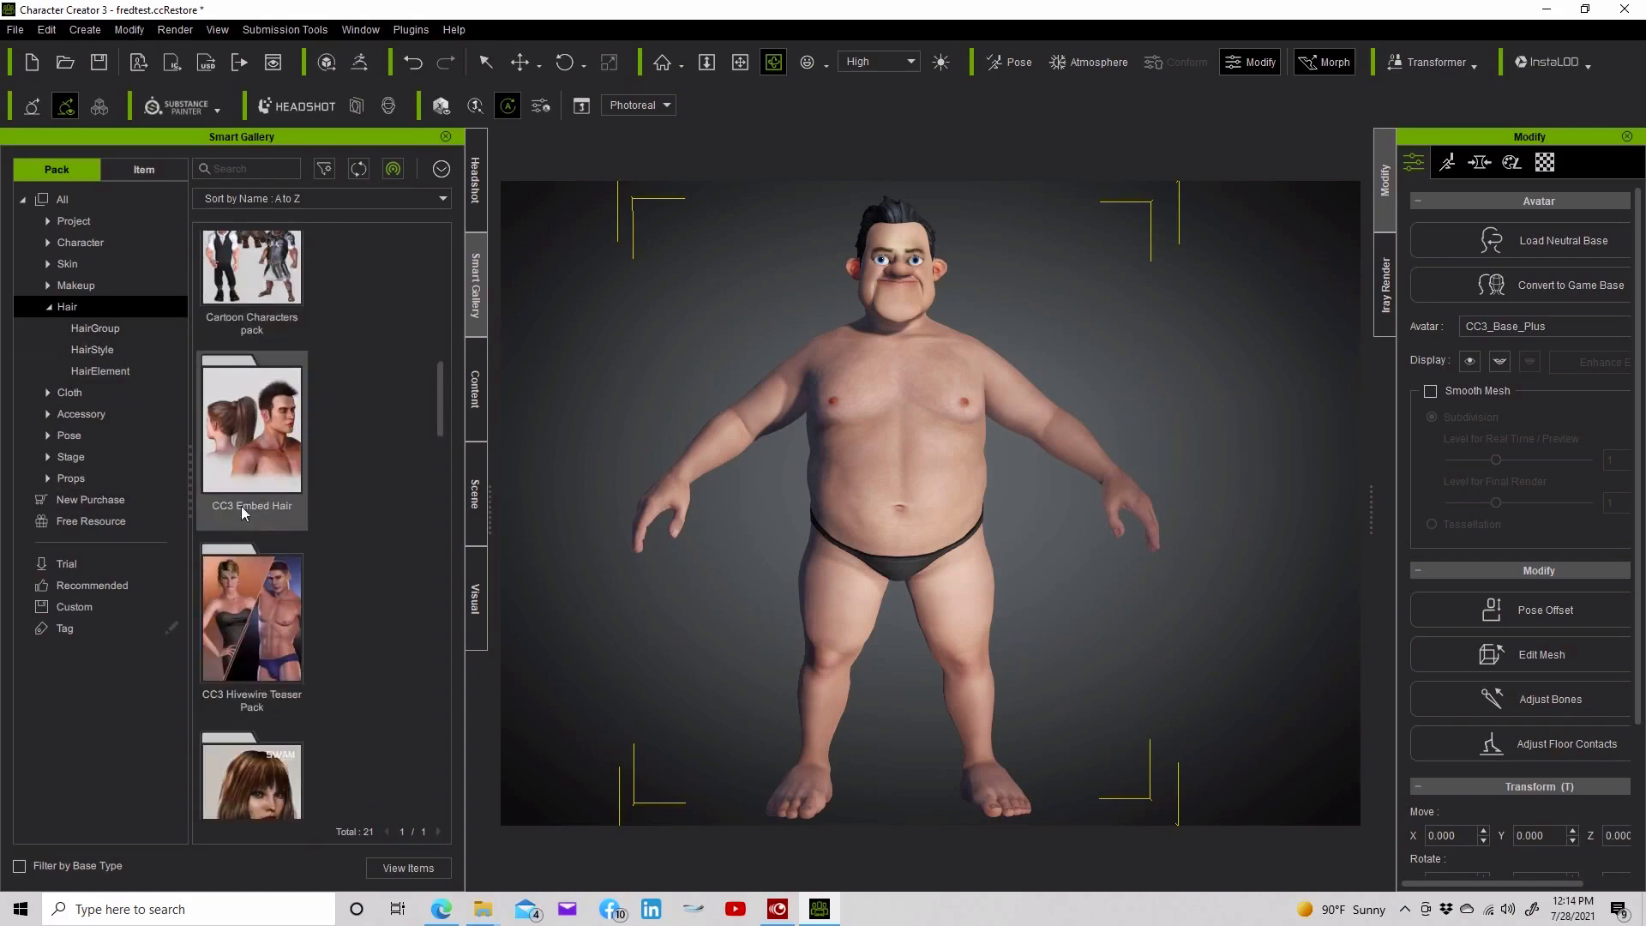
scroll(240, 506, down, 1)
scroll(244, 584, down, 10)
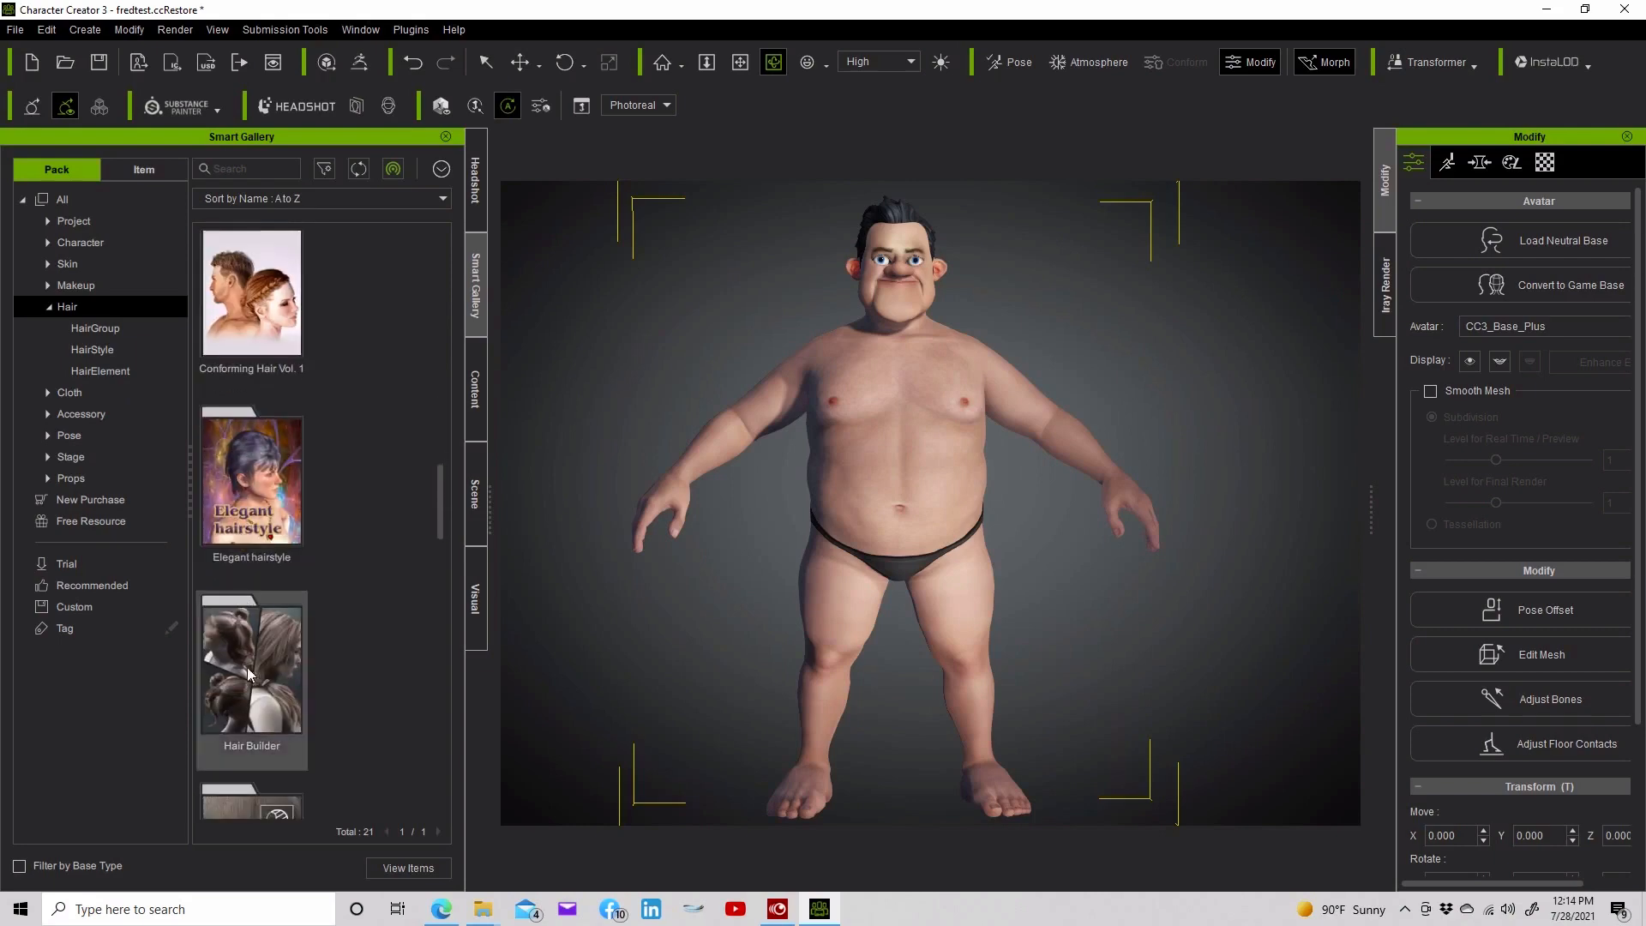
scroll(335, 680, down, 3)
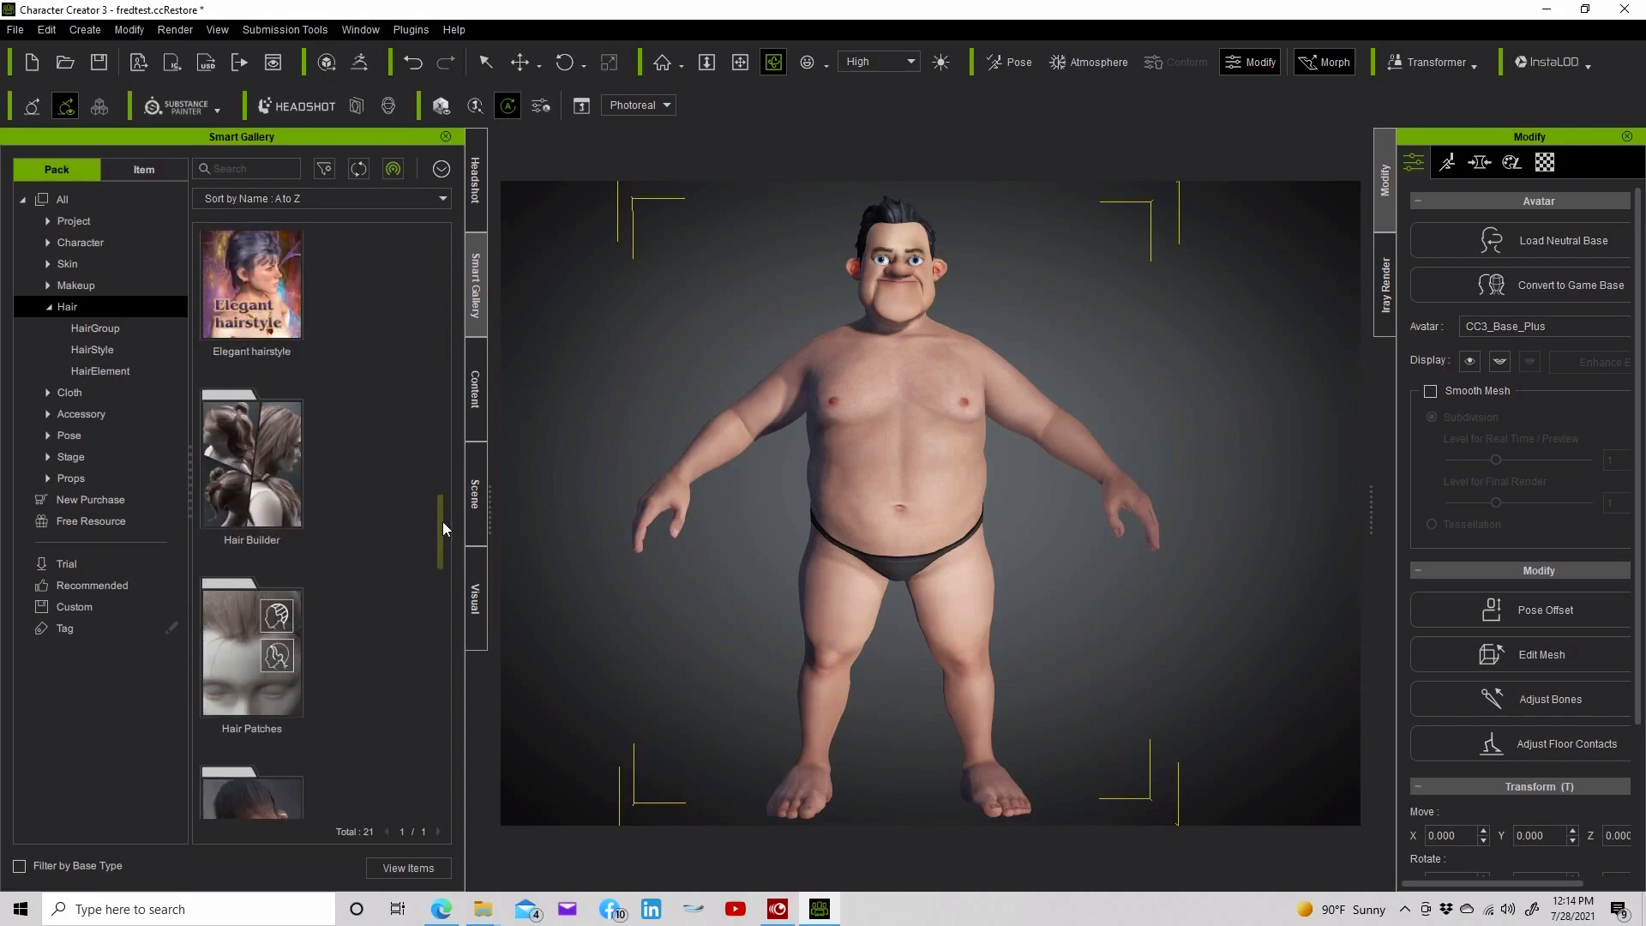
drag(442, 521, 439, 651)
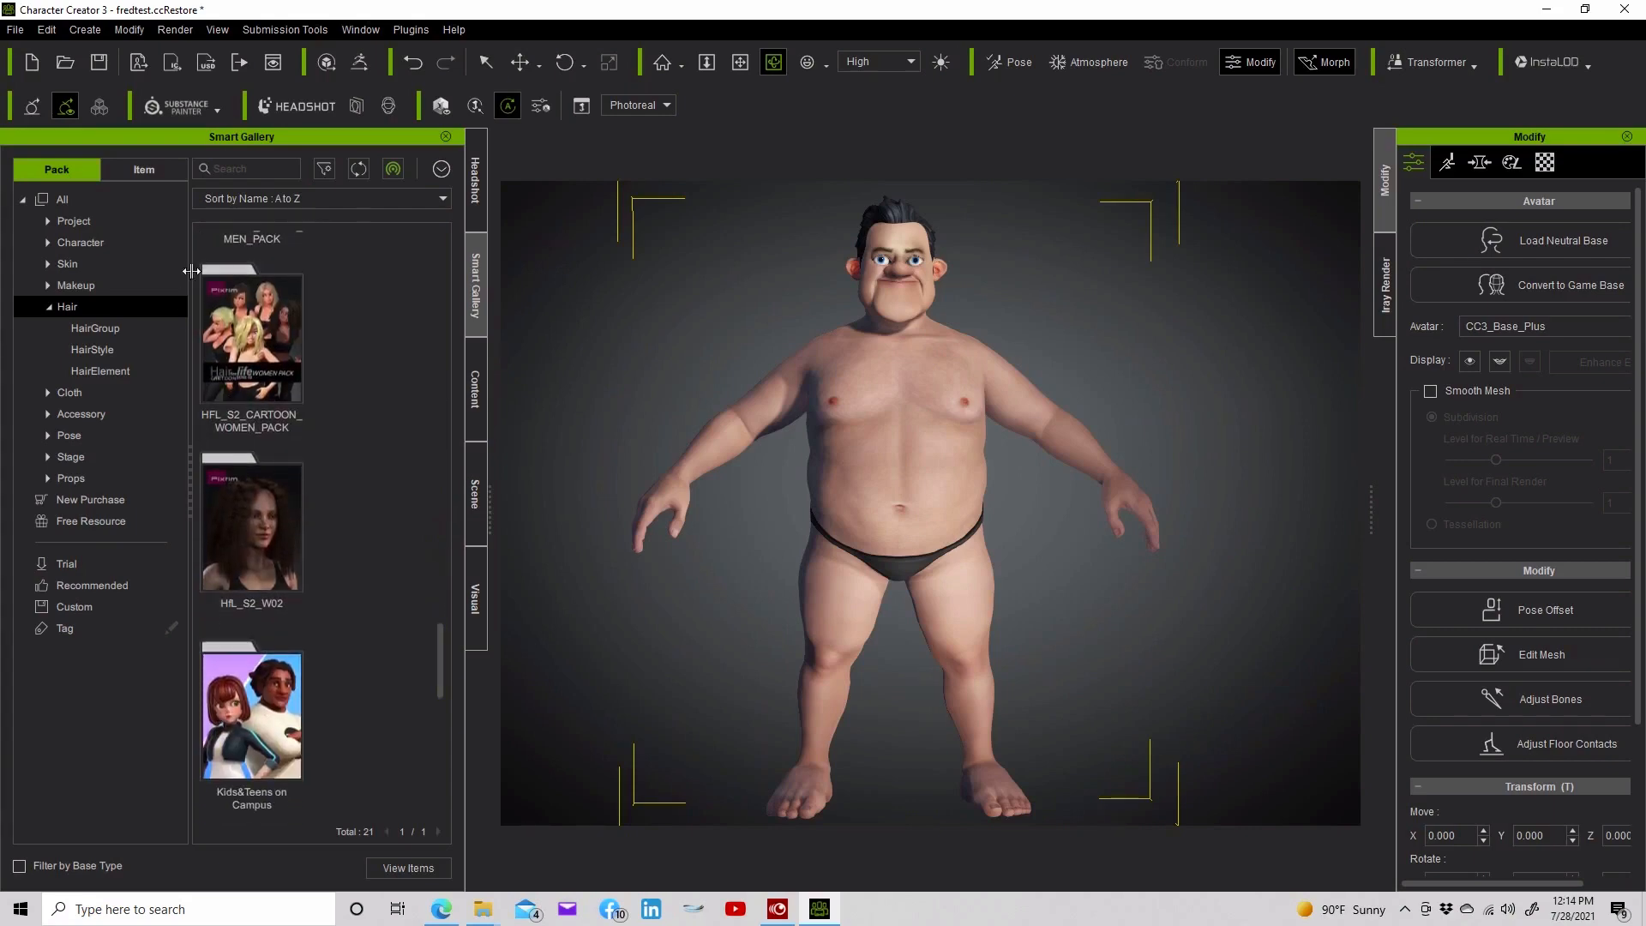
Find the CC Essential Clothing & Fabric pack among all packs and dress the character in T-shirt_Base
click(157, 201)
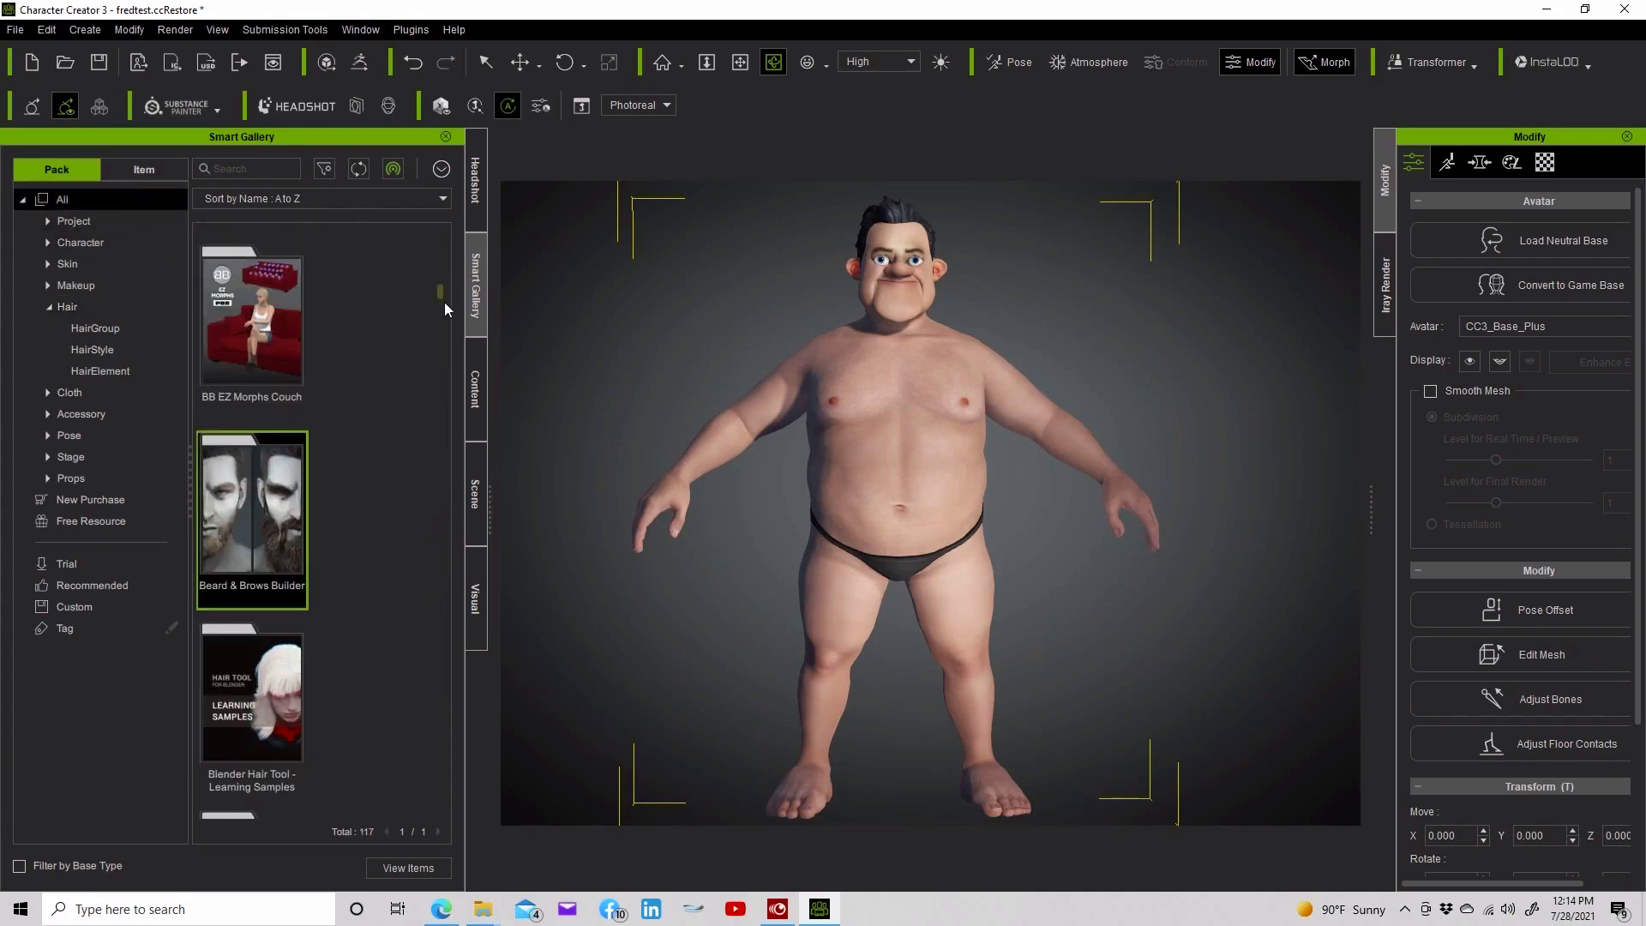
drag(441, 284, 439, 336)
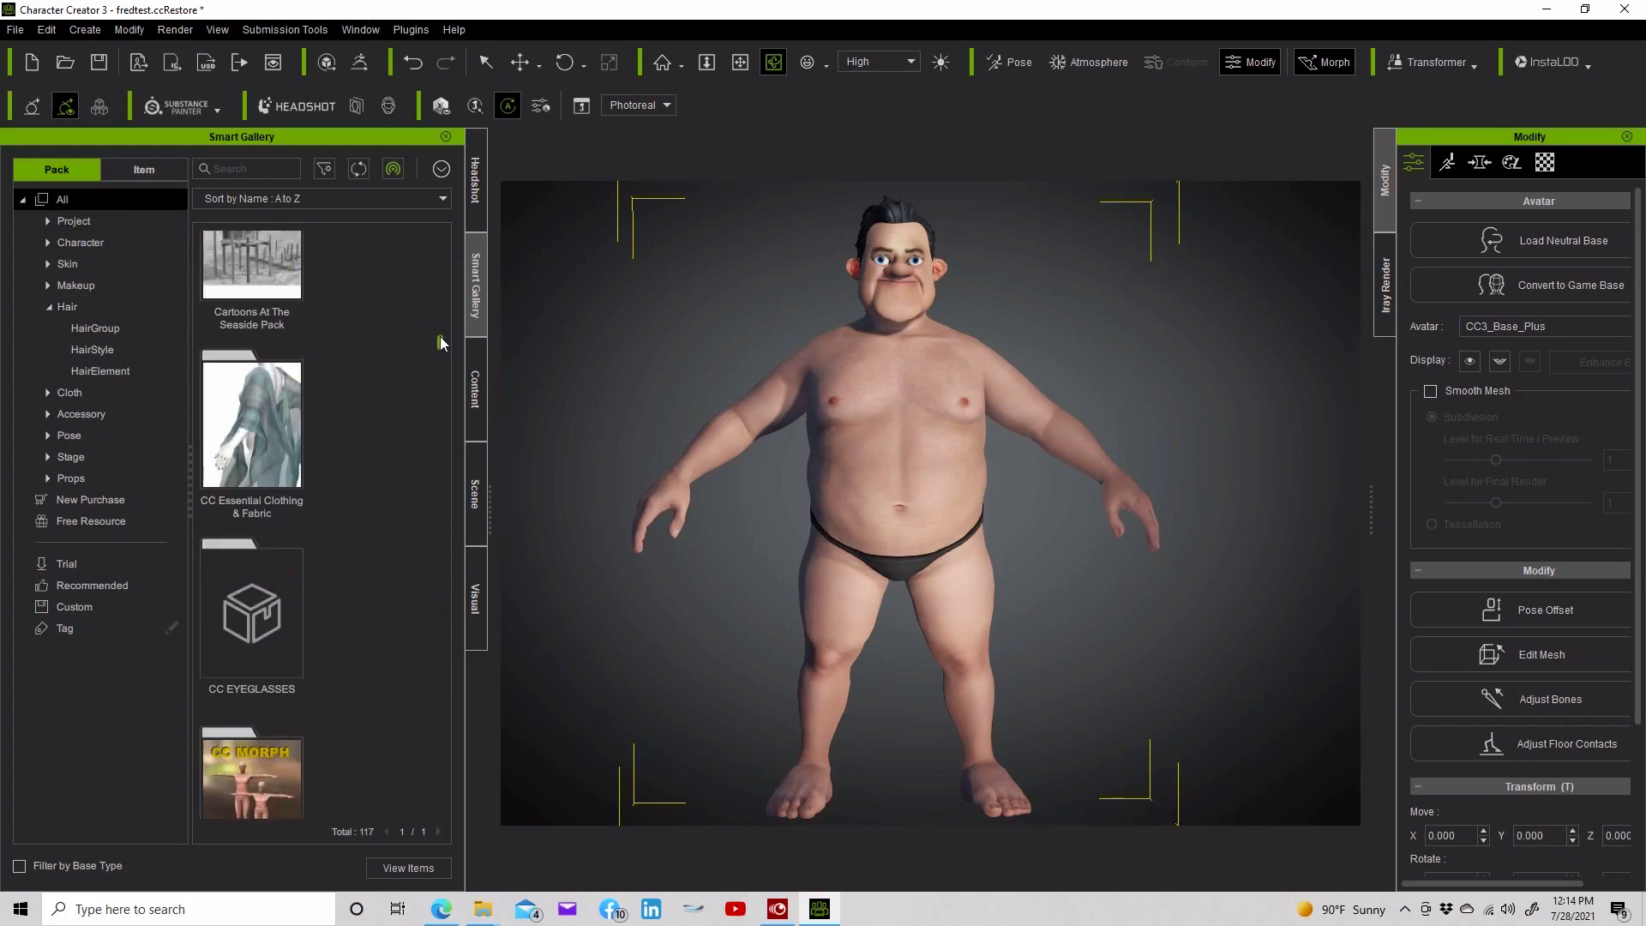
double_click(233, 436)
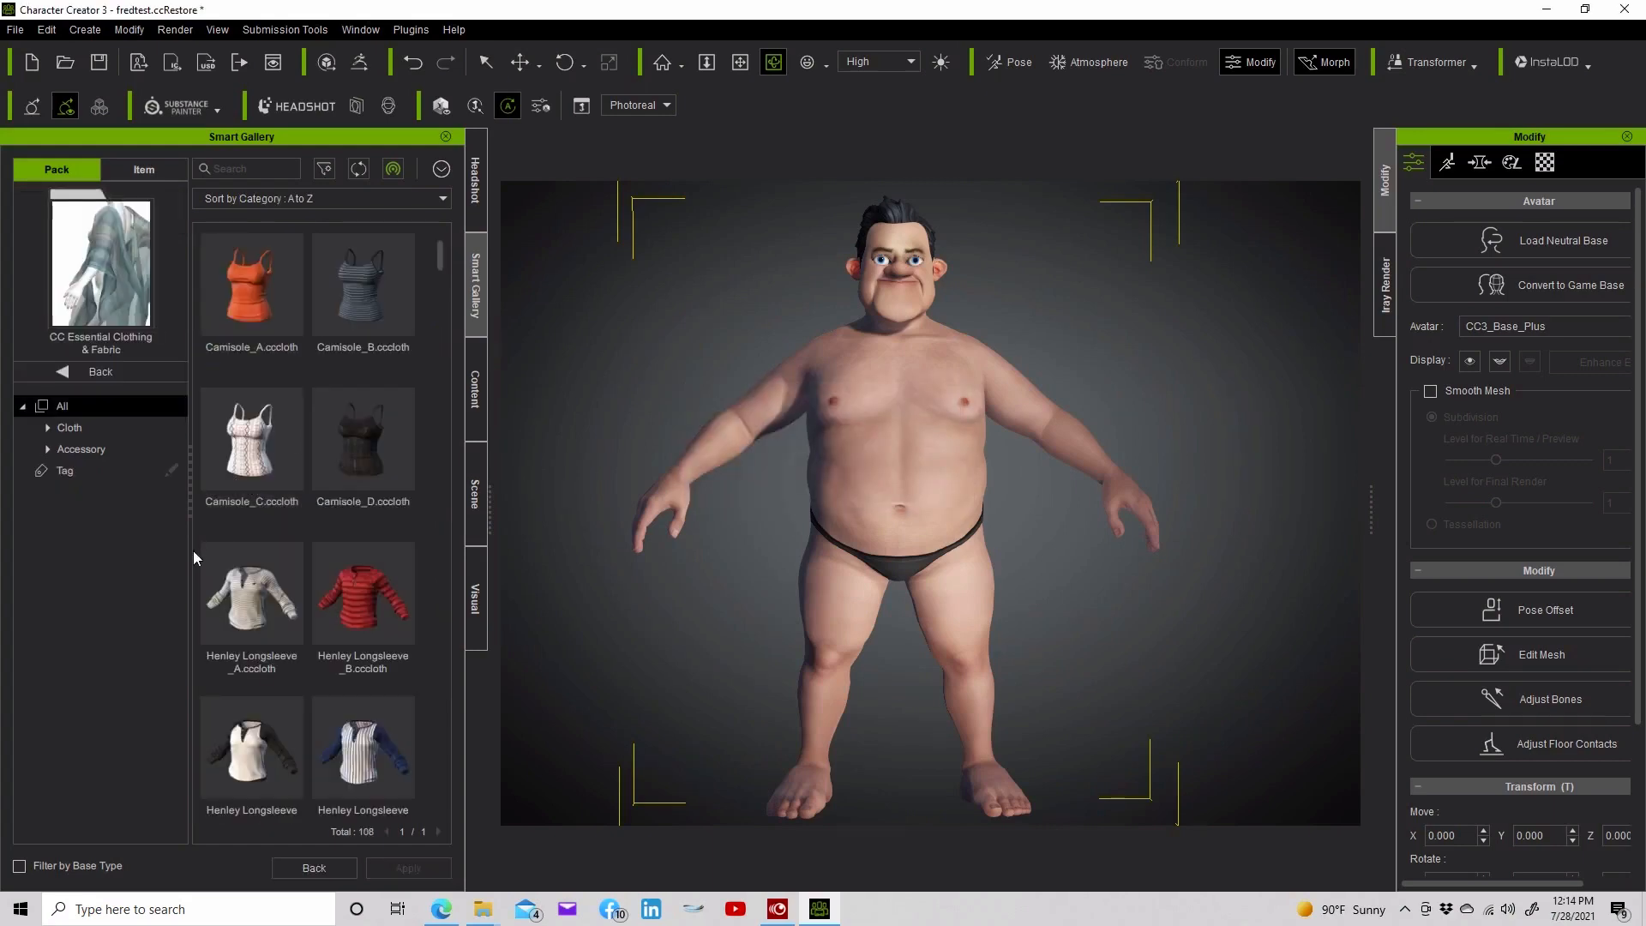
scroll(257, 561, down, 2)
scroll(239, 563, down, 9)
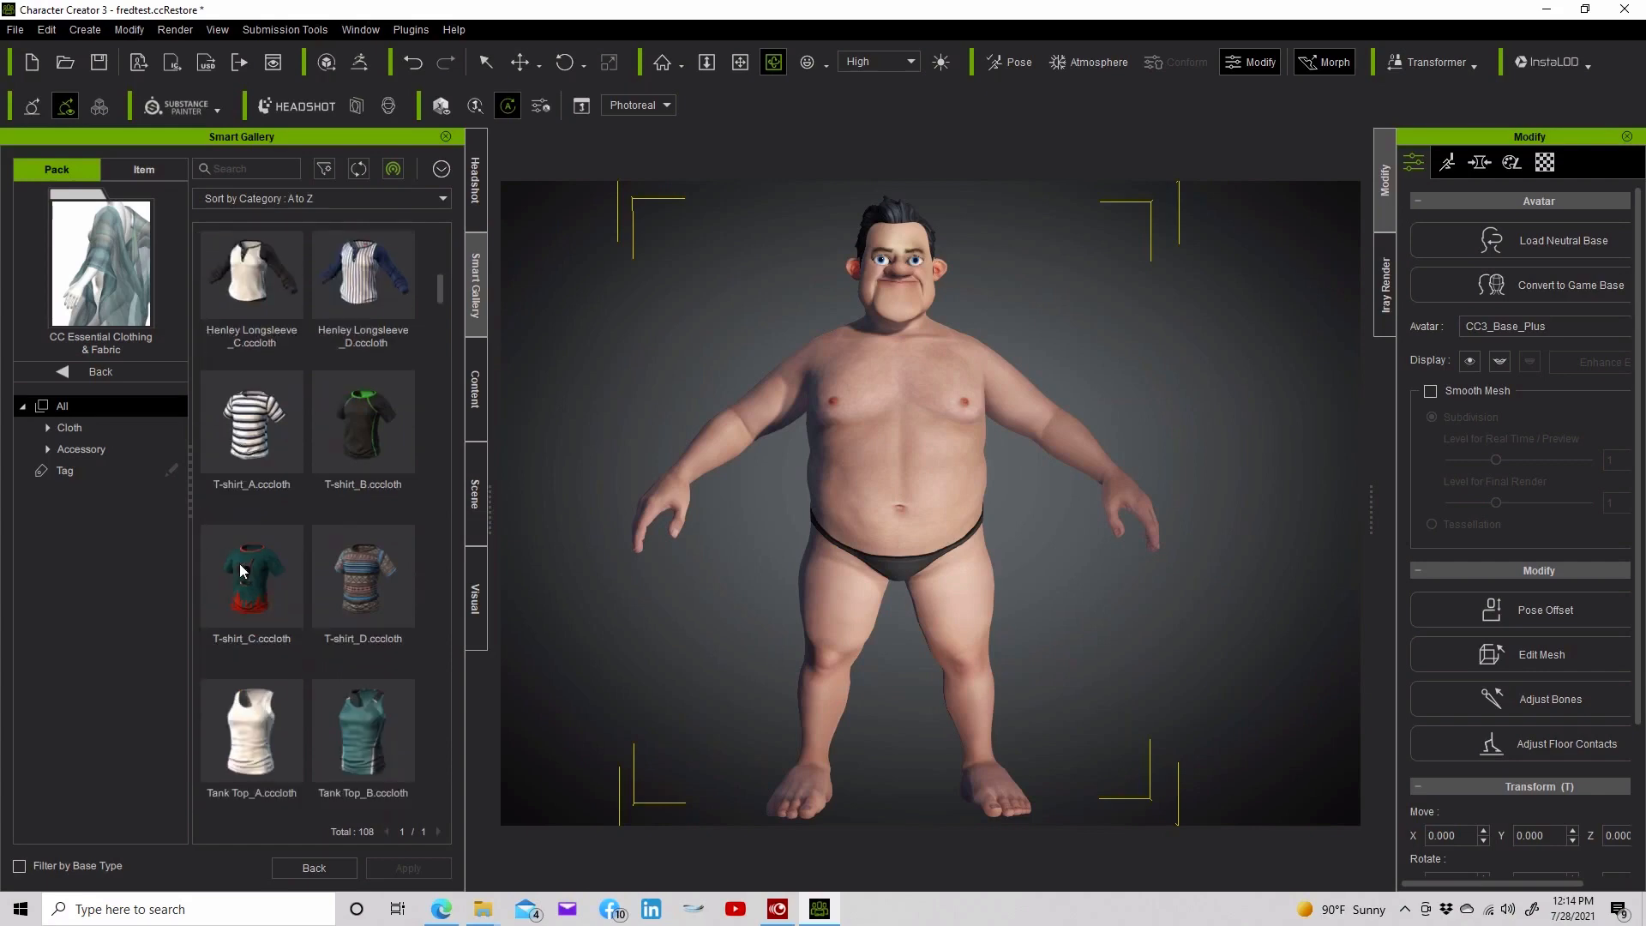
scroll(239, 563, down, 2)
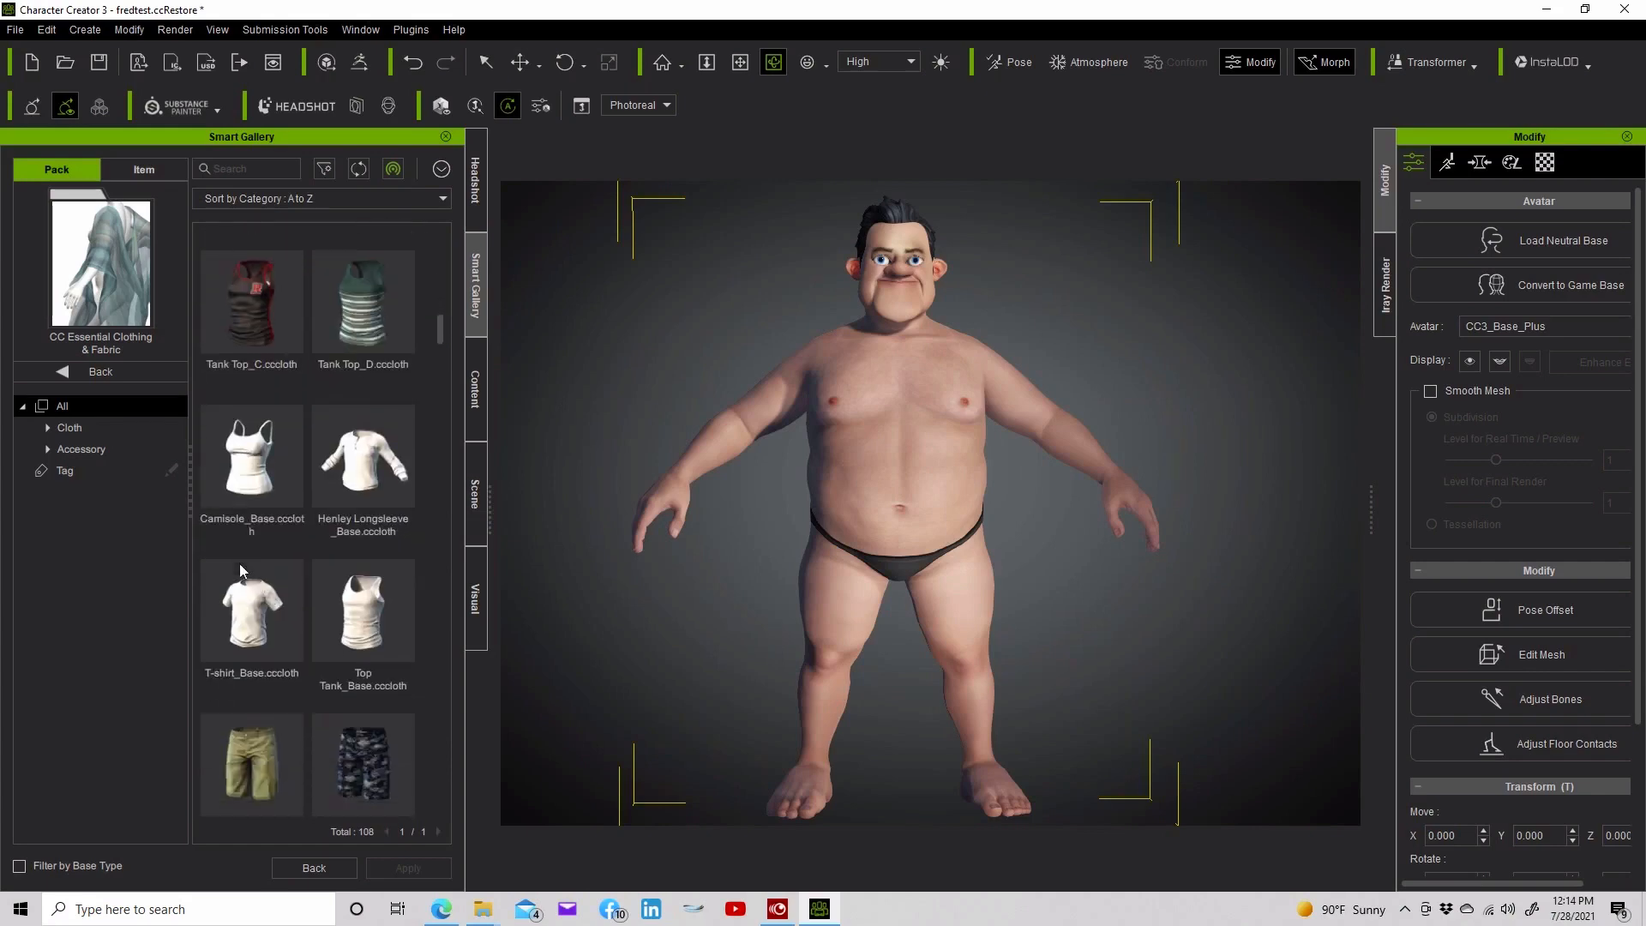
double_click(244, 610)
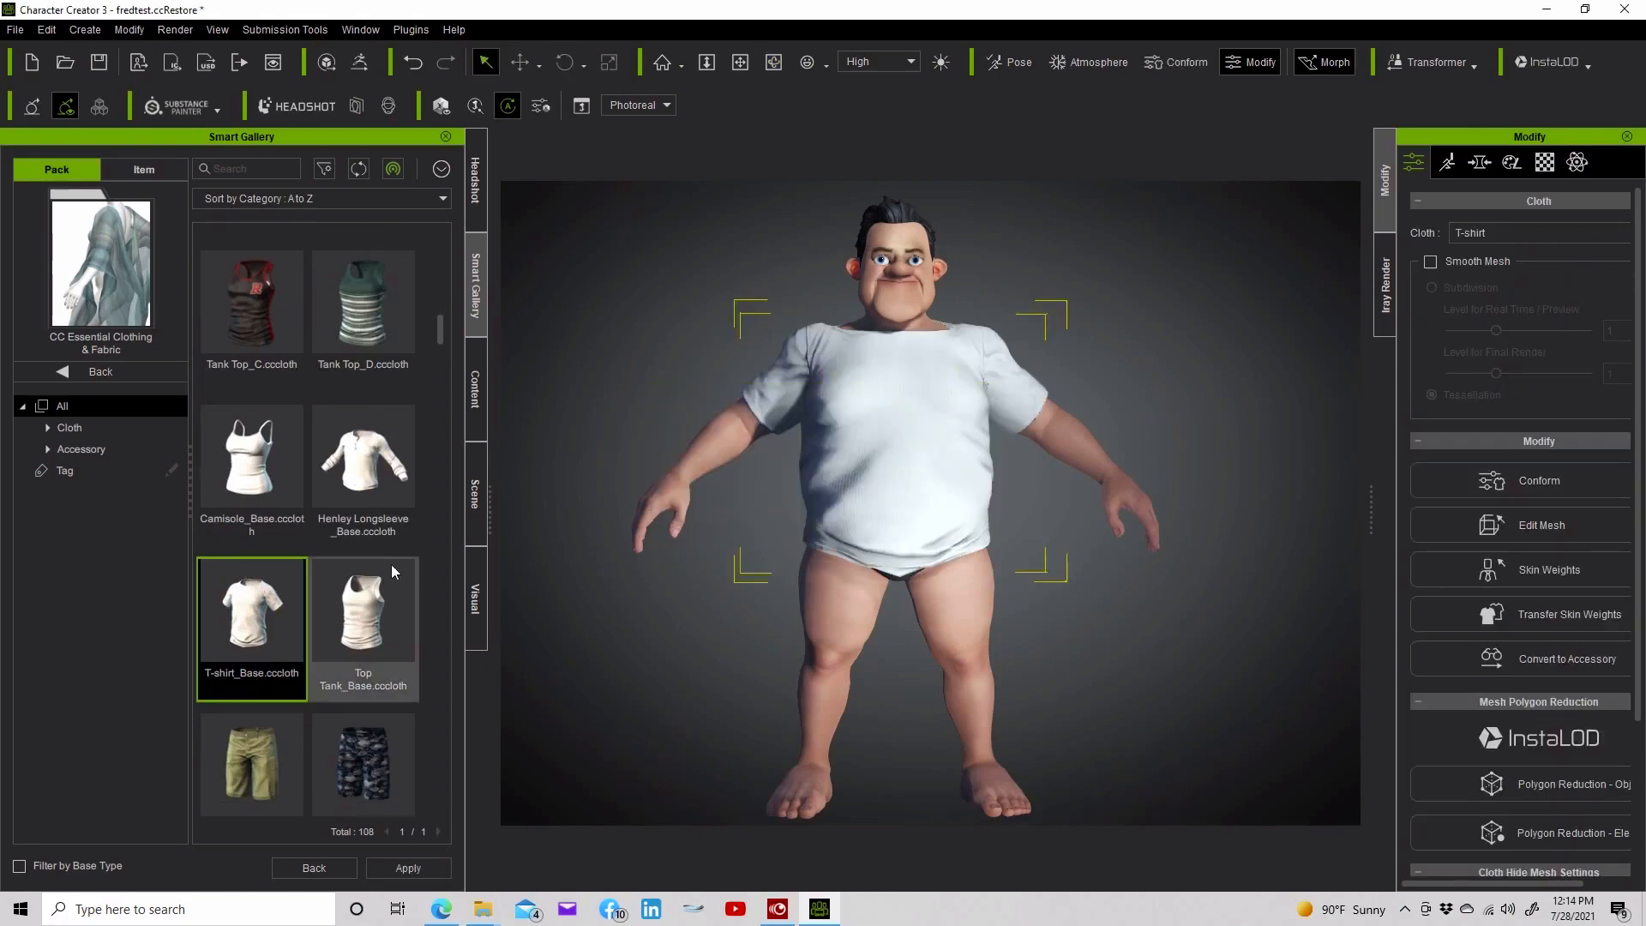
Add Classic Shorts_C to the character and replace their diffuse texture with the blue image bl
scroll(354, 575, down, 3)
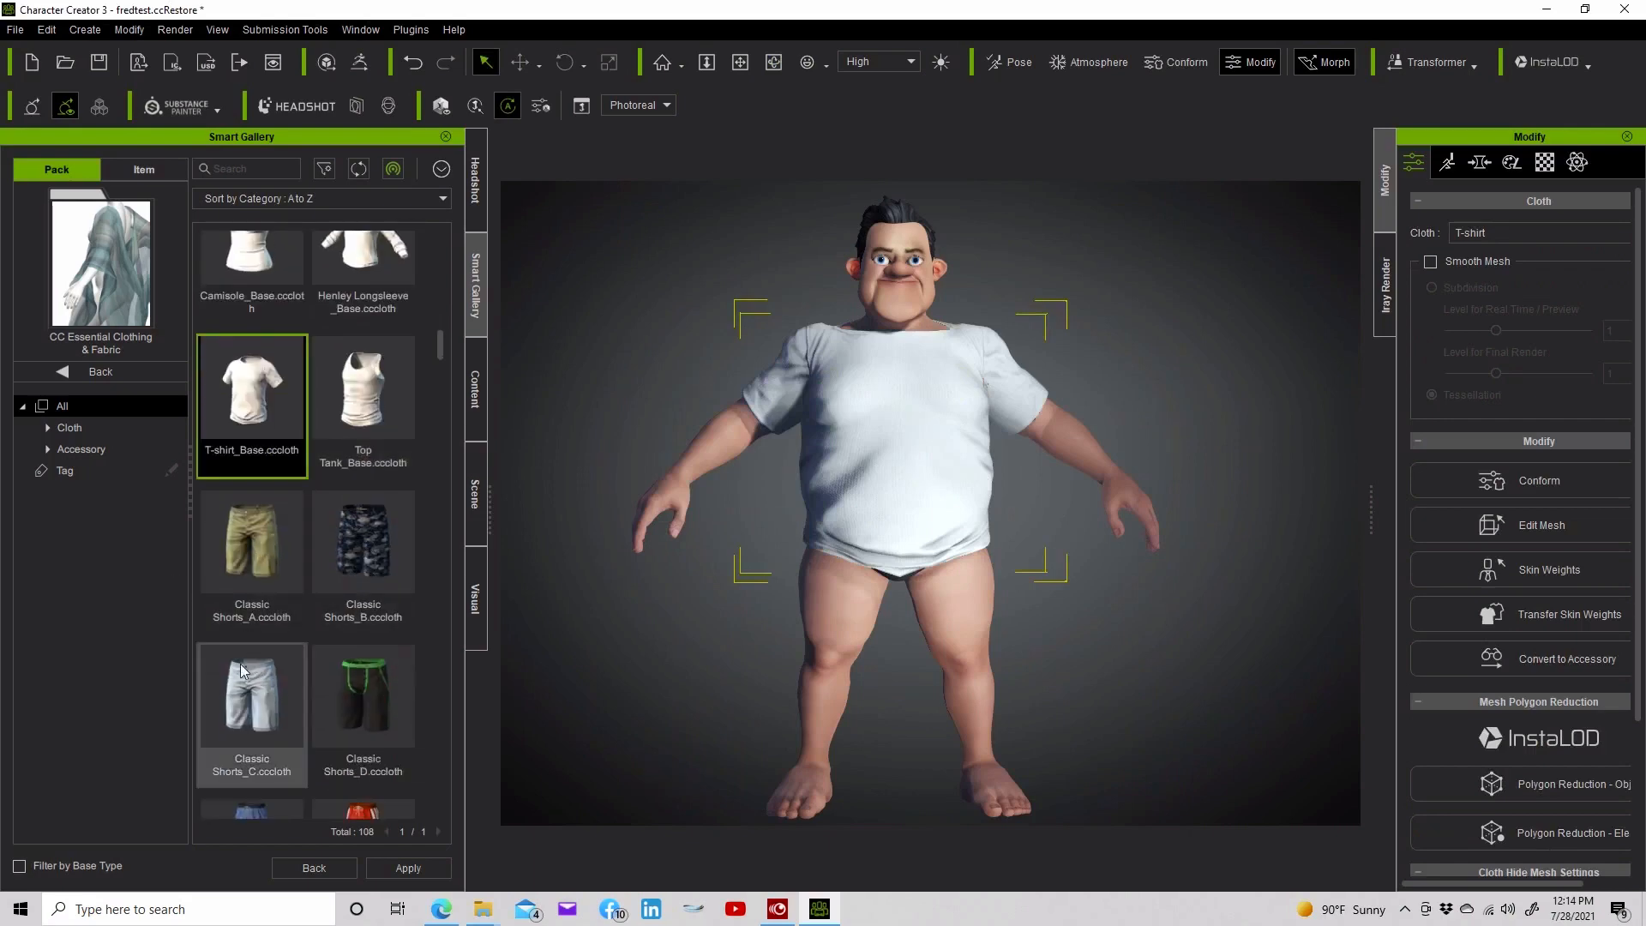
double_click(240, 663)
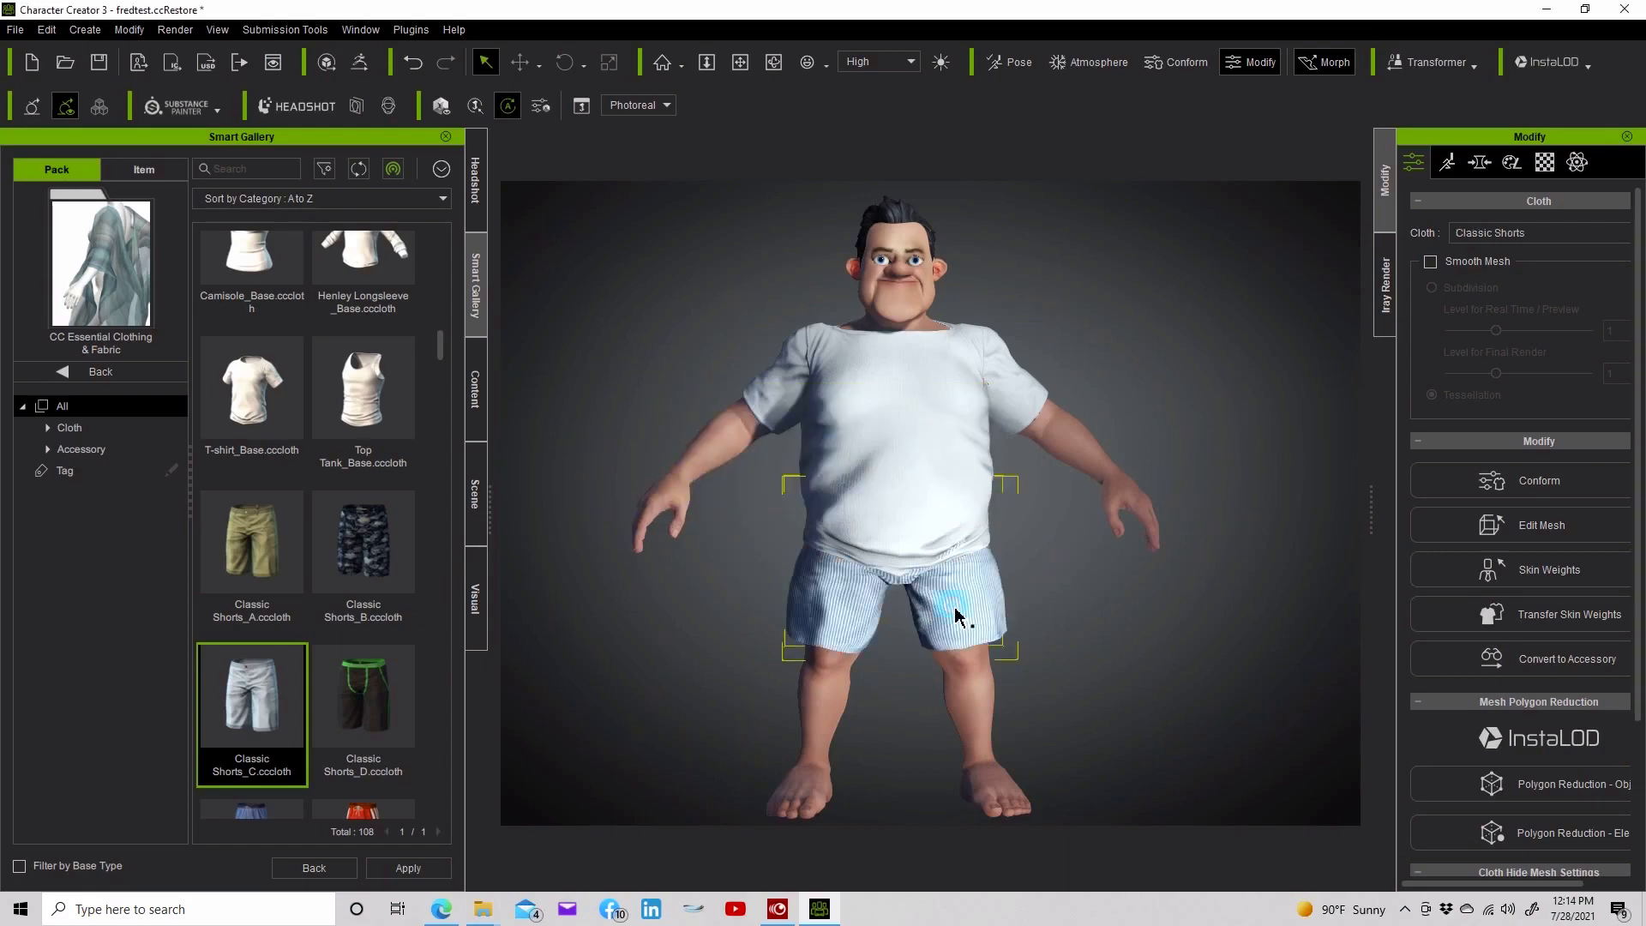
click(1543, 162)
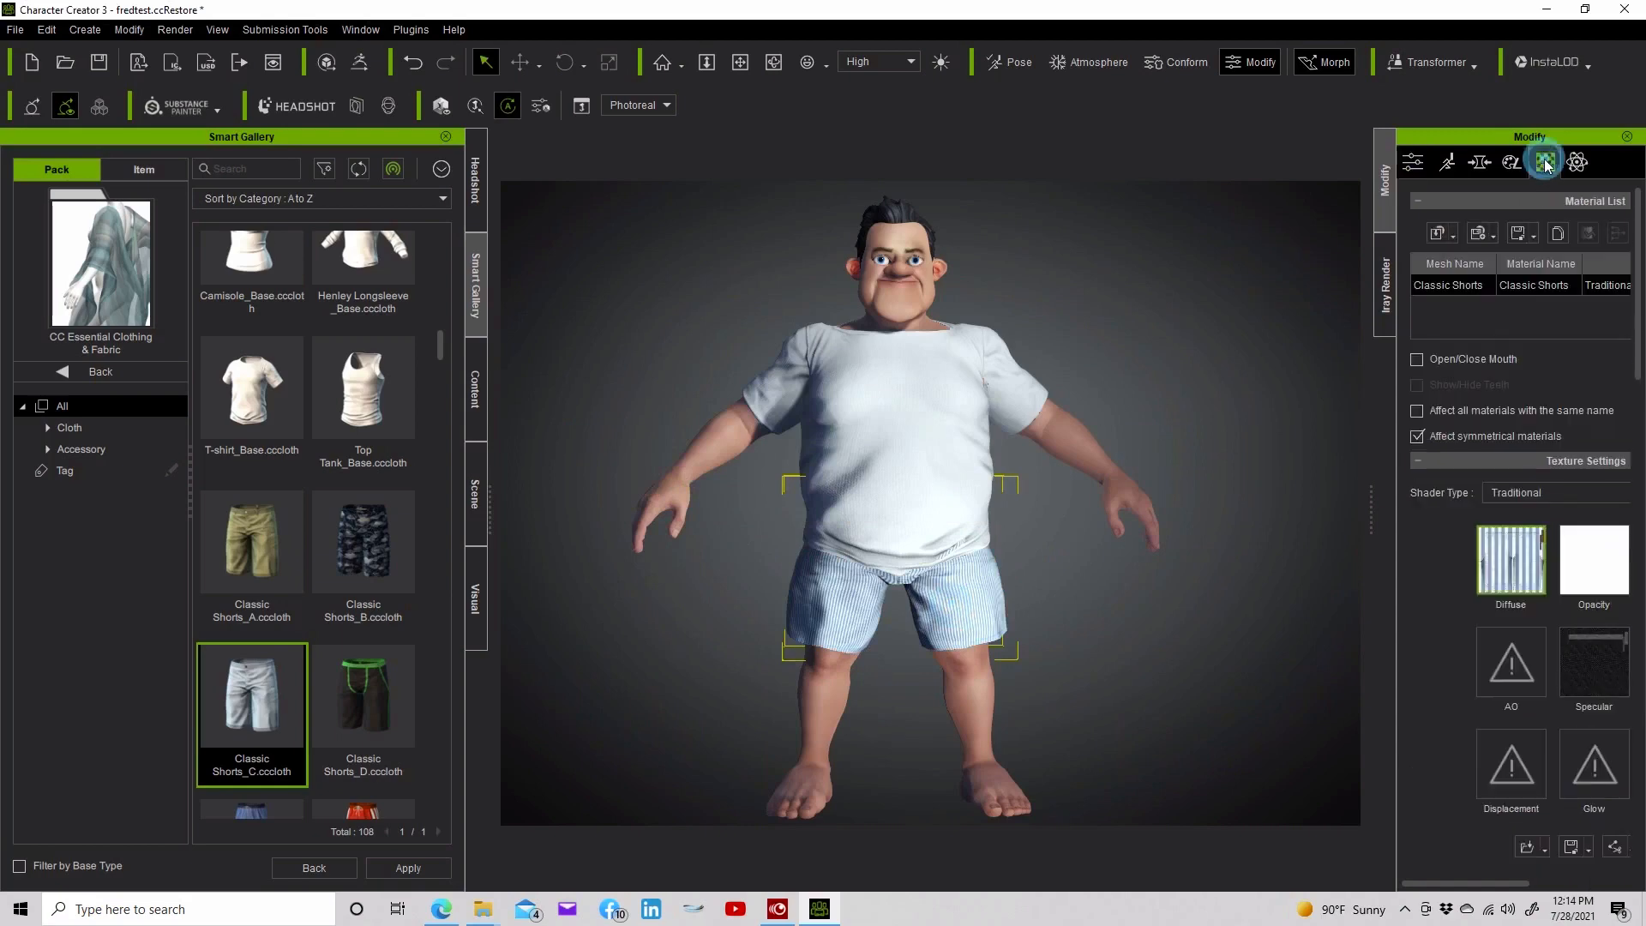
click(1530, 579)
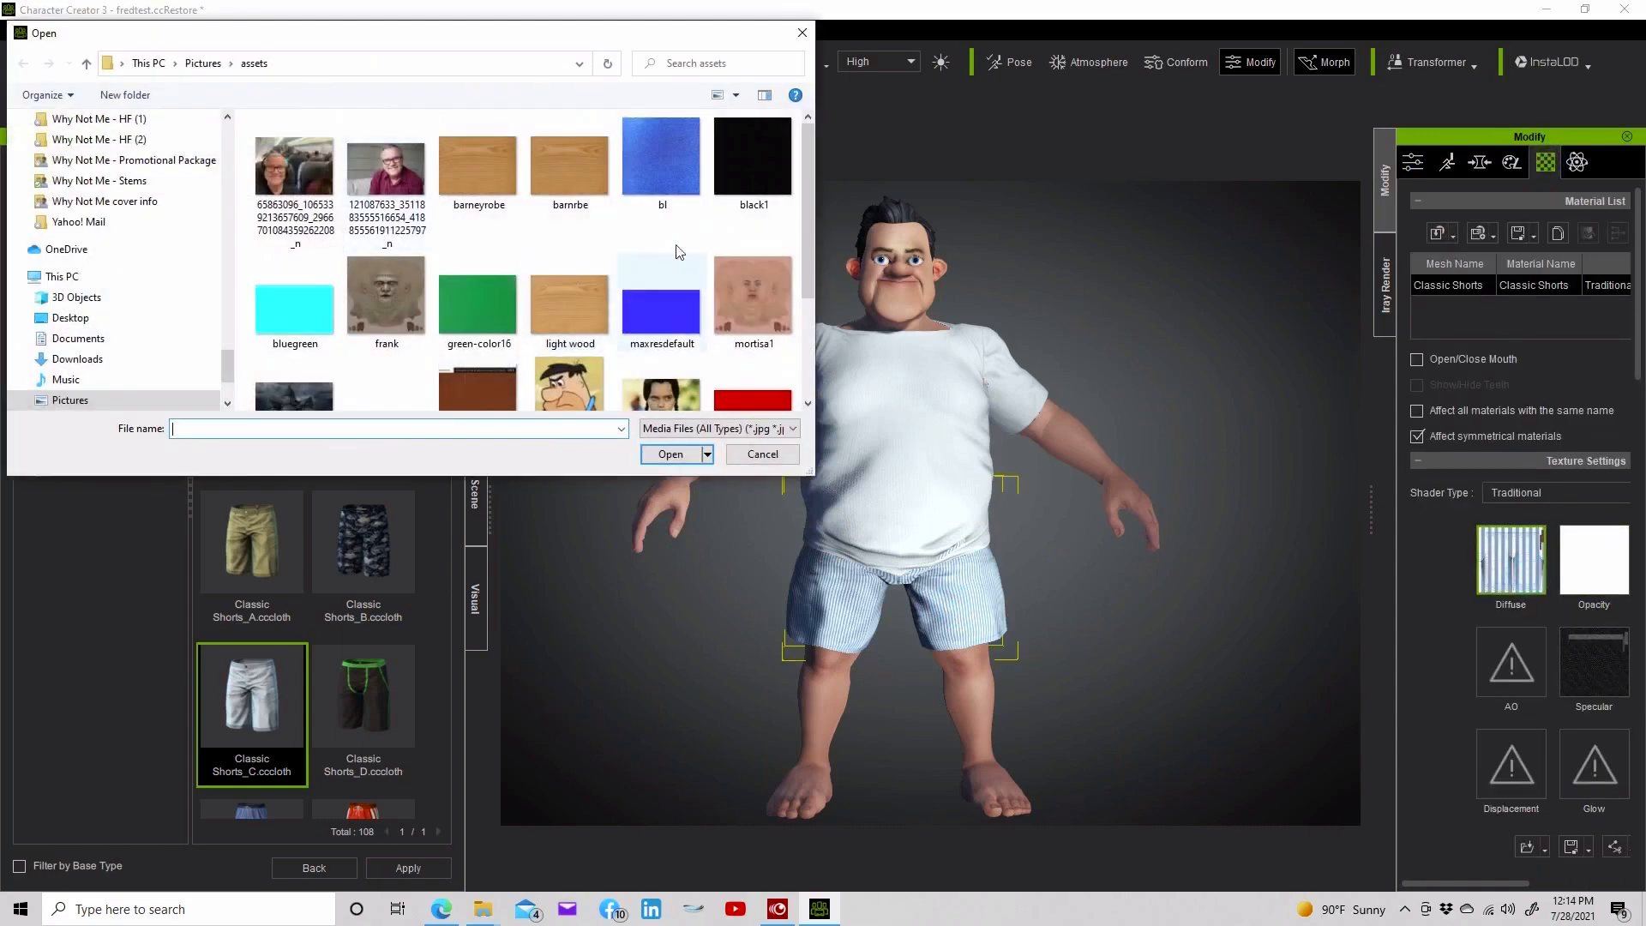
double_click(636, 168)
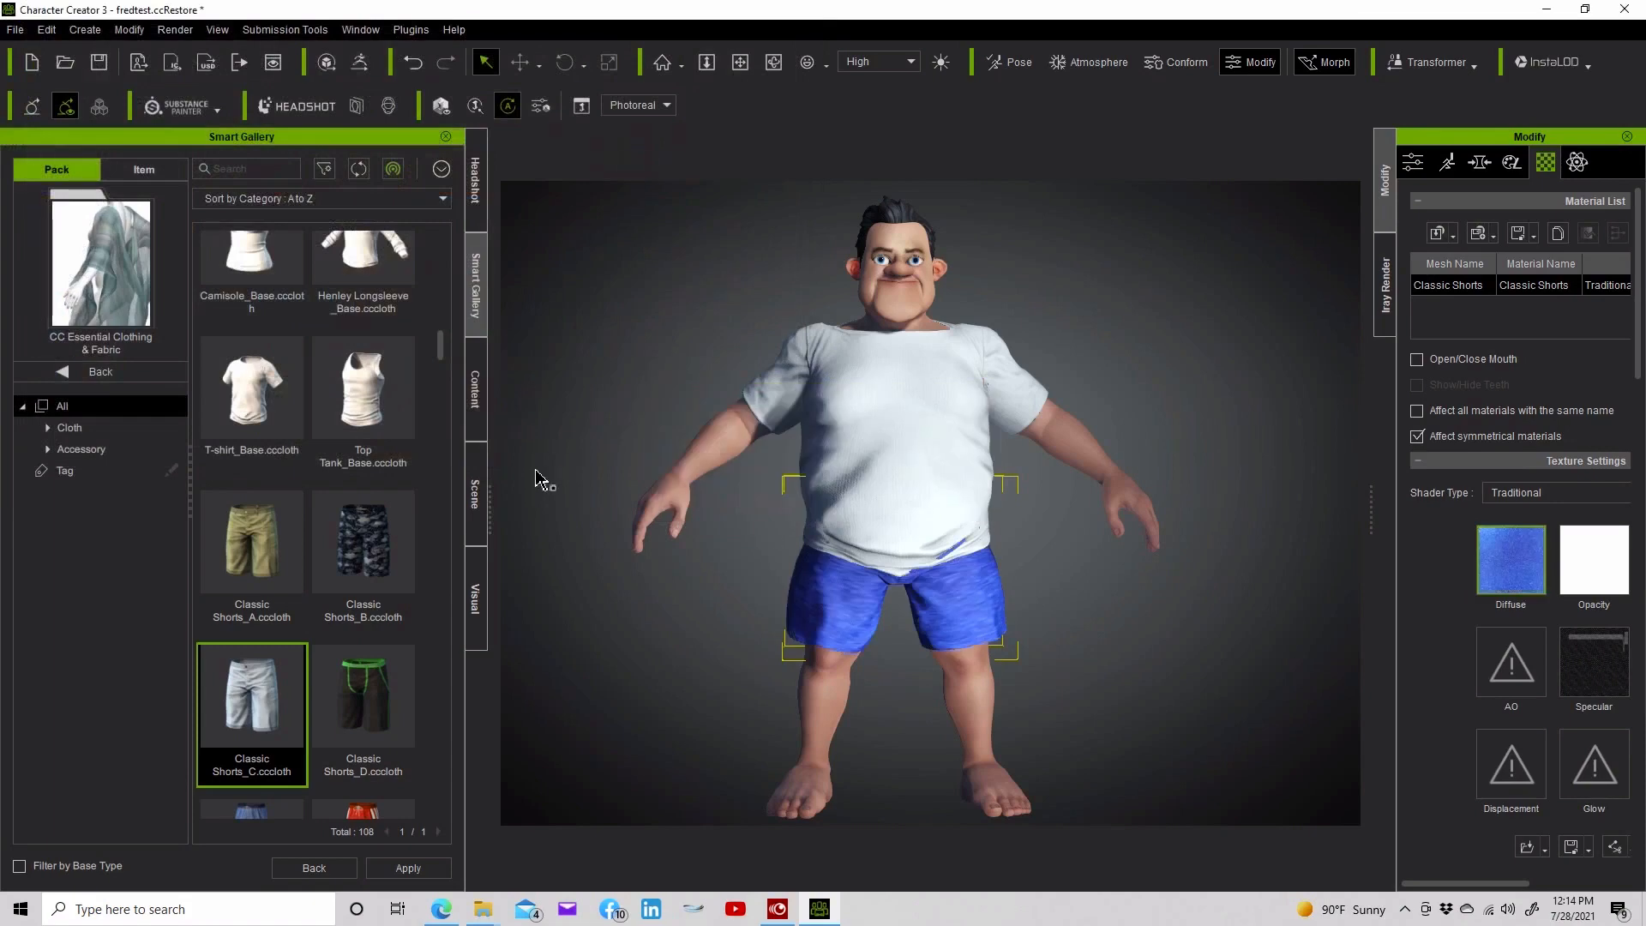
Replace the T-shirt's diffuse texture with a plain yellow image from the assets folder
click(899, 427)
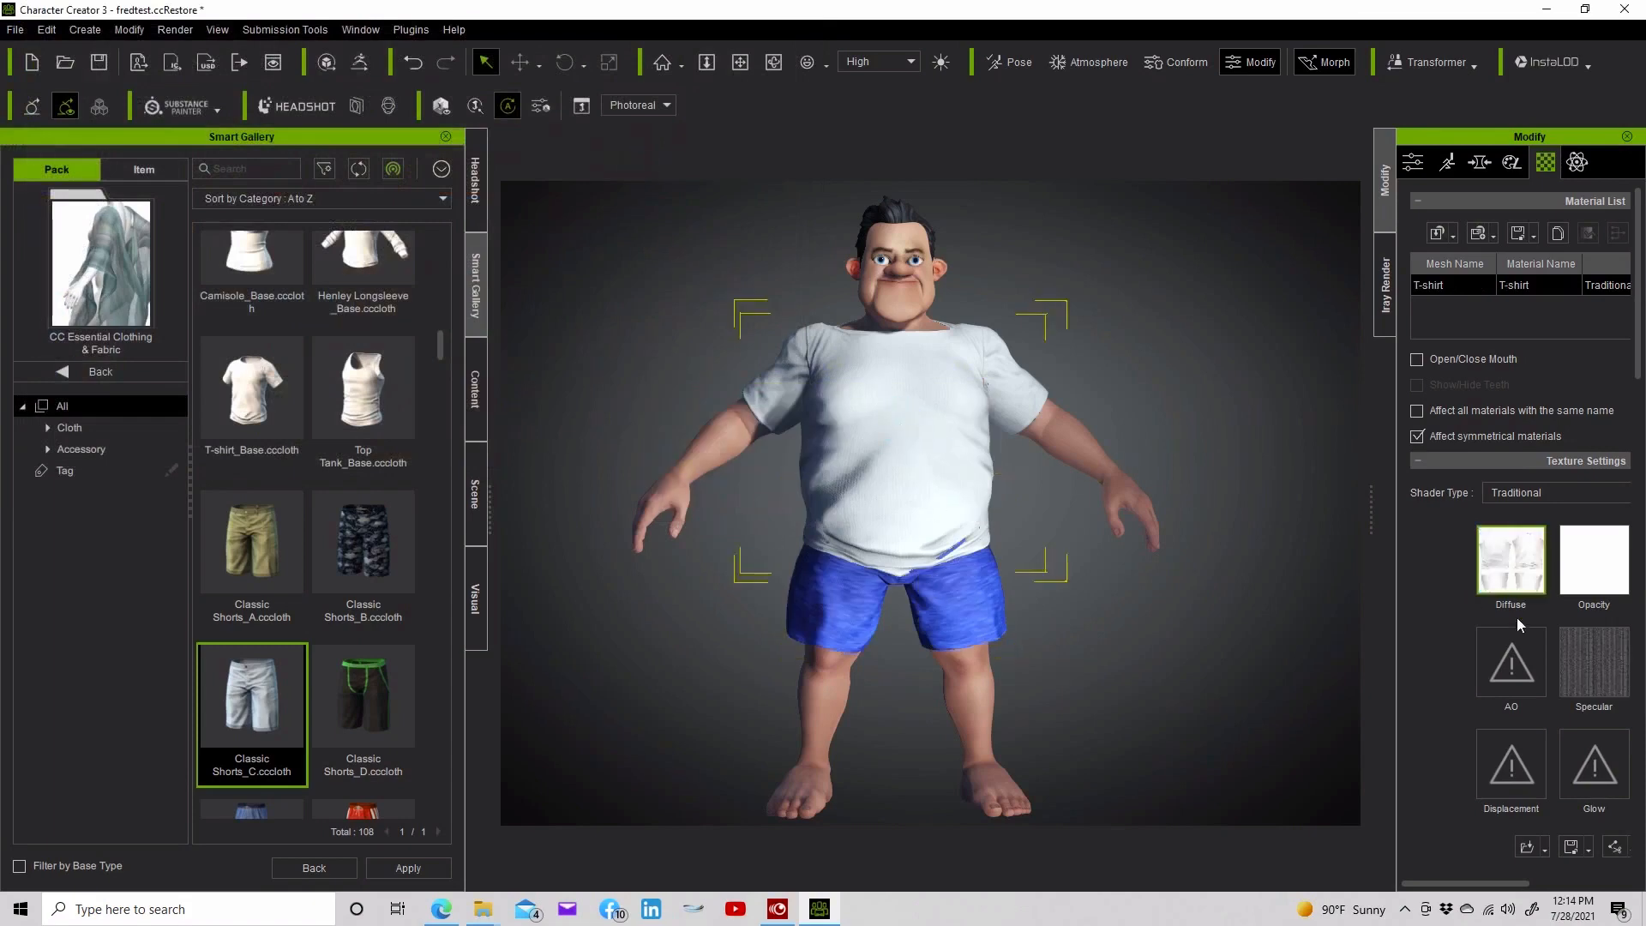
click(1510, 559)
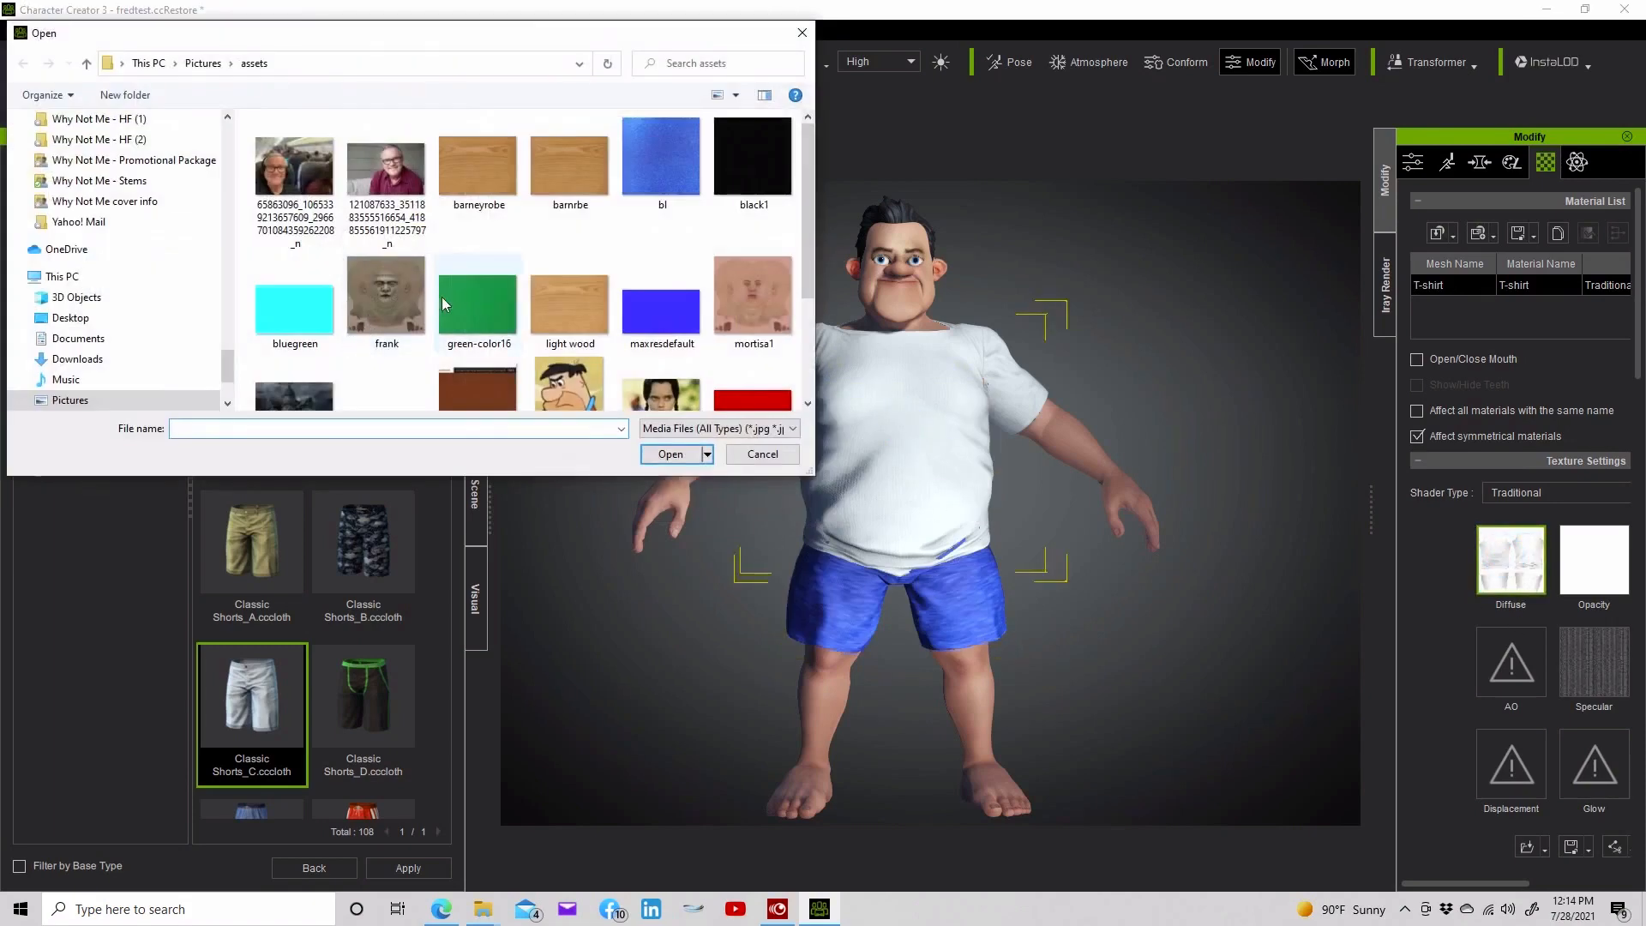
scroll(458, 309, down, 3)
double_click(387, 355)
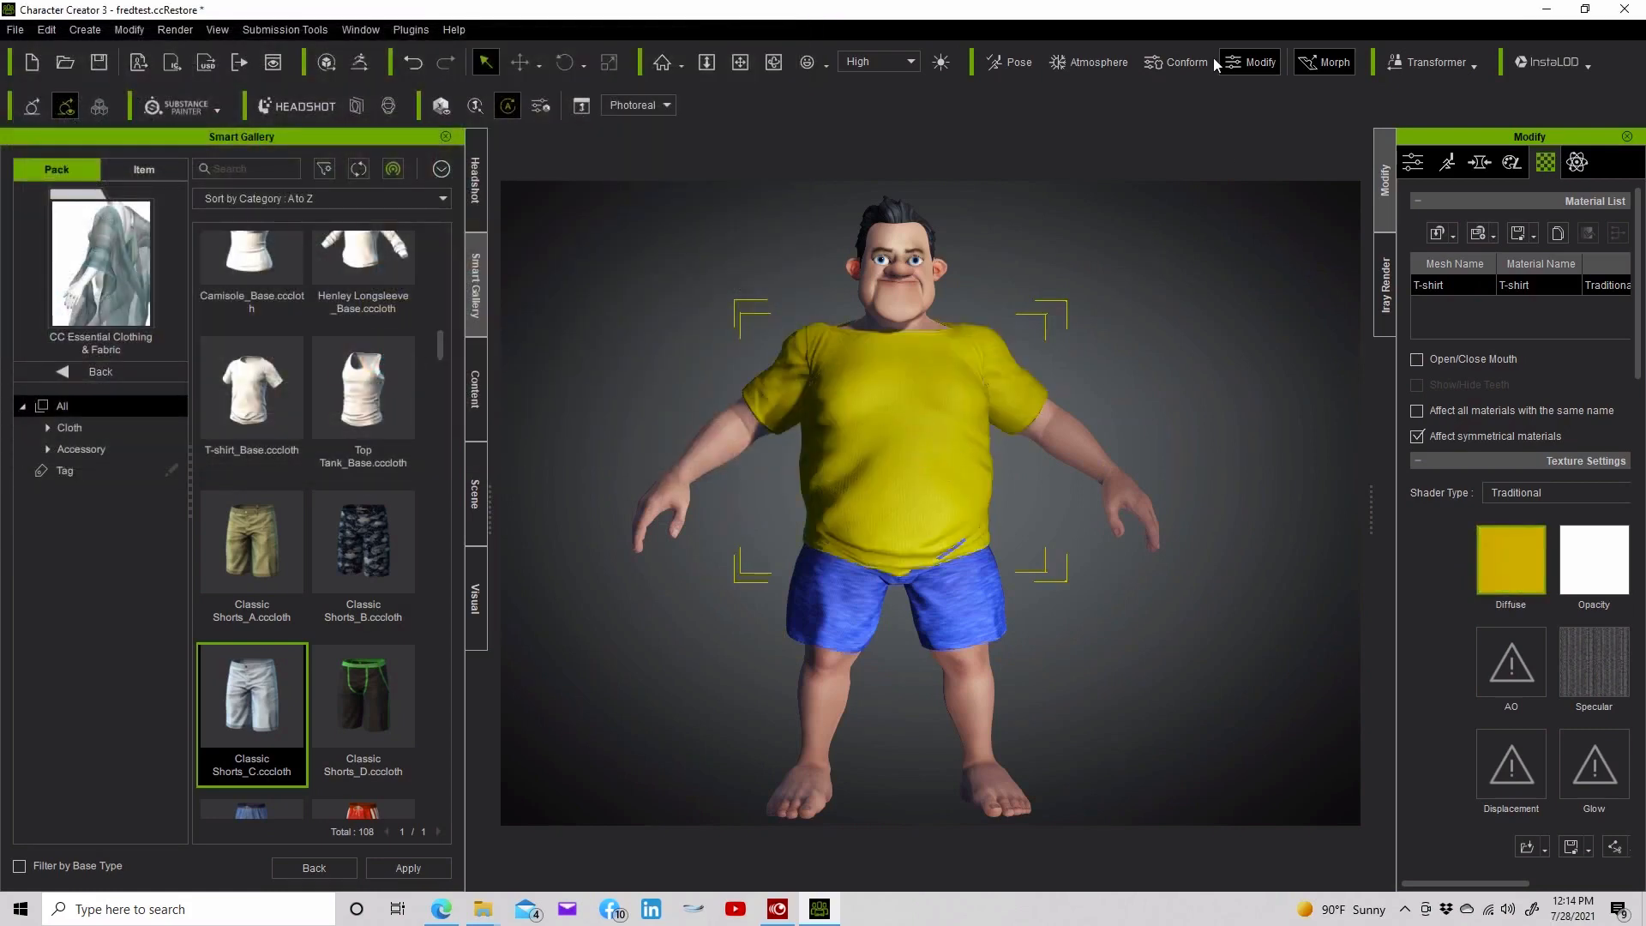
Slightly increase the T-shirt's size in its Conform settings and calculate its collision with the body
click(1175, 63)
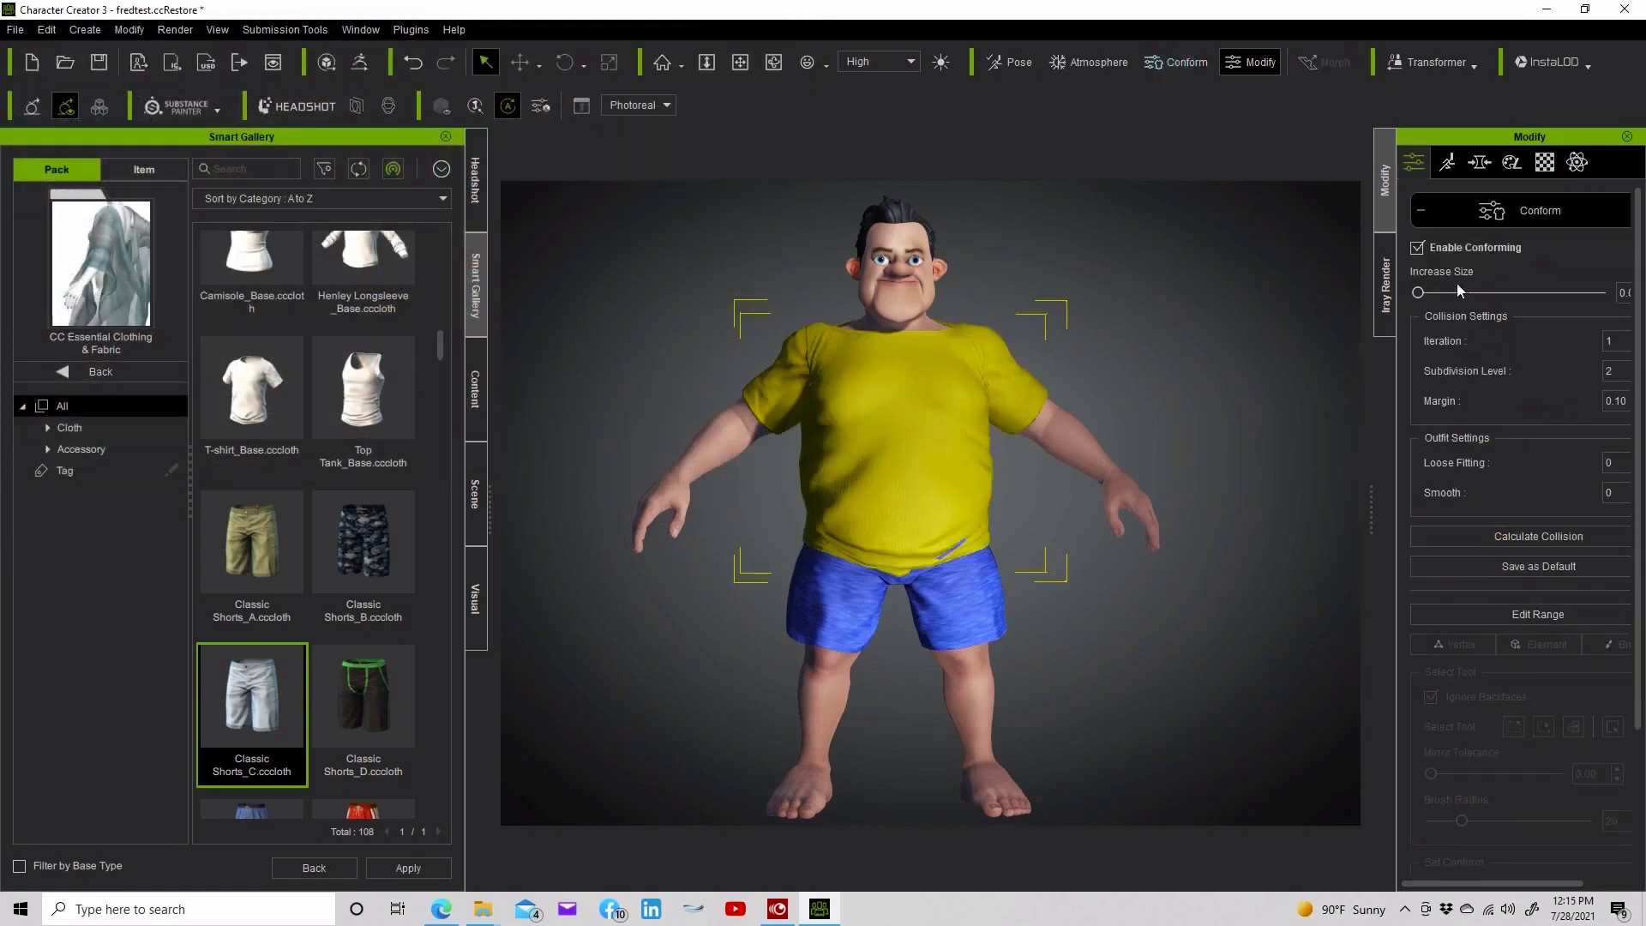
drag(1443, 293, 1461, 295)
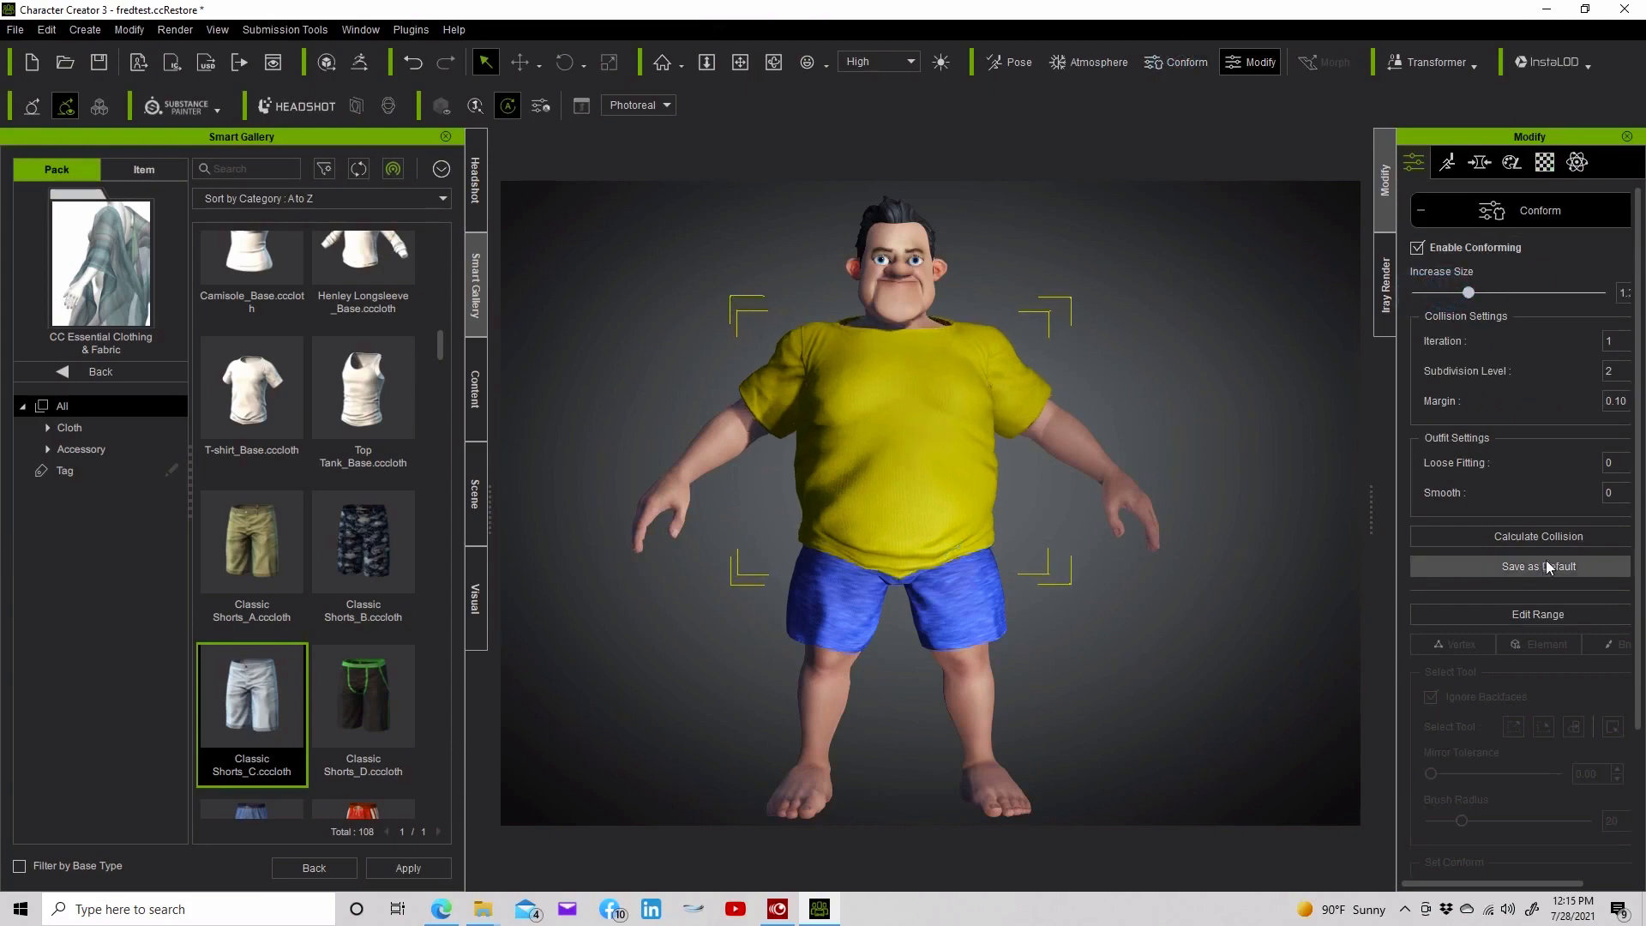
click(1479, 536)
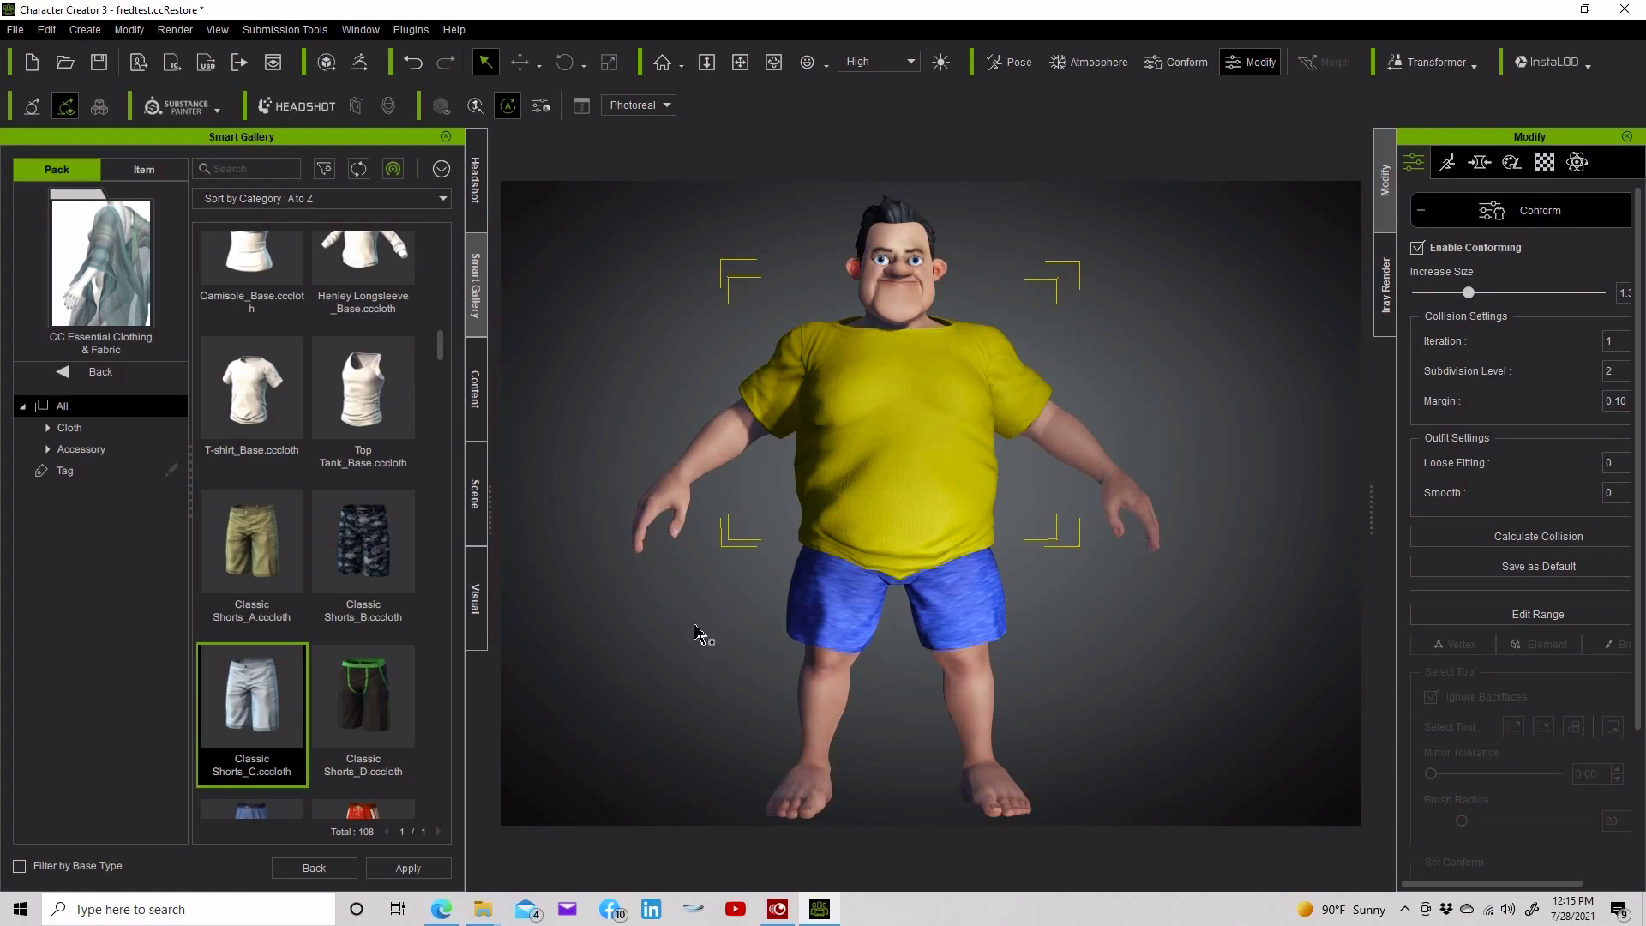
Put the Slip-ons_D shoes on the character and calculate their collision with the body in the Conform settings
scroll(208, 584, down, 1)
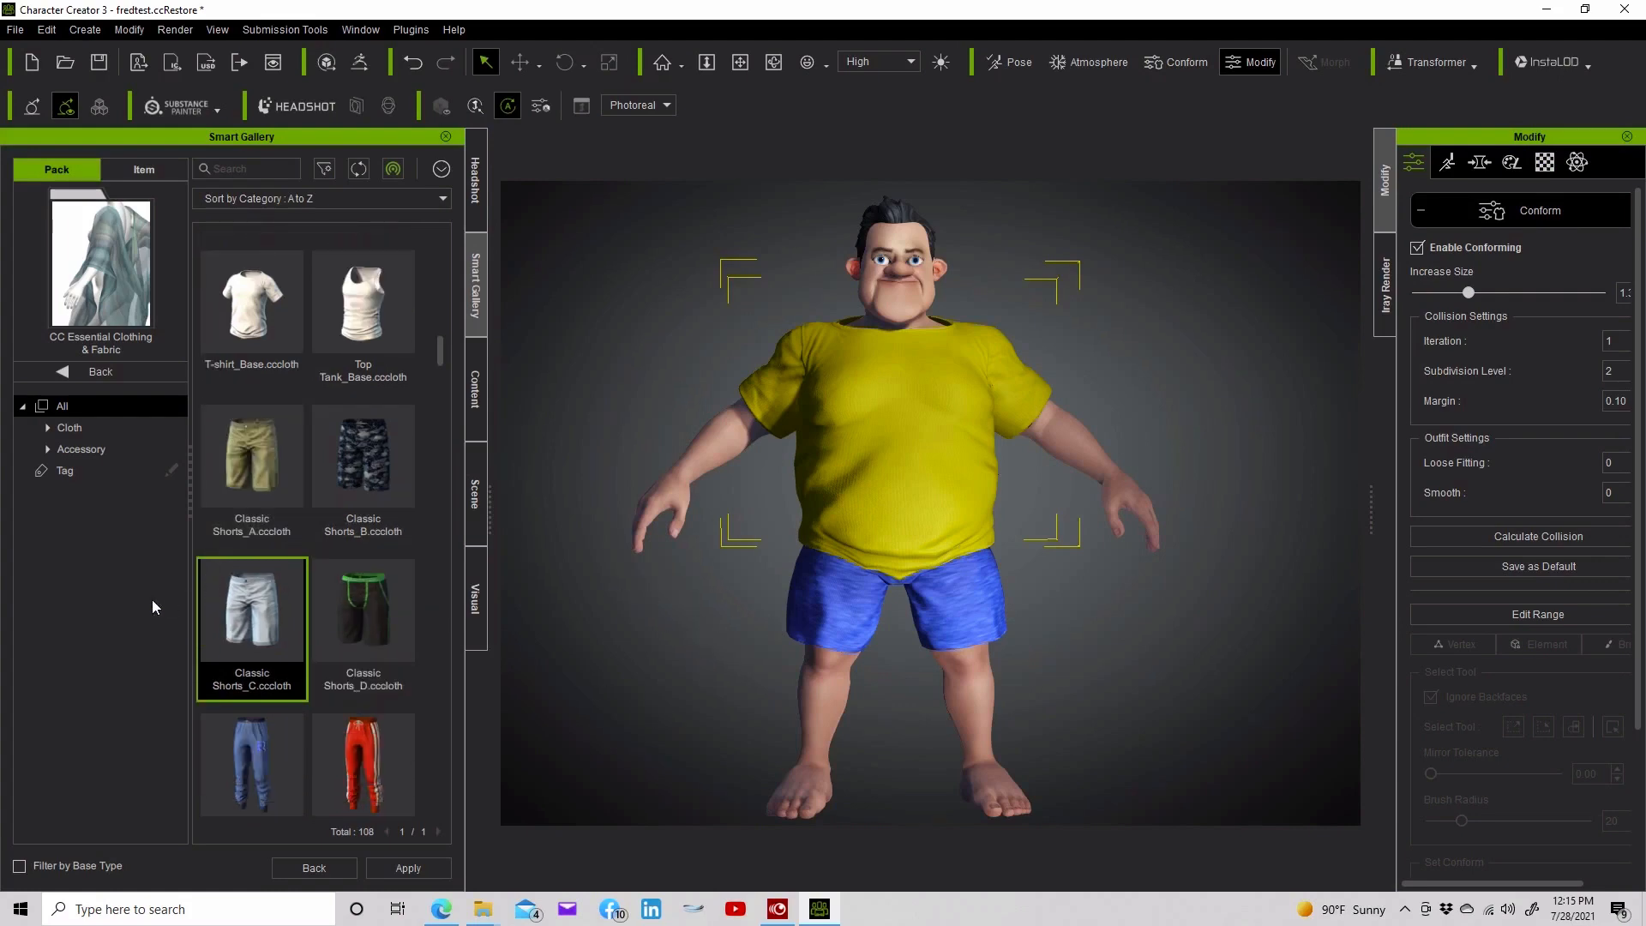
scroll(396, 681, down, 2)
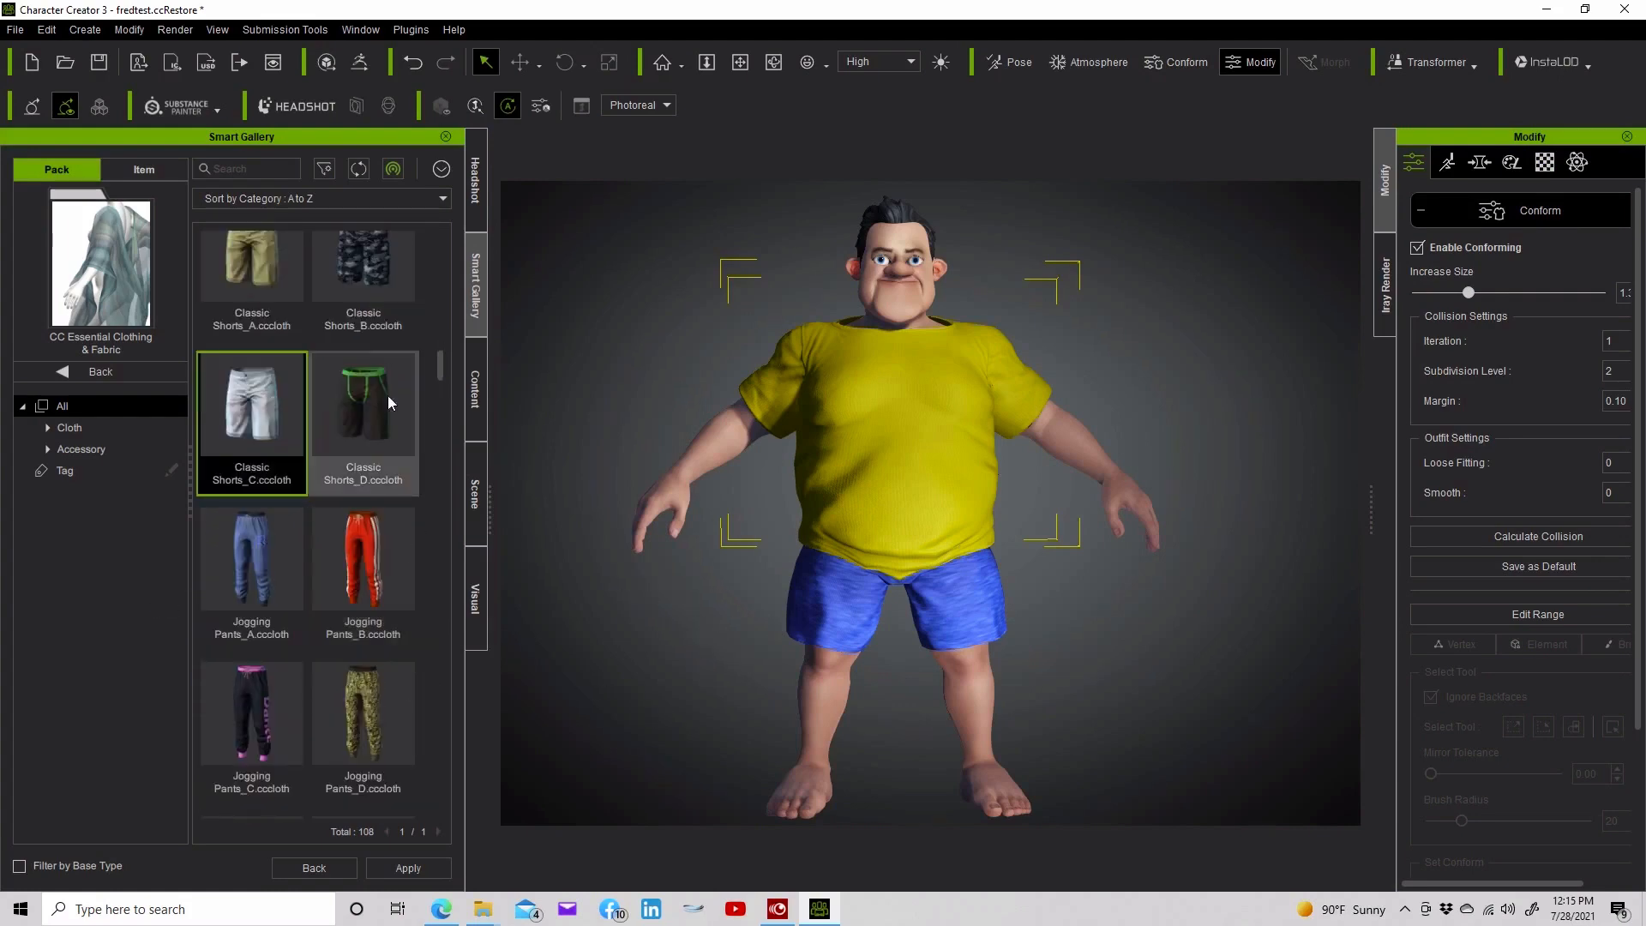
drag(439, 363, 437, 665)
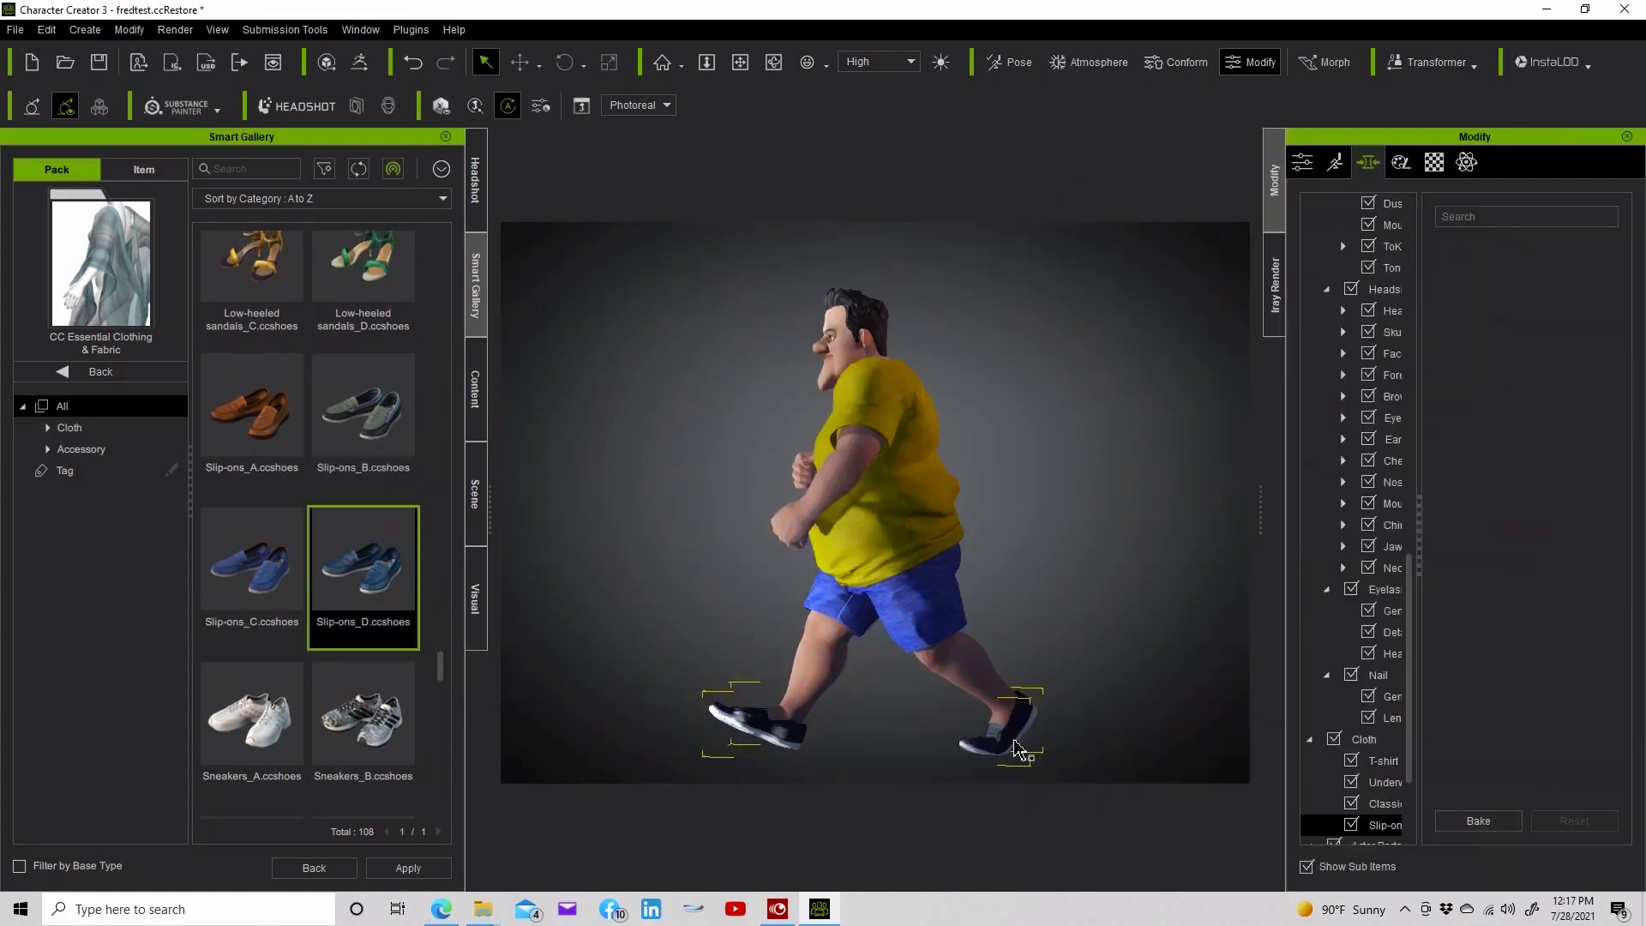
click(1175, 63)
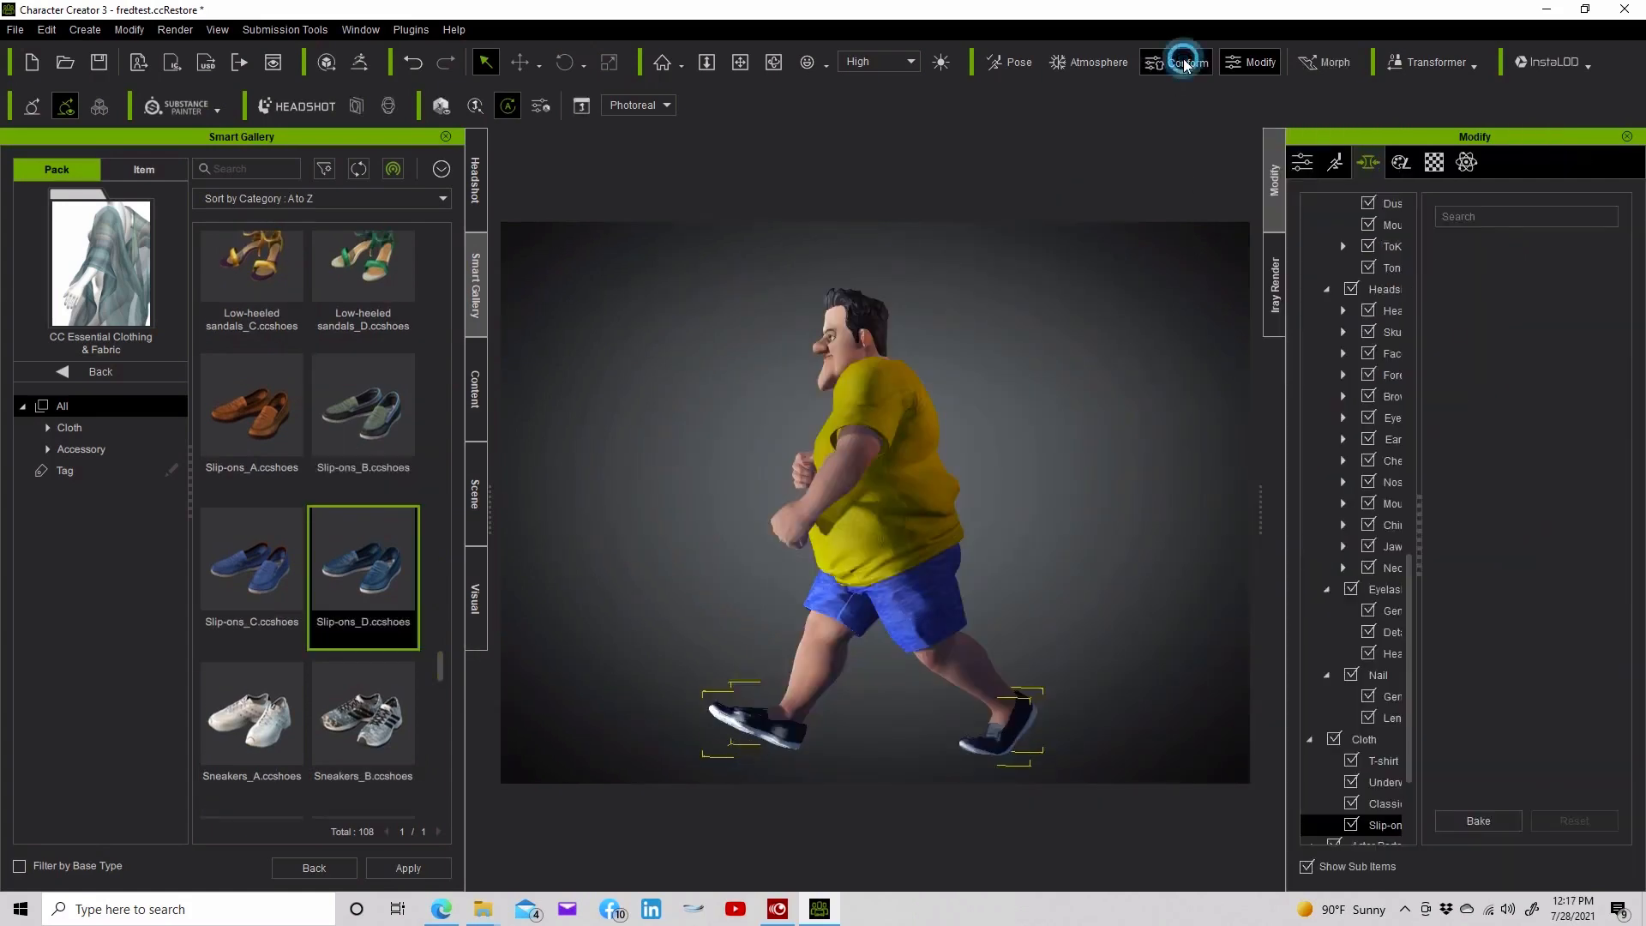
click(1507, 532)
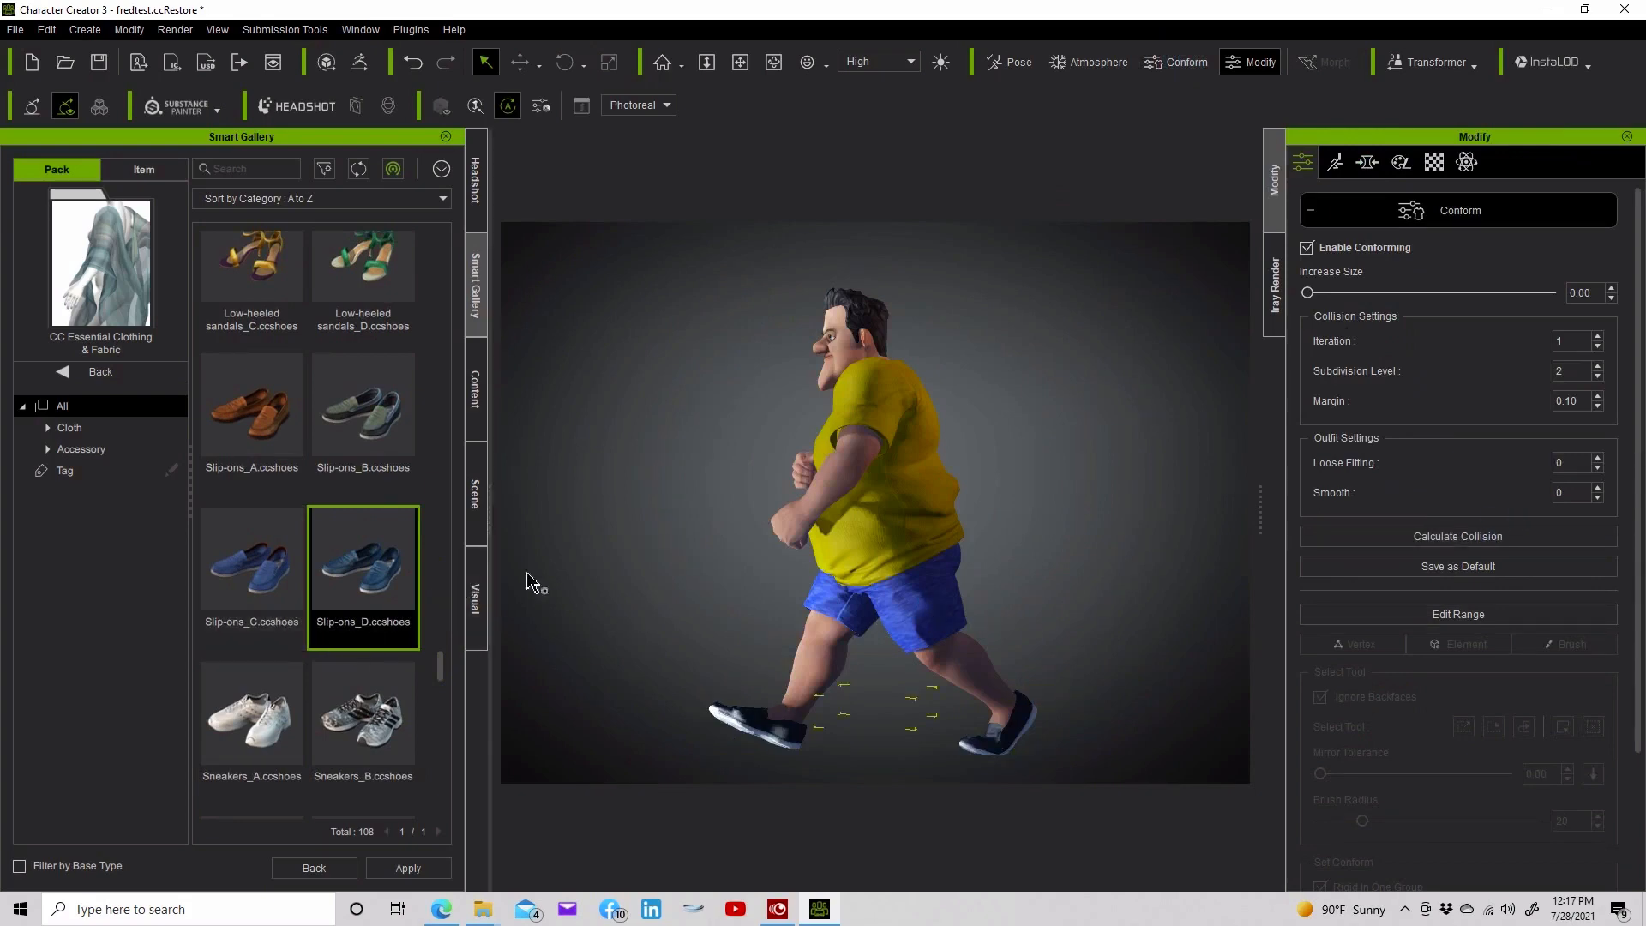
Open the poses of the Adventure Figures Set pack, apply the JUMP pose to the character and view it from different angles
click(122, 371)
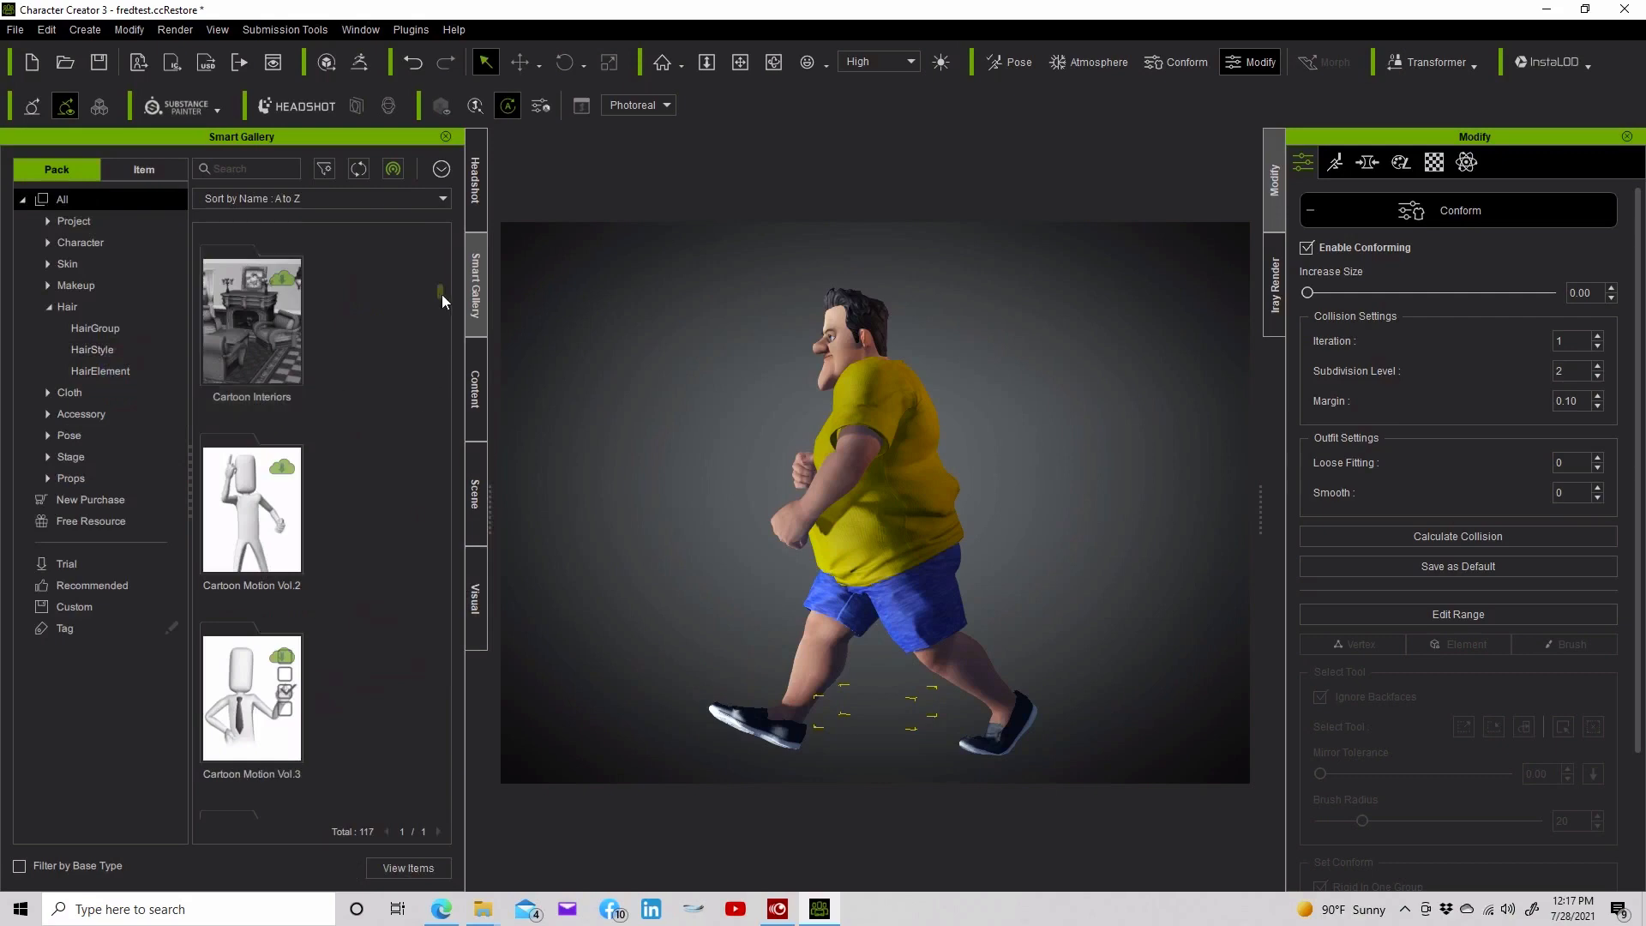
mouse_move(442, 295)
mouse_down()
mouse_move(444, 366)
mouse_move(444, 265)
mouse_up()
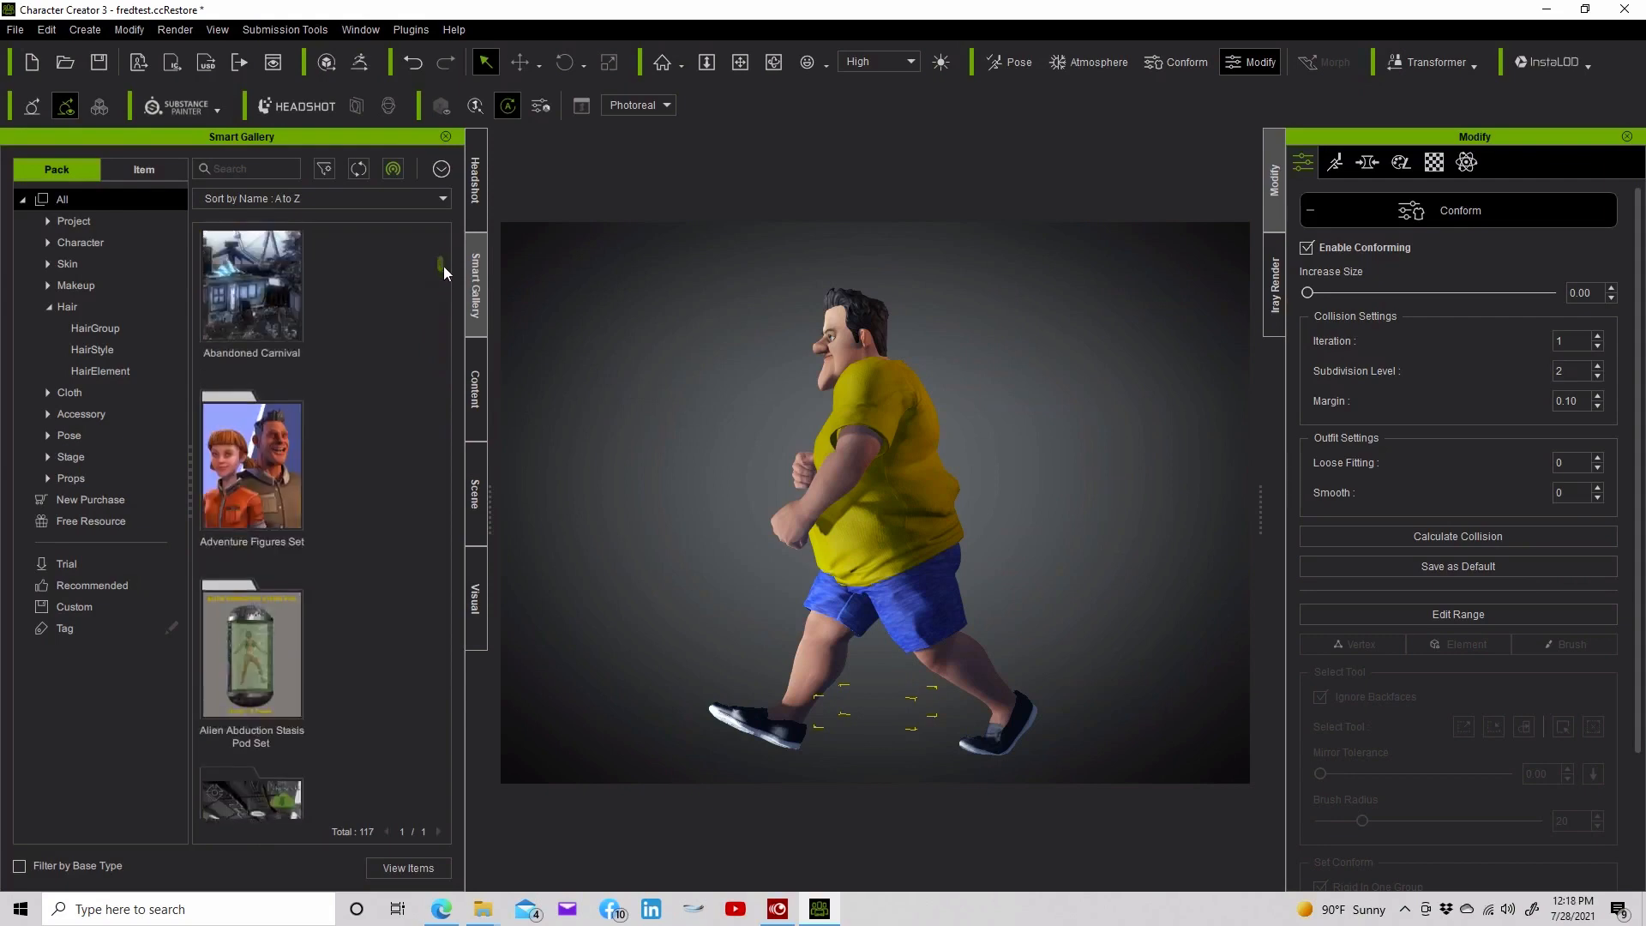
double_click(256, 459)
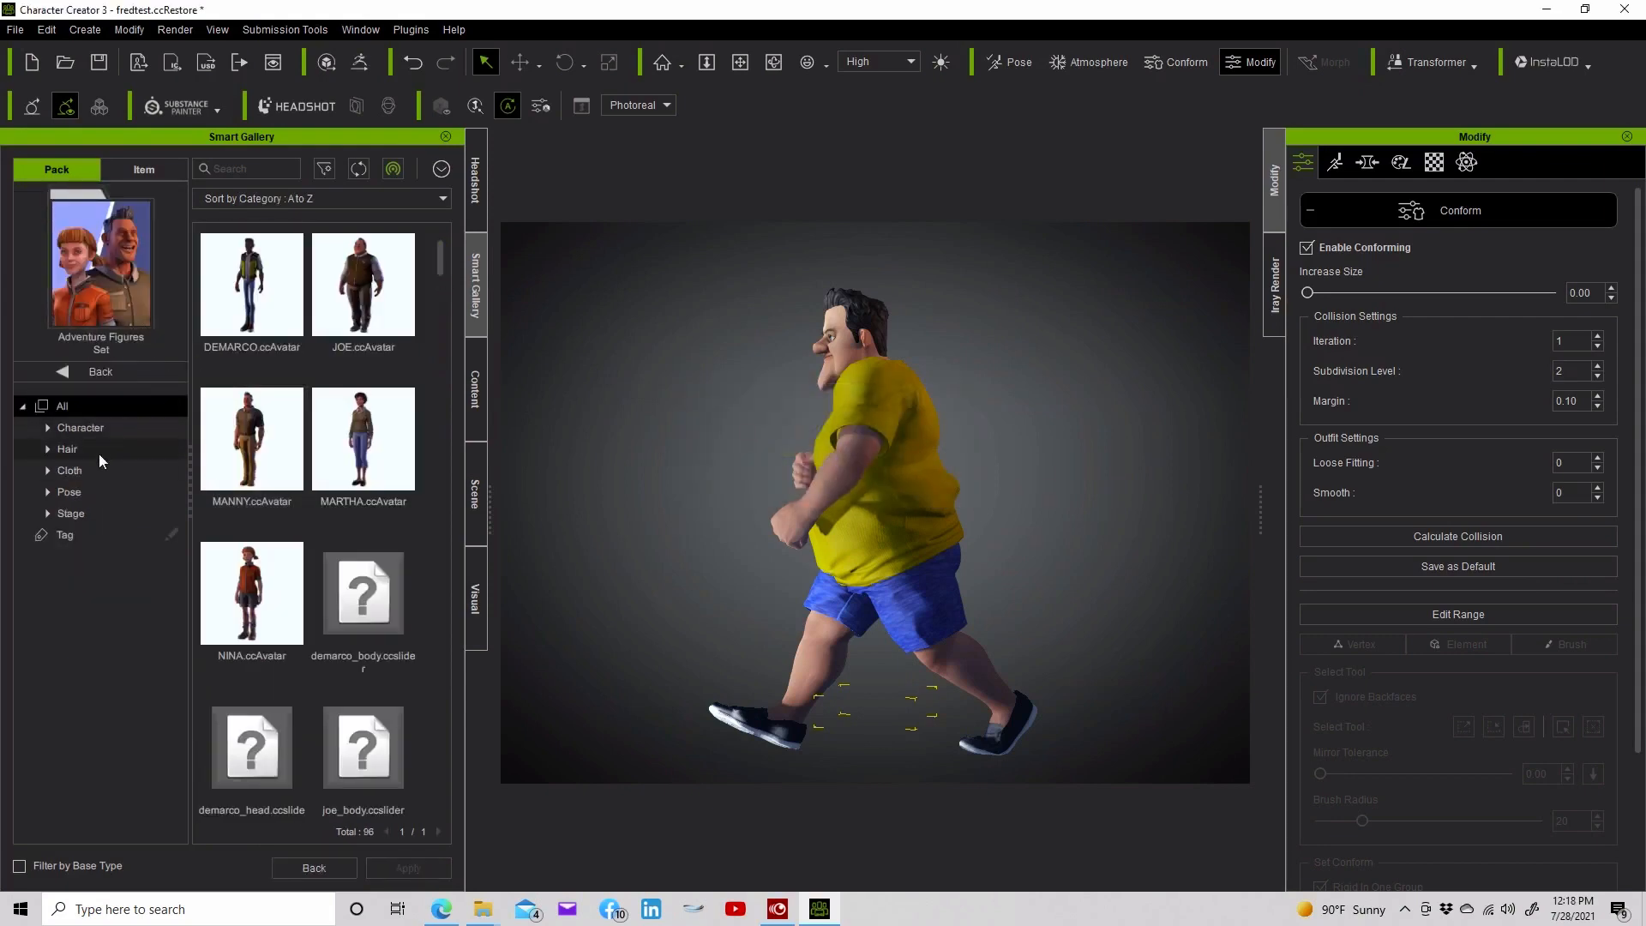
click(89, 485)
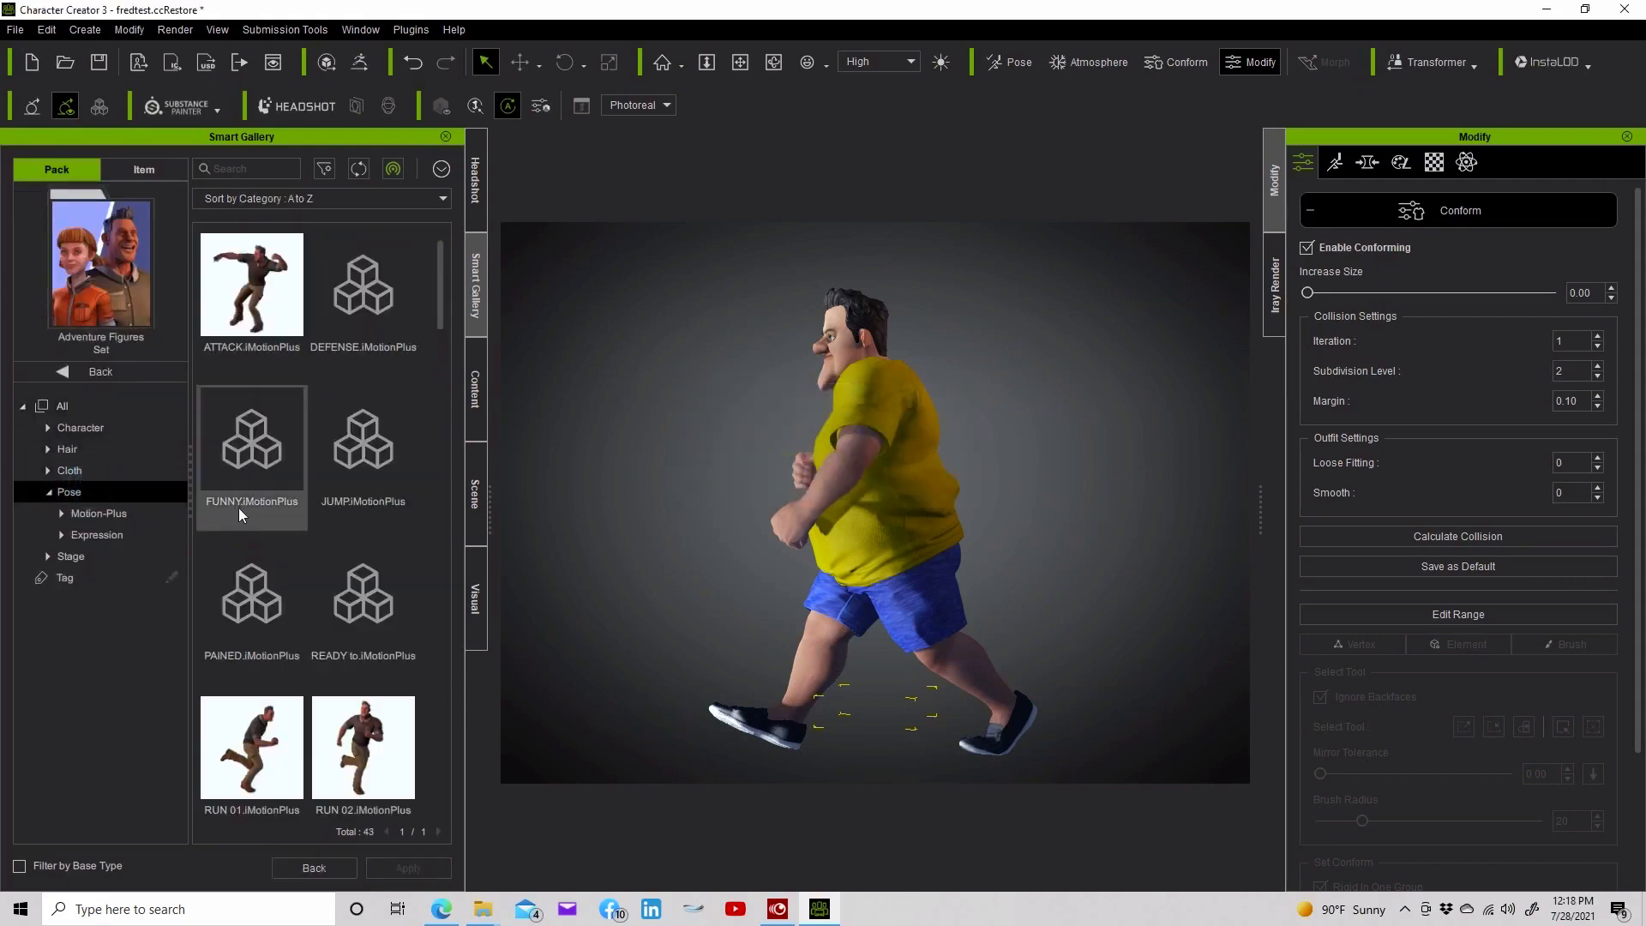
double_click(340, 465)
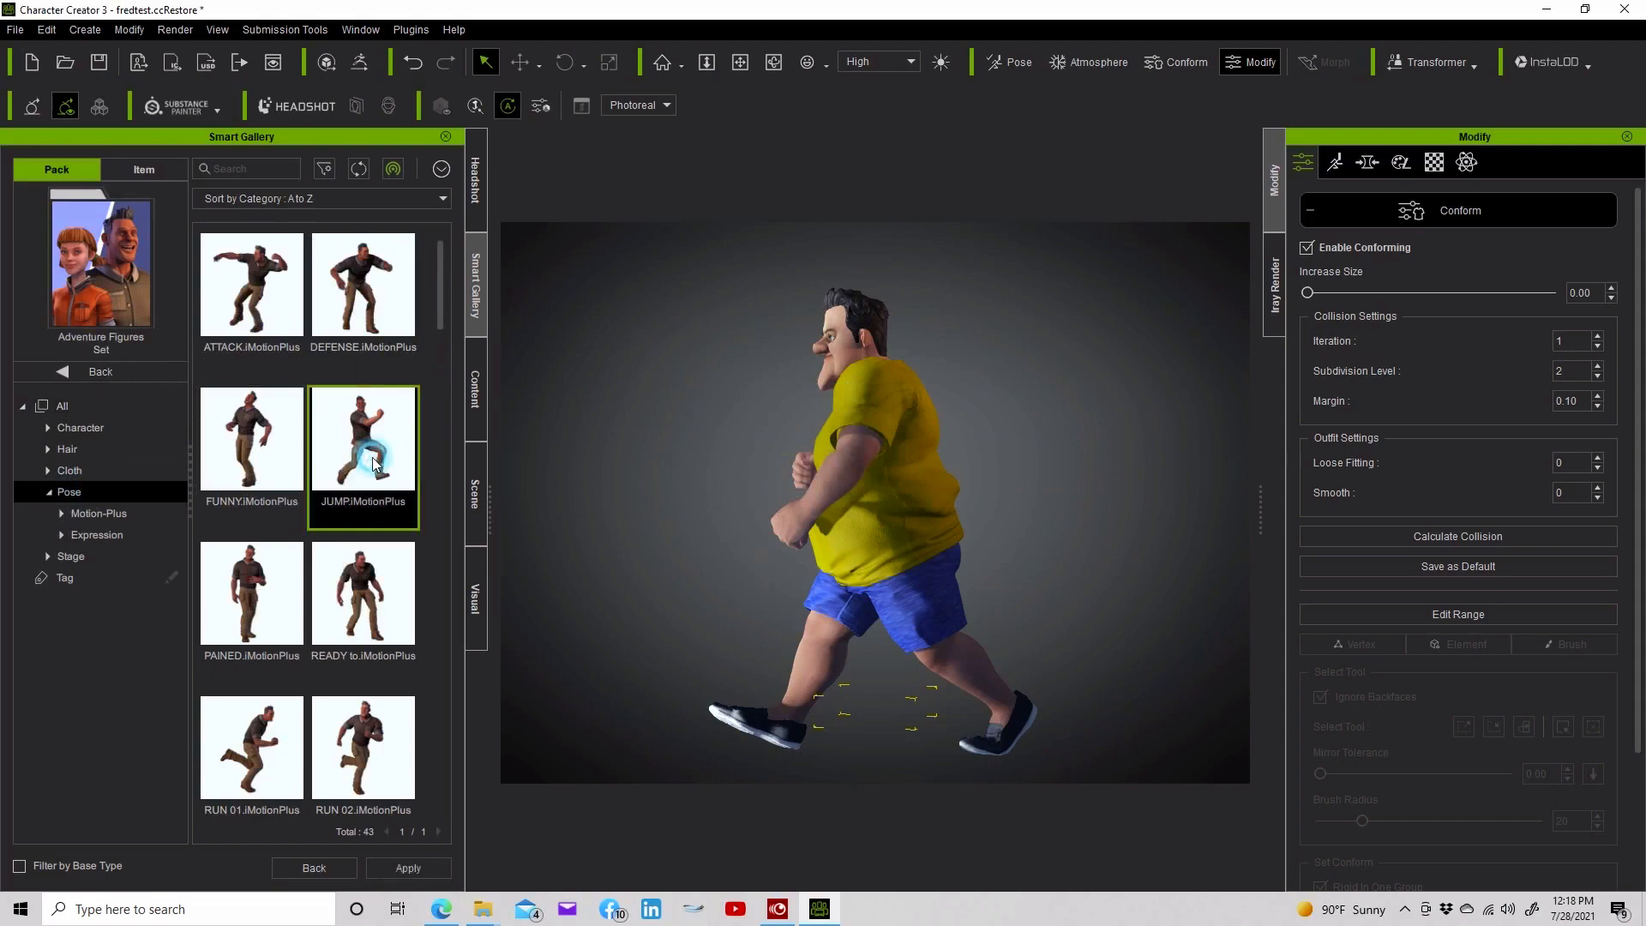
click(769, 65)
drag(879, 481, 1500, 484)
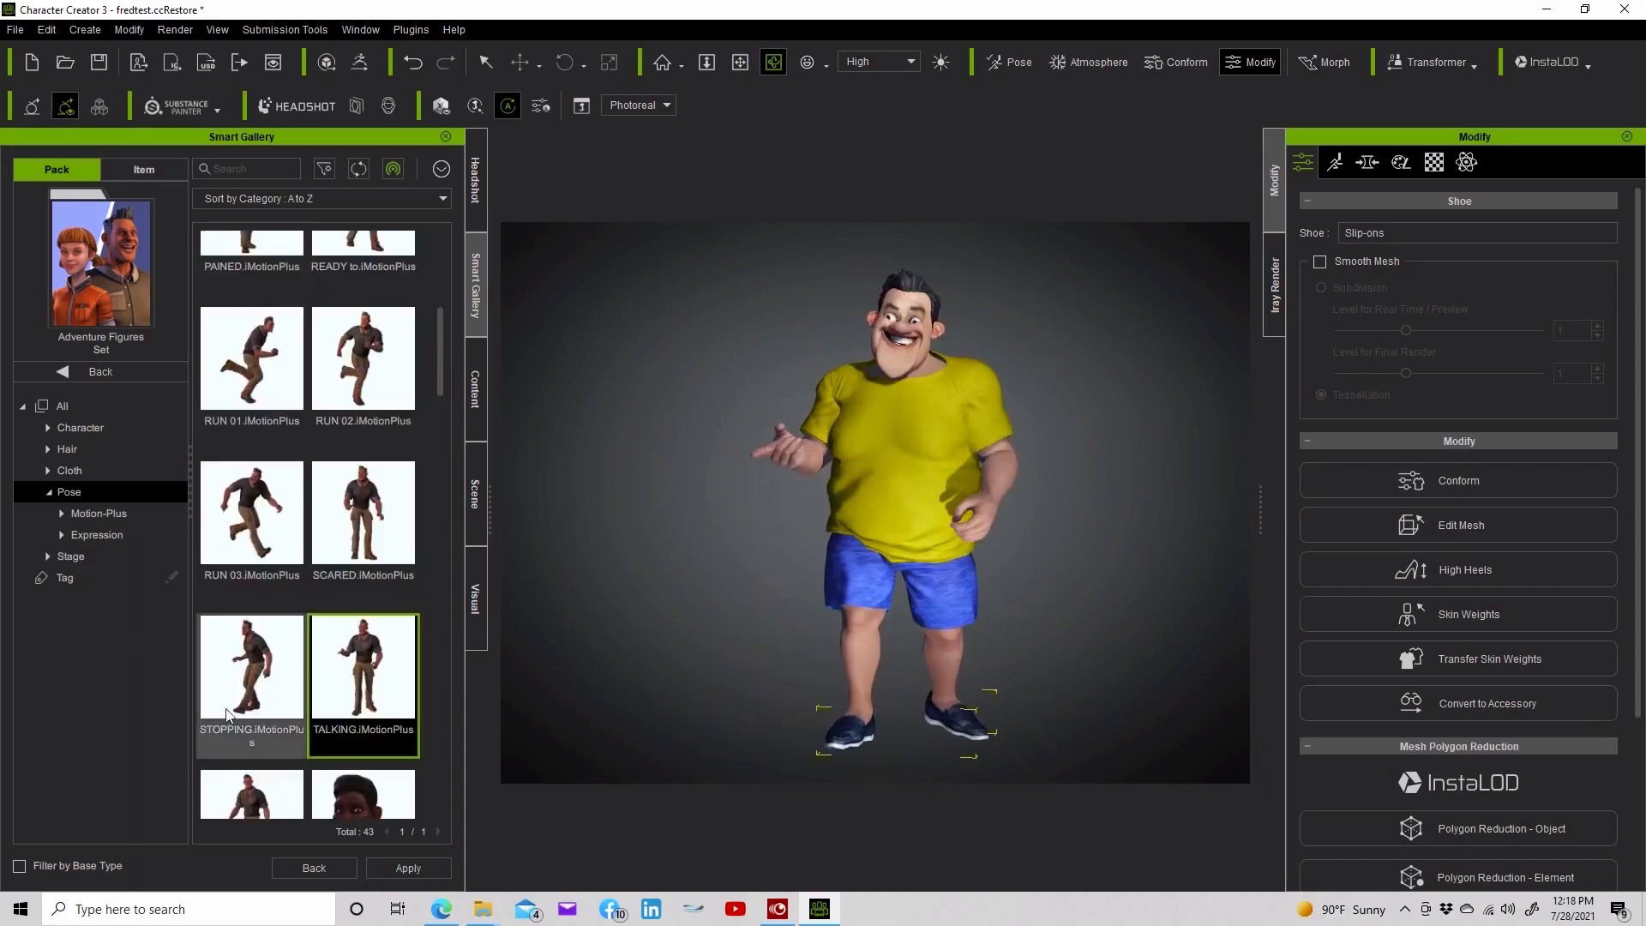
Try the DEMARCO 1, DEMARCO 2 and DEMARCO 3 facial expressions on the character
scroll(228, 714, down, 2)
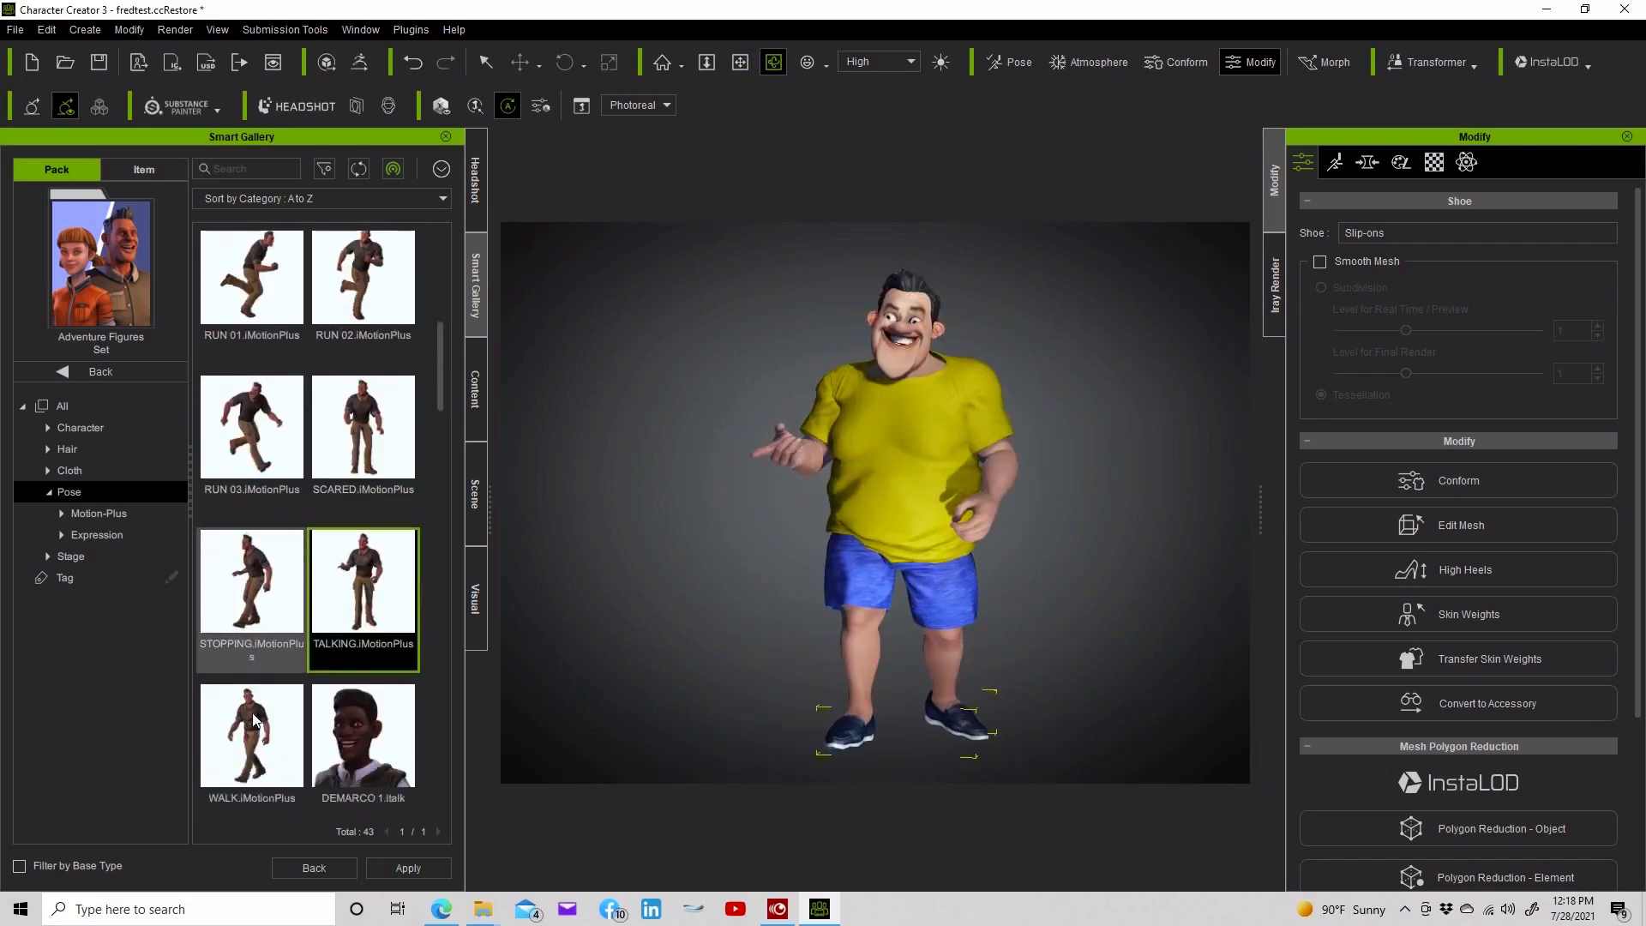
double_click(369, 687)
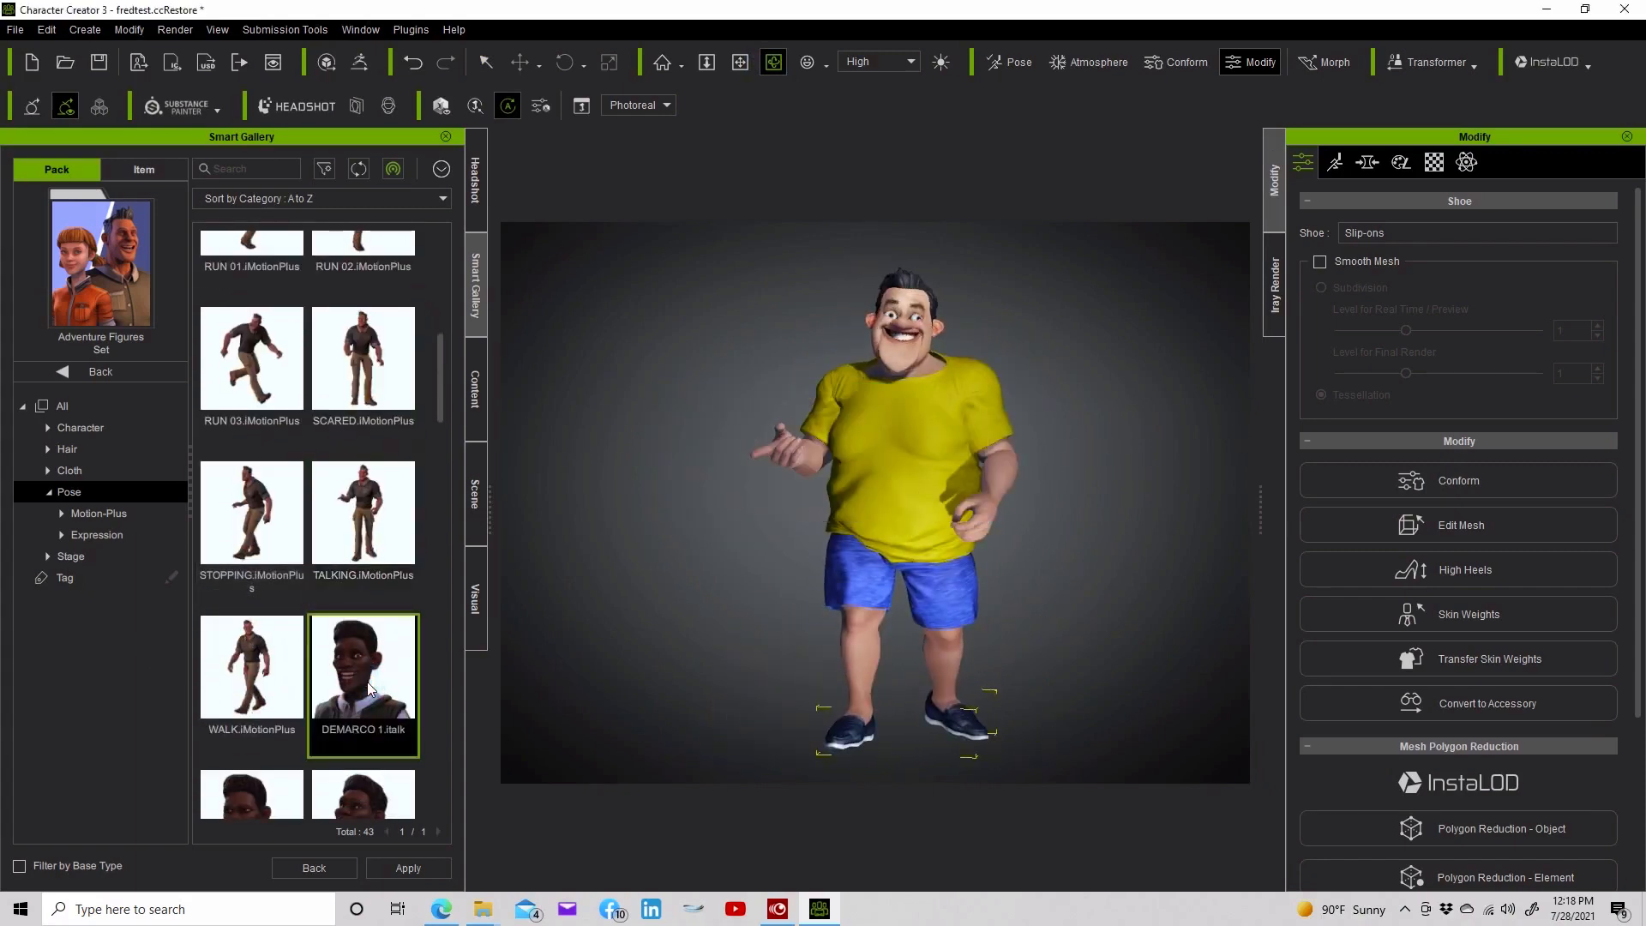
scroll(345, 780, down, 1)
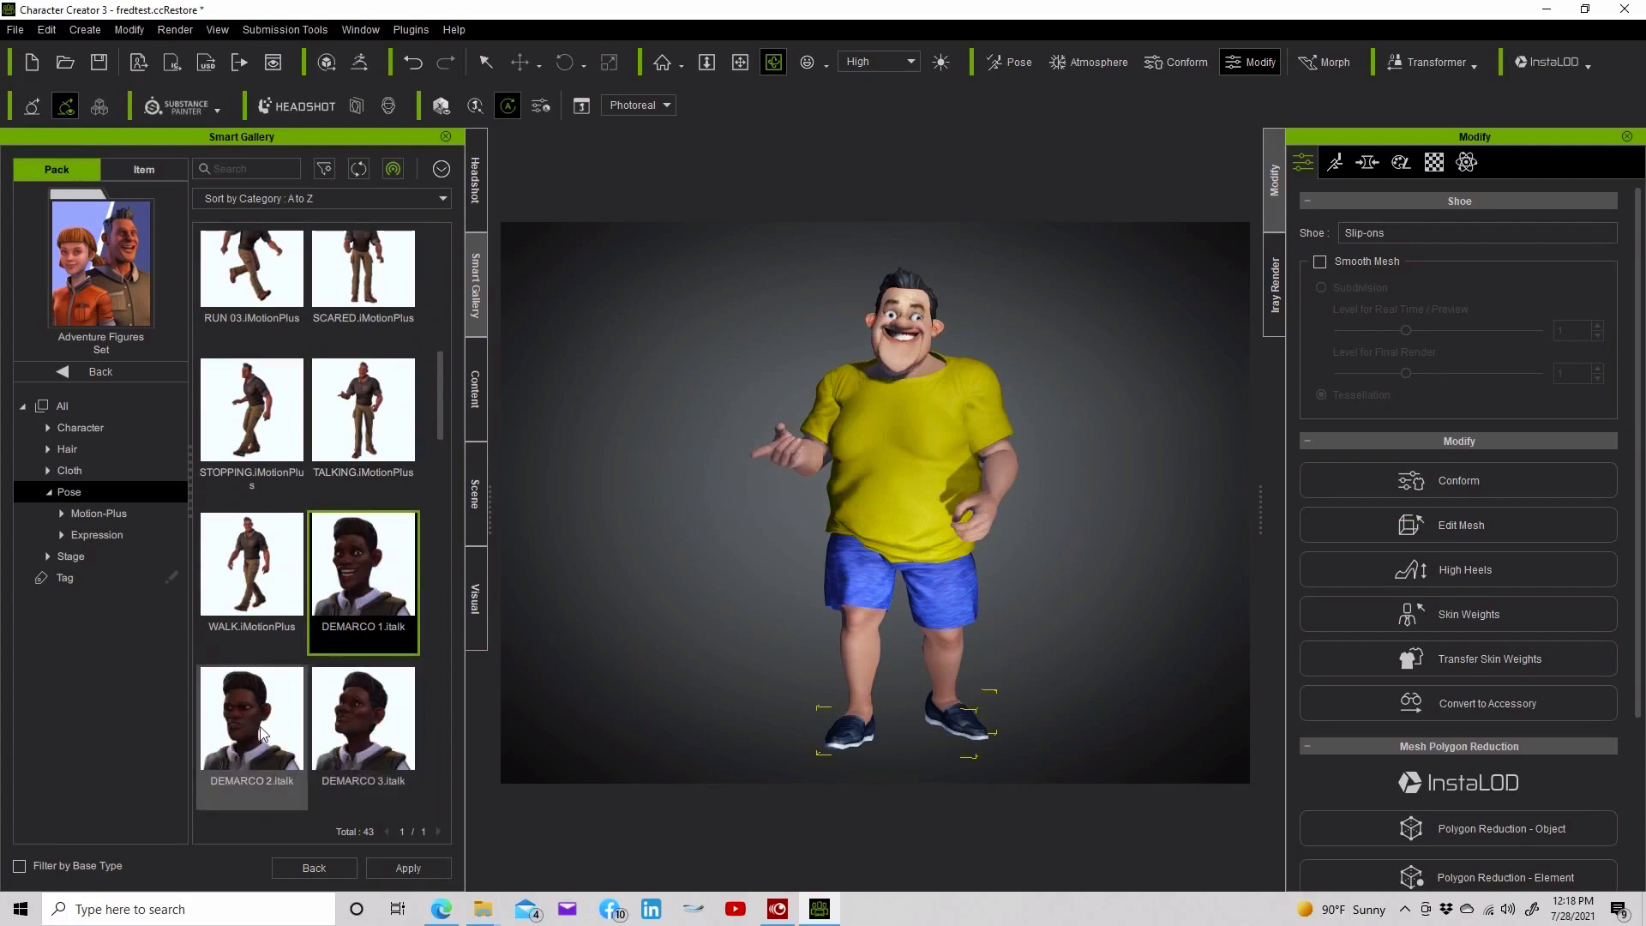
double_click(264, 736)
double_click(358, 744)
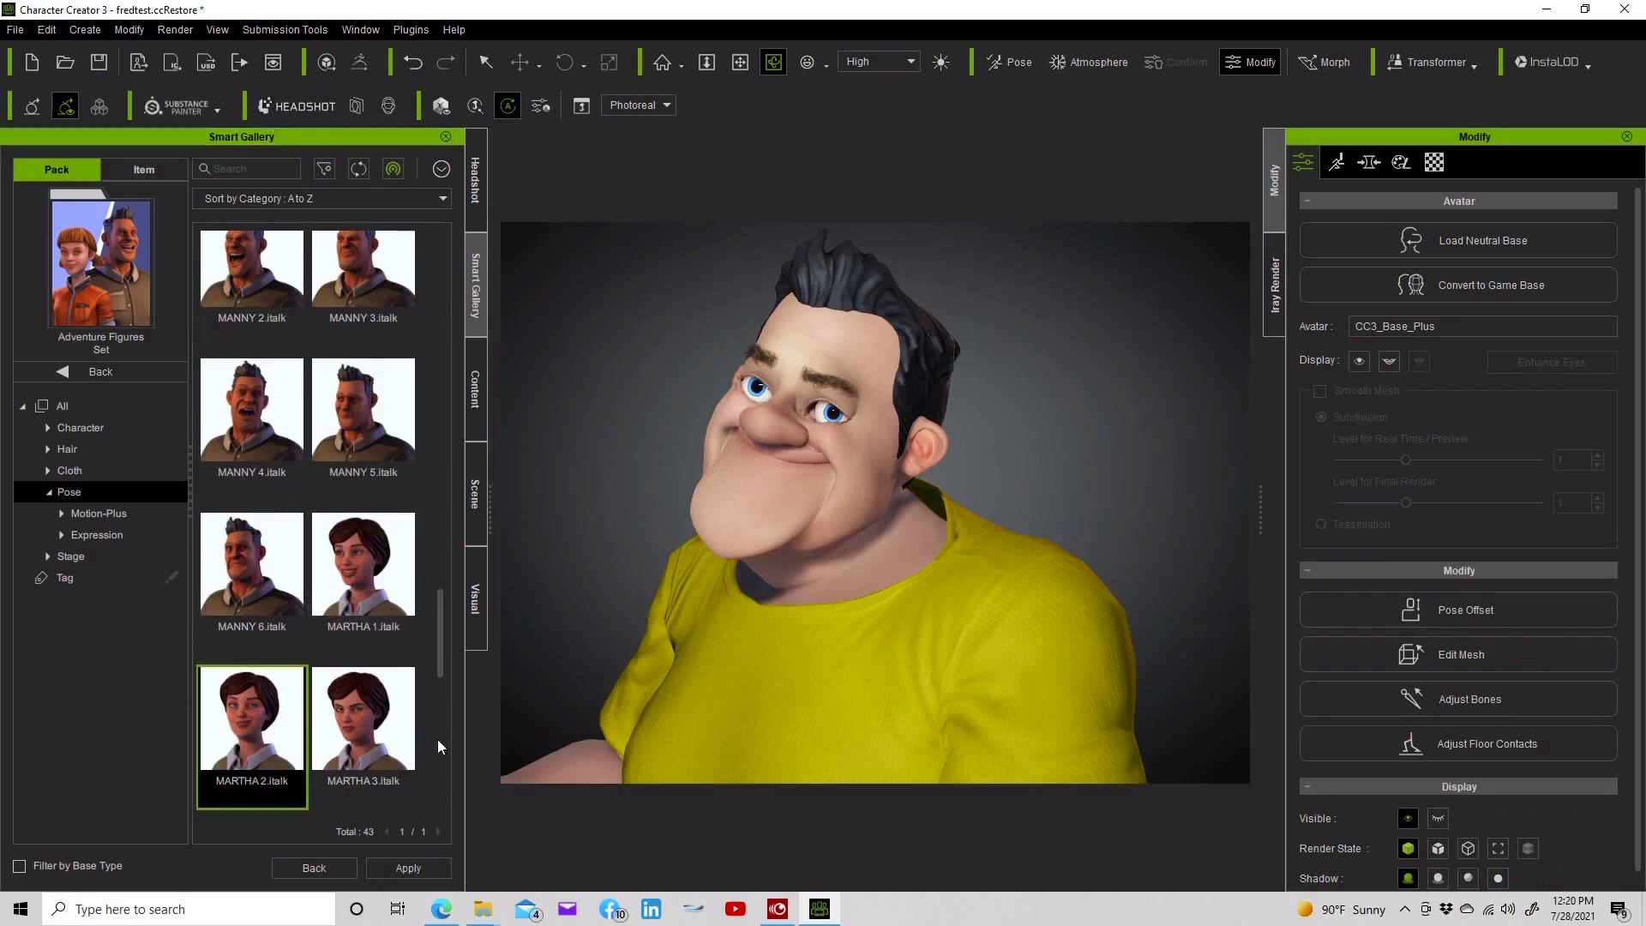
drag(783, 916, 821, 912)
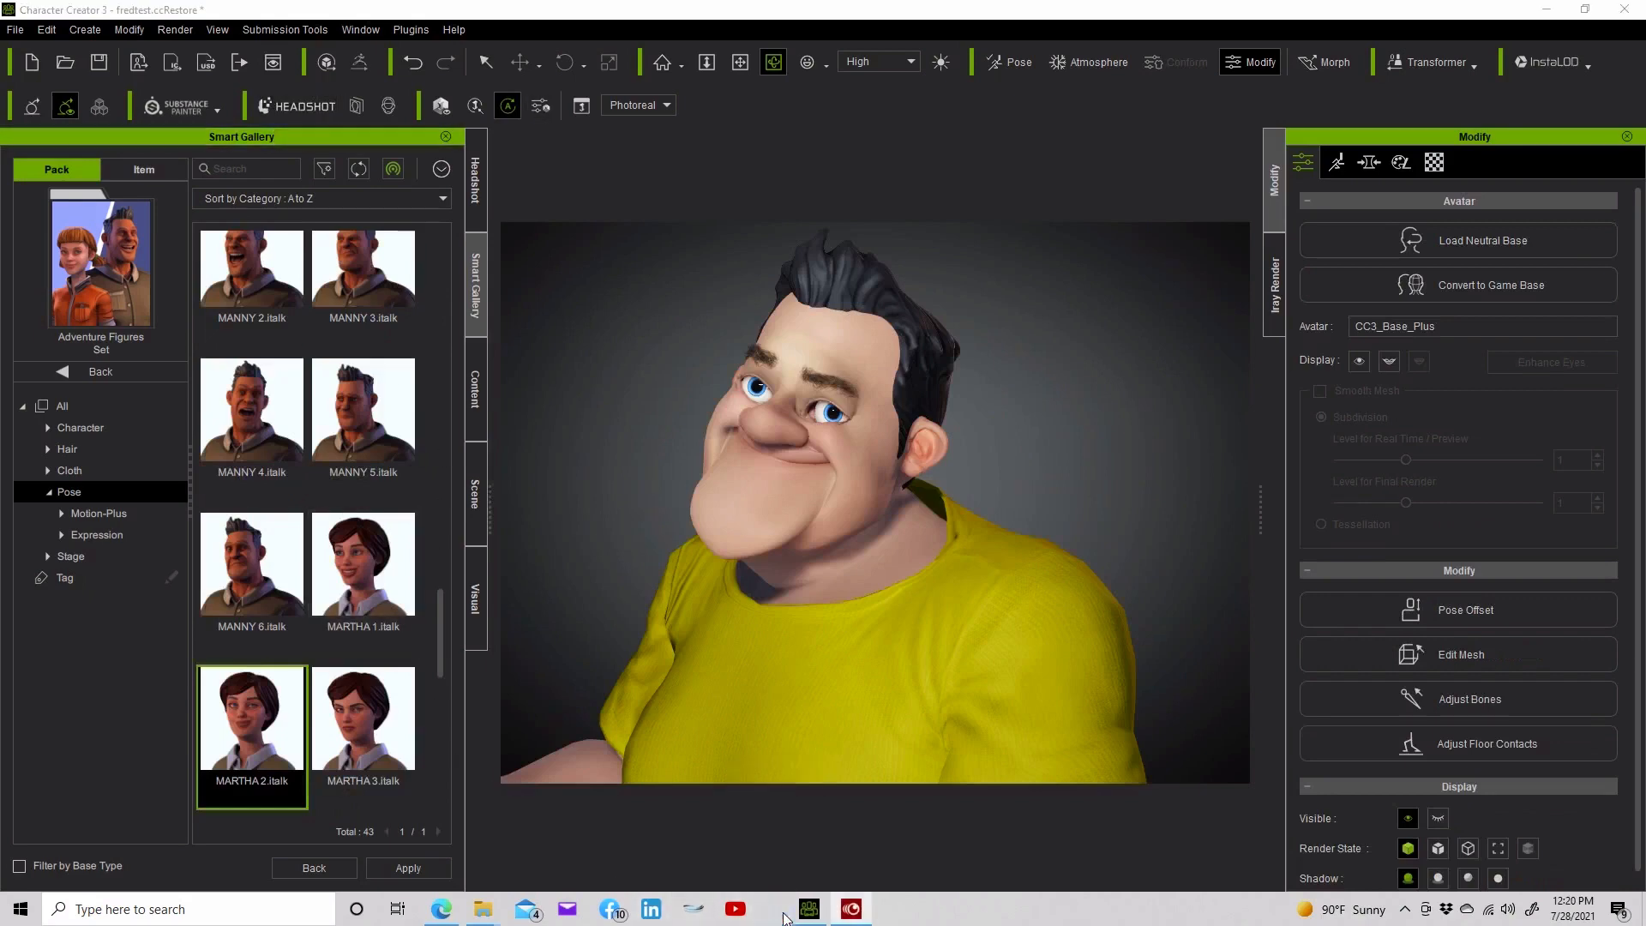